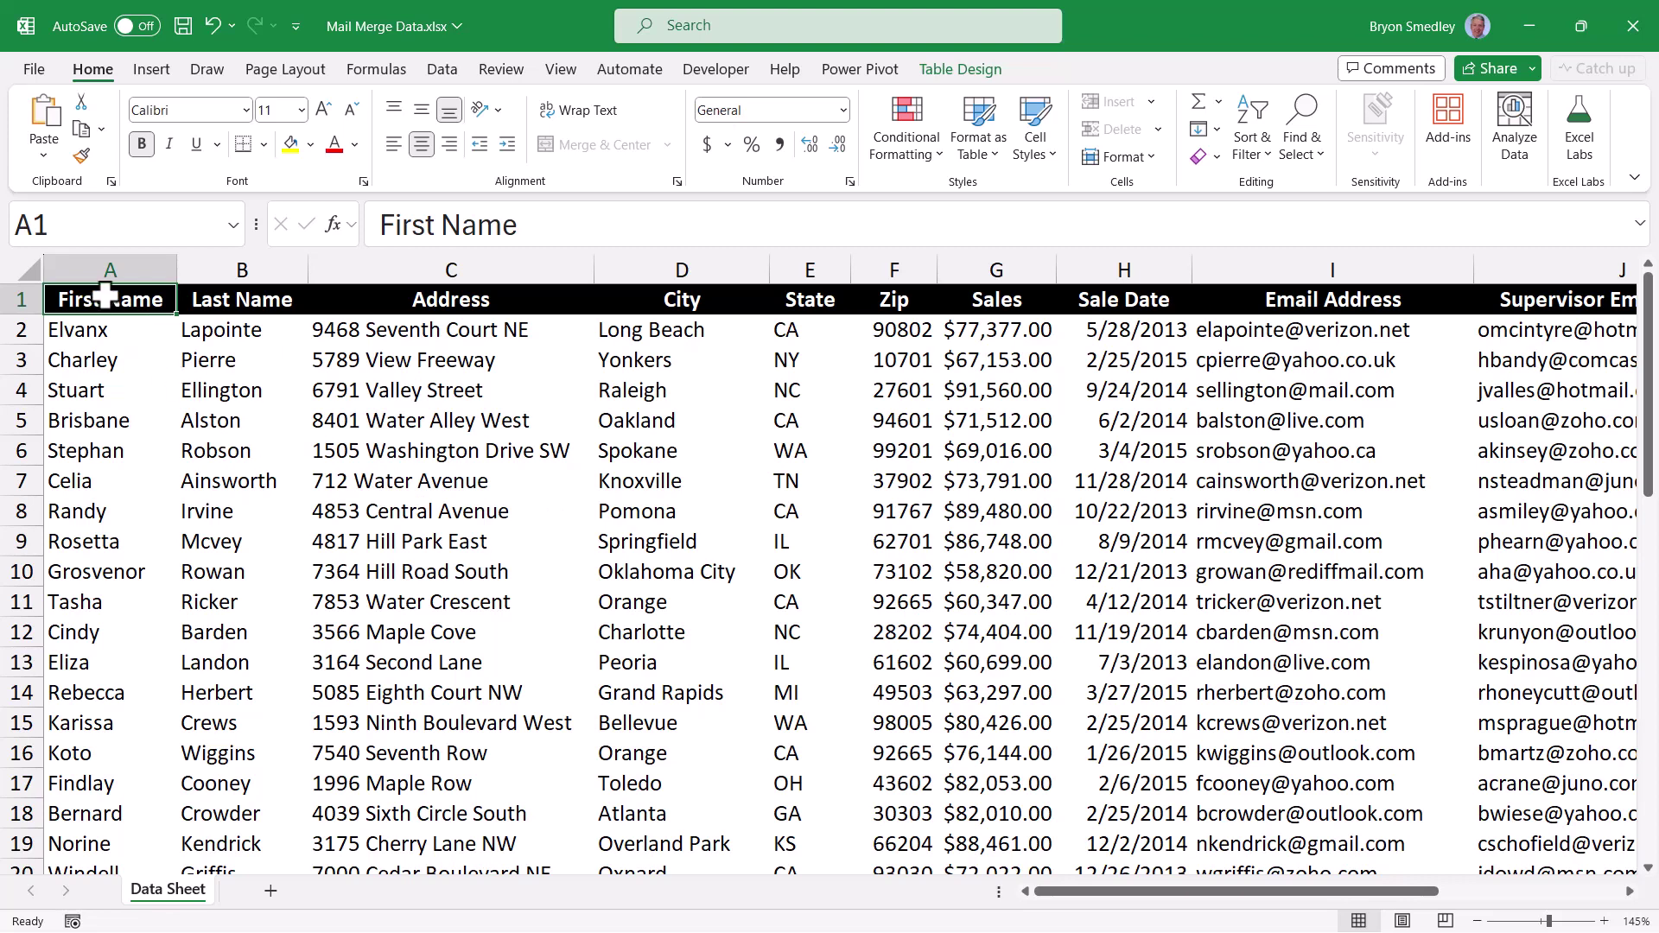
click(113, 269)
click(245, 269)
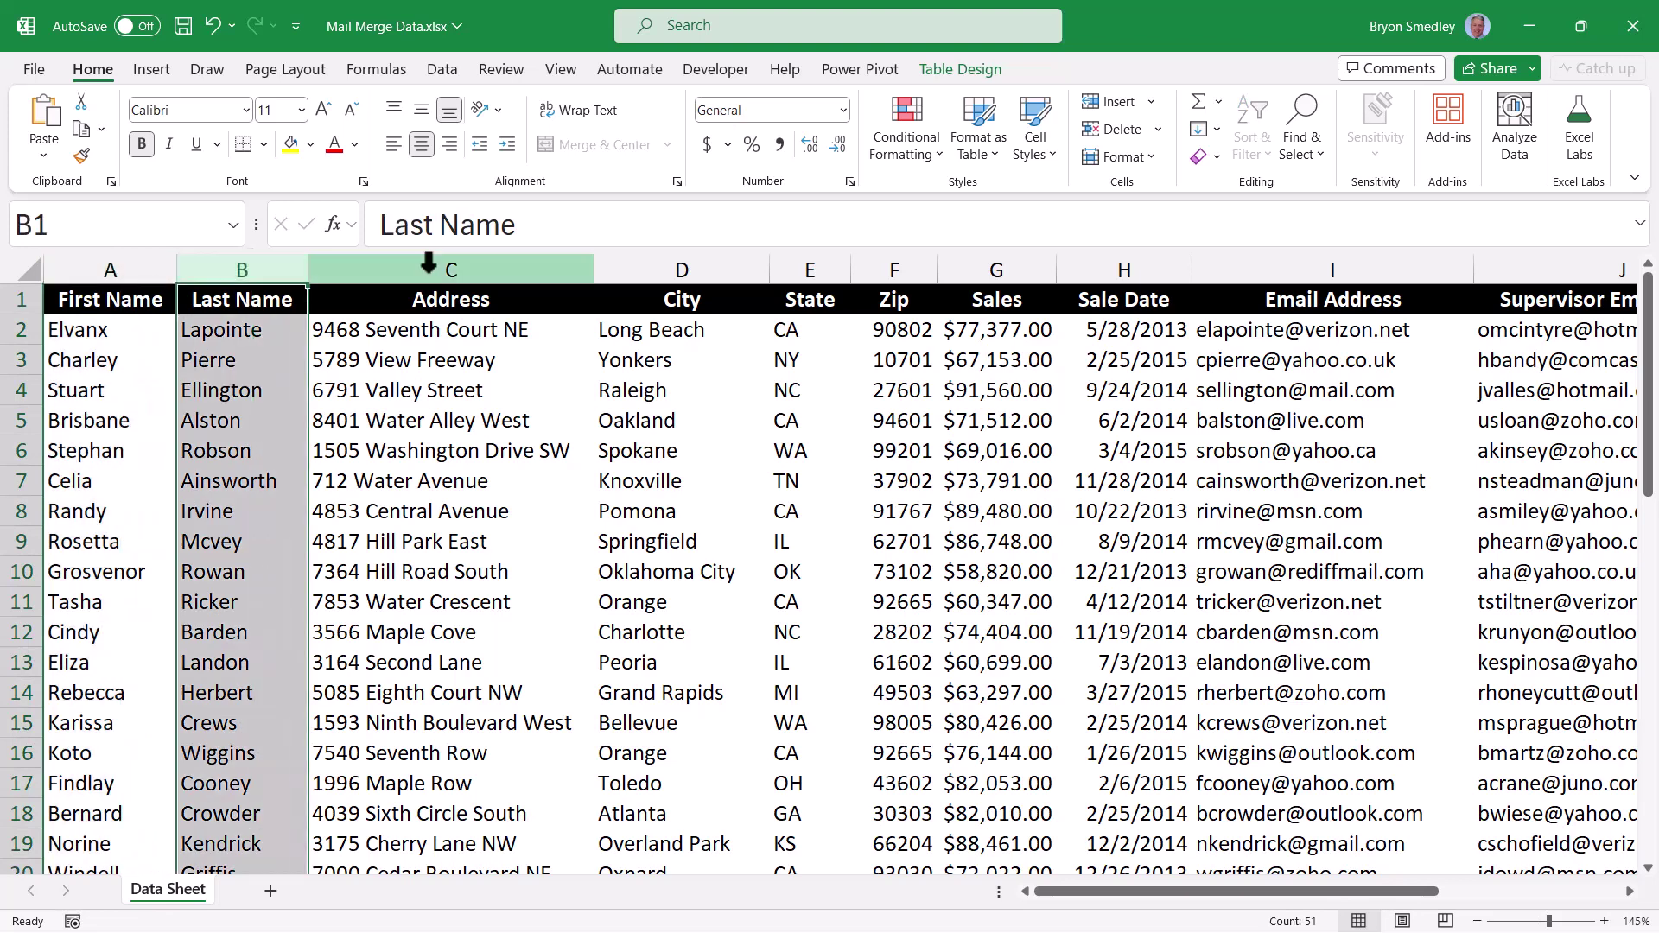
click(451, 269)
click(687, 267)
click(800, 266)
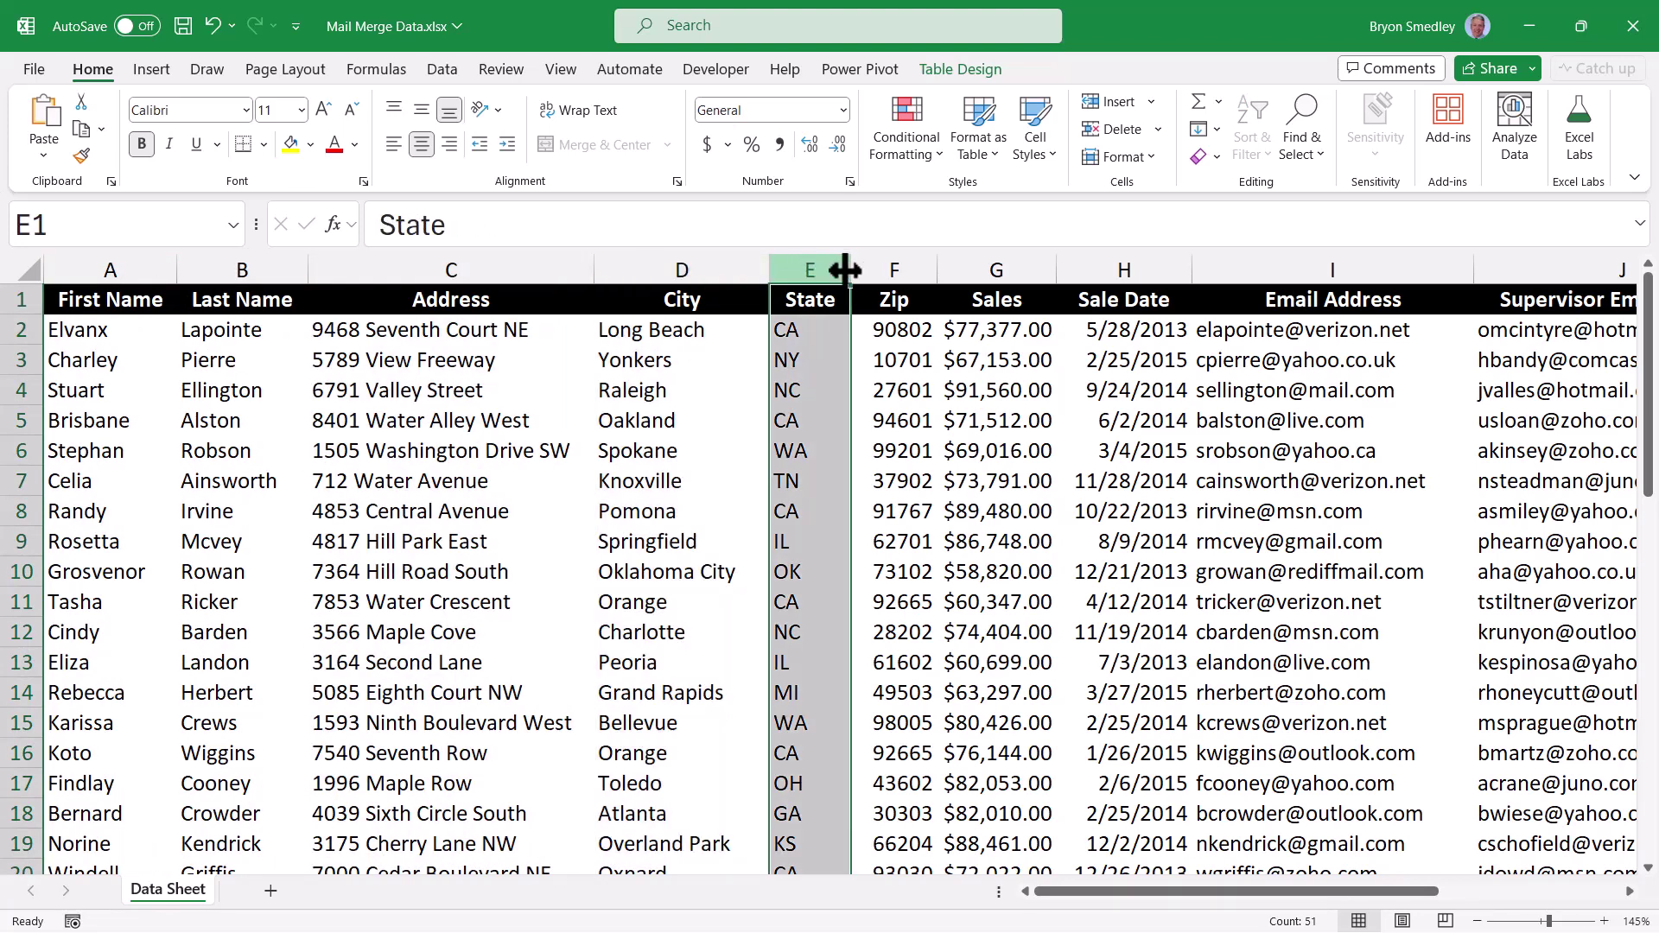
click(892, 268)
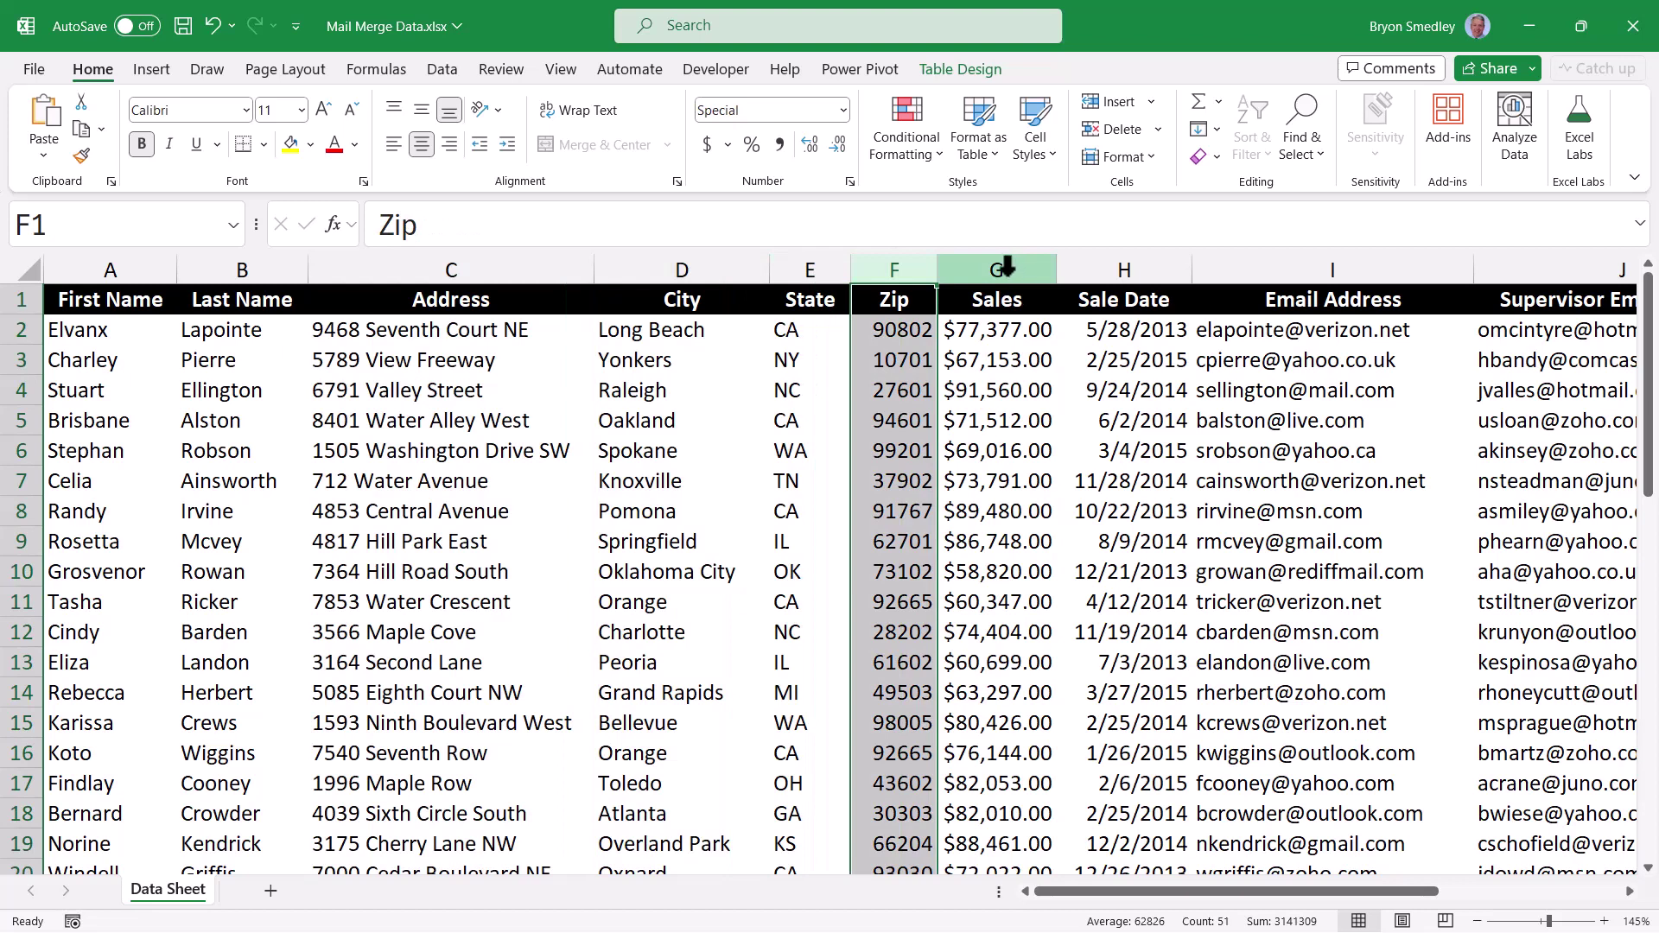
click(1006, 268)
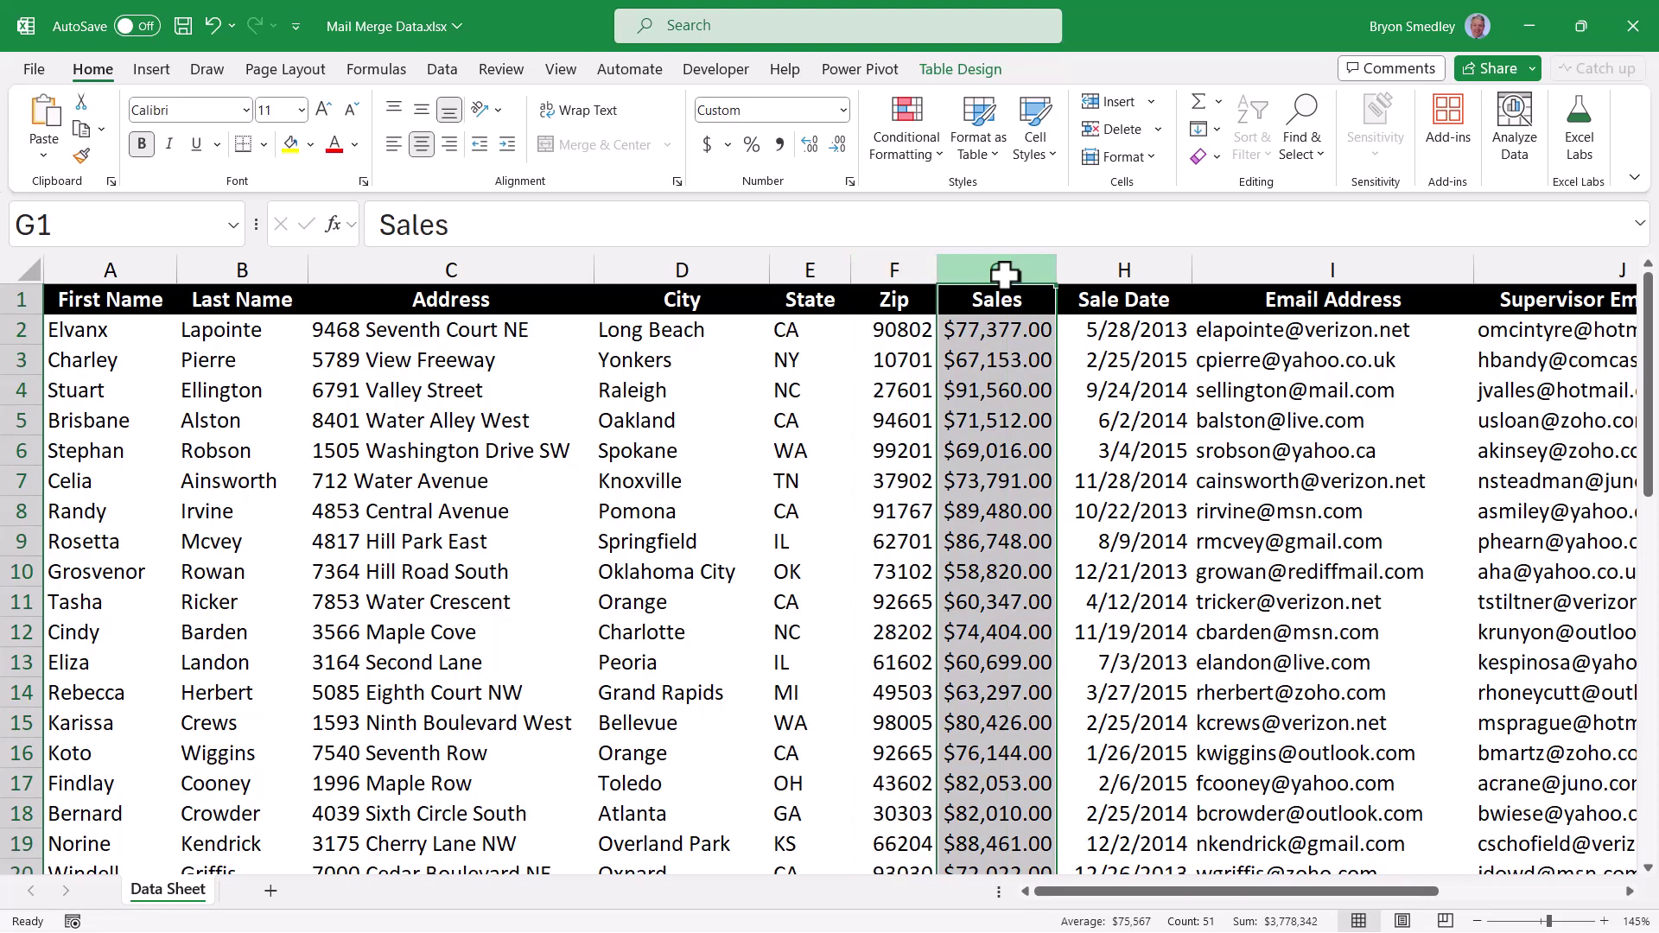
click(1137, 268)
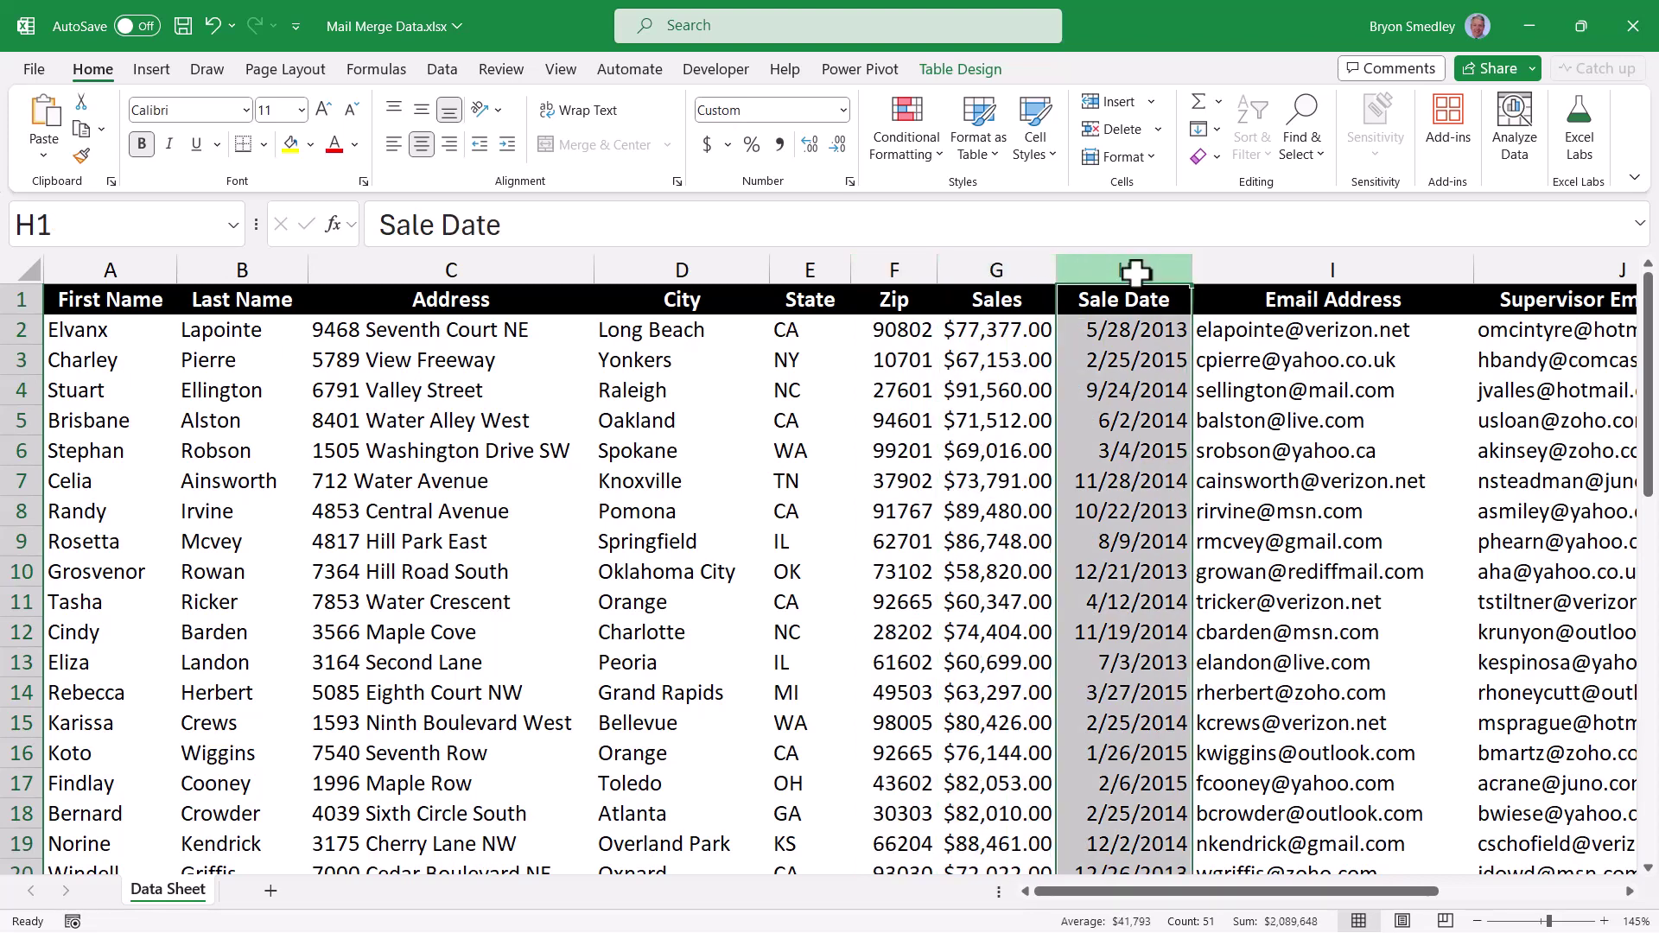
click(1299, 273)
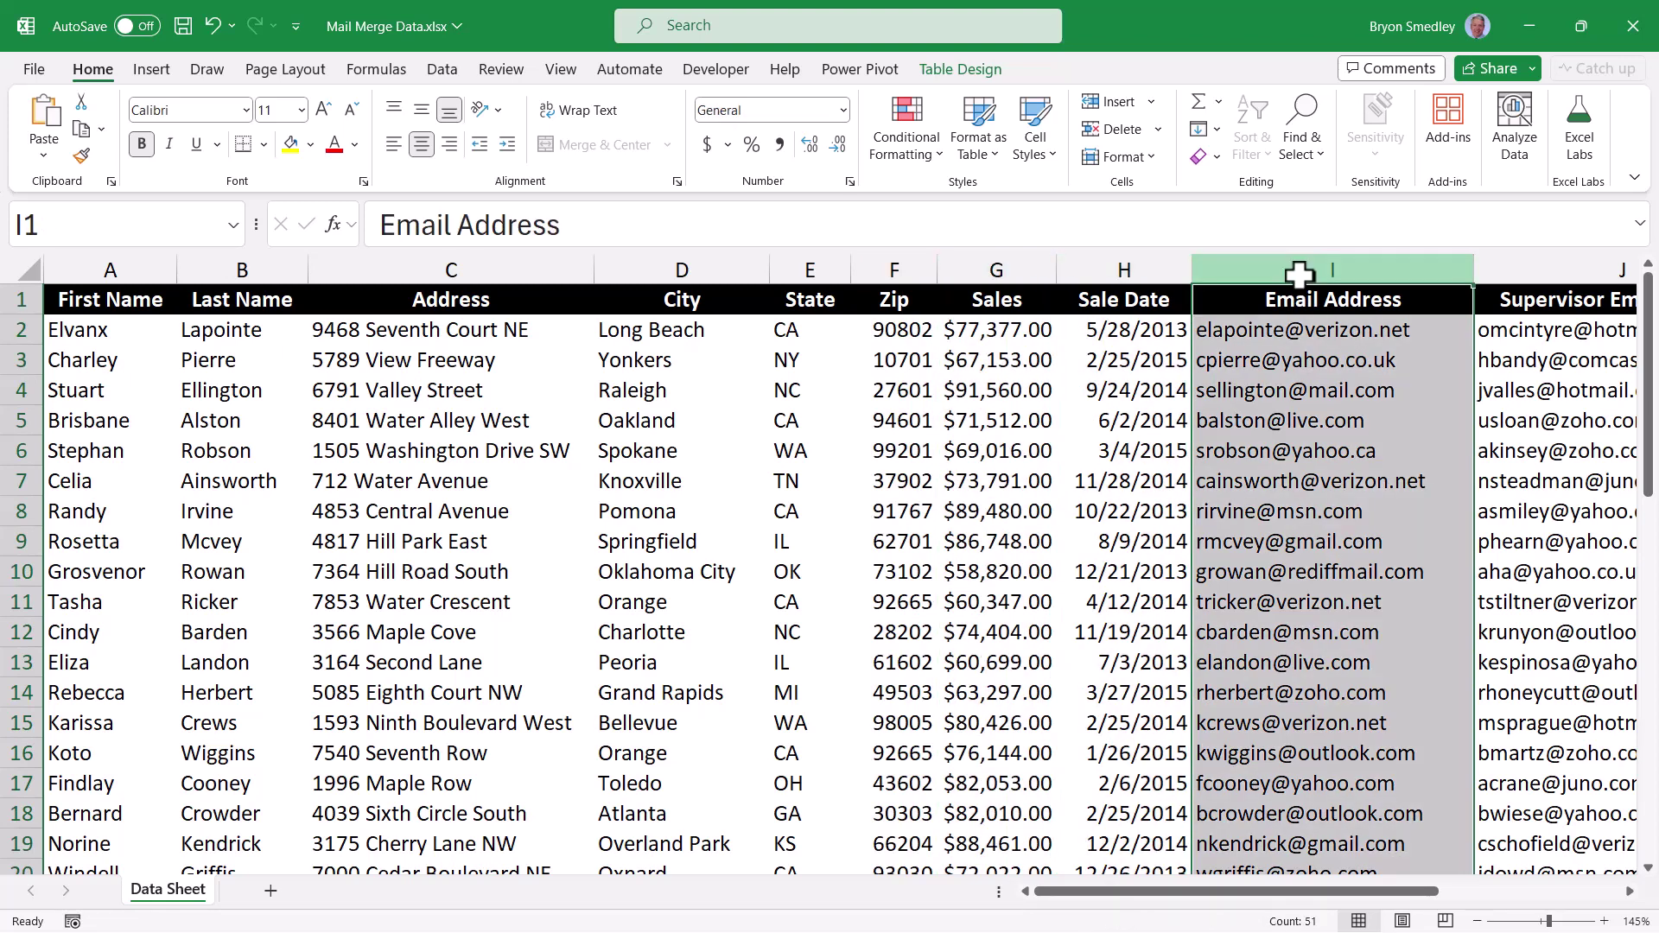
click(920, 691)
drag(1050, 895, 923, 795)
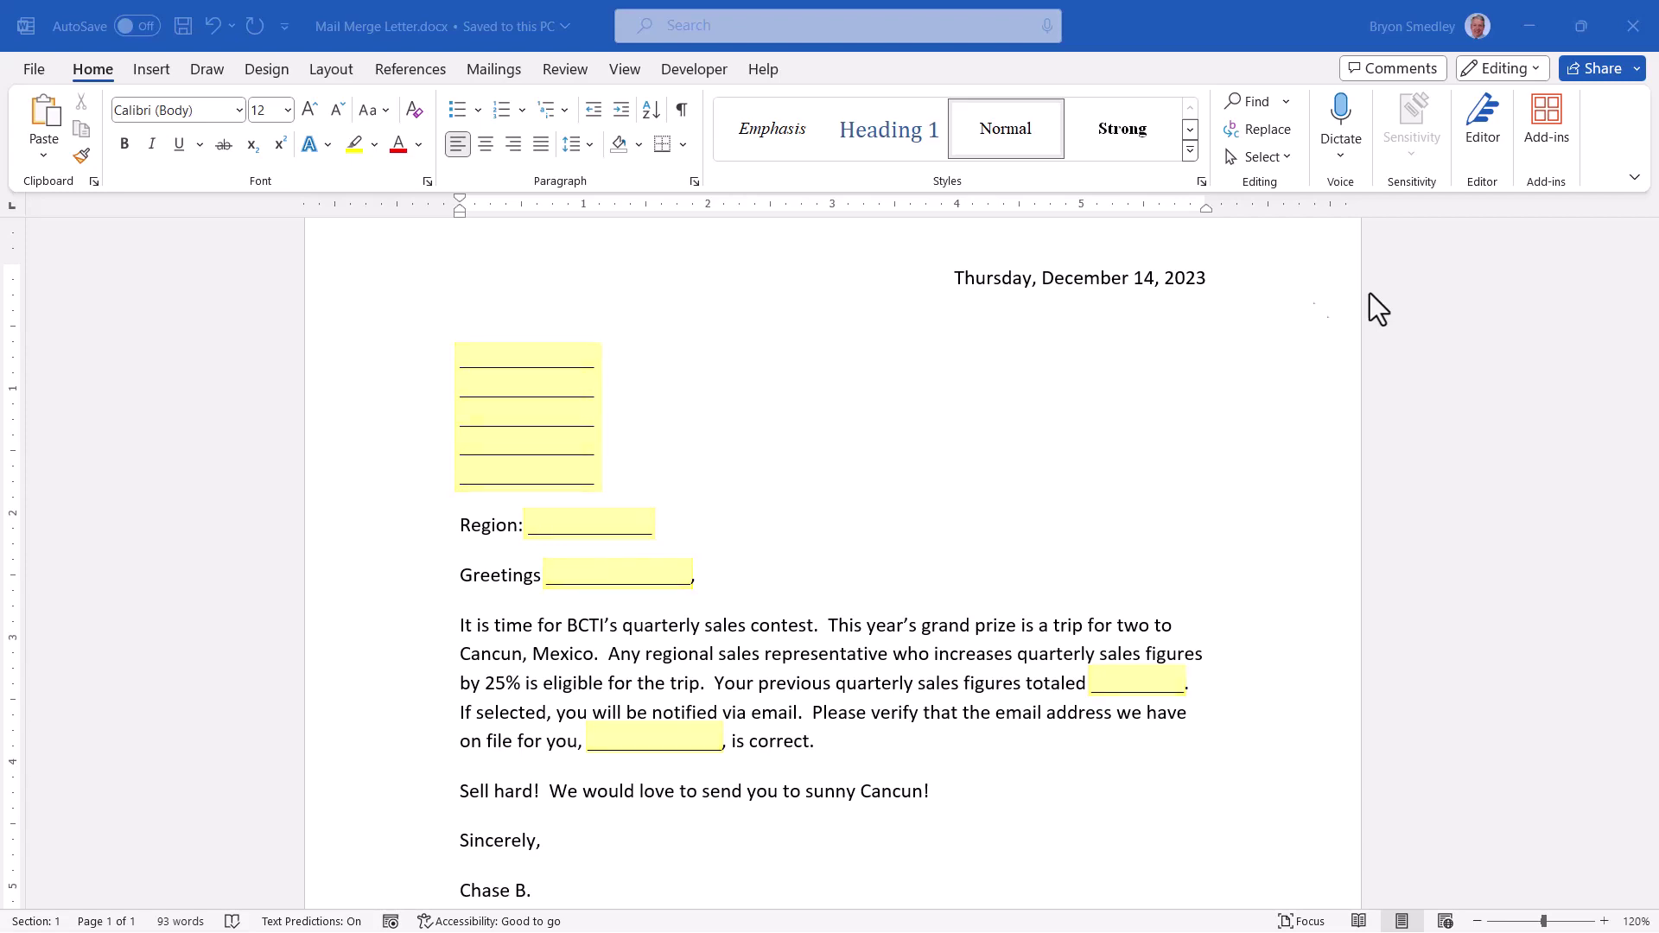
- Switch to Mail Merge Letter.docx and show the Mailings tab's Start Mail Merge tools
click(497, 69)
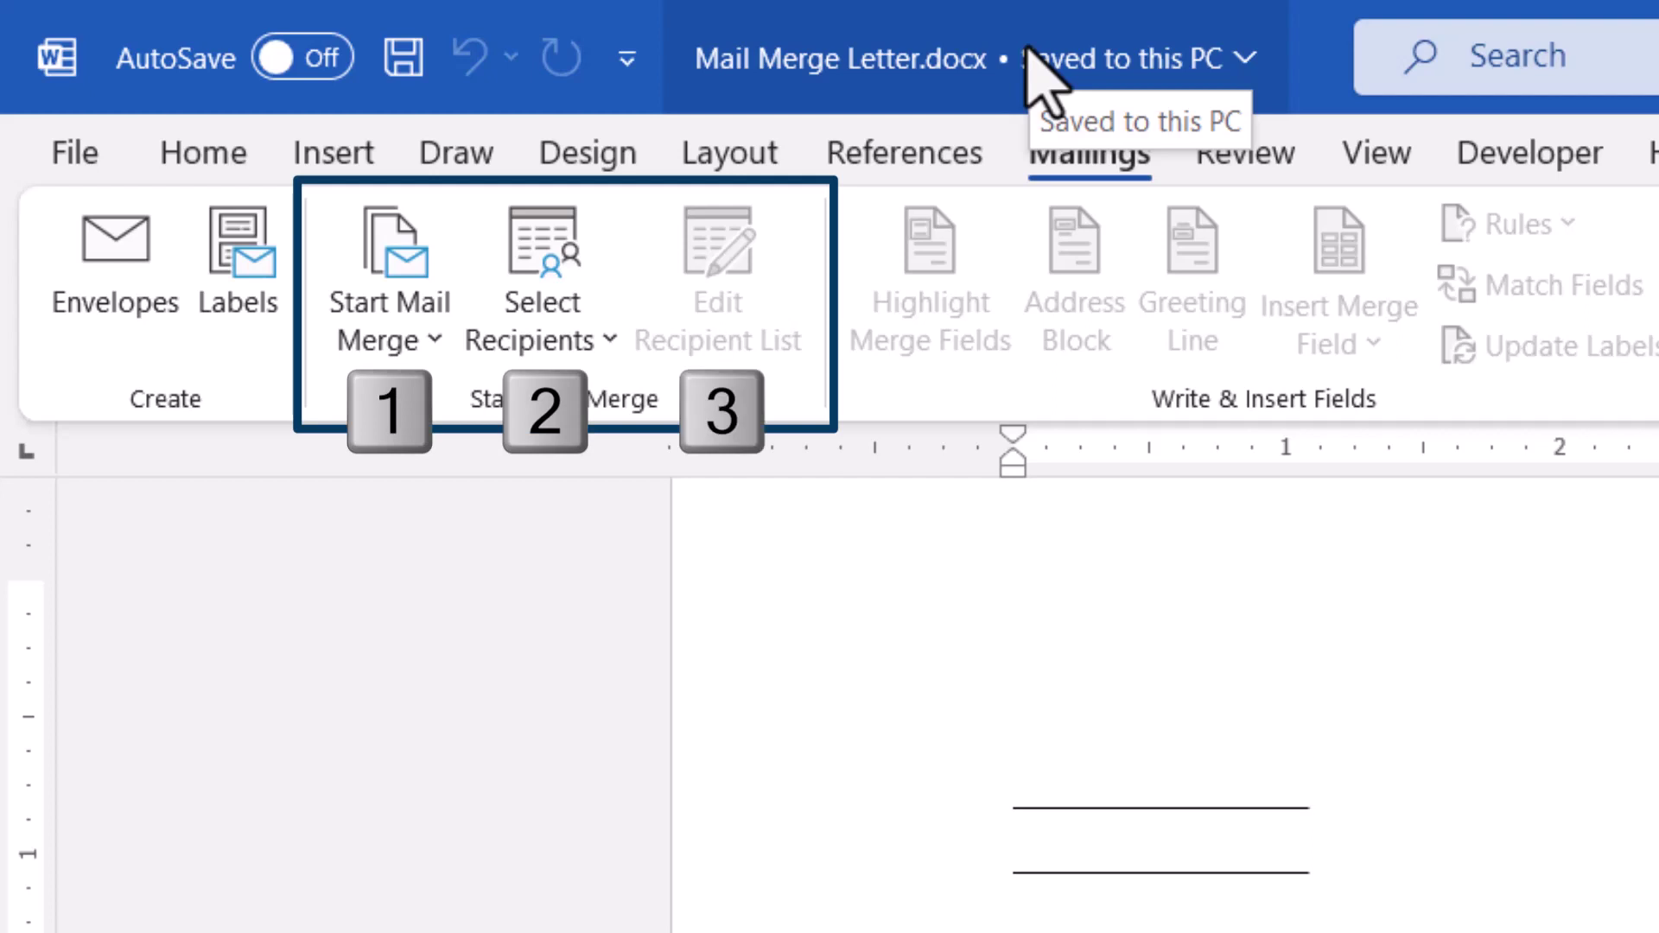
click(413, 251)
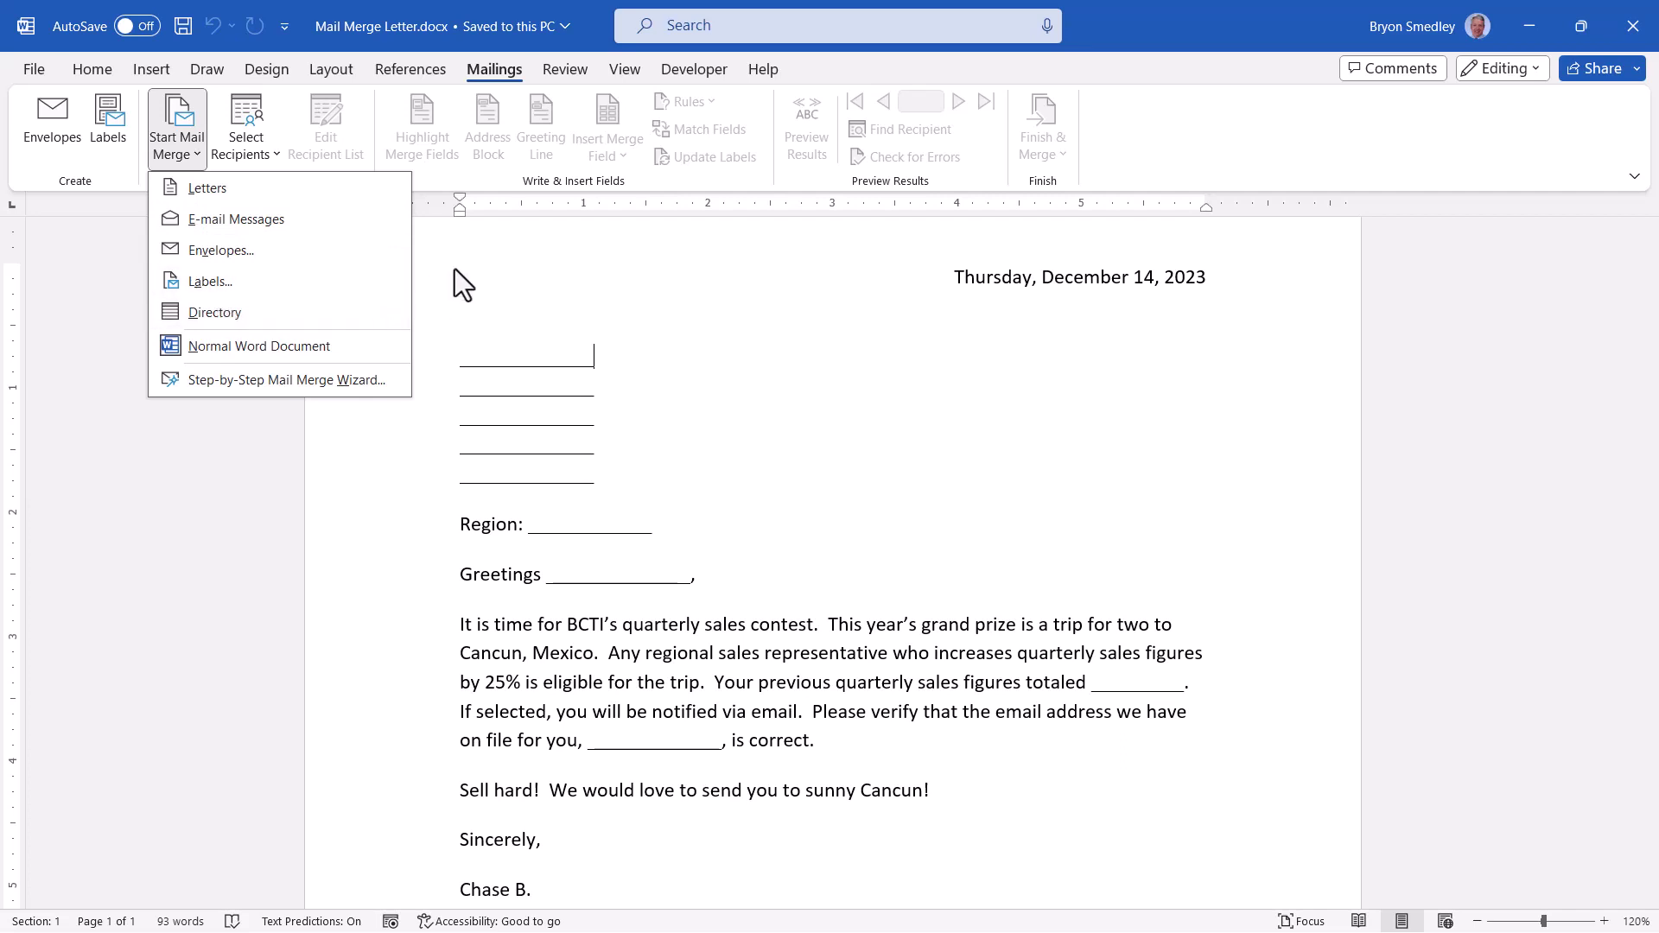
click(281, 222)
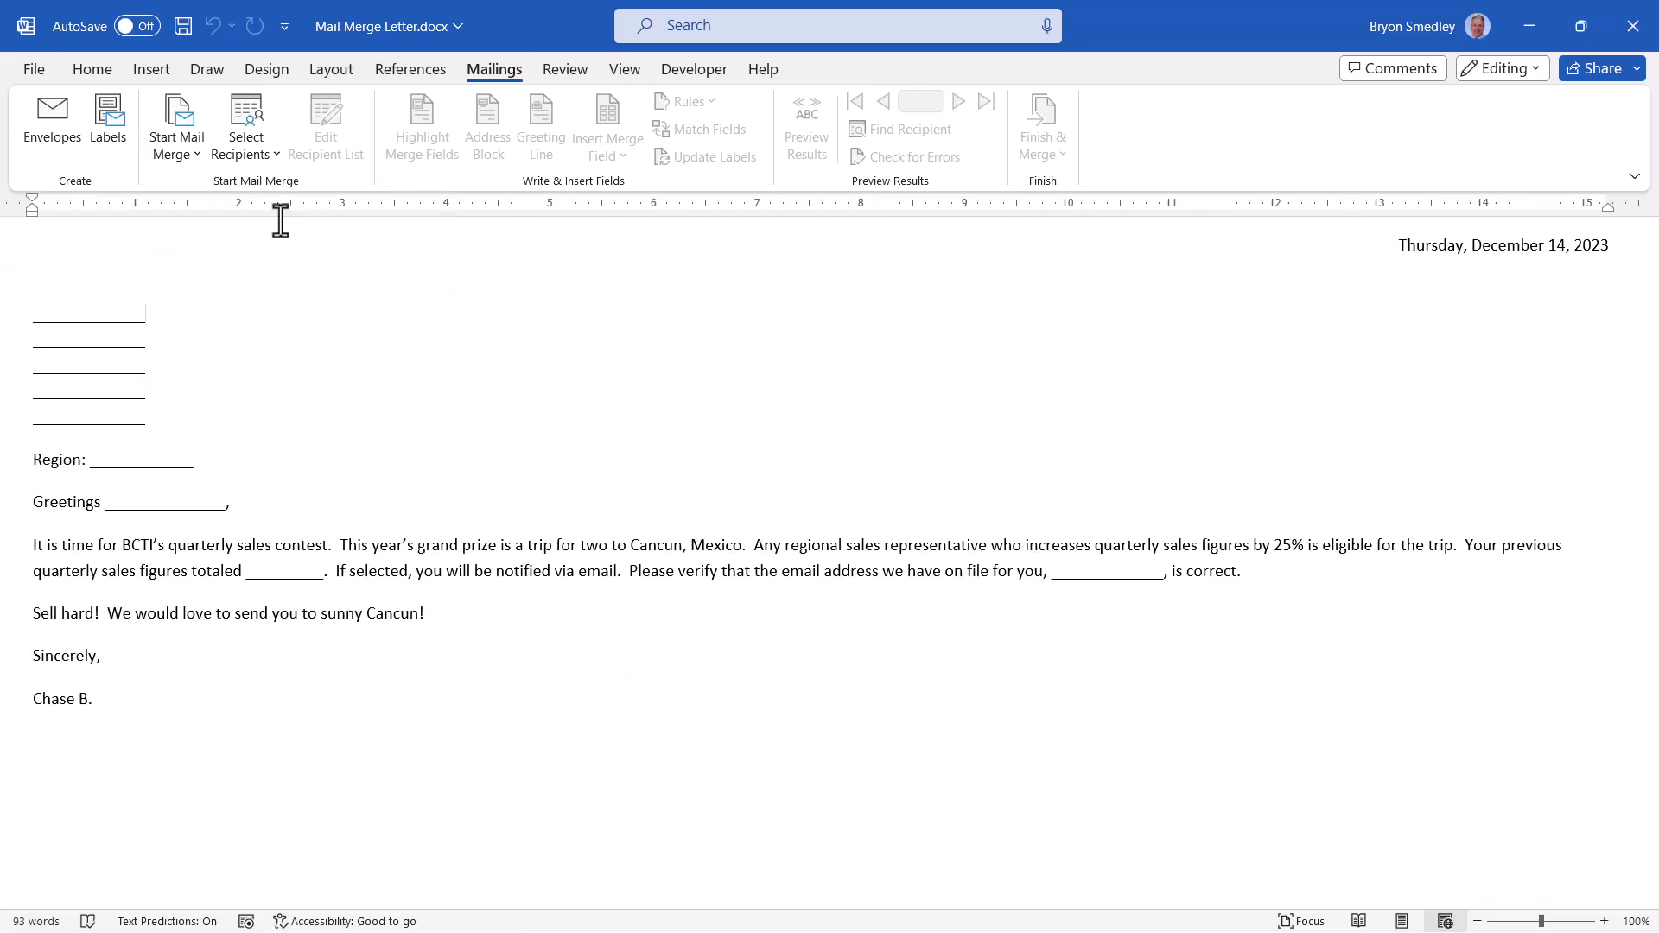
click(188, 152)
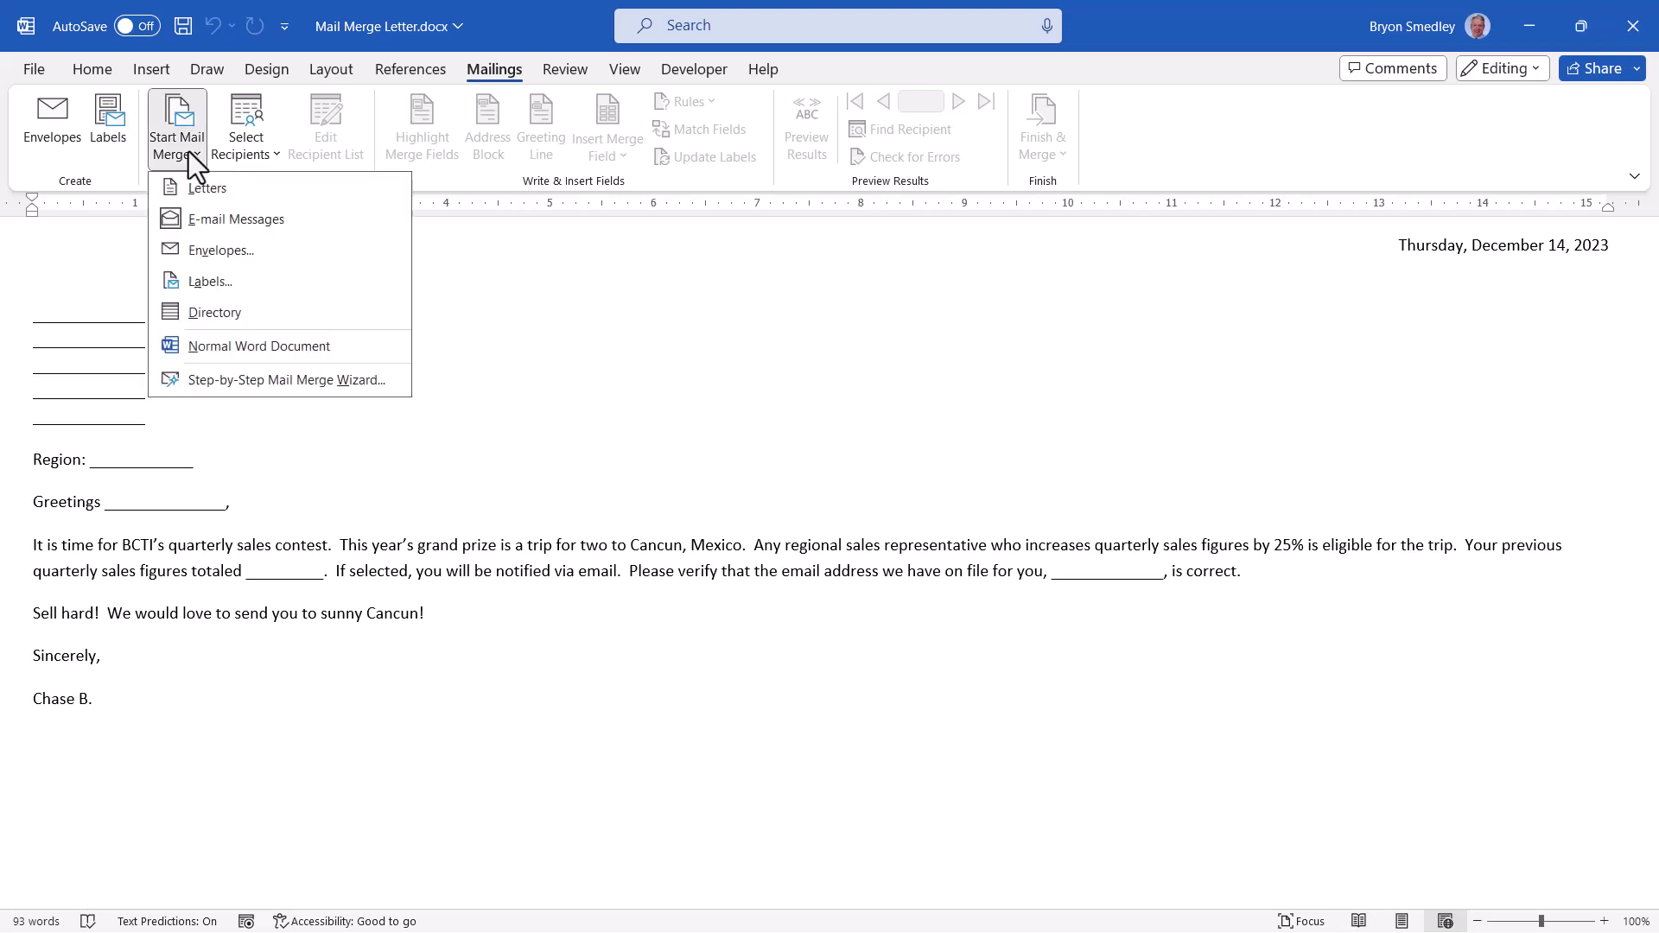
click(201, 283)
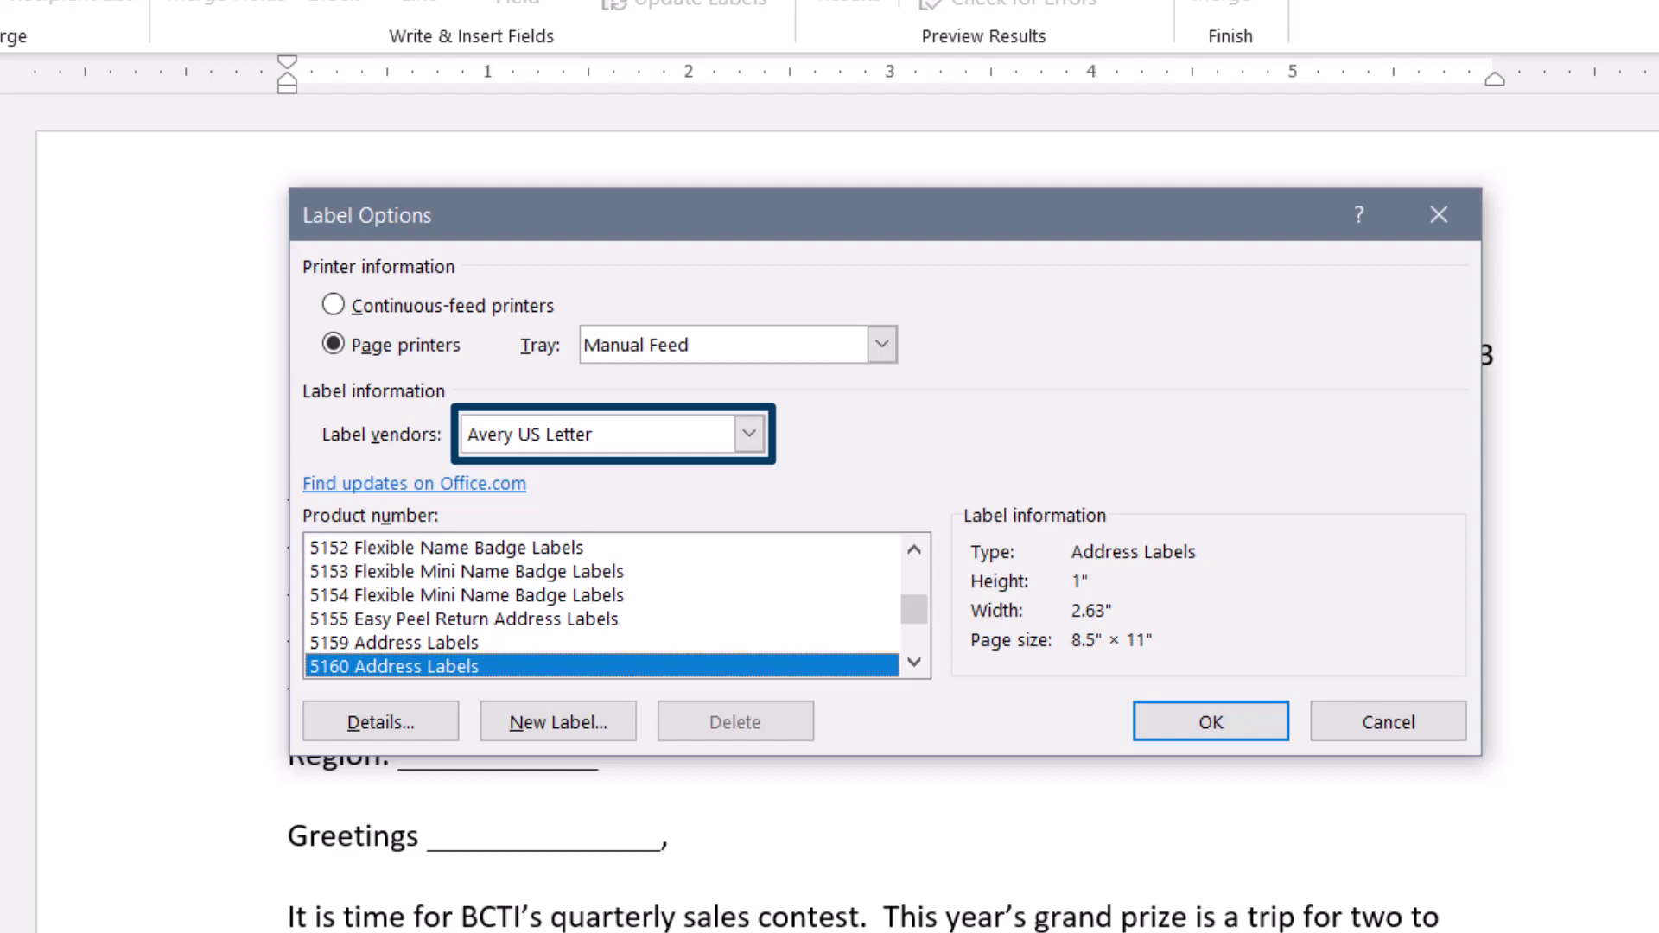
click(749, 437)
drag(742, 495, 745, 650)
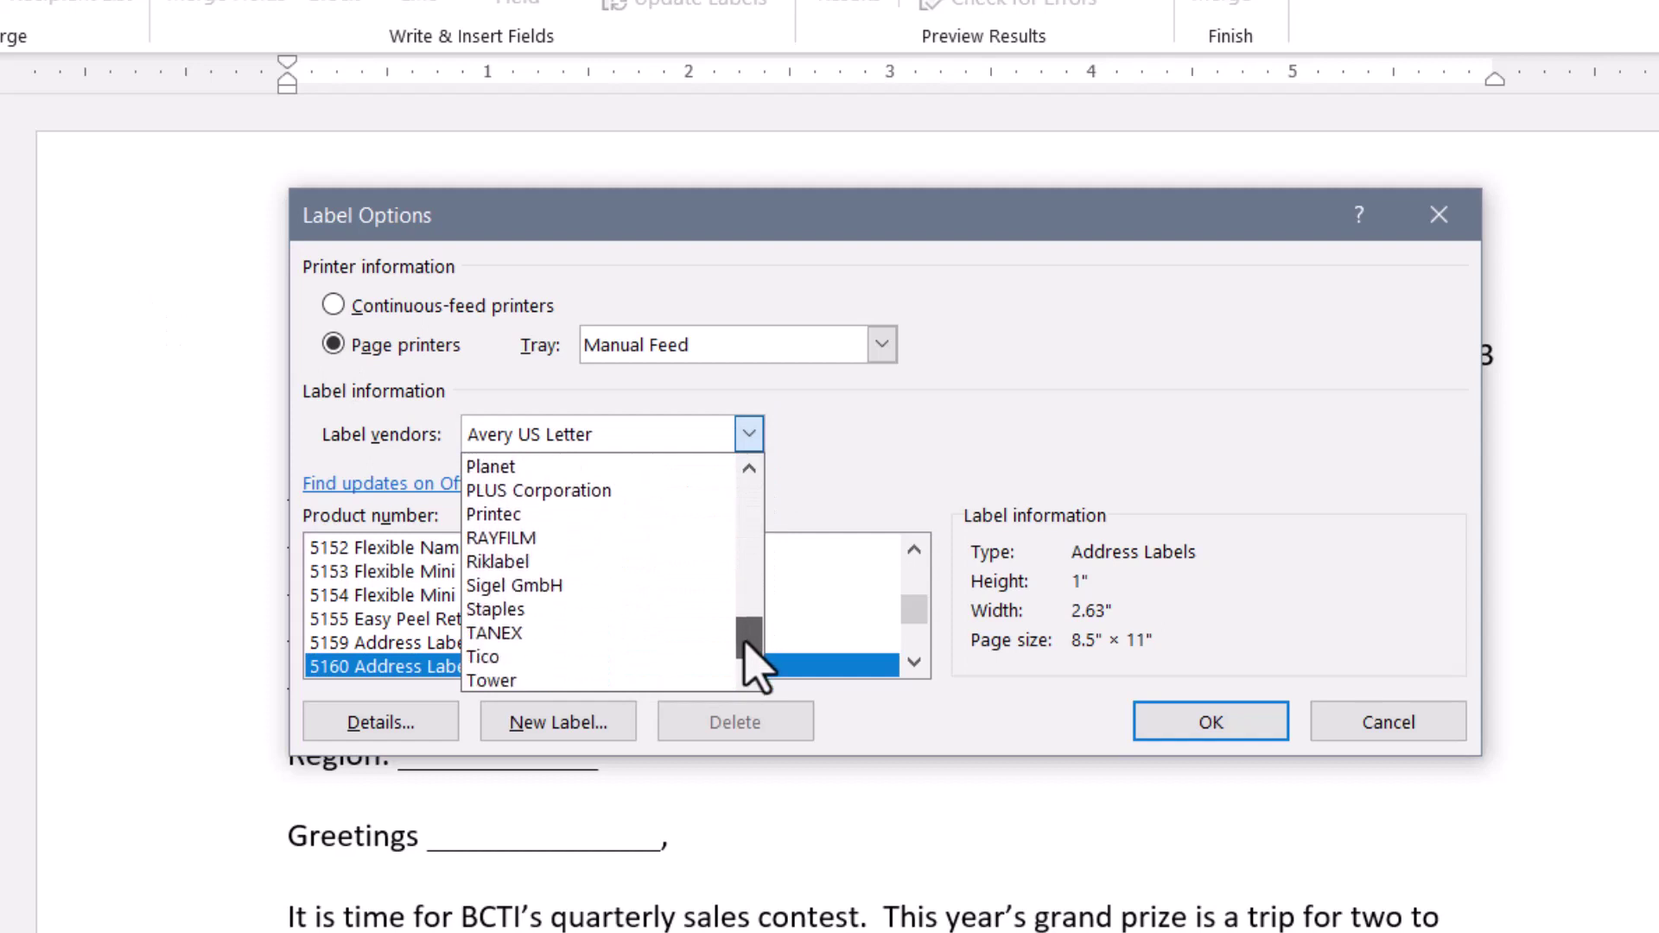
click(603, 584)
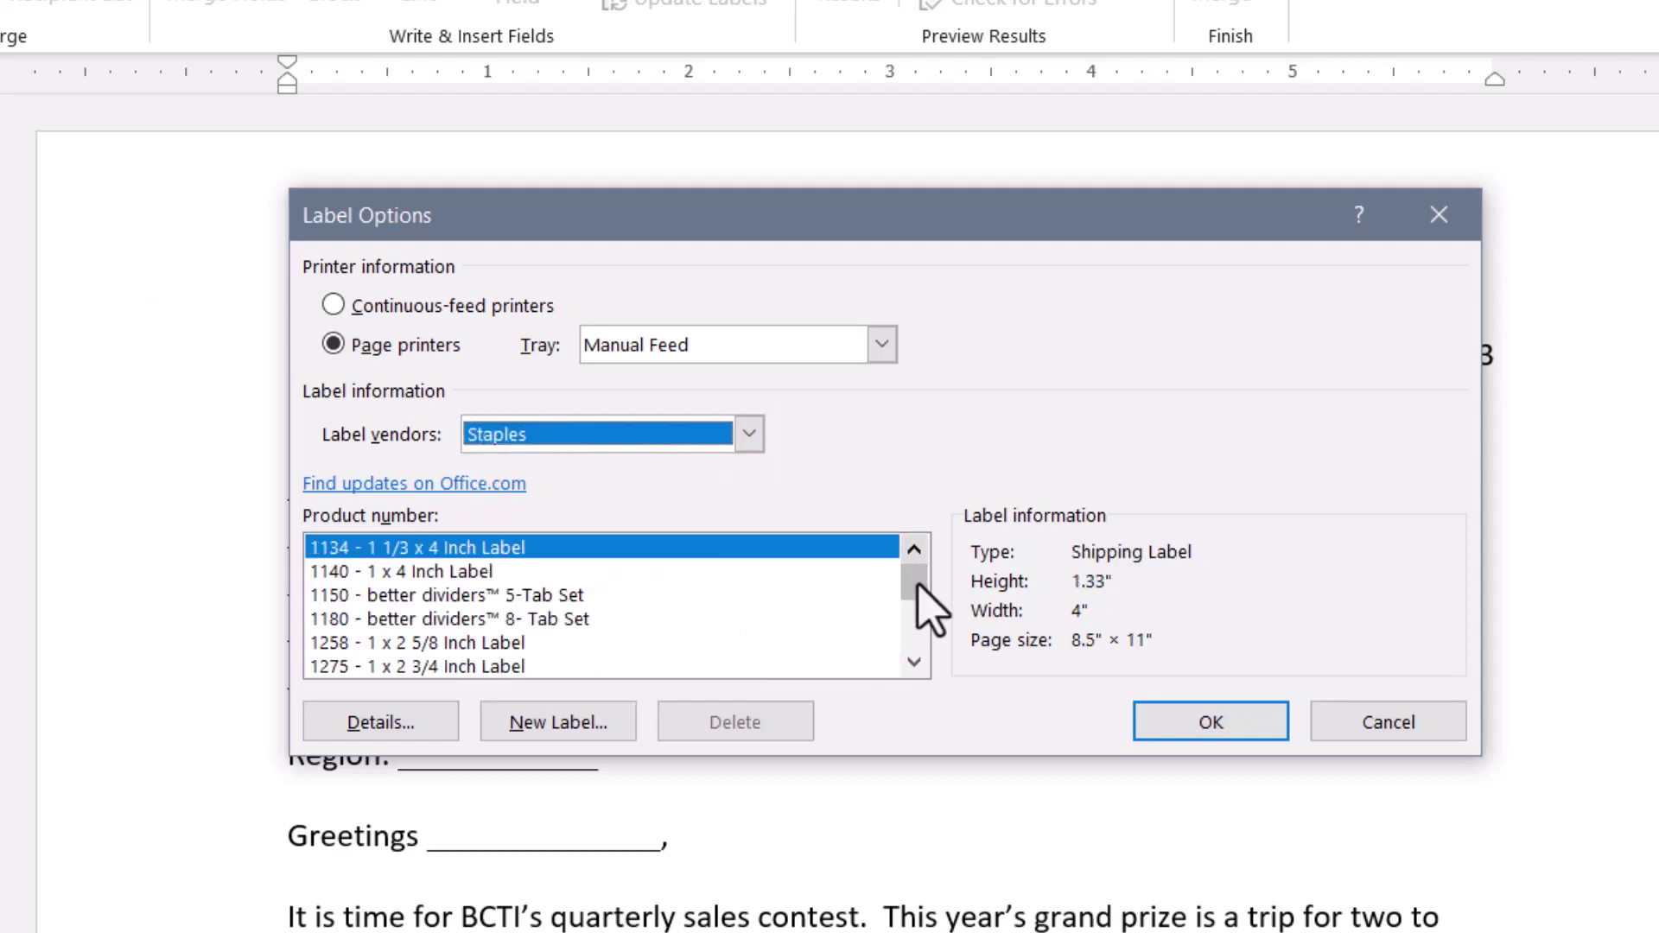
drag(918, 606, 918, 638)
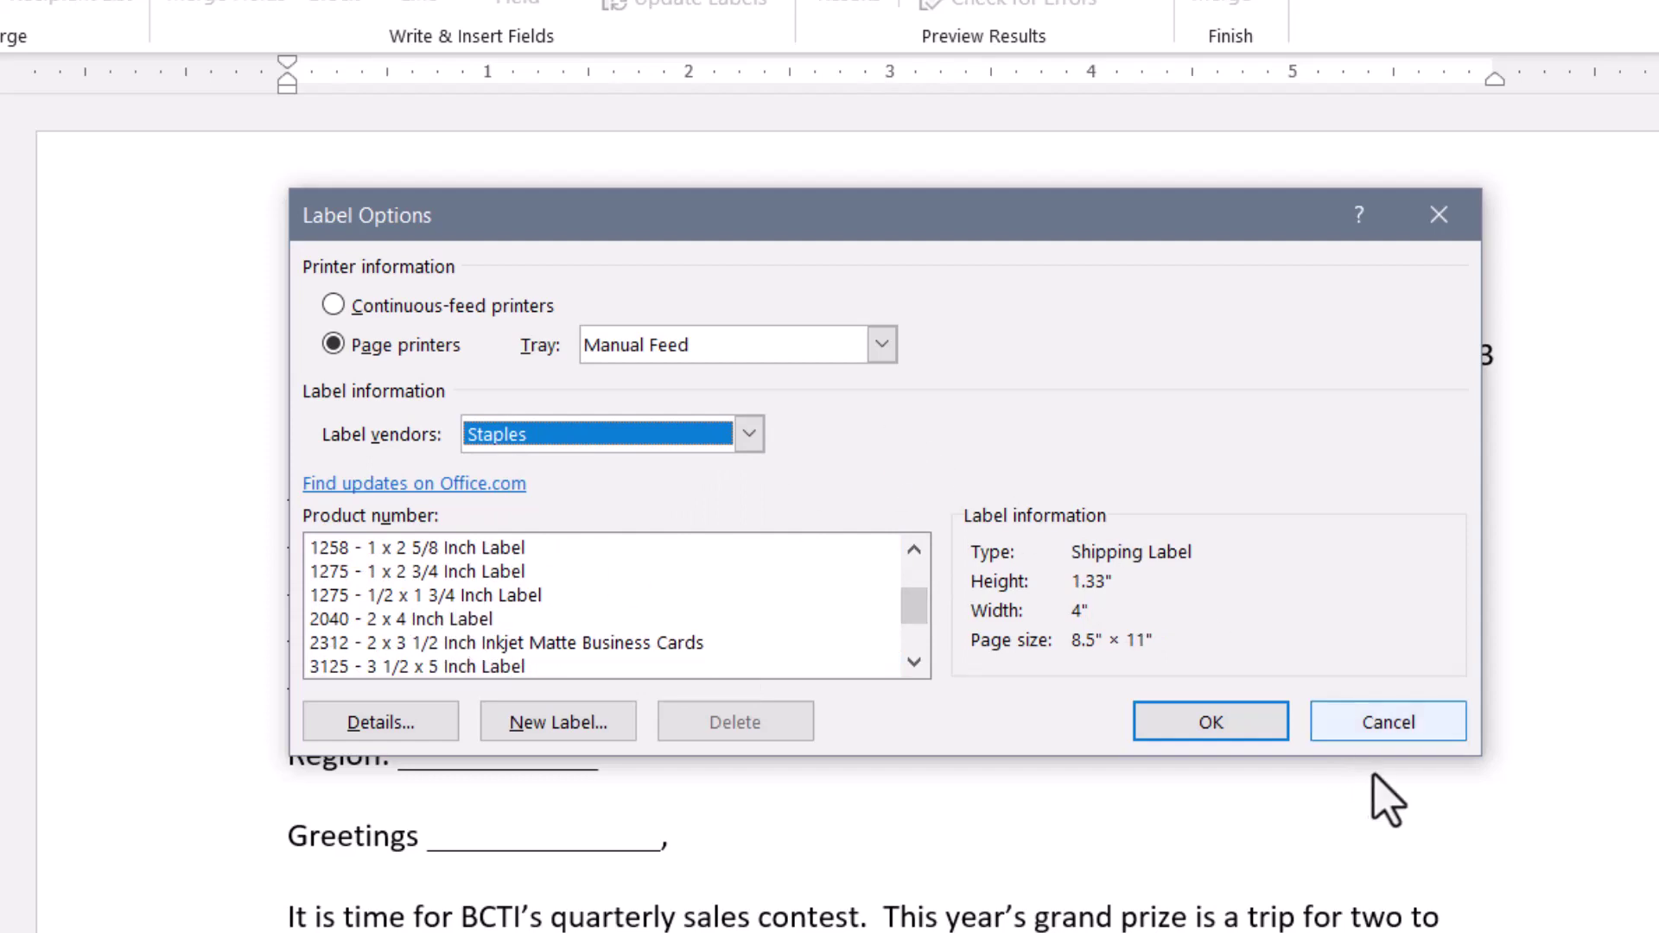
click(1383, 728)
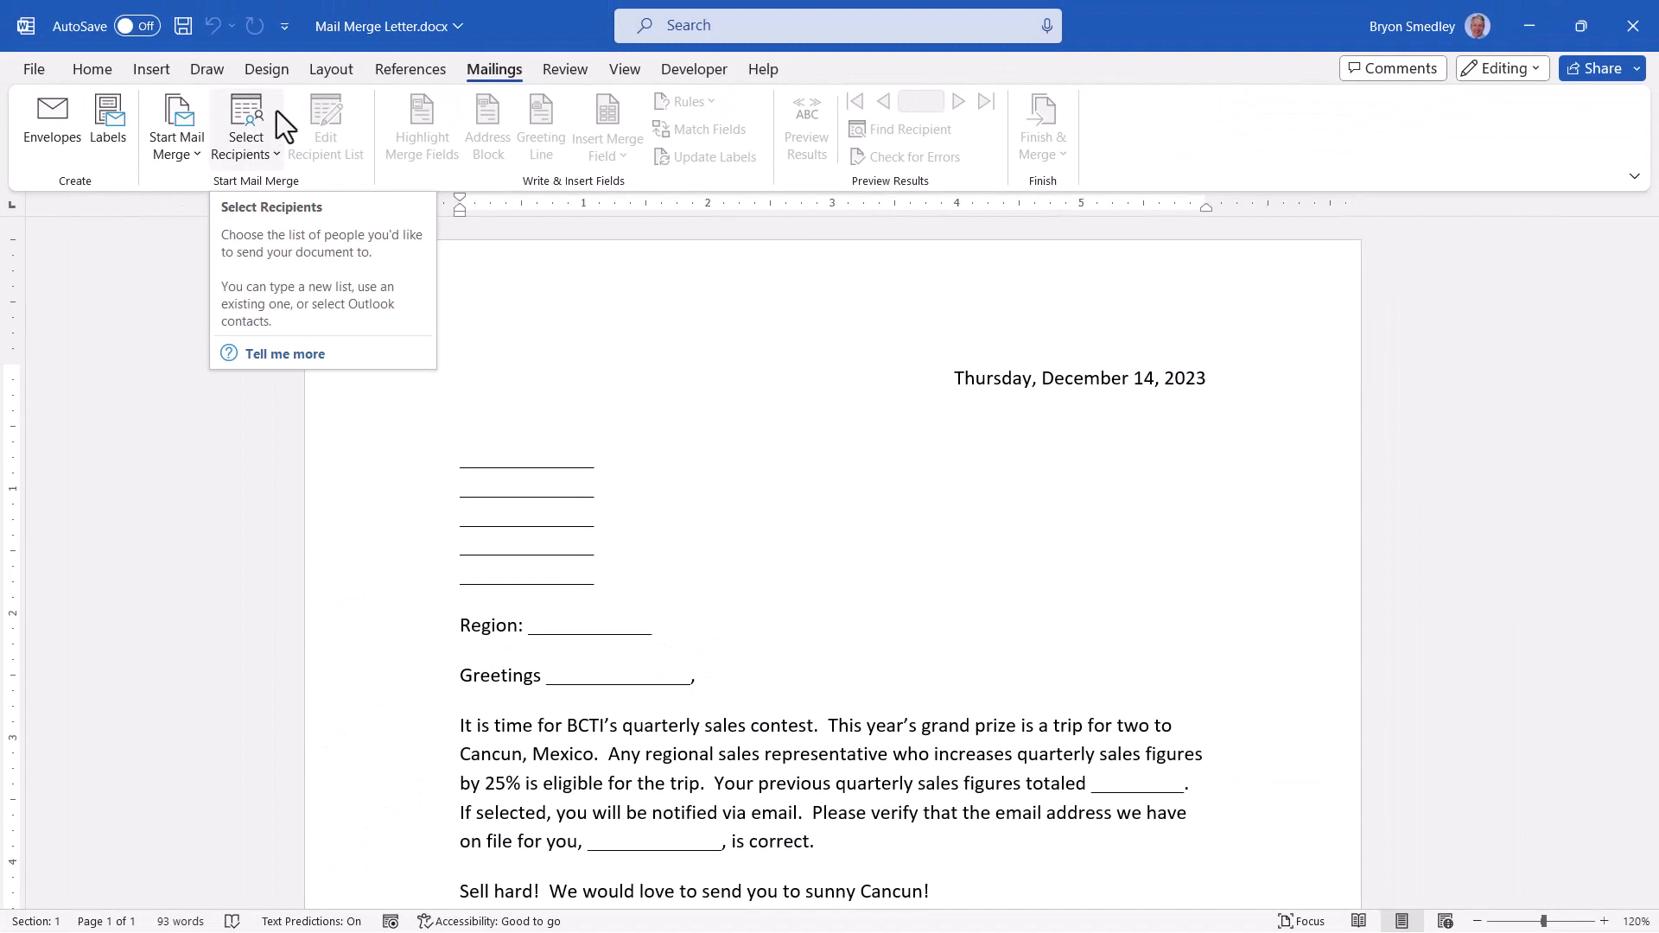
- Use the Data Sheet$ table of Mail Merge Data.xlsx as the letter's recipient list
click(277, 110)
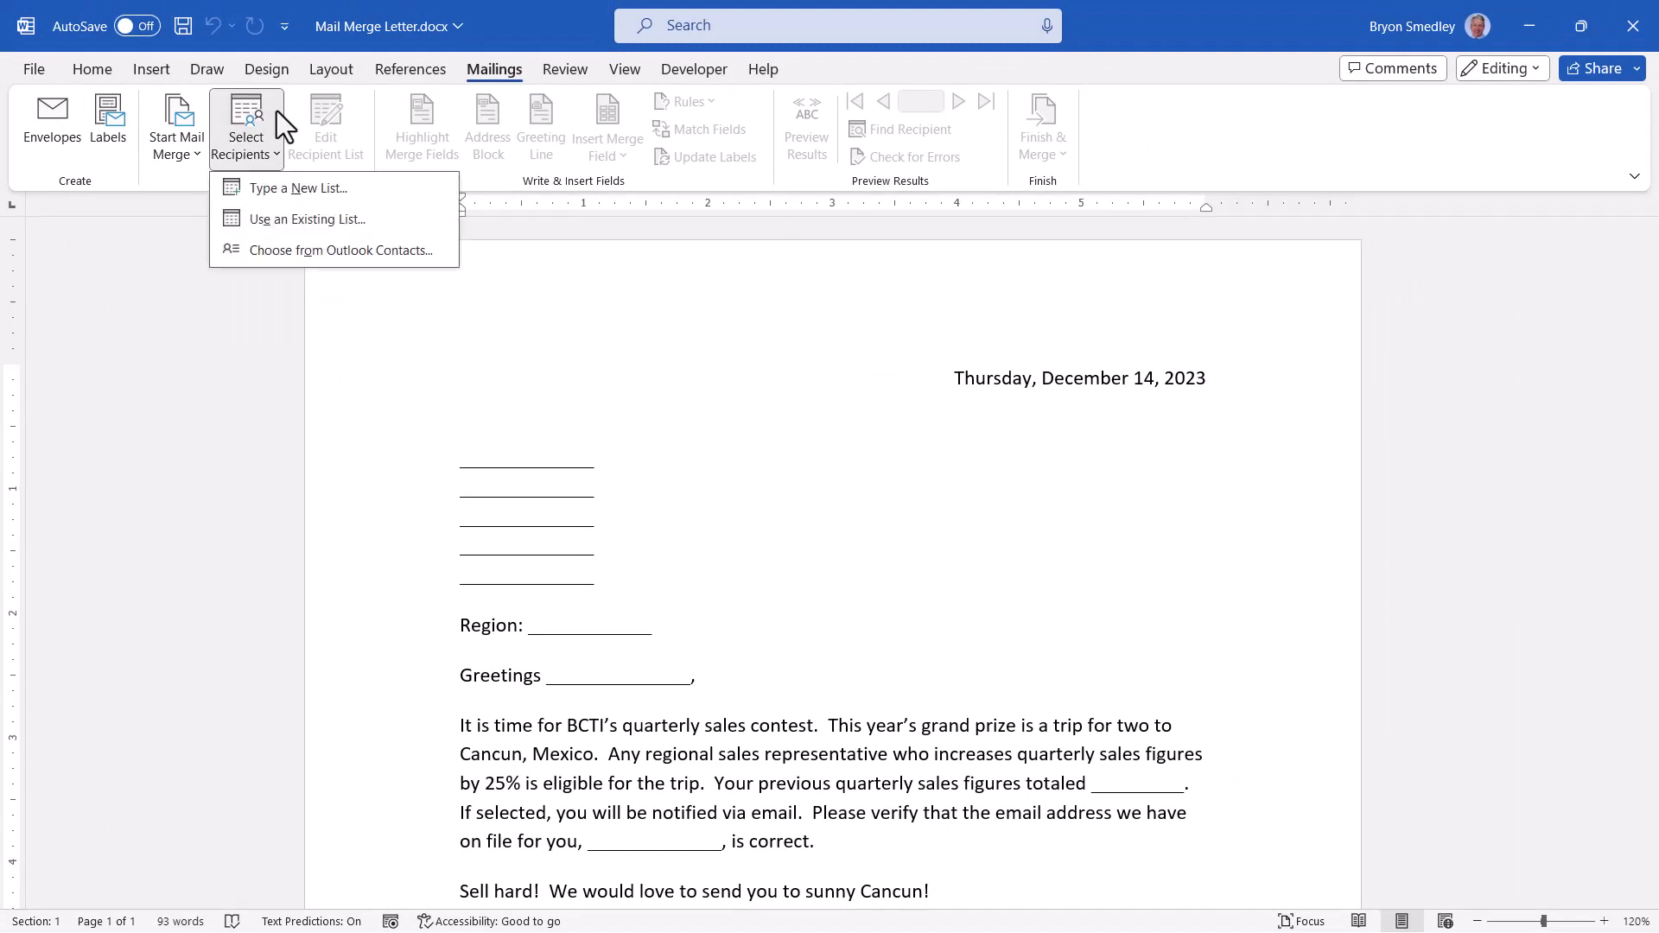
click(375, 223)
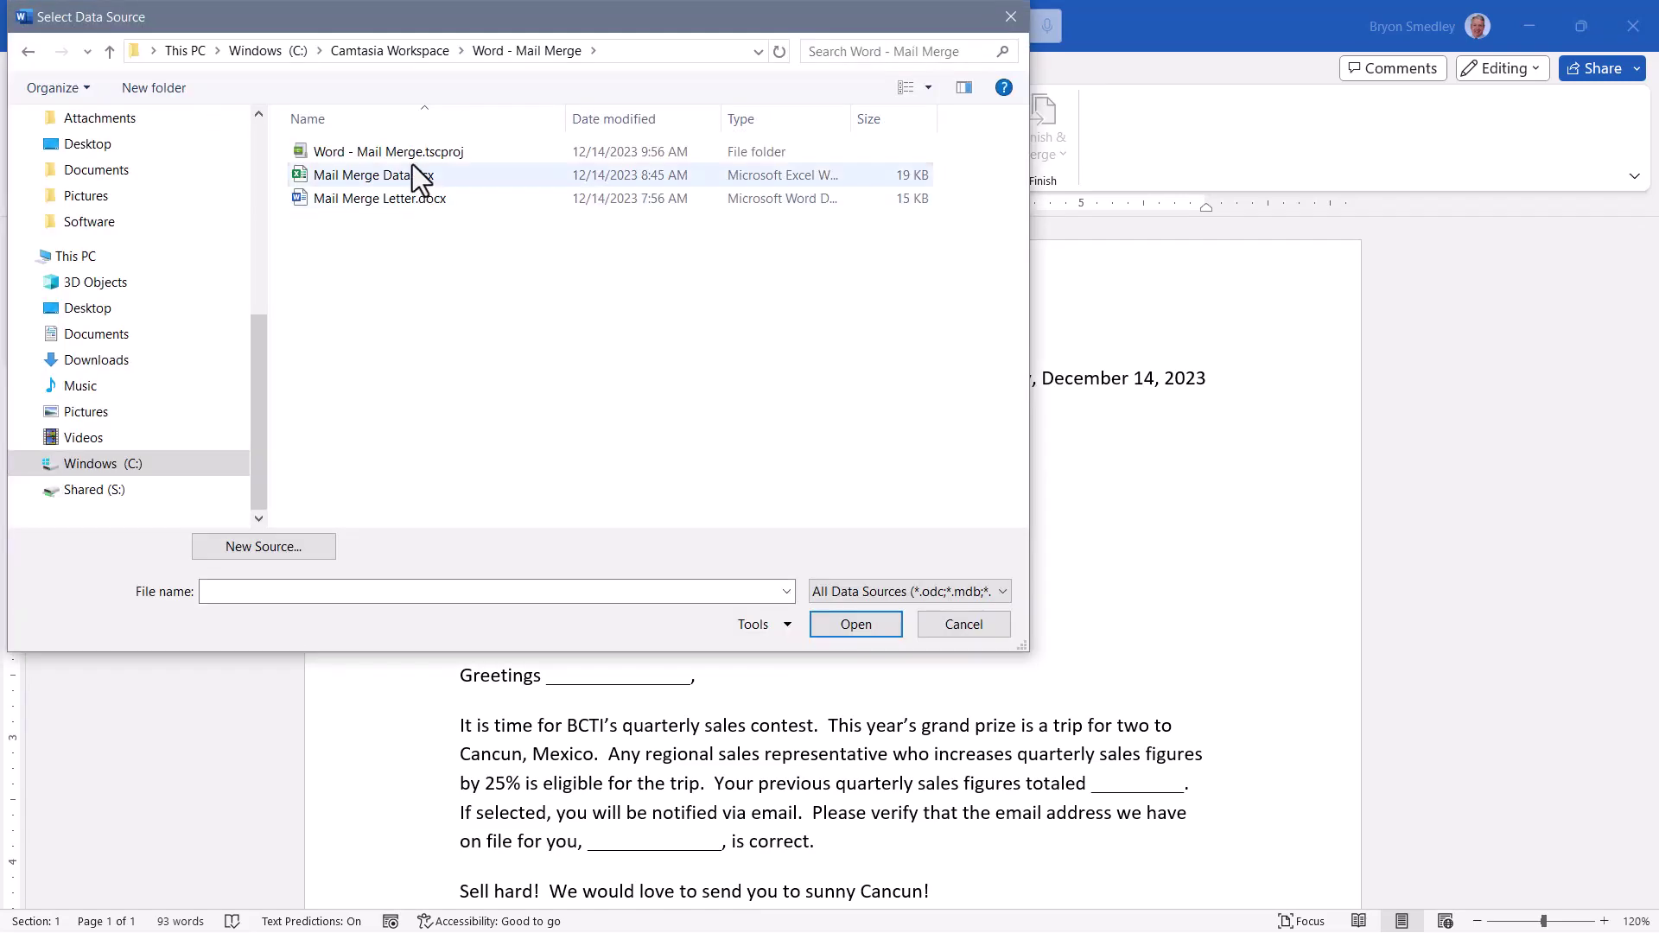
double_click(412, 172)
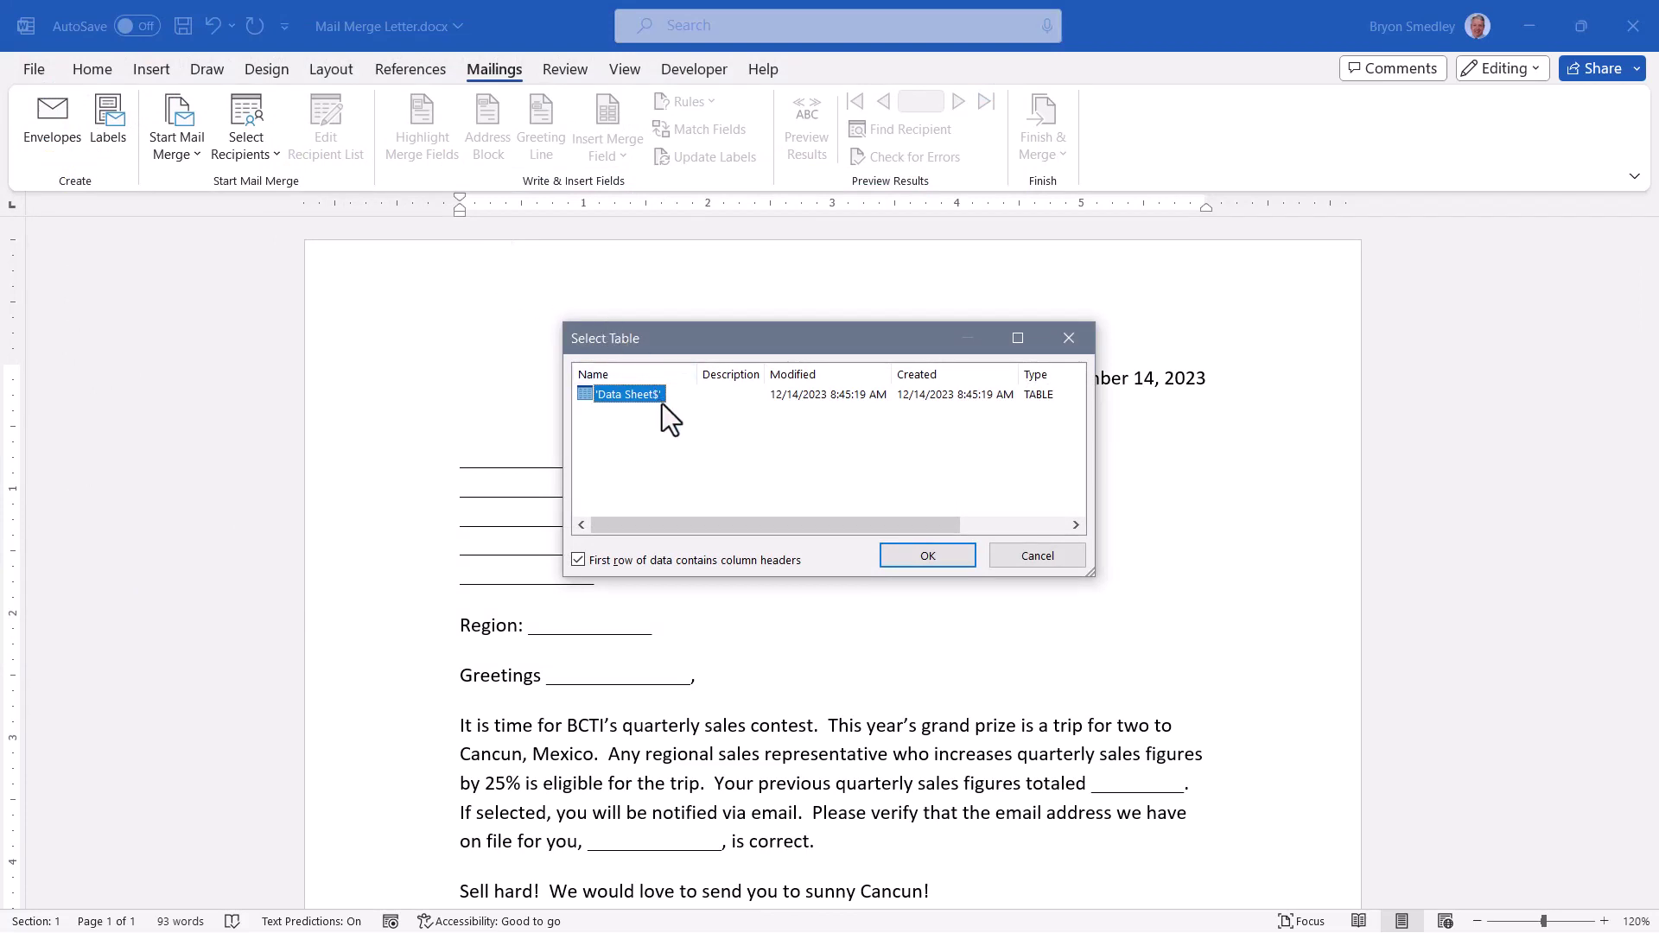
click(922, 557)
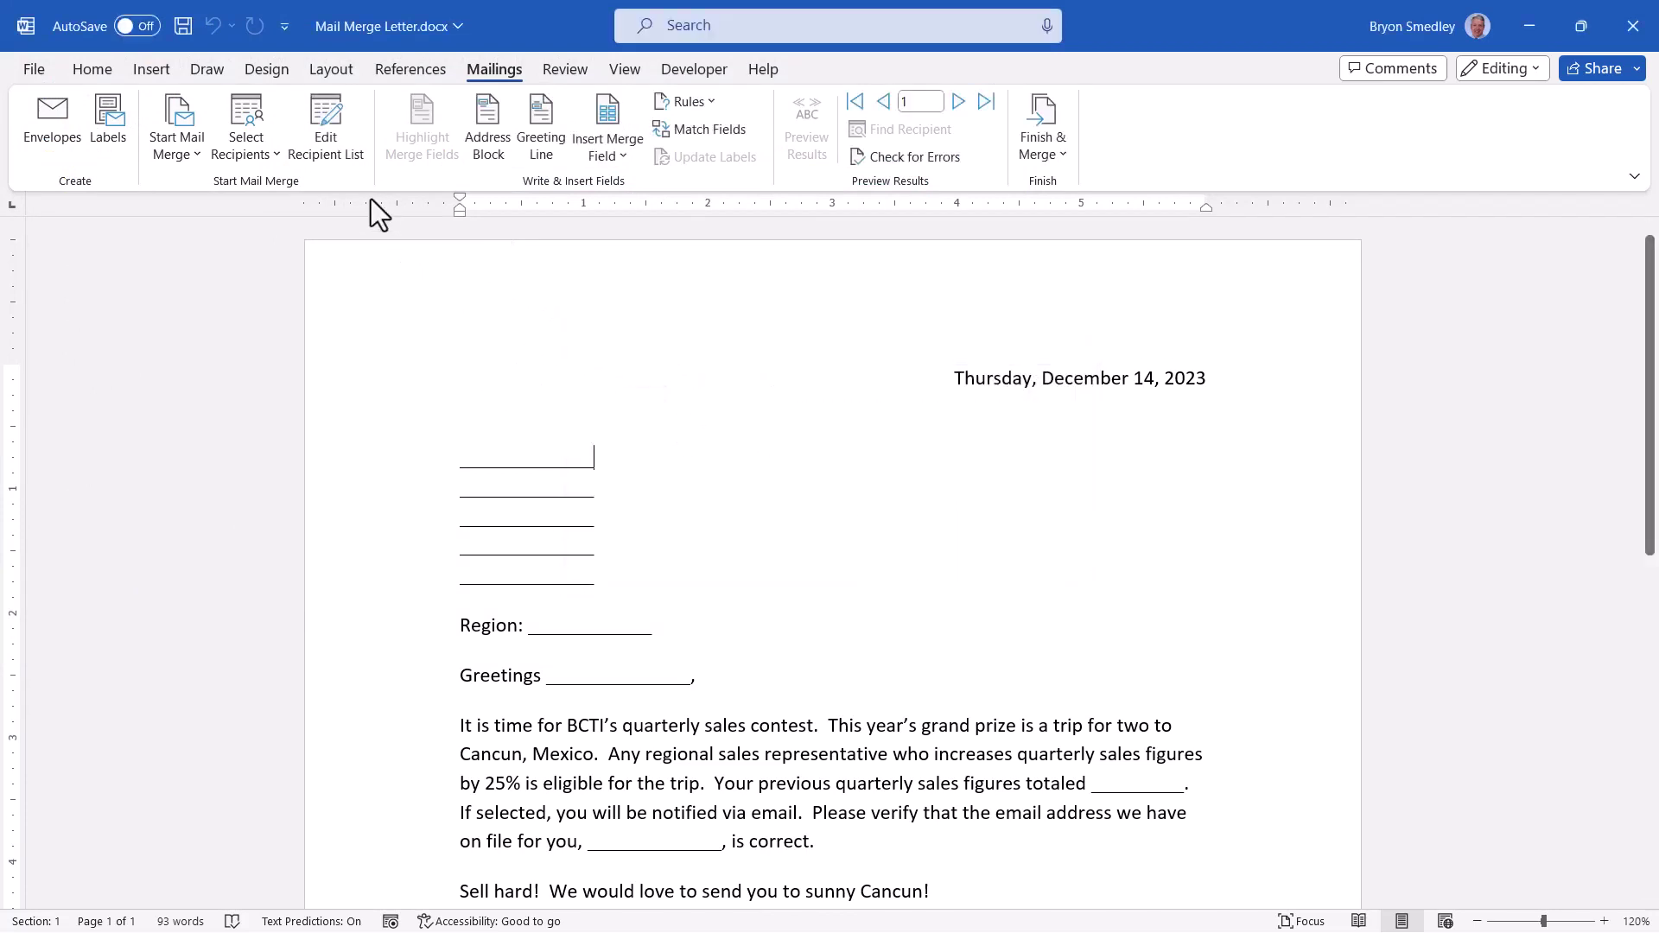
- Enlarge the recipient list and sort it by Region, then State, then Last Name
click(347, 154)
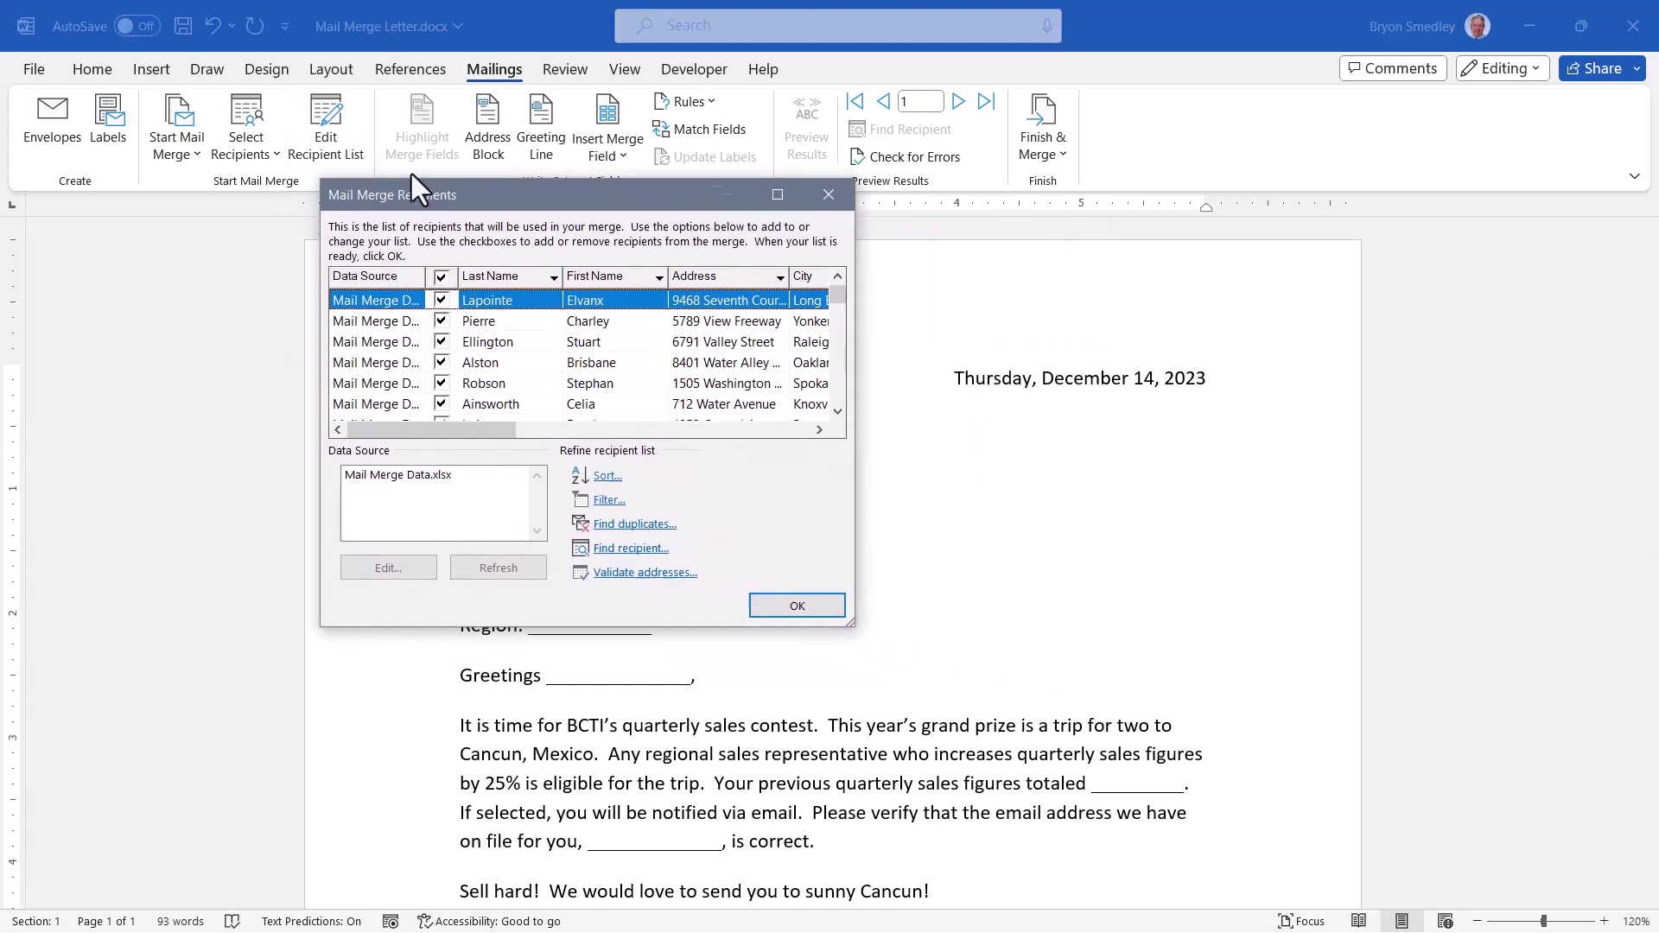
drag(720, 534, 1475, 875)
drag(917, 760, 780, 734)
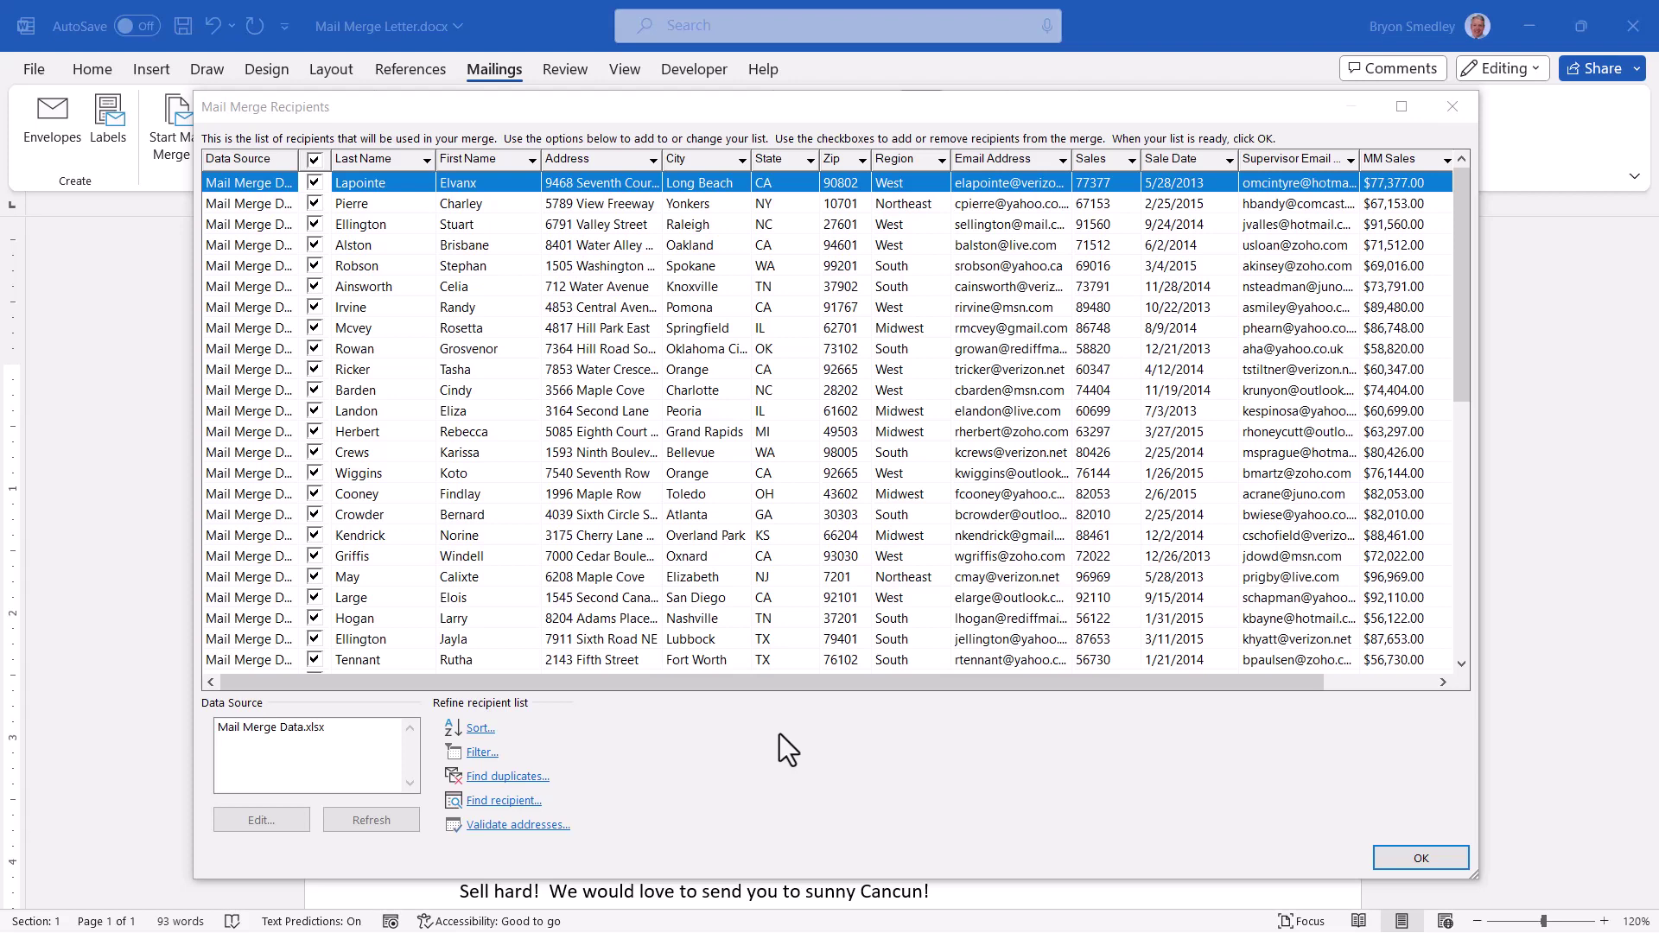
click(491, 729)
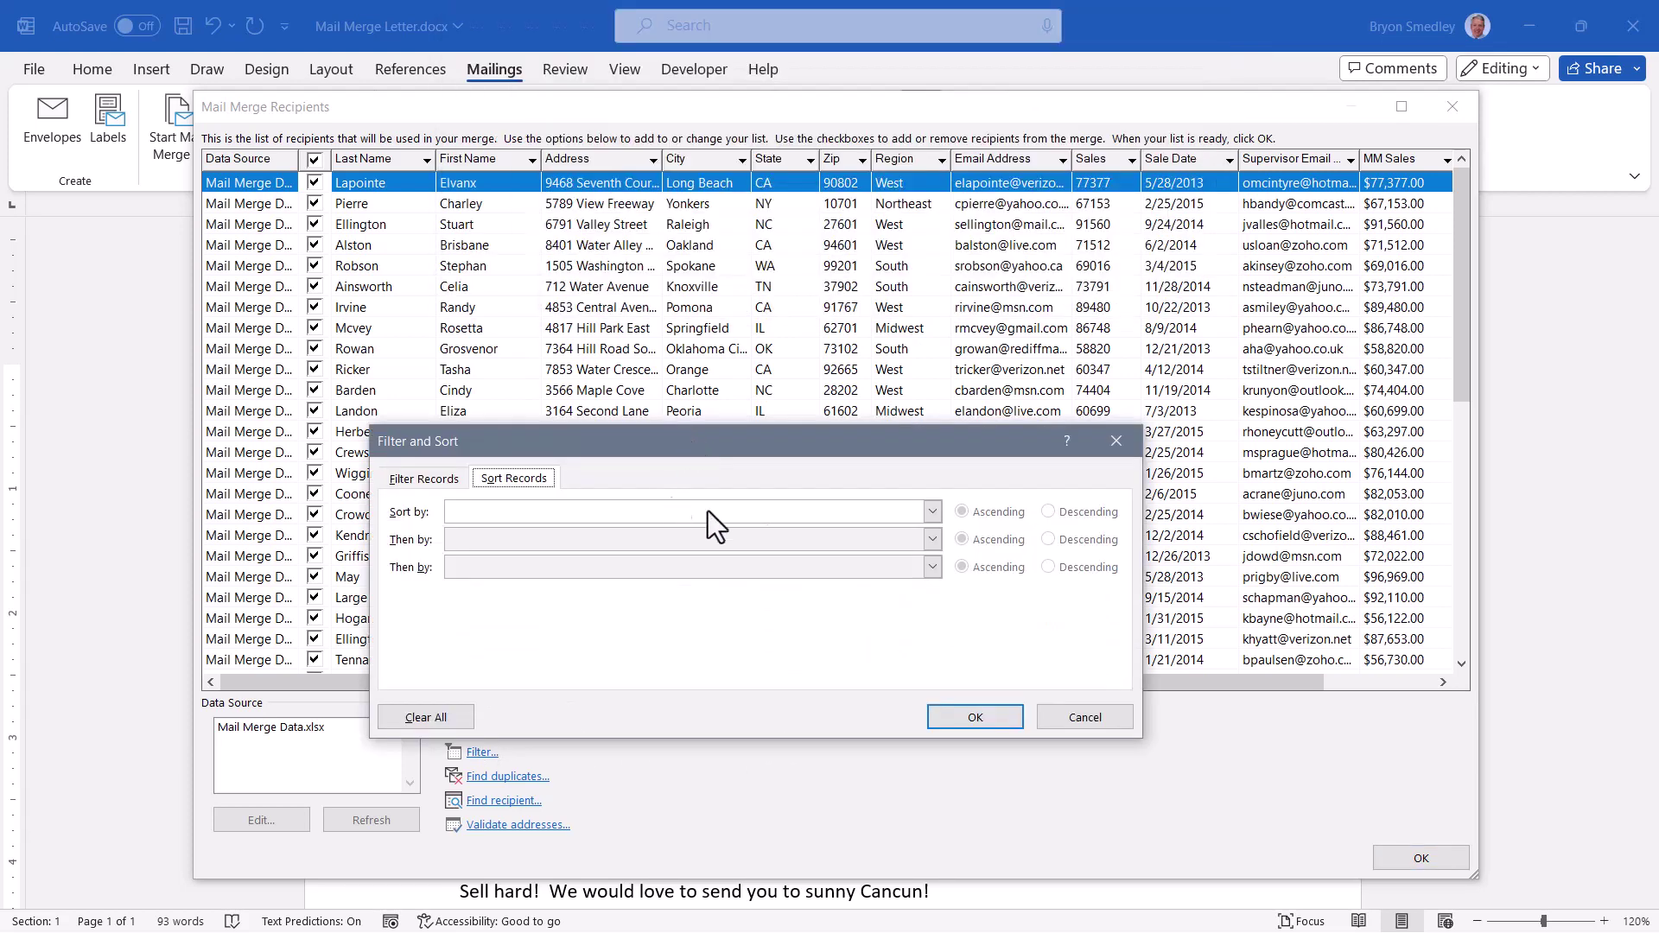
click(930, 508)
scroll(536, 553, down, 1)
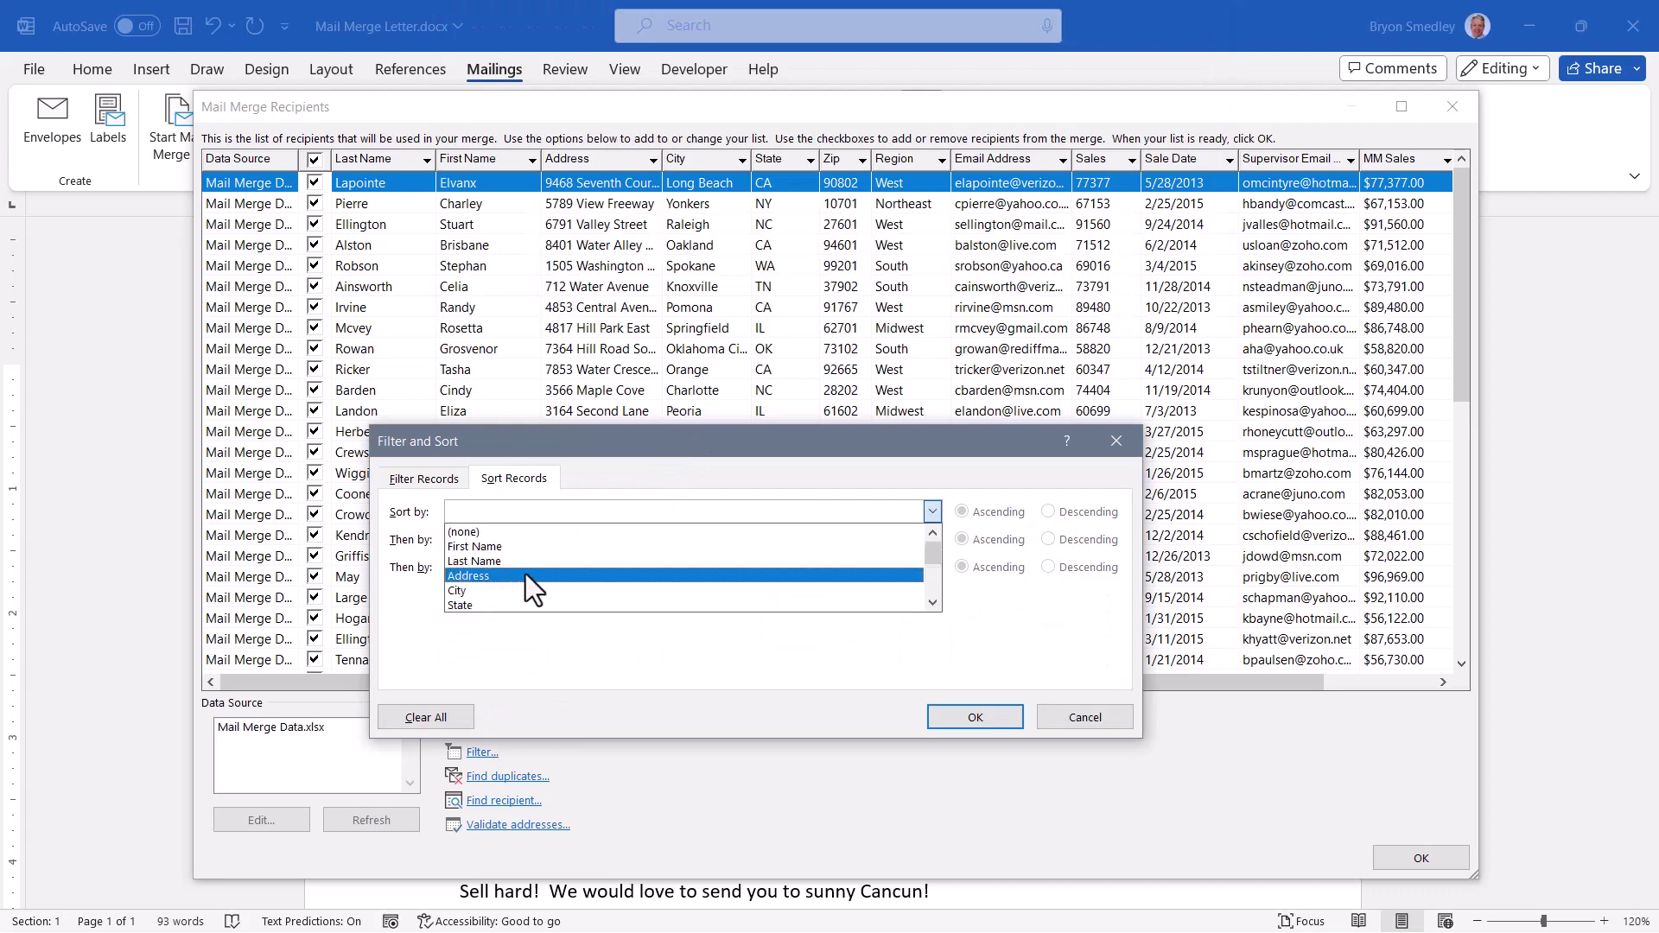
scroll(553, 574, down, 1)
click(536, 605)
click(931, 538)
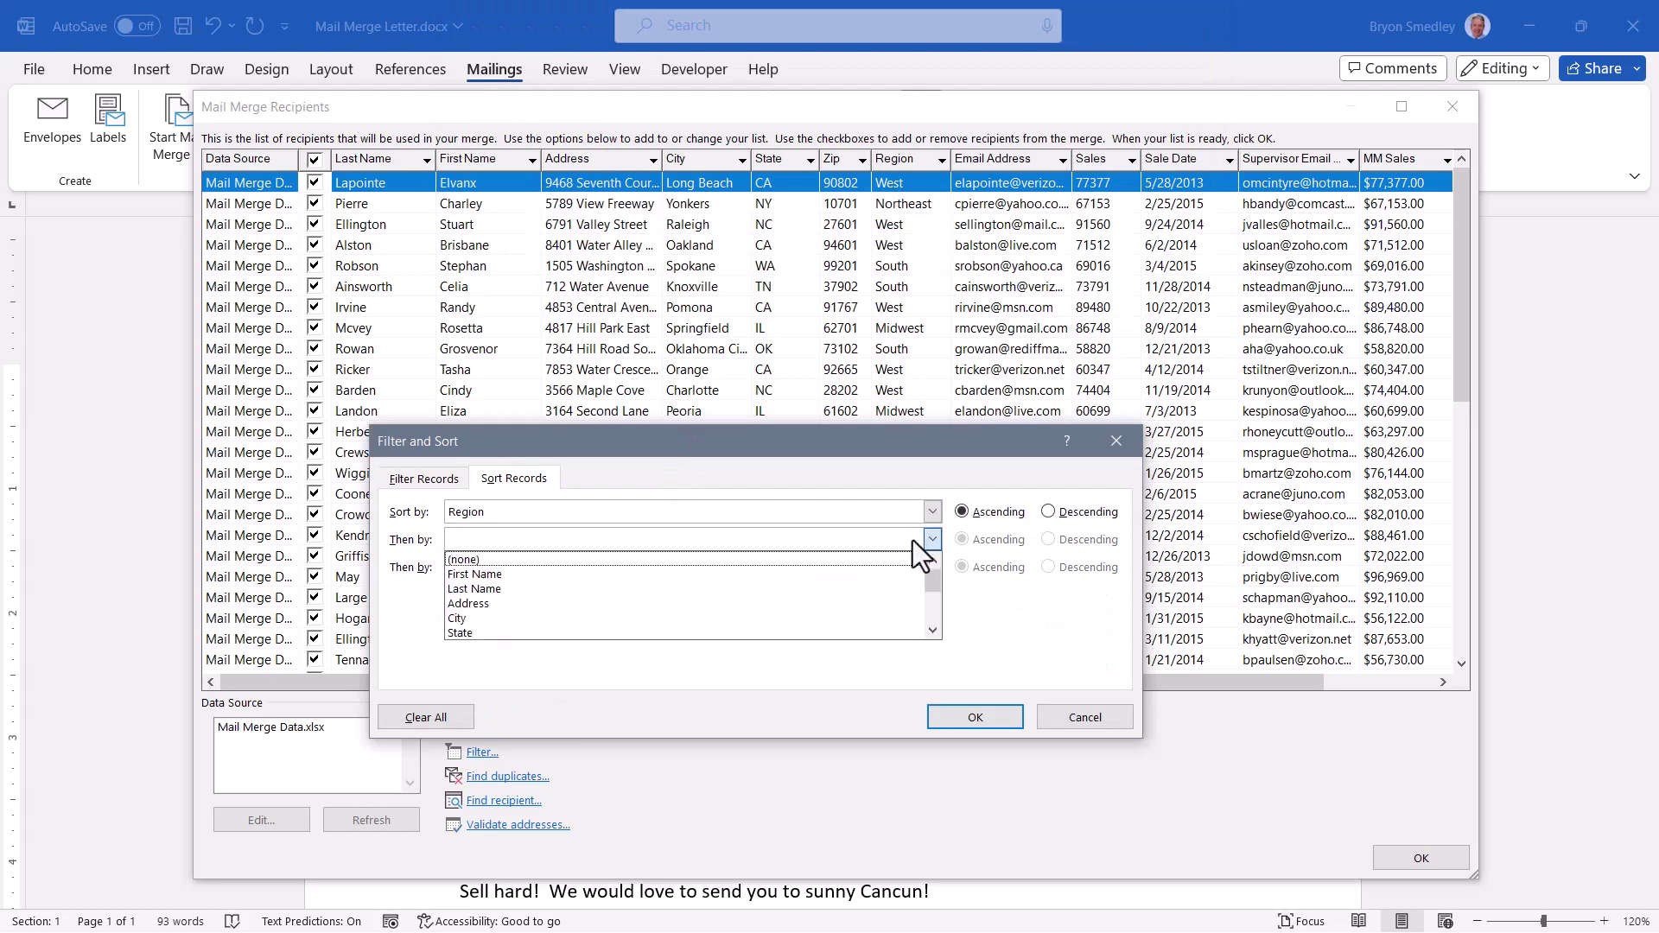
click(470, 634)
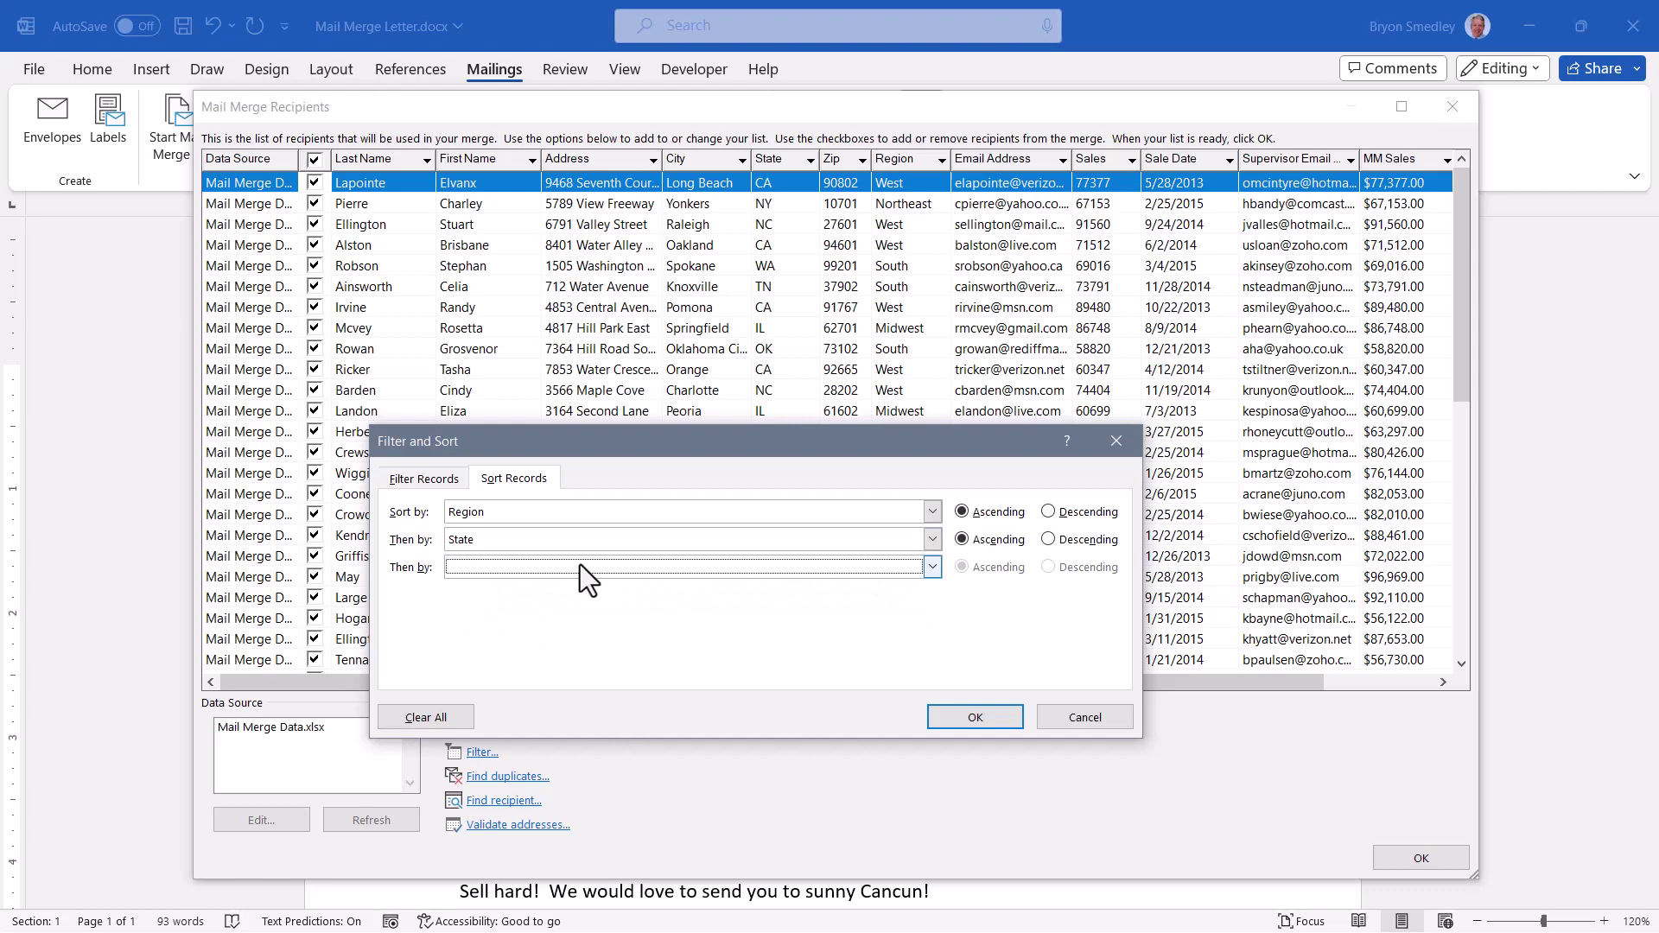
click(579, 565)
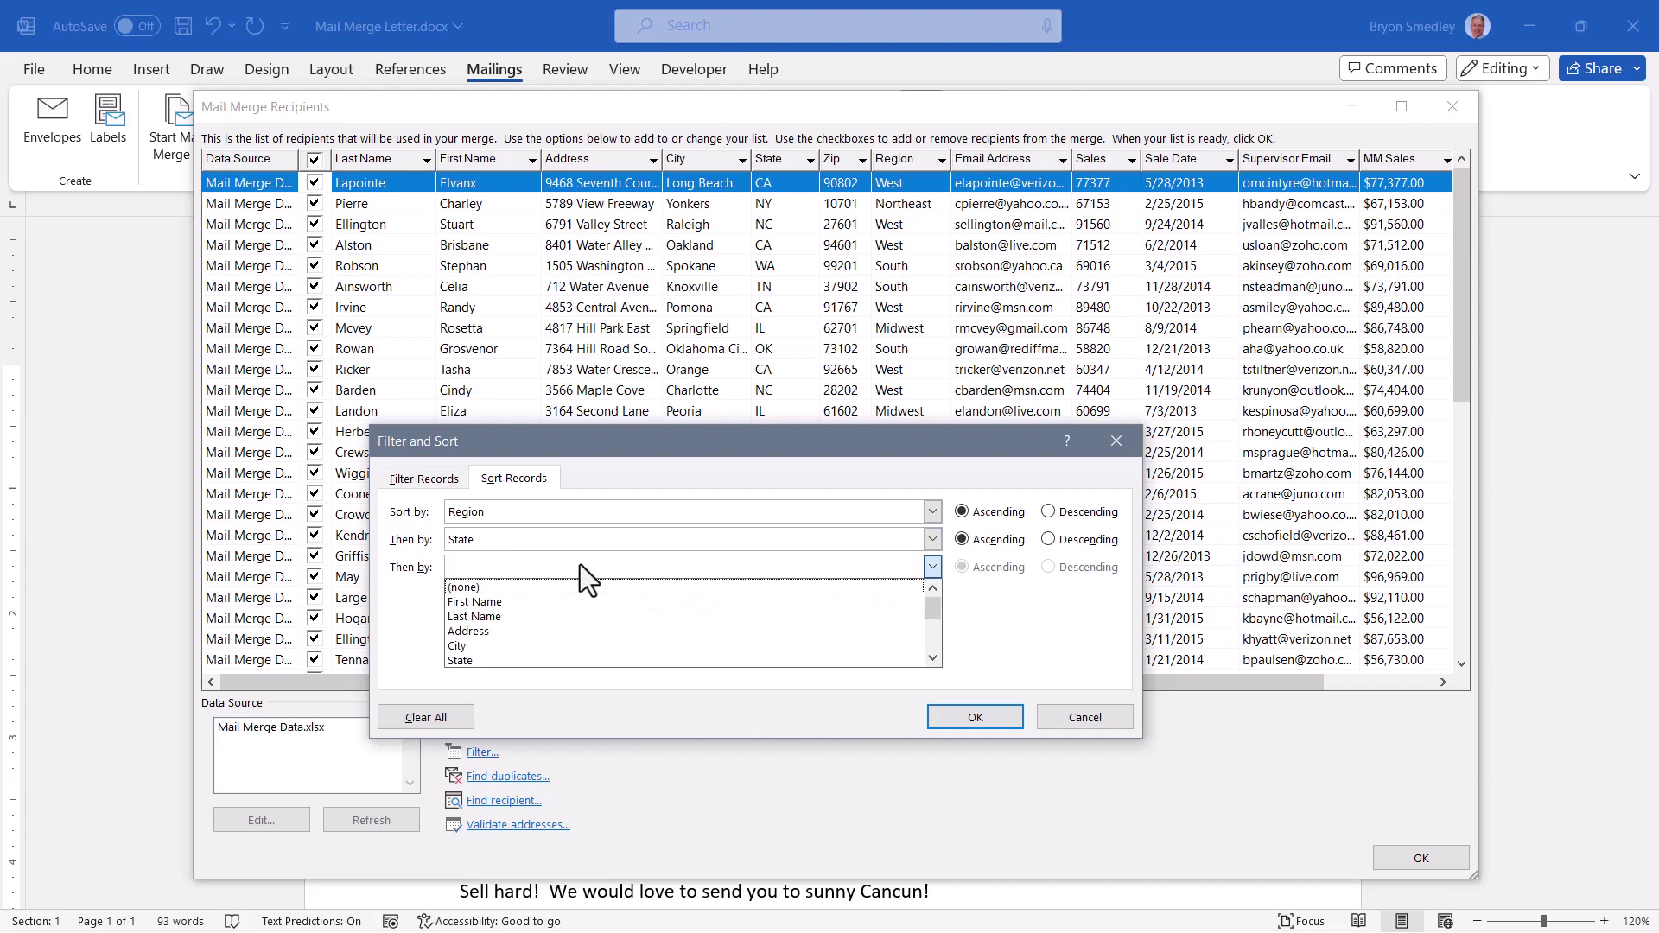
click(506, 614)
click(994, 719)
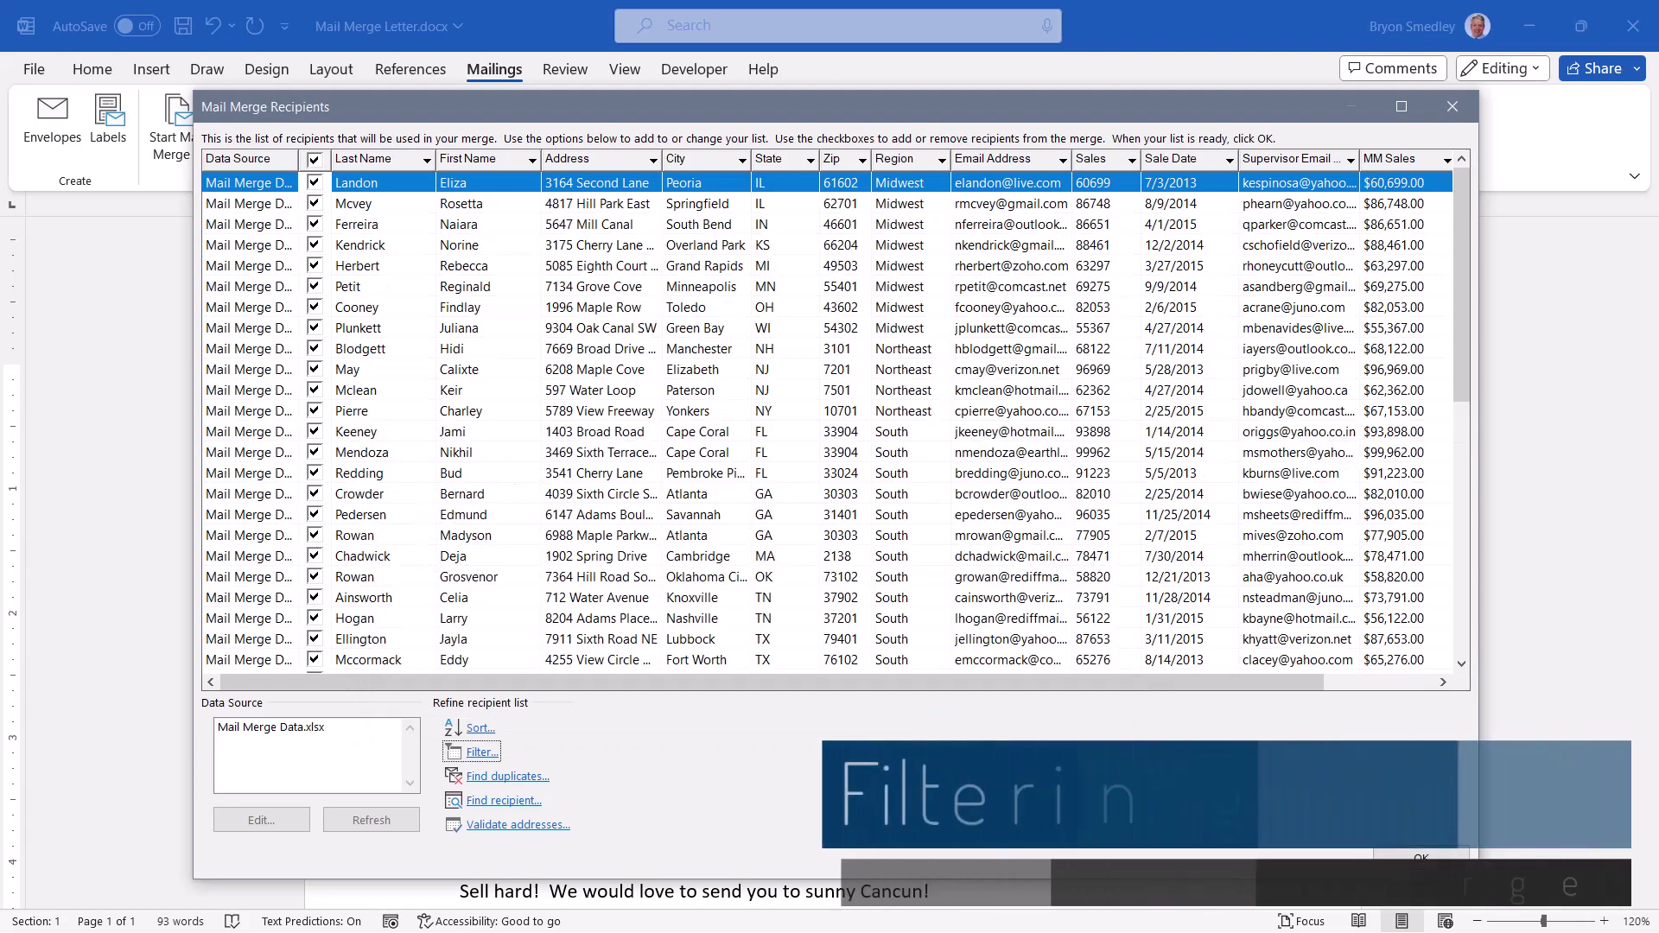
- Filter recipients to Region not equal to Midwest and return to the letter
click(482, 752)
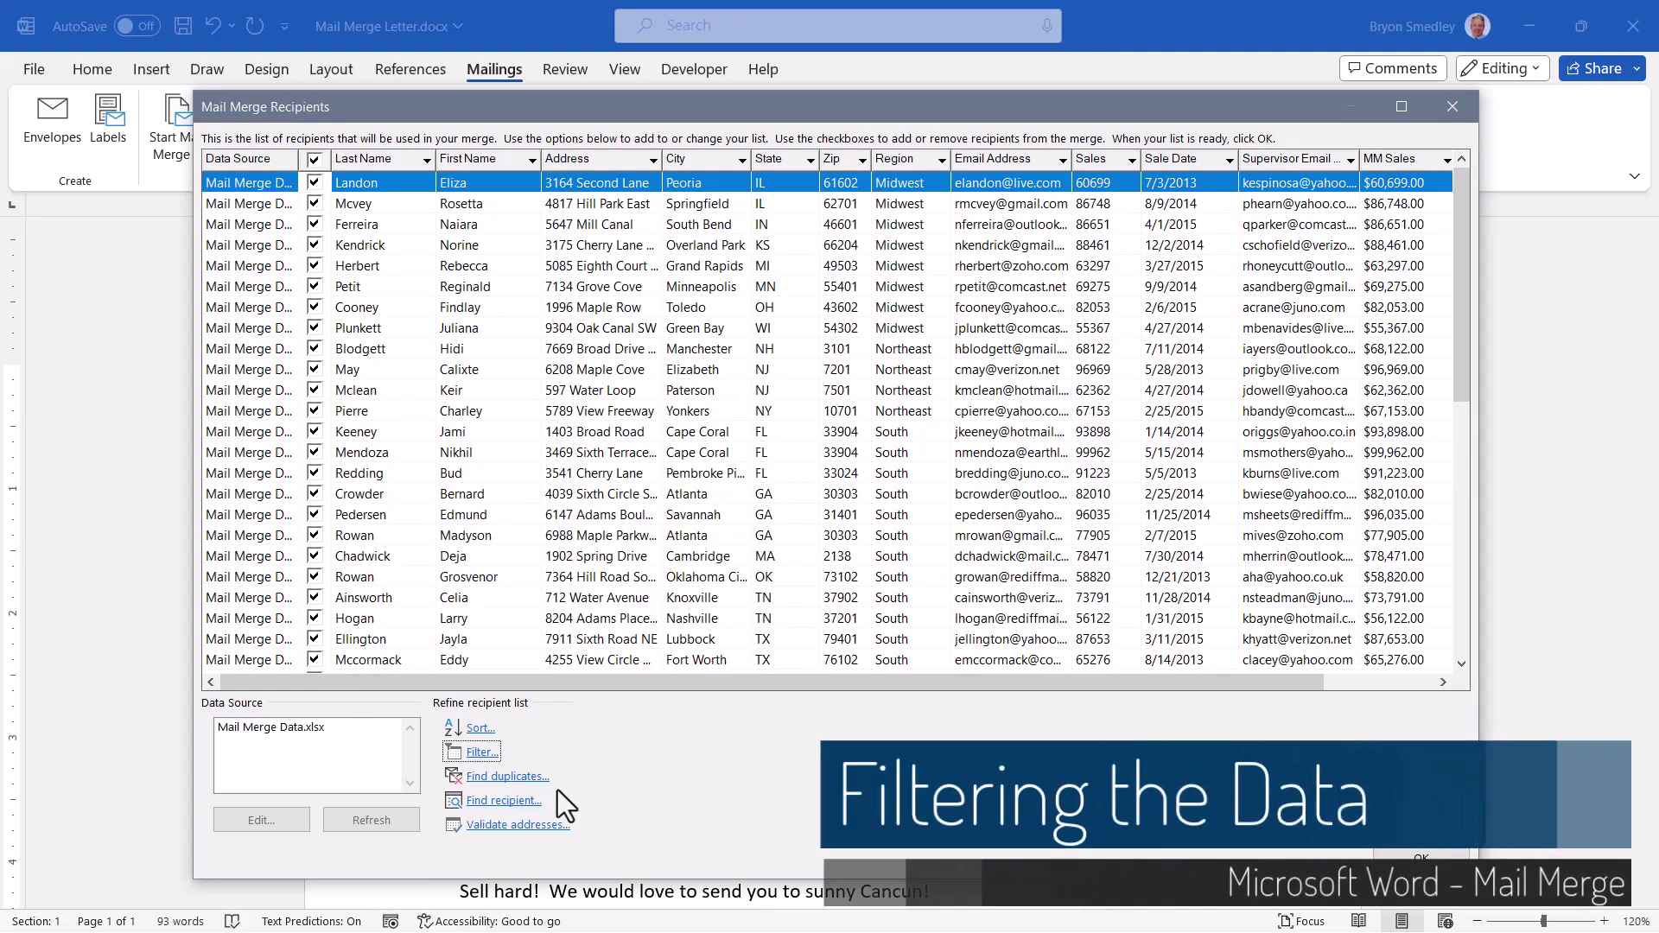
click(481, 752)
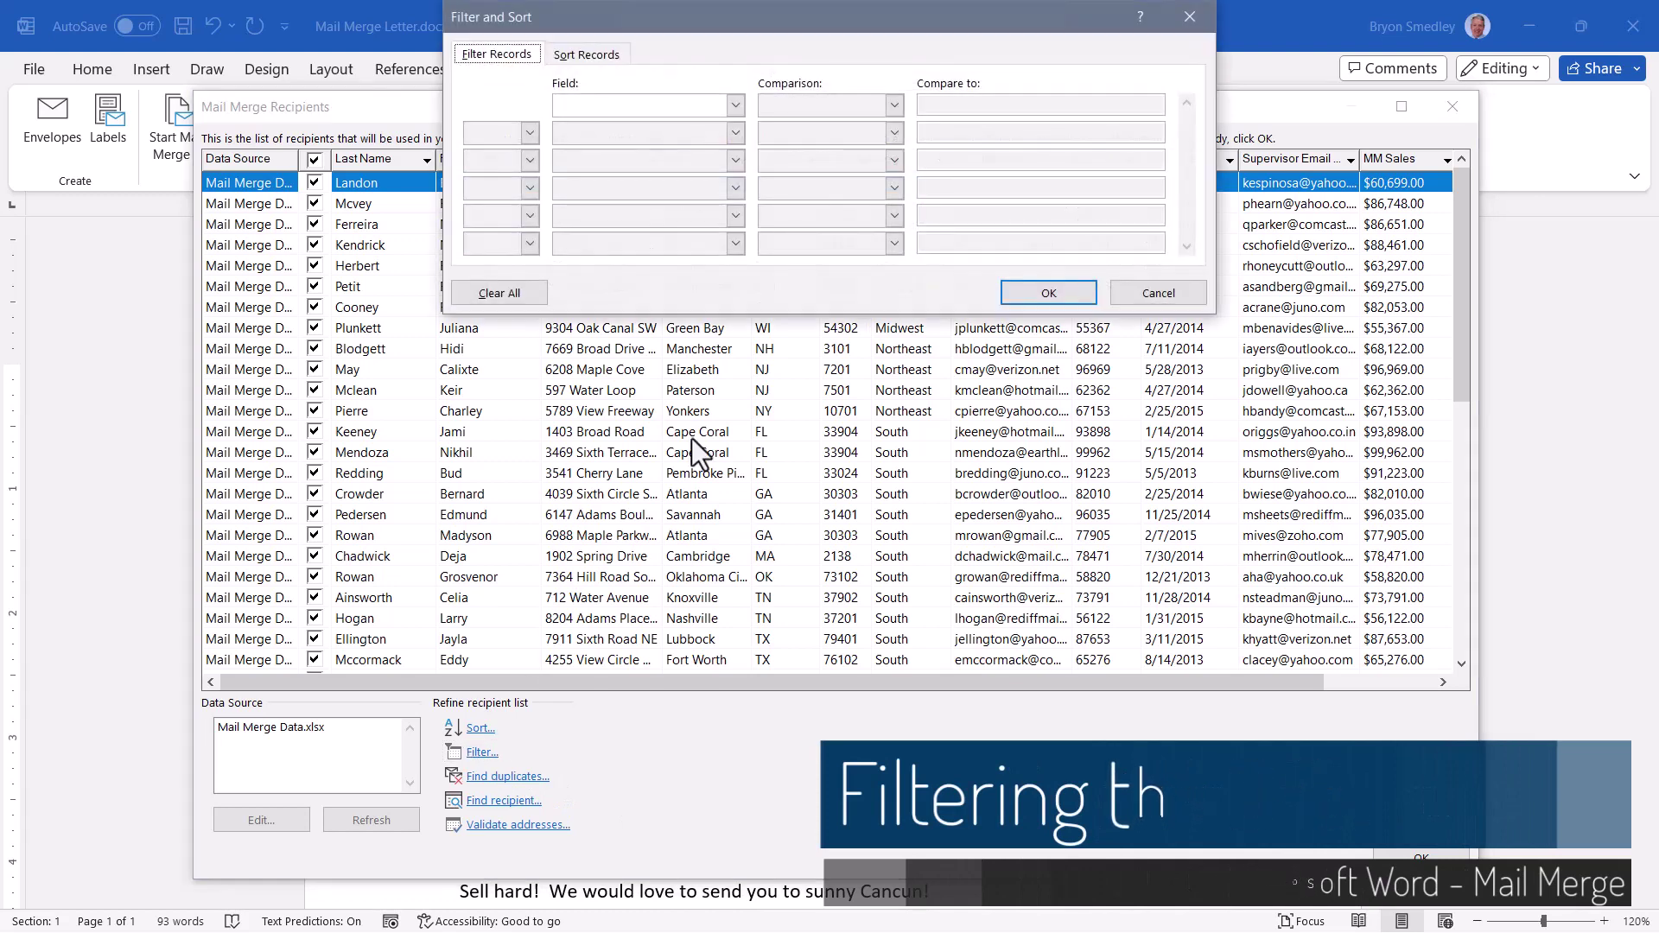
click(727, 428)
scroll(666, 462, down, 3)
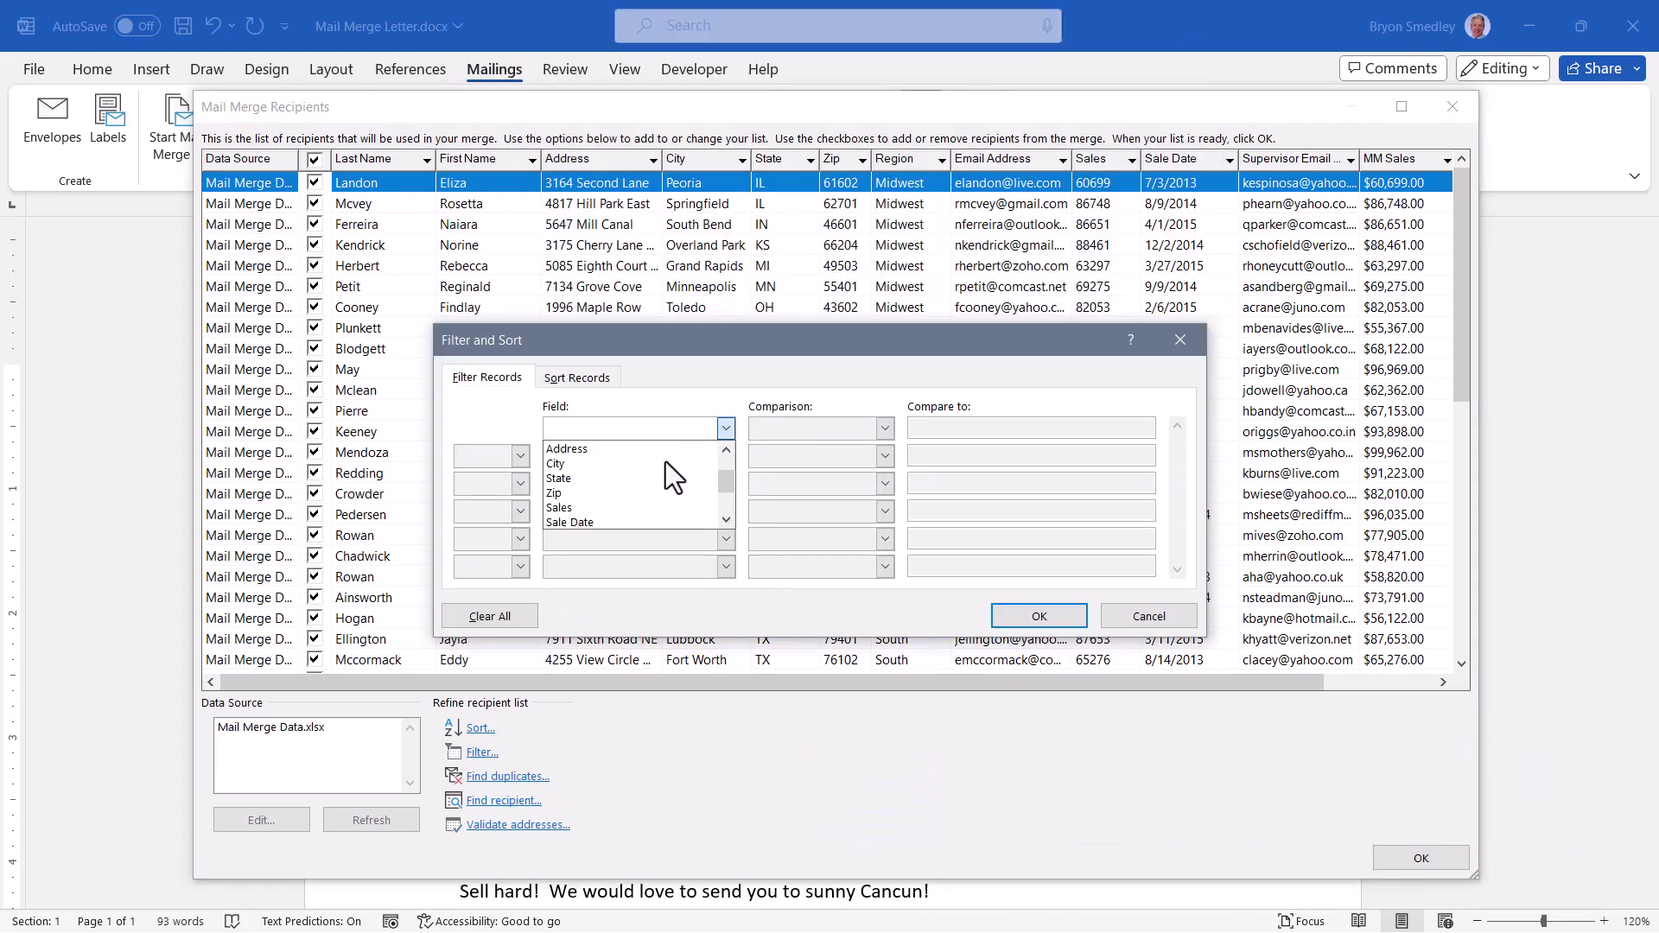
click(580, 493)
click(885, 429)
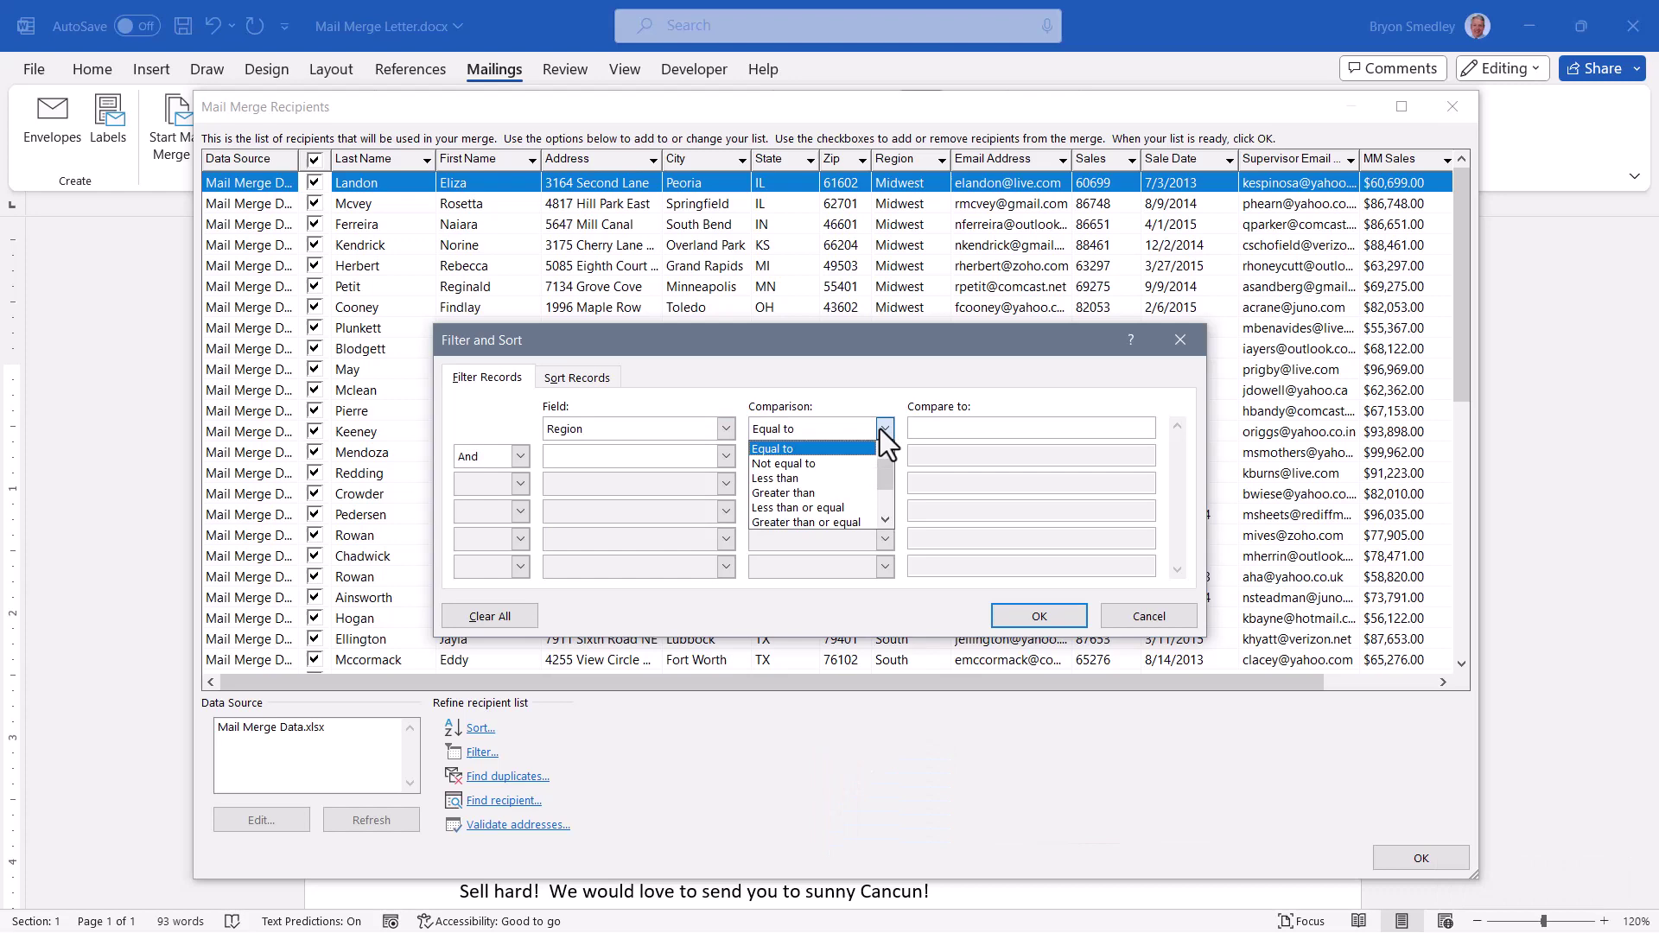
click(843, 465)
click(951, 425)
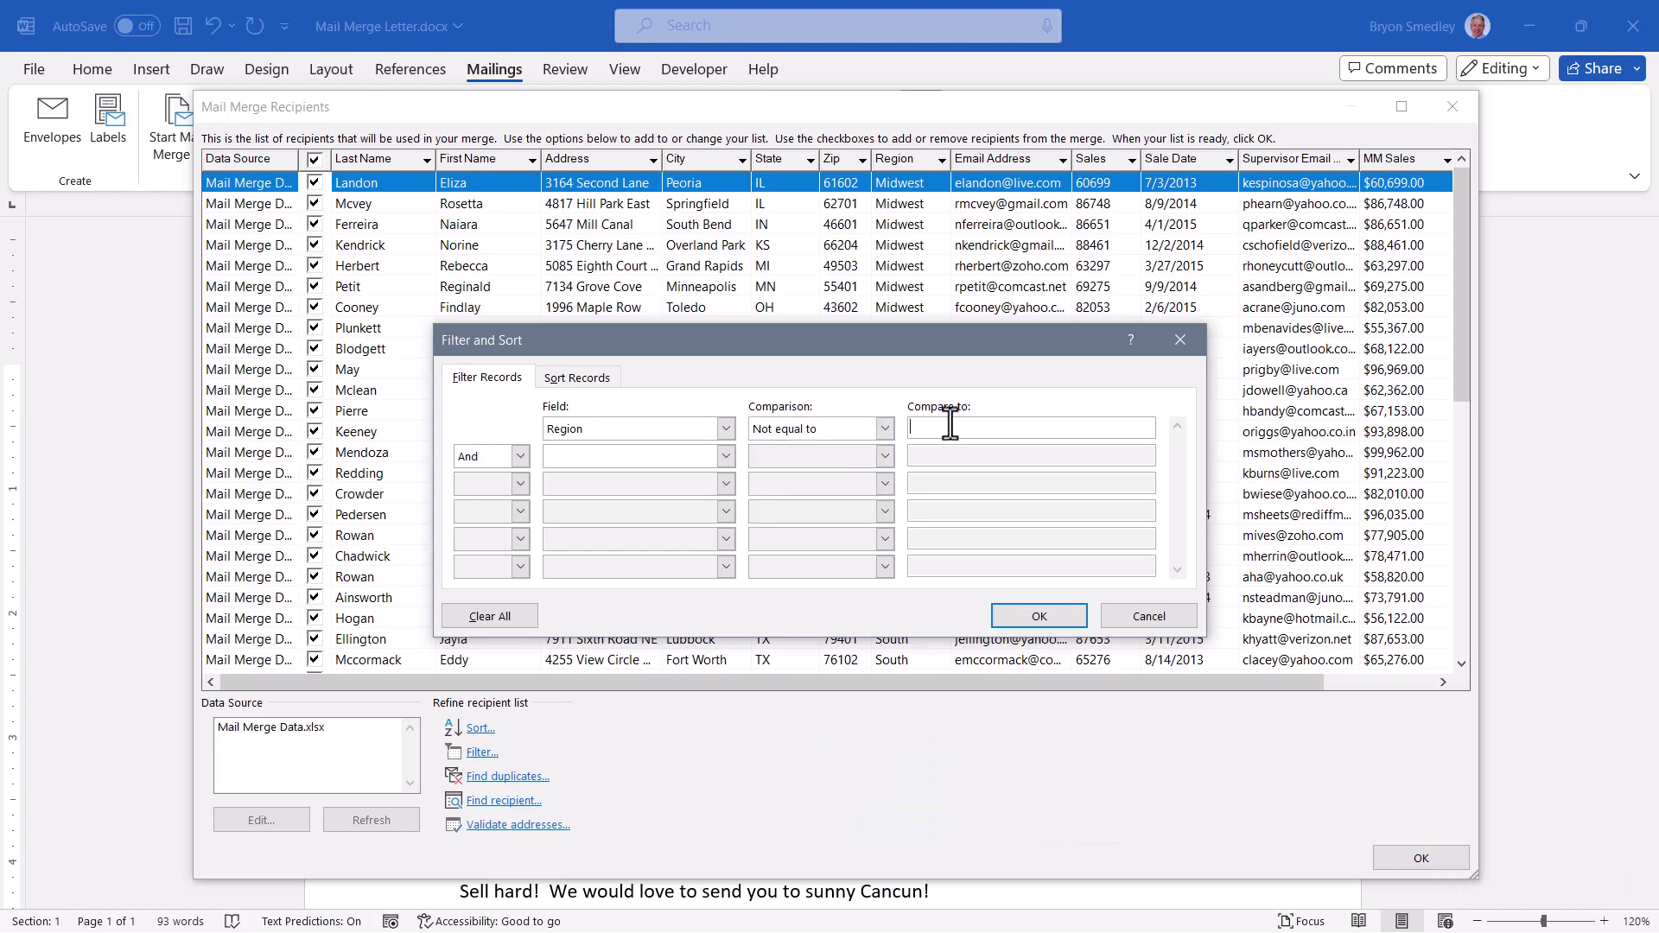
text(Midwest)
key(Return)
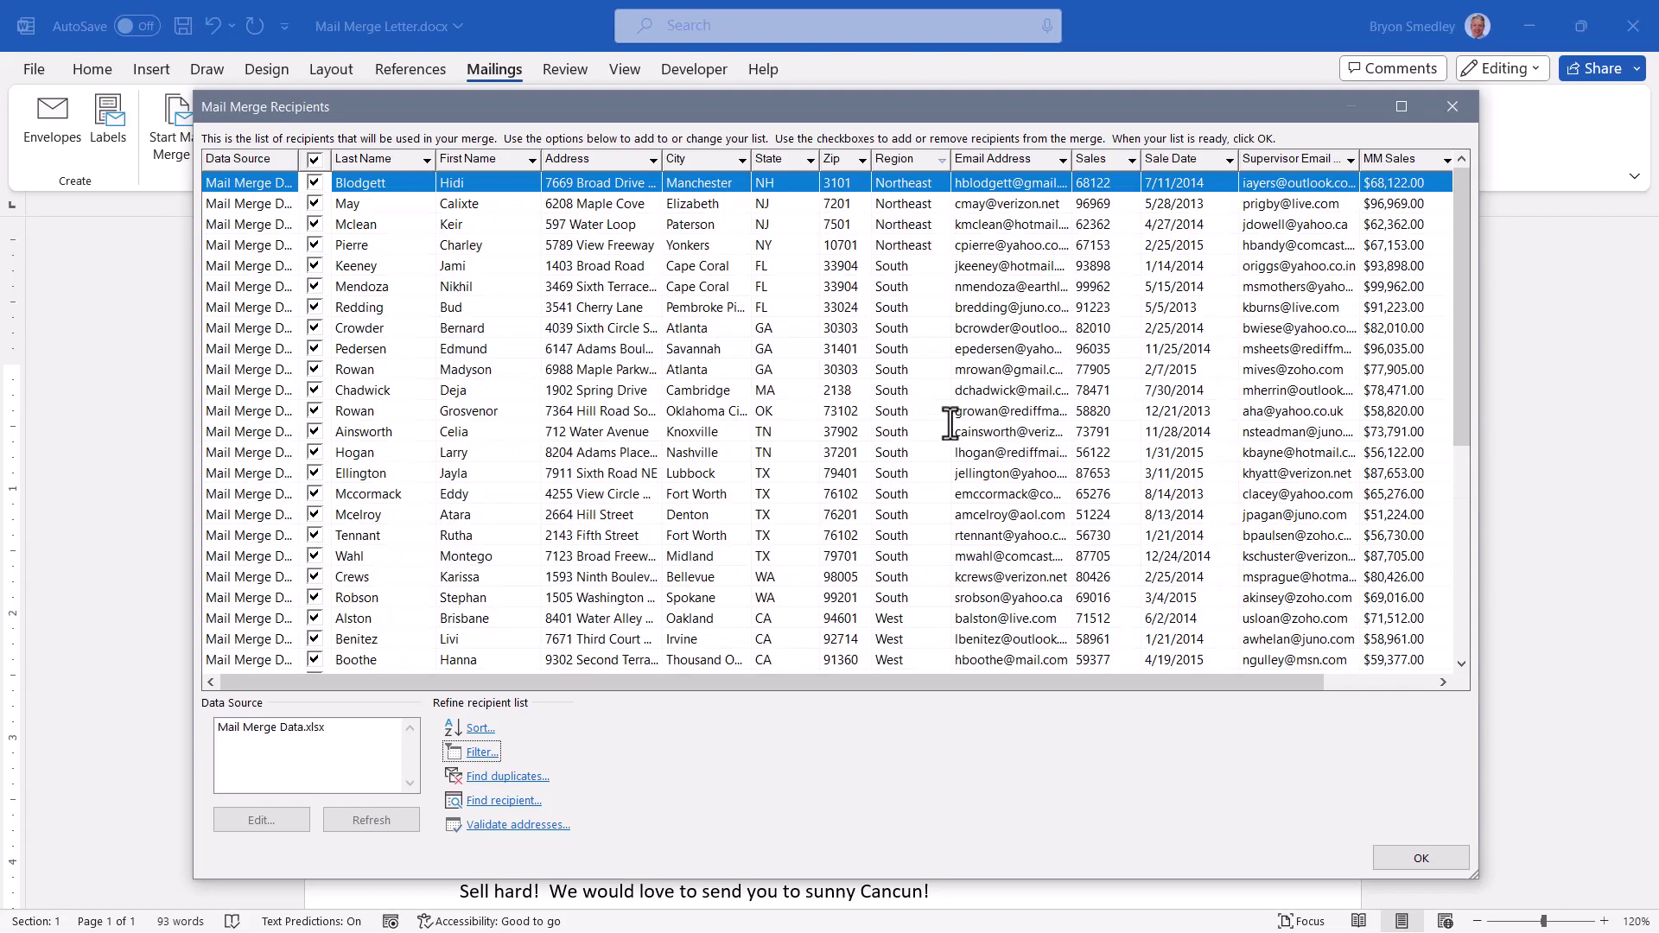
click(1411, 856)
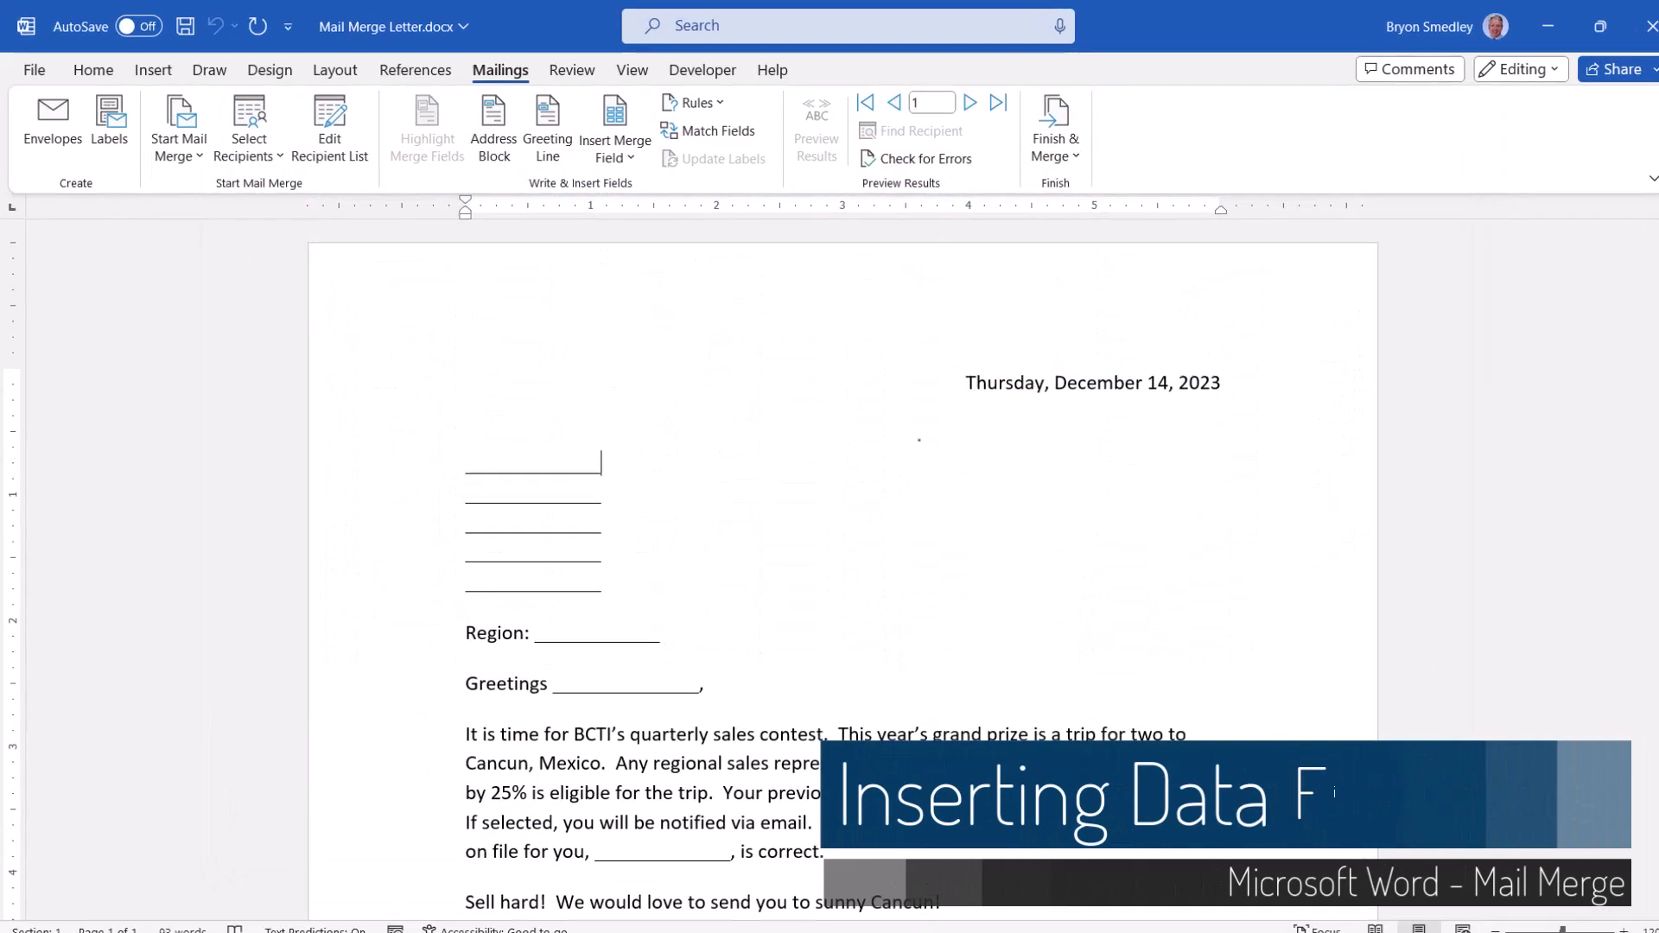
- Replace the five blank address lines with a single empty line
click(622, 581)
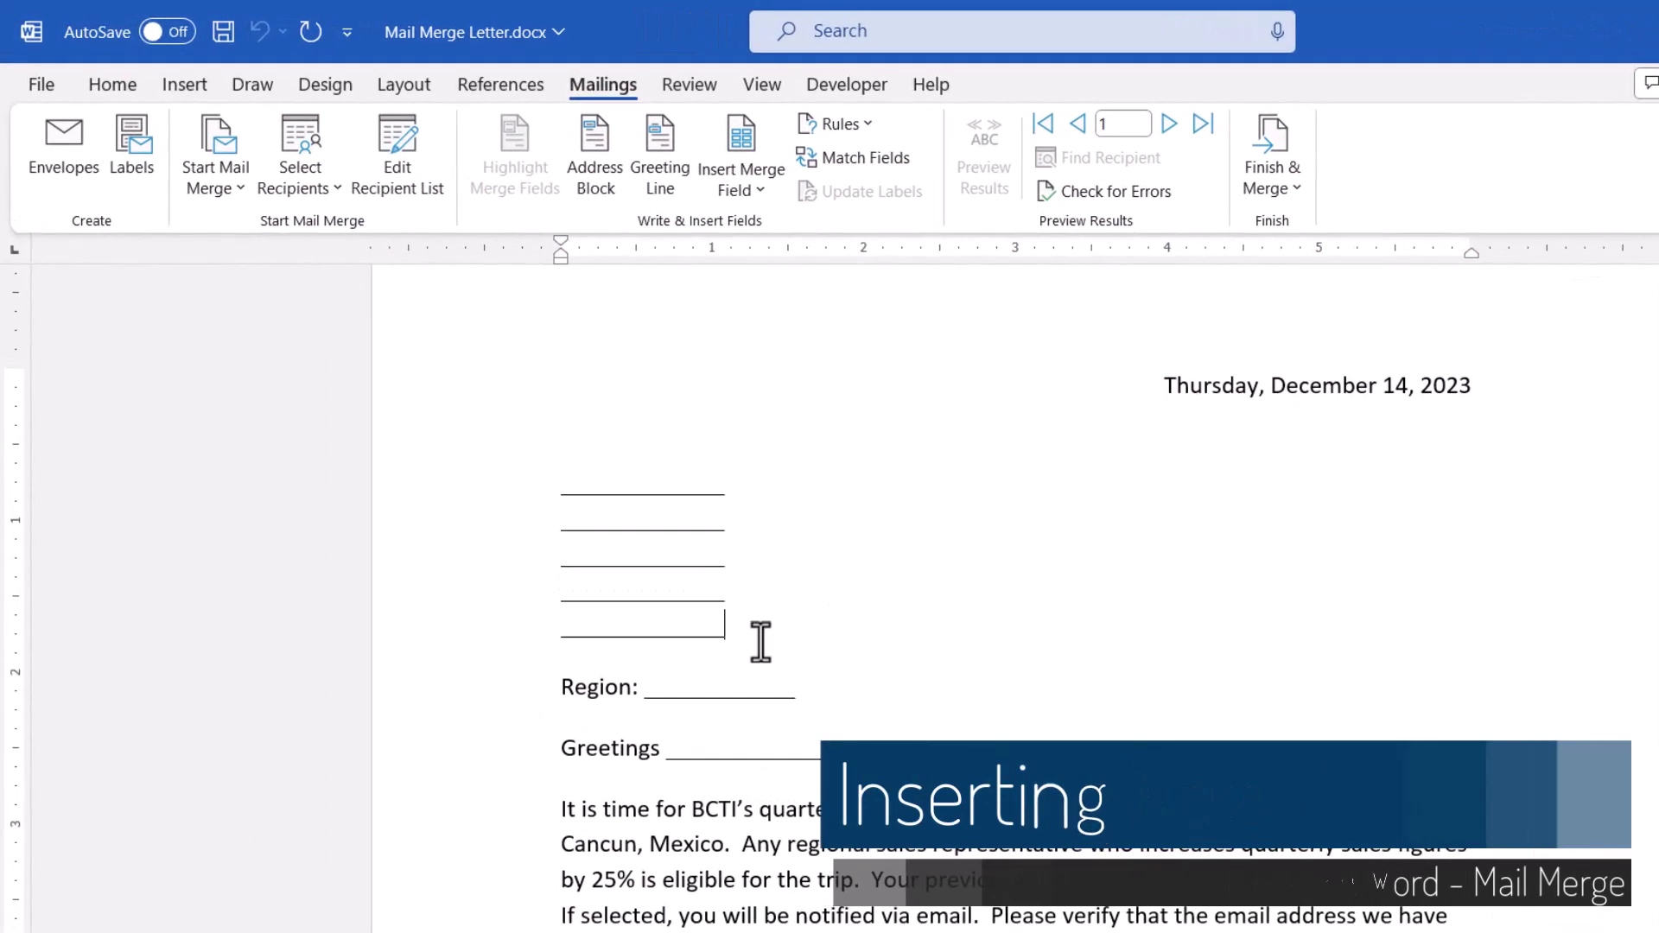
drag(760, 641, 496, 481)
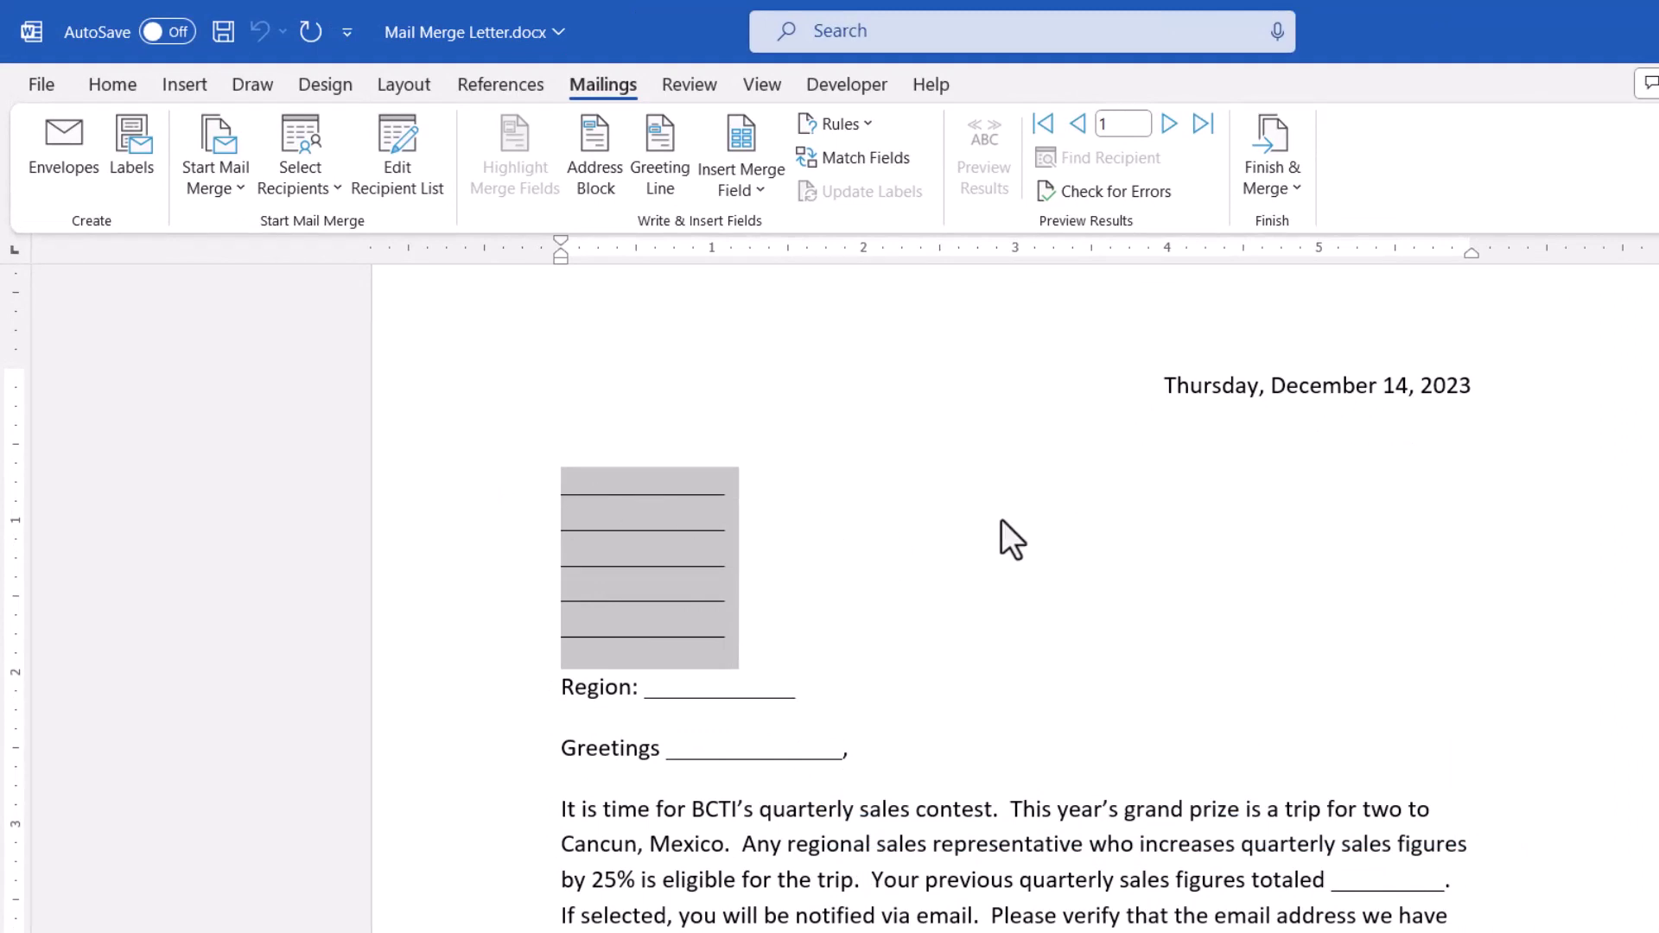
key(Delete)
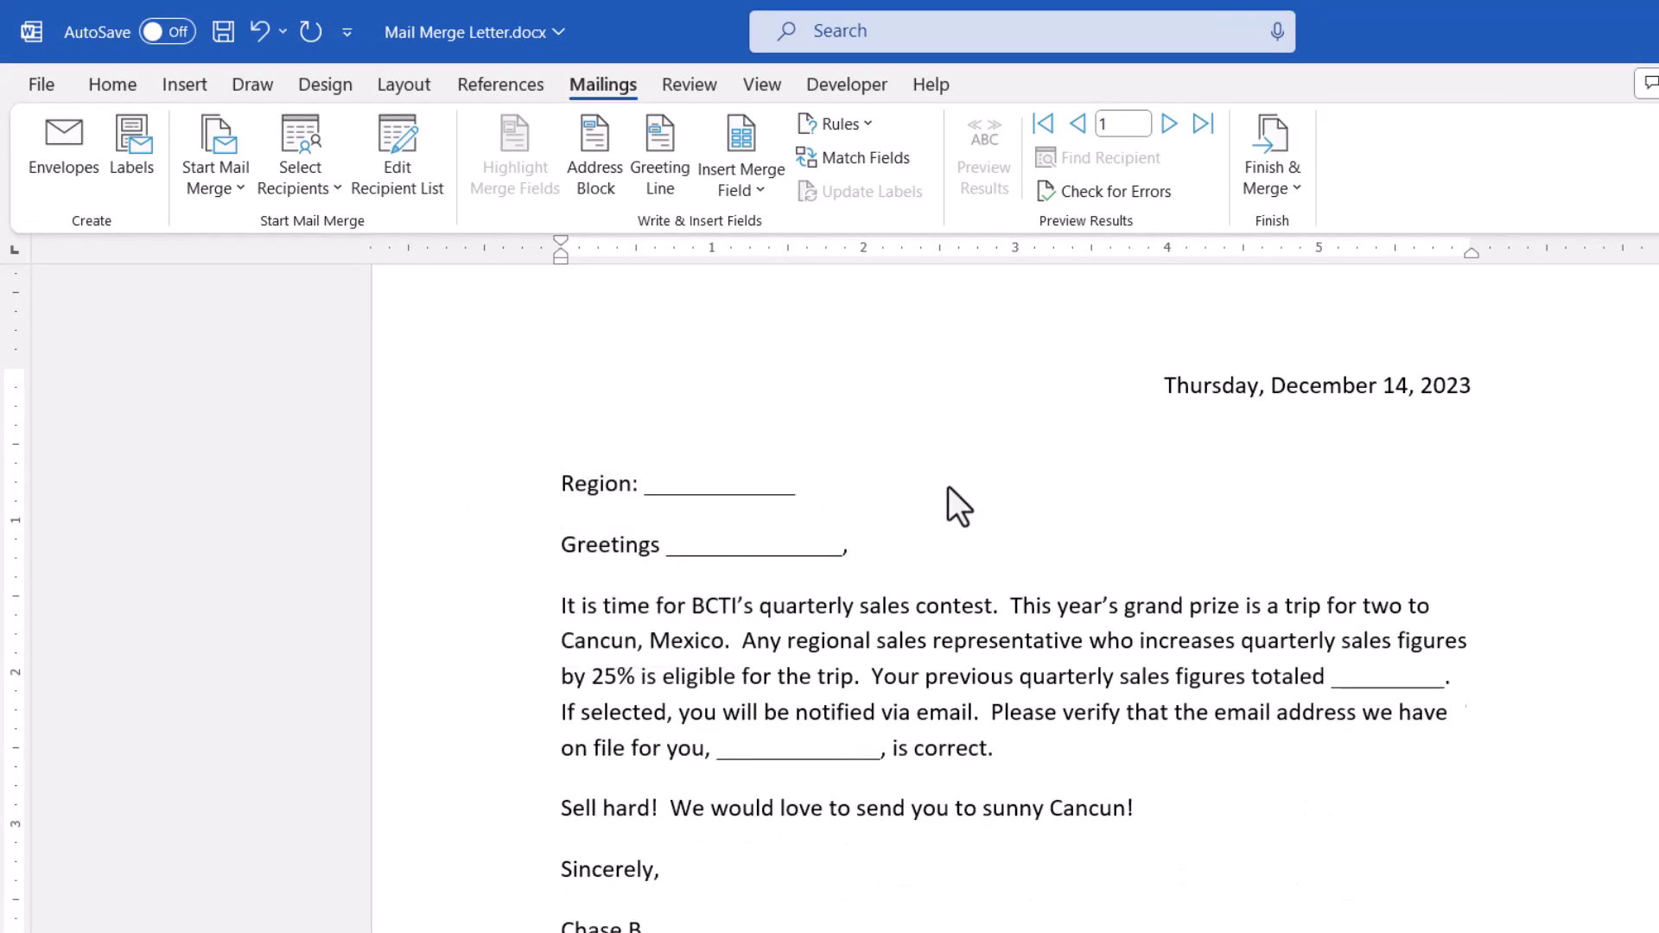
key(Return)
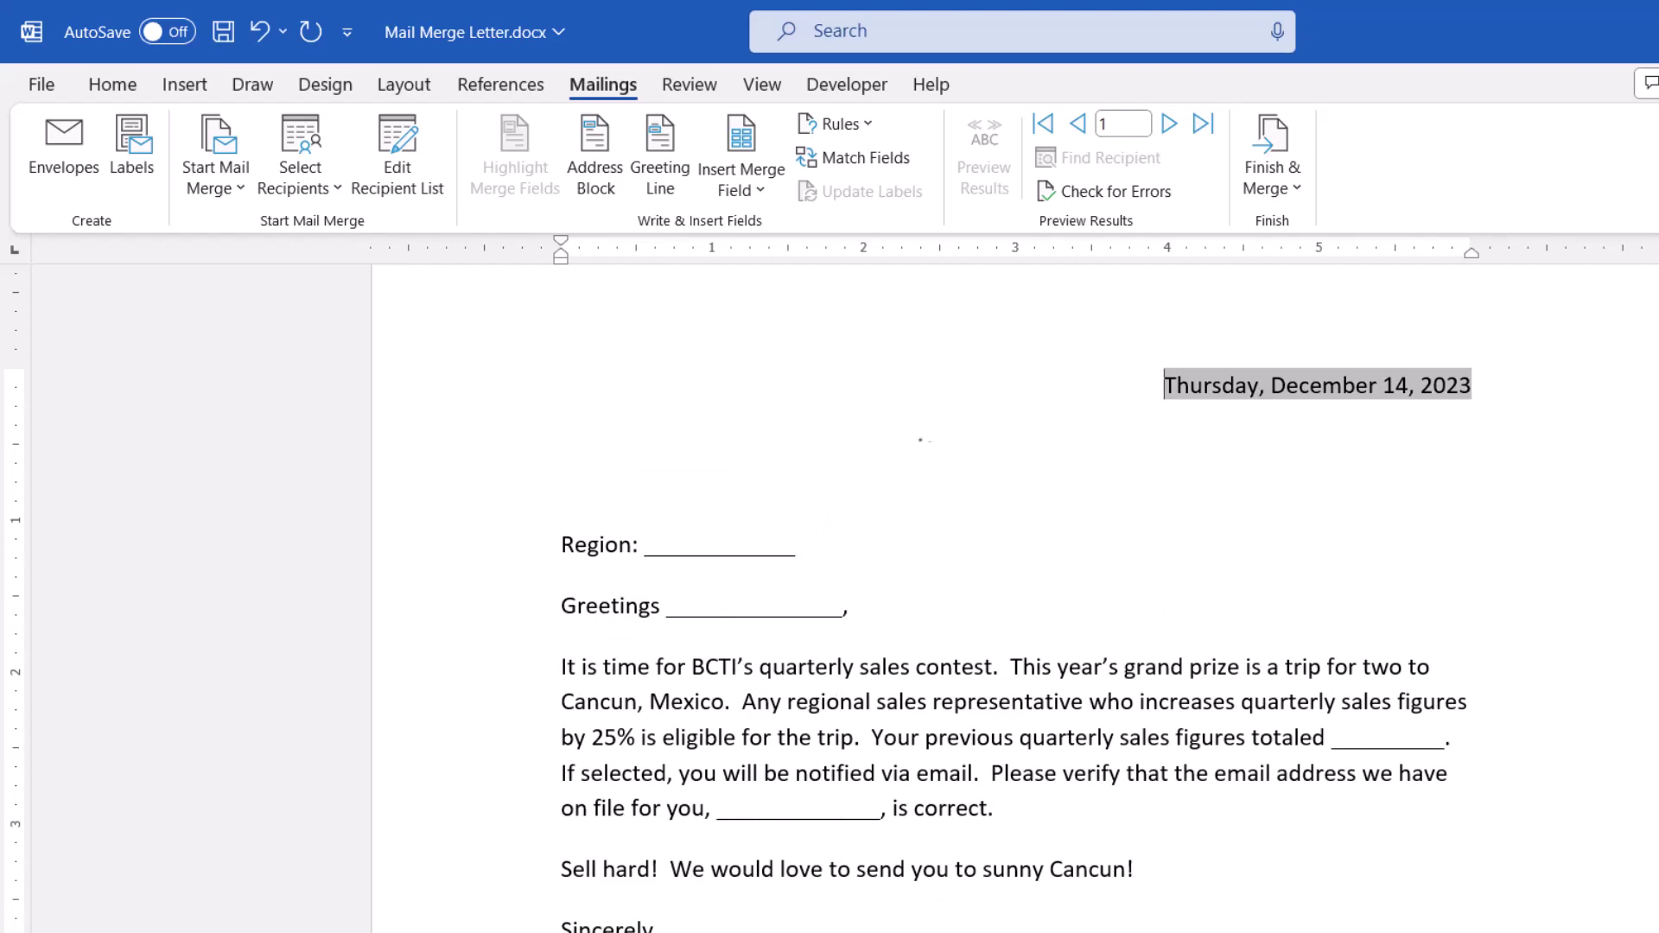
- Start an address block using the 'Joshua Randall Jr.' name format
click(586, 156)
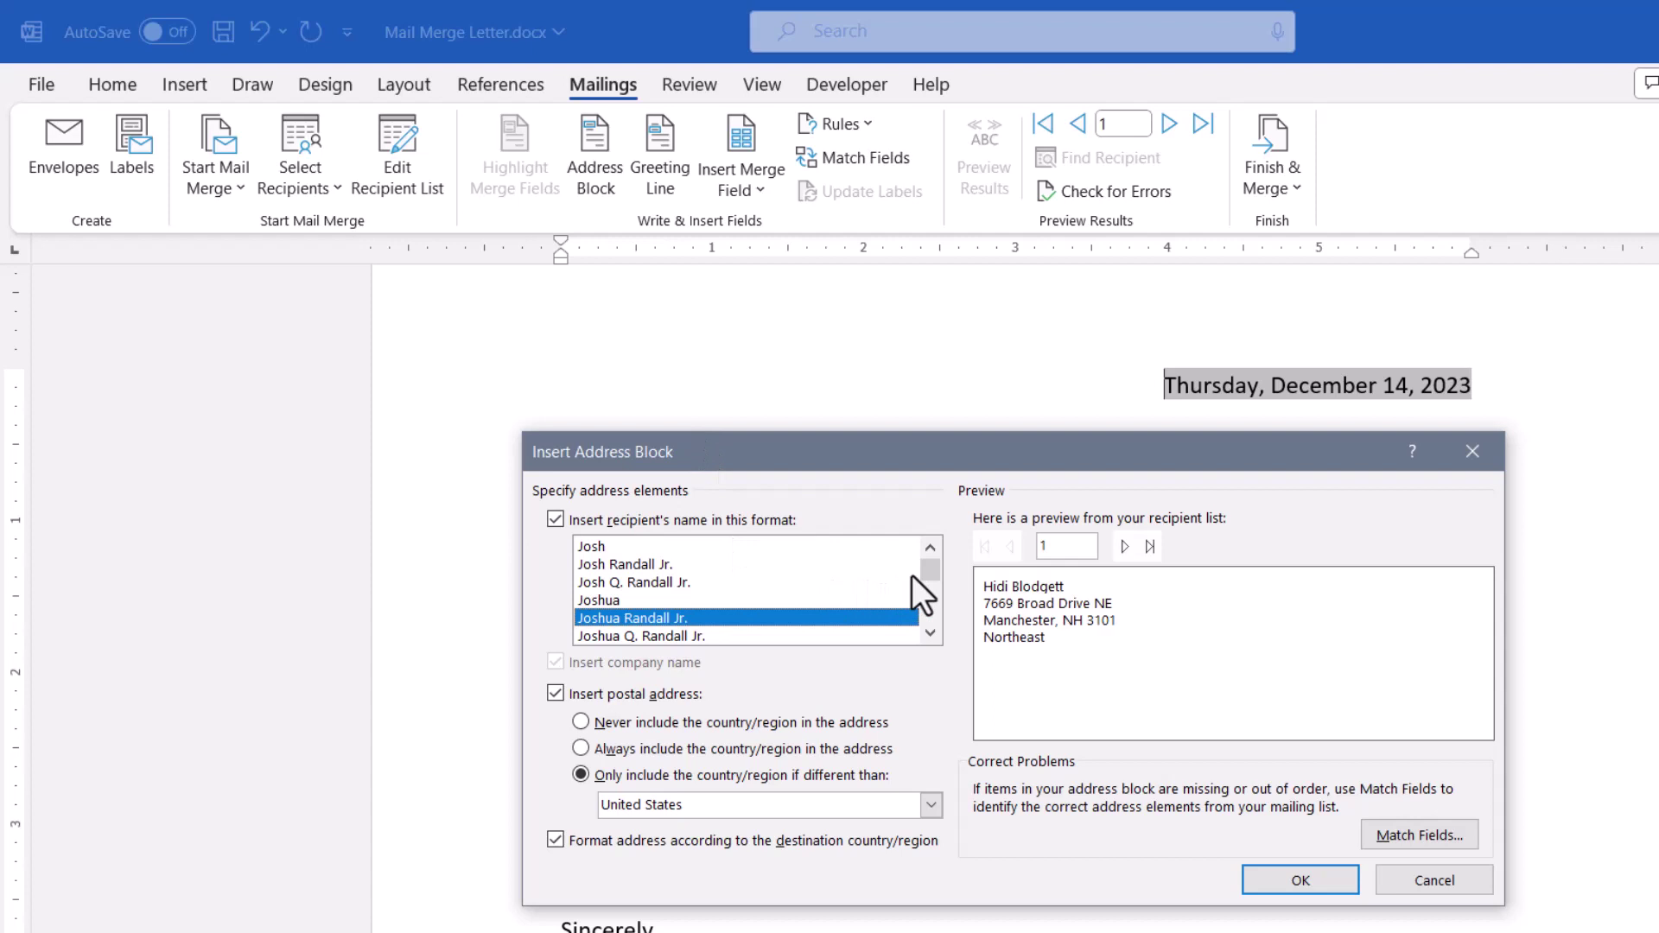
click(930, 632)
click(930, 632)
click(930, 632)
- Preview several recipients' addresses and set the block to never include country/region
click(1120, 546)
click(1120, 546)
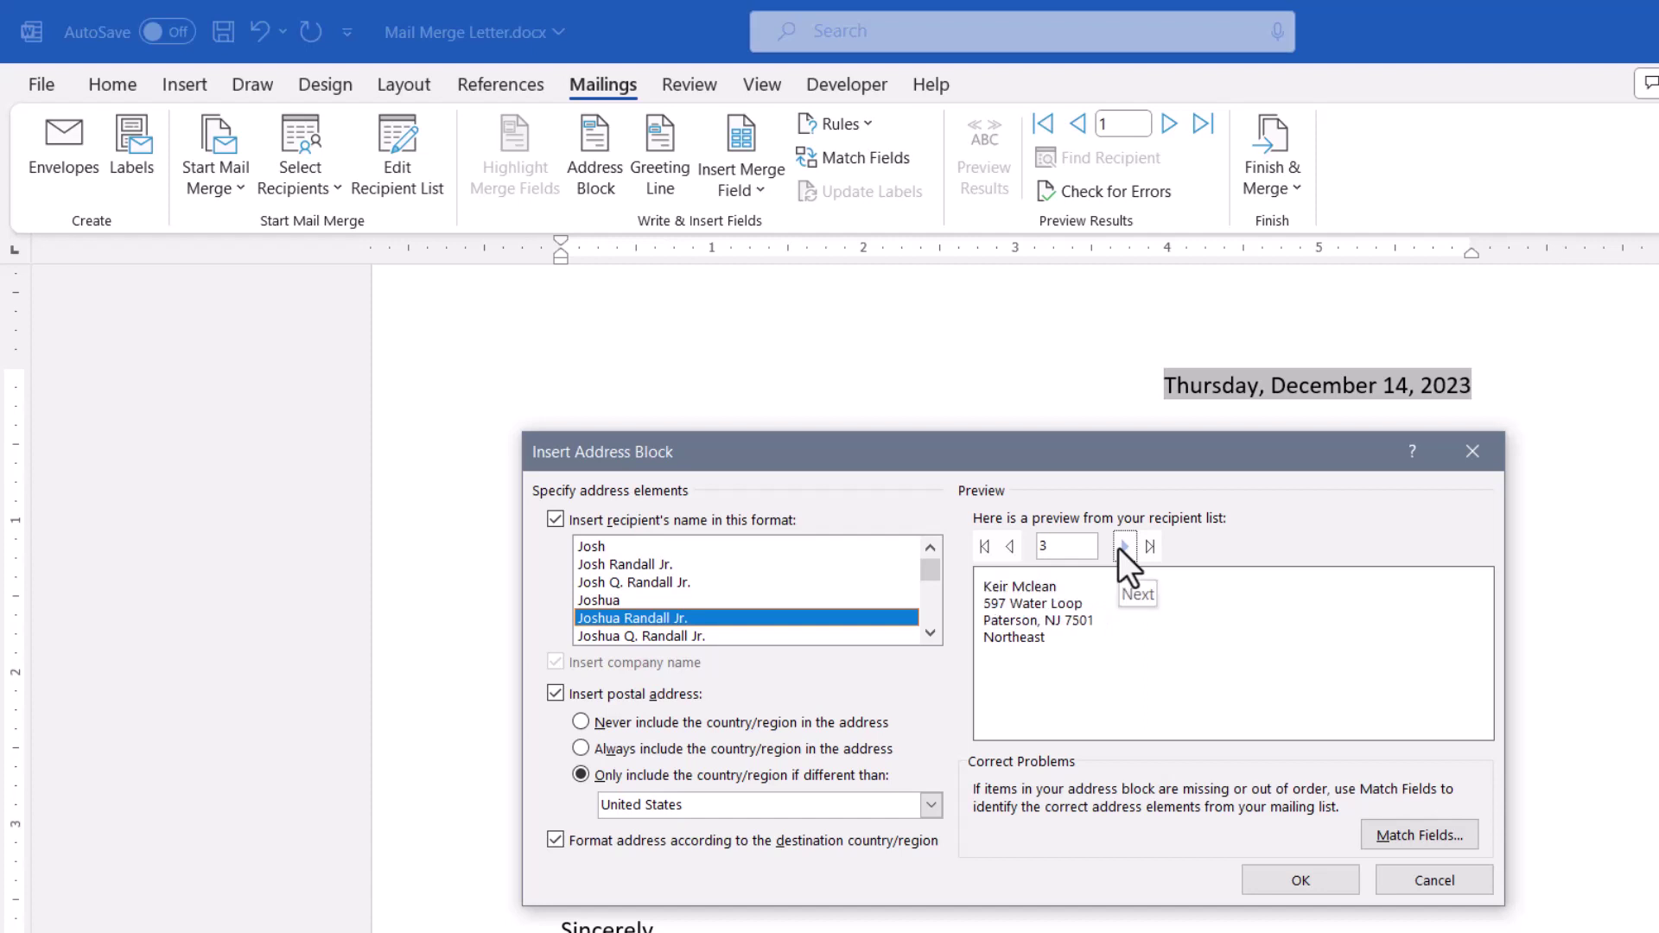
click(1121, 546)
click(1122, 546)
click(1122, 546)
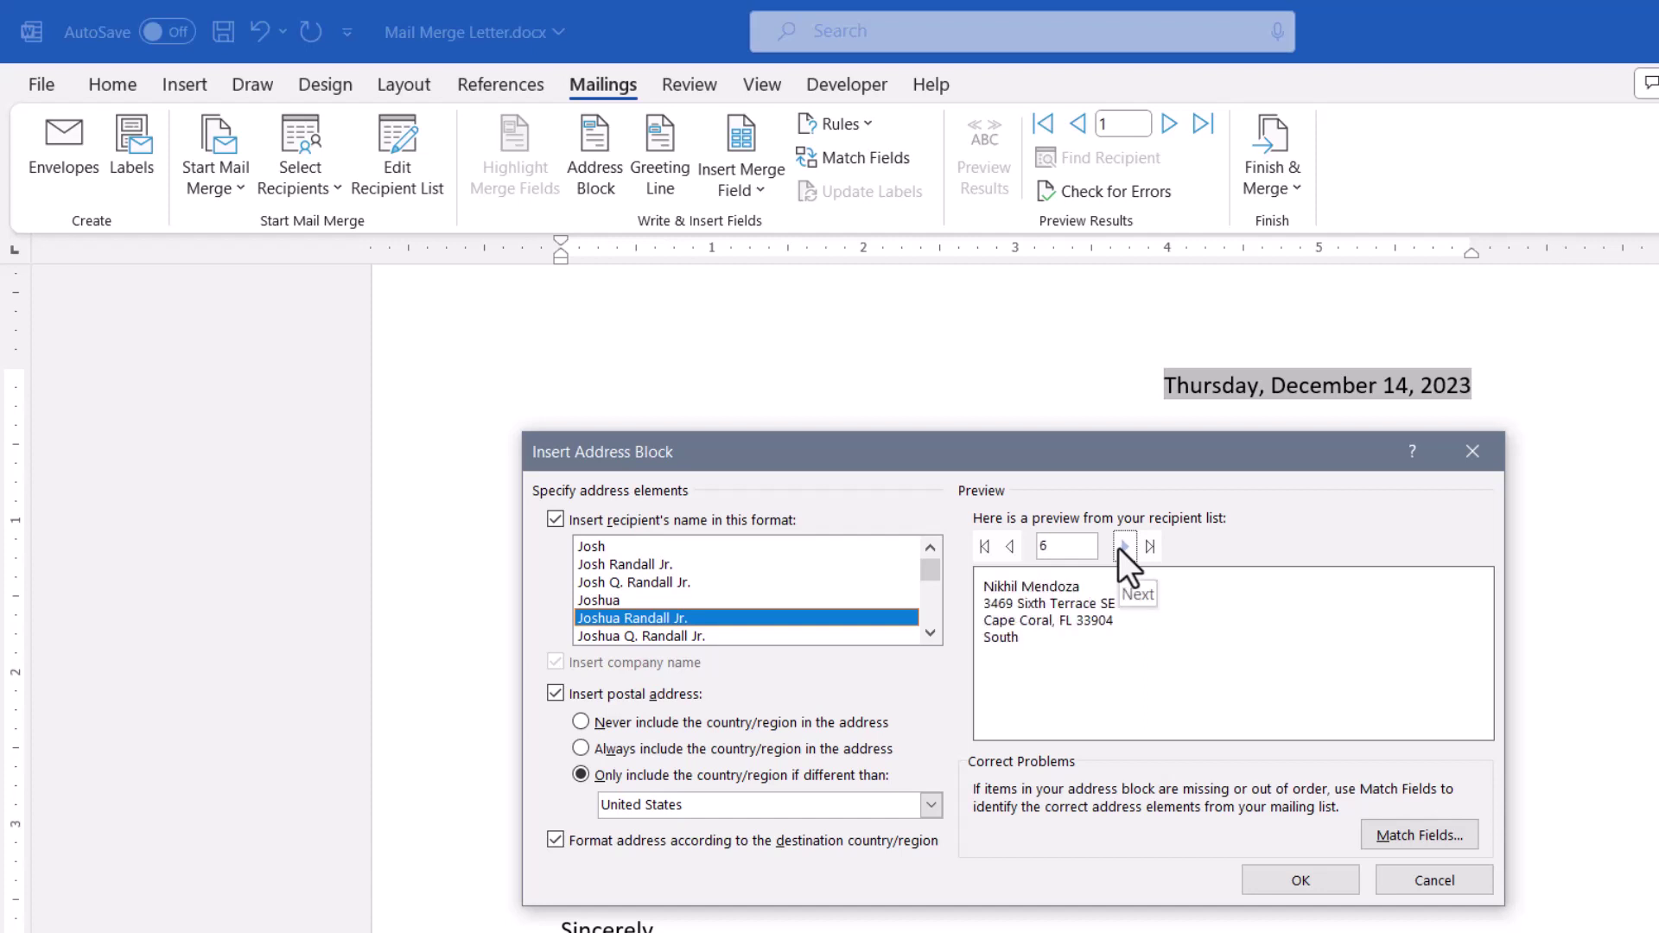
click(1121, 546)
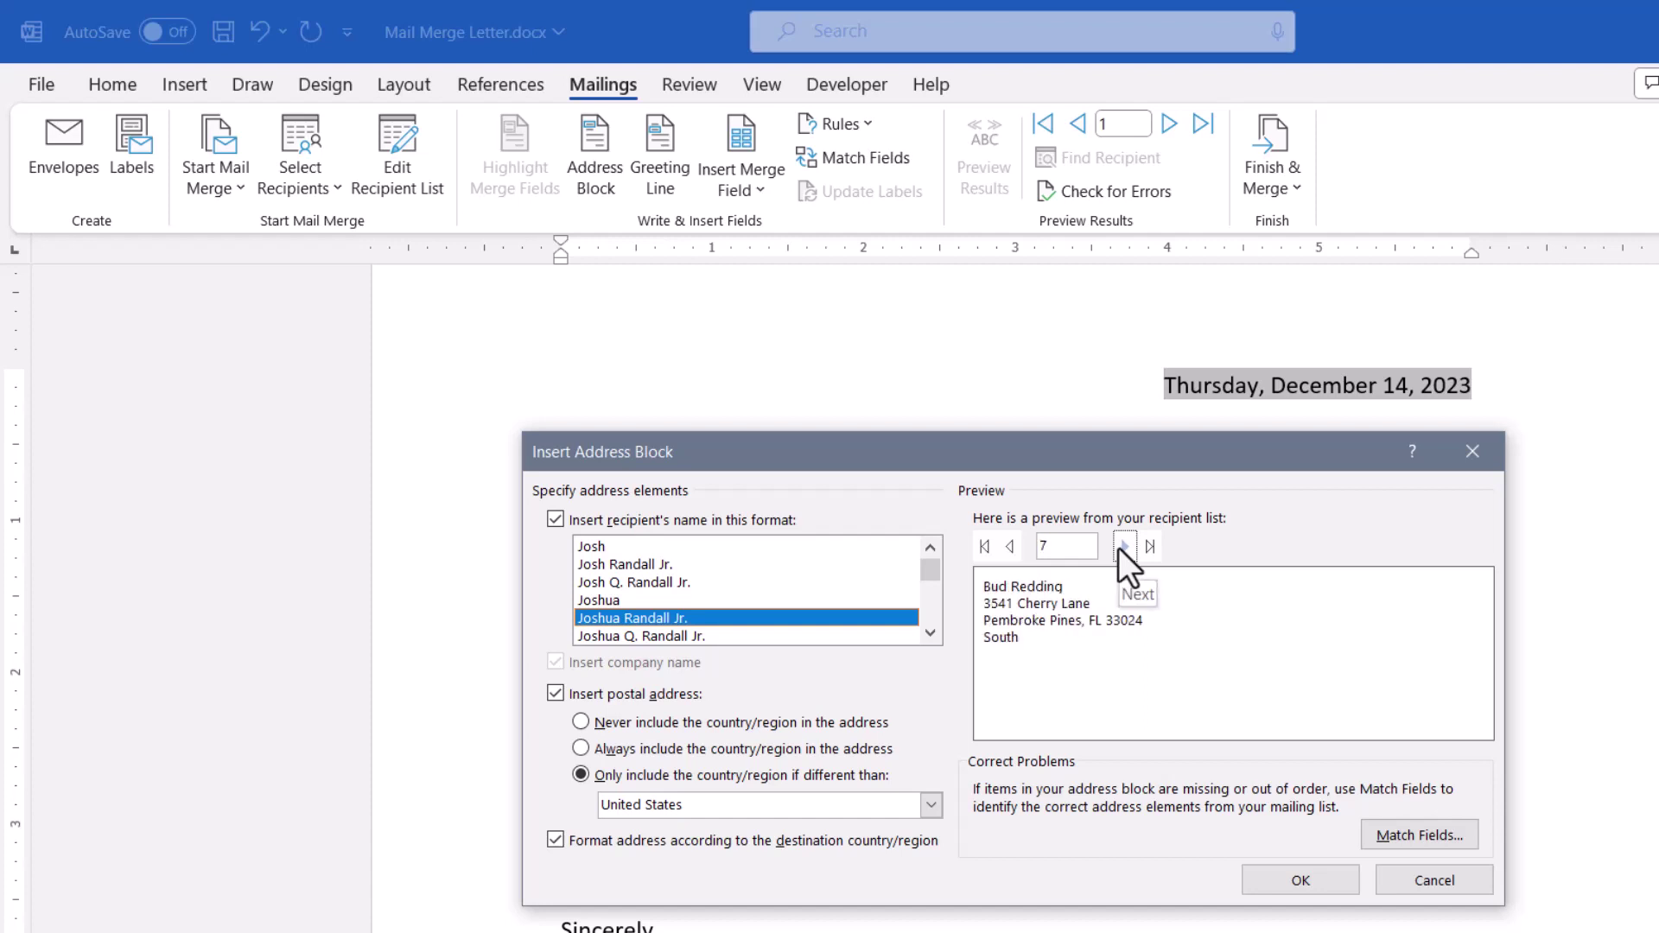
click(1122, 547)
click(1122, 547)
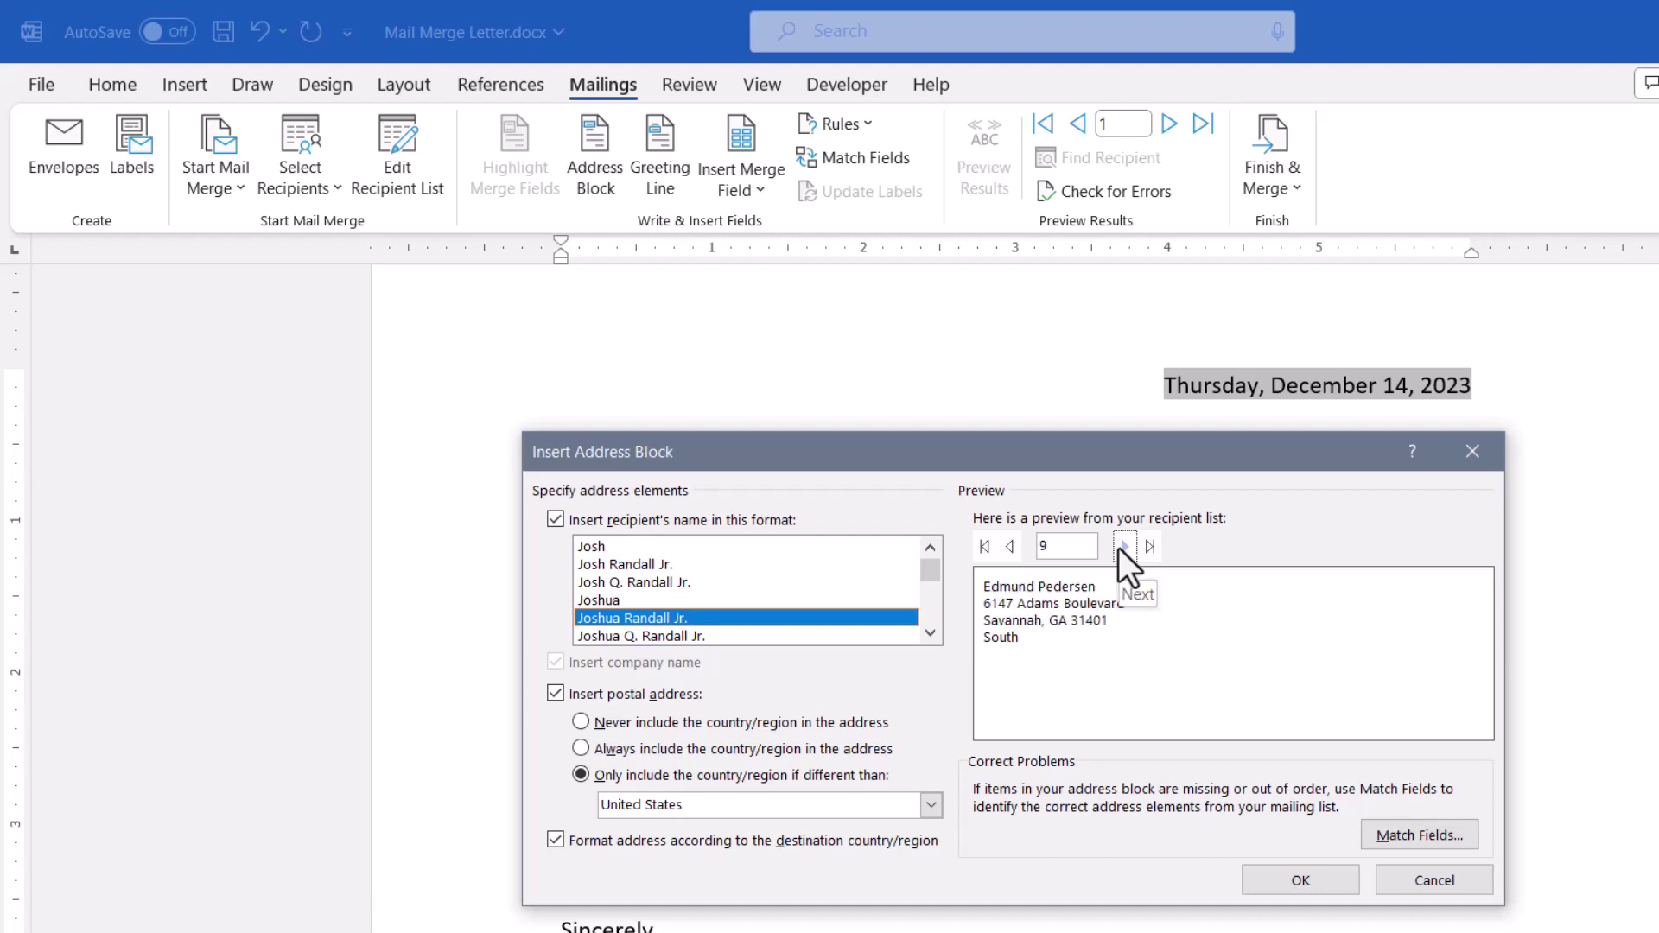
click(1122, 547)
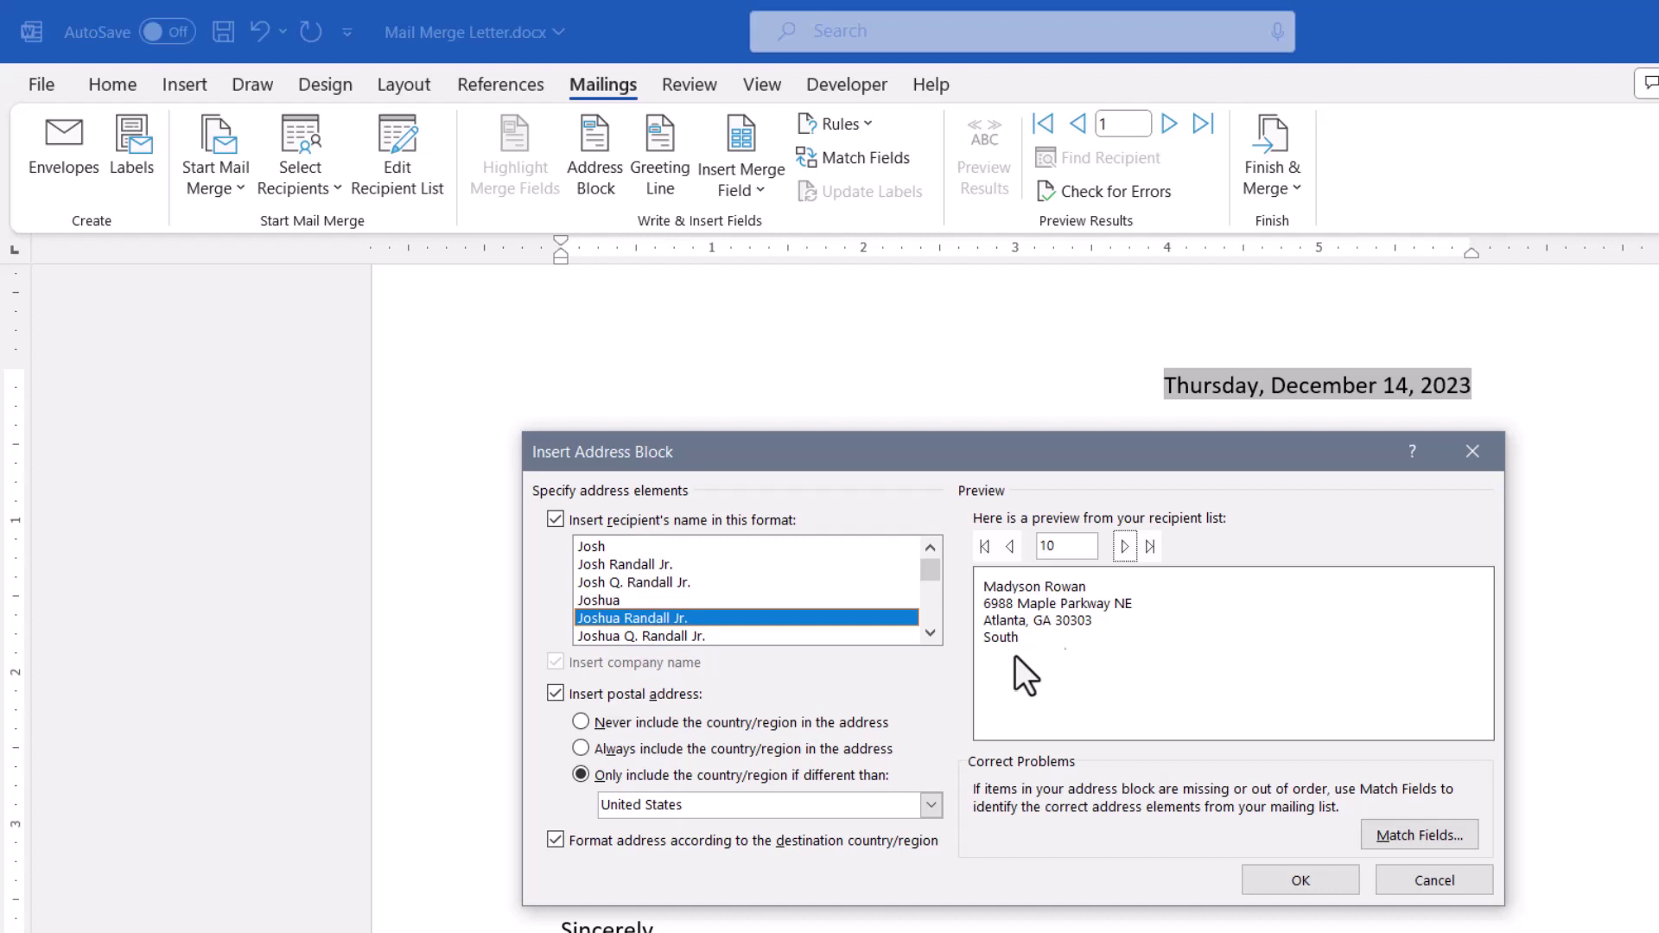
click(1128, 545)
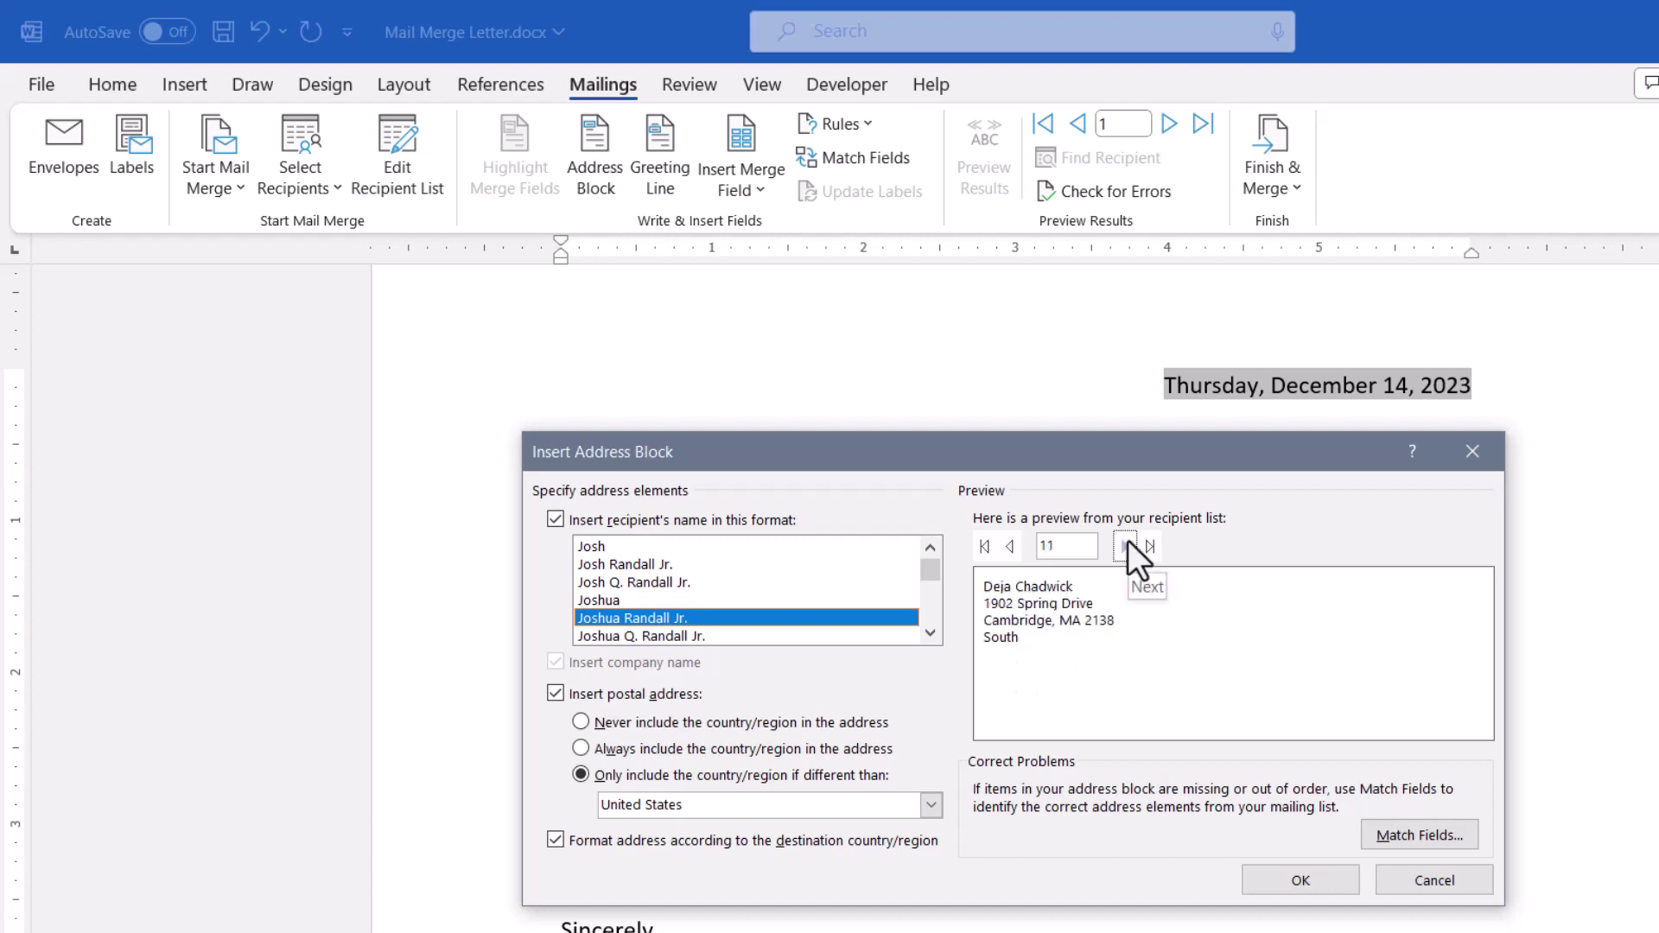
click(586, 719)
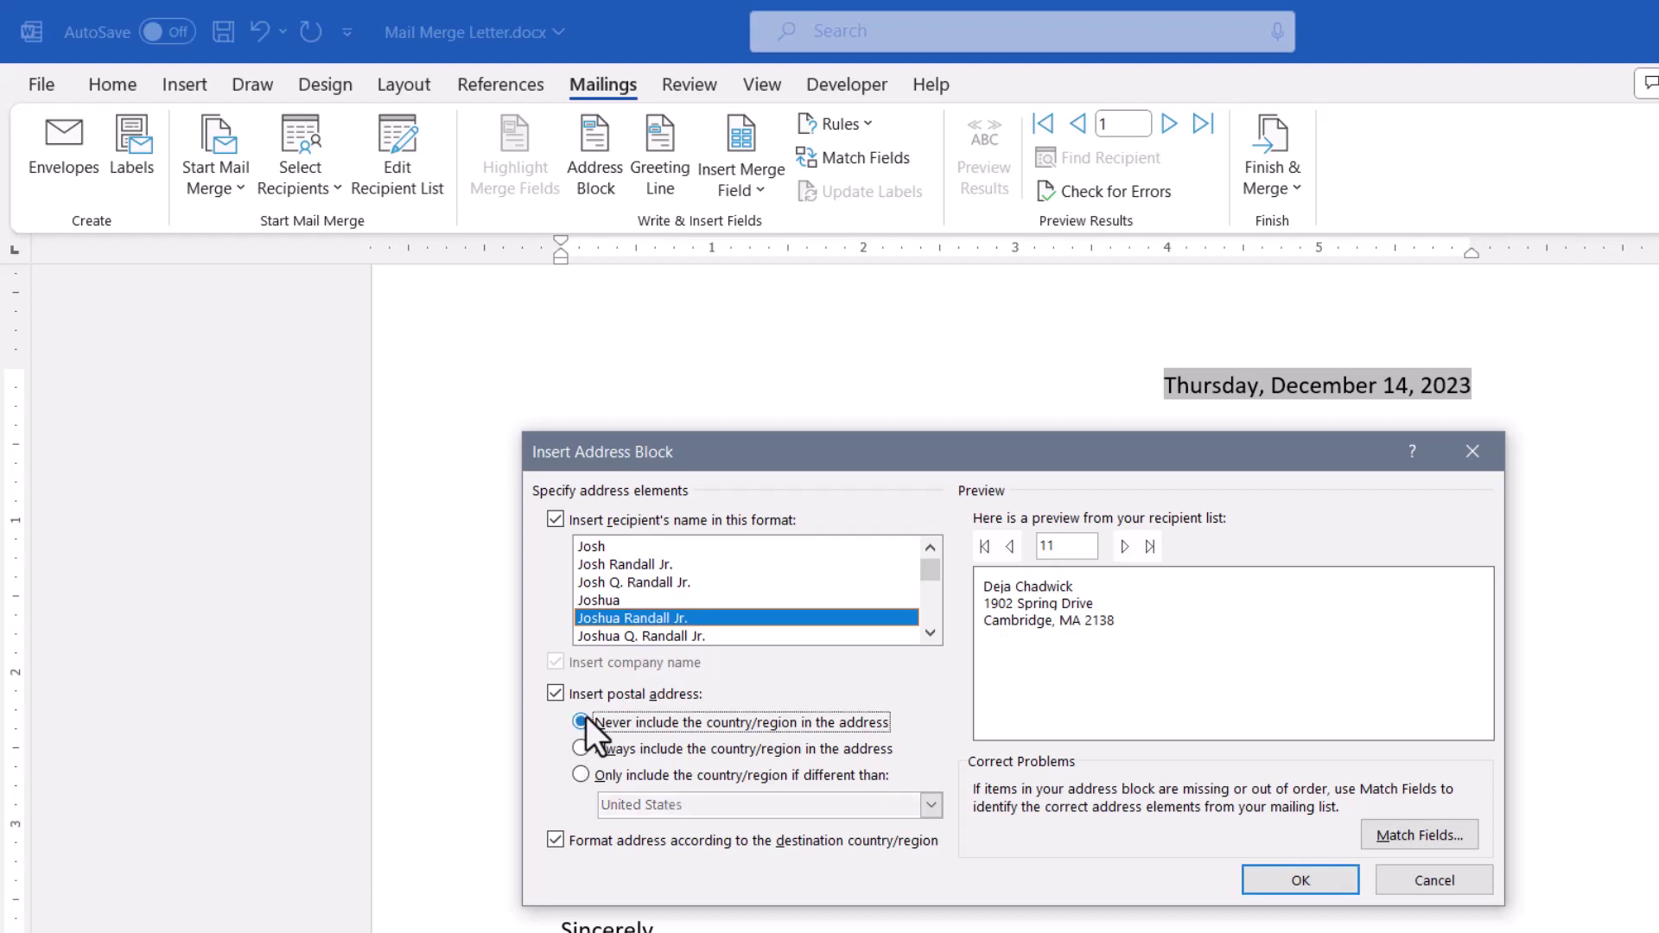
- Include country/region only if different, and leave Country or Region unmatched in Match Fields
click(580, 774)
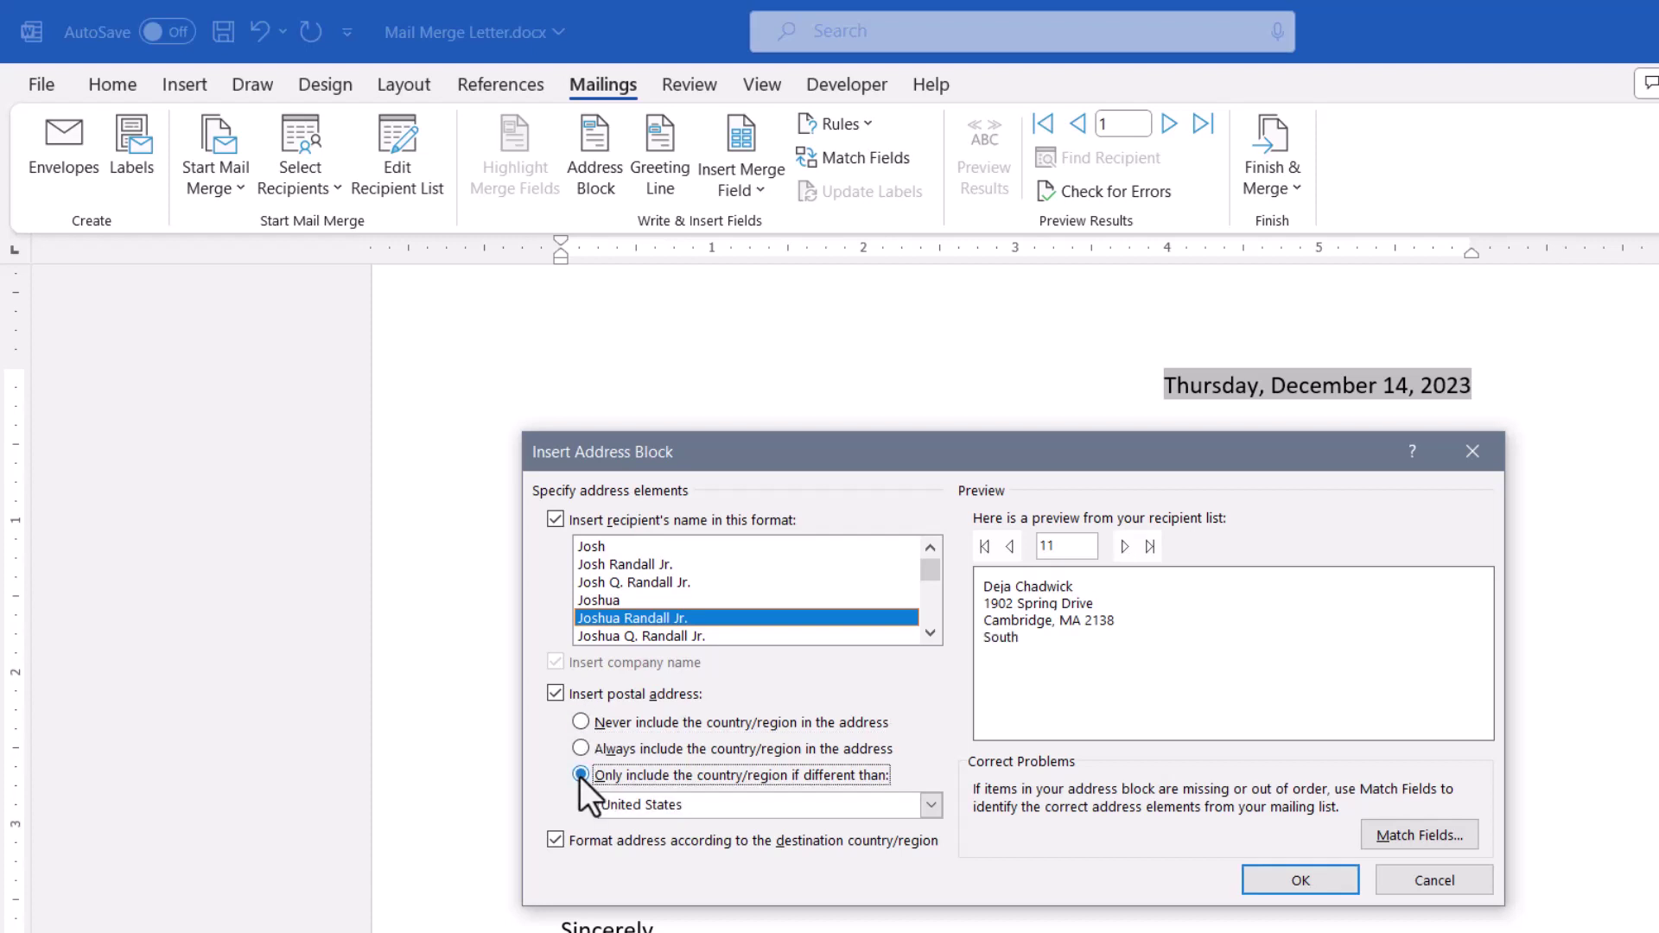
click(1460, 834)
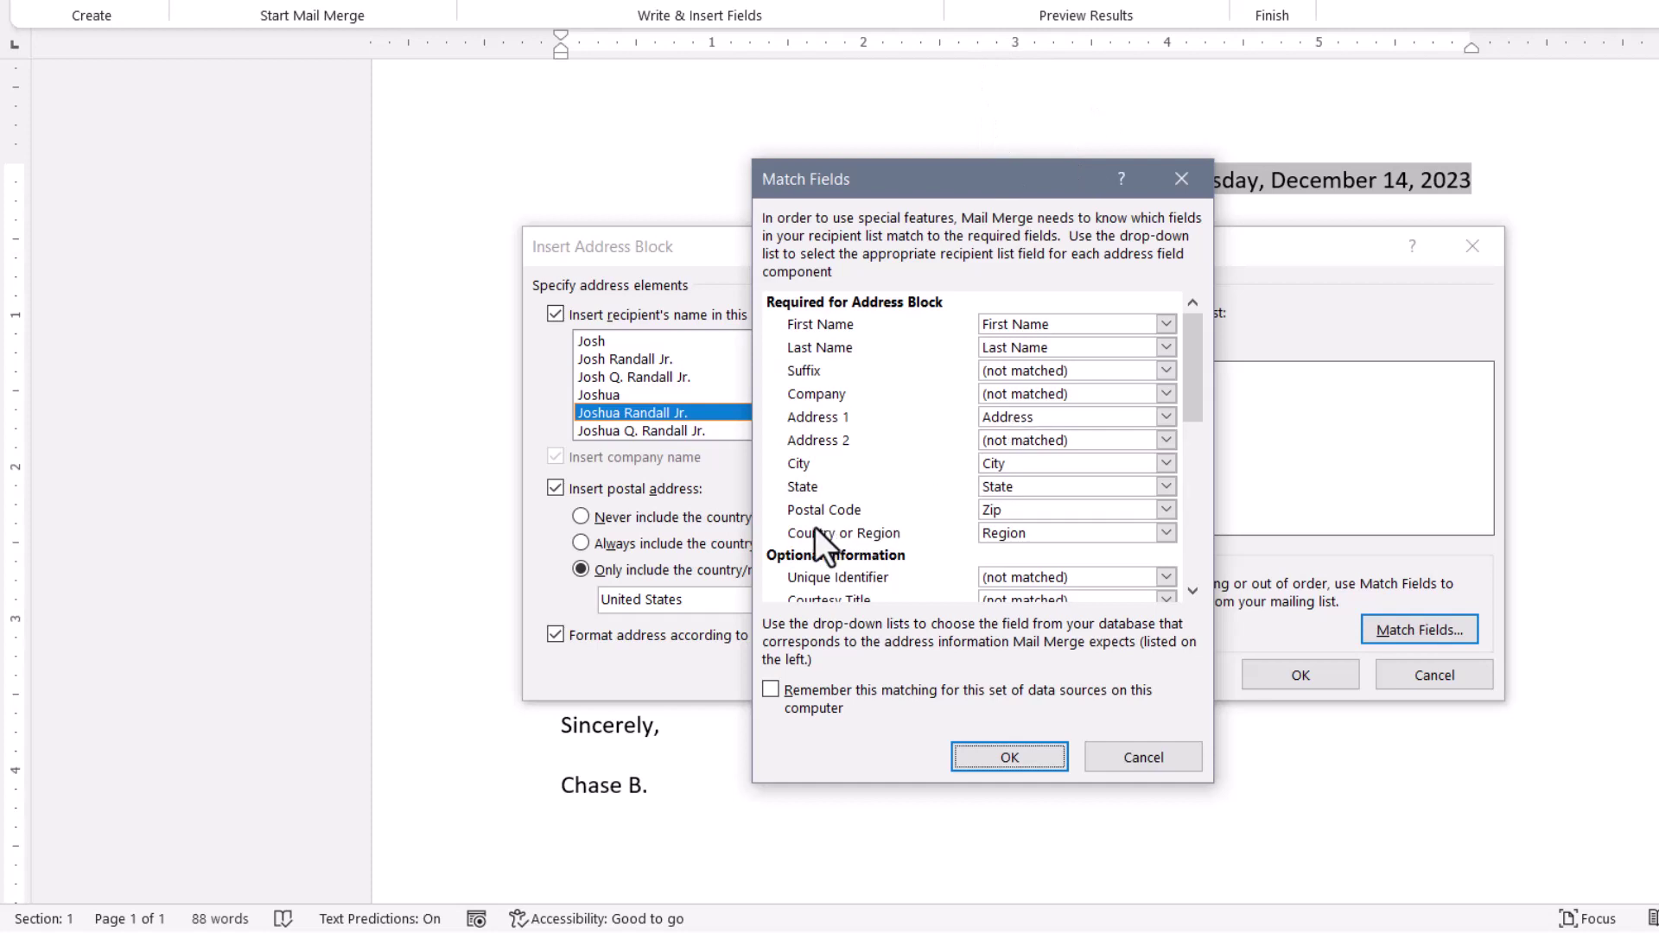
click(1165, 532)
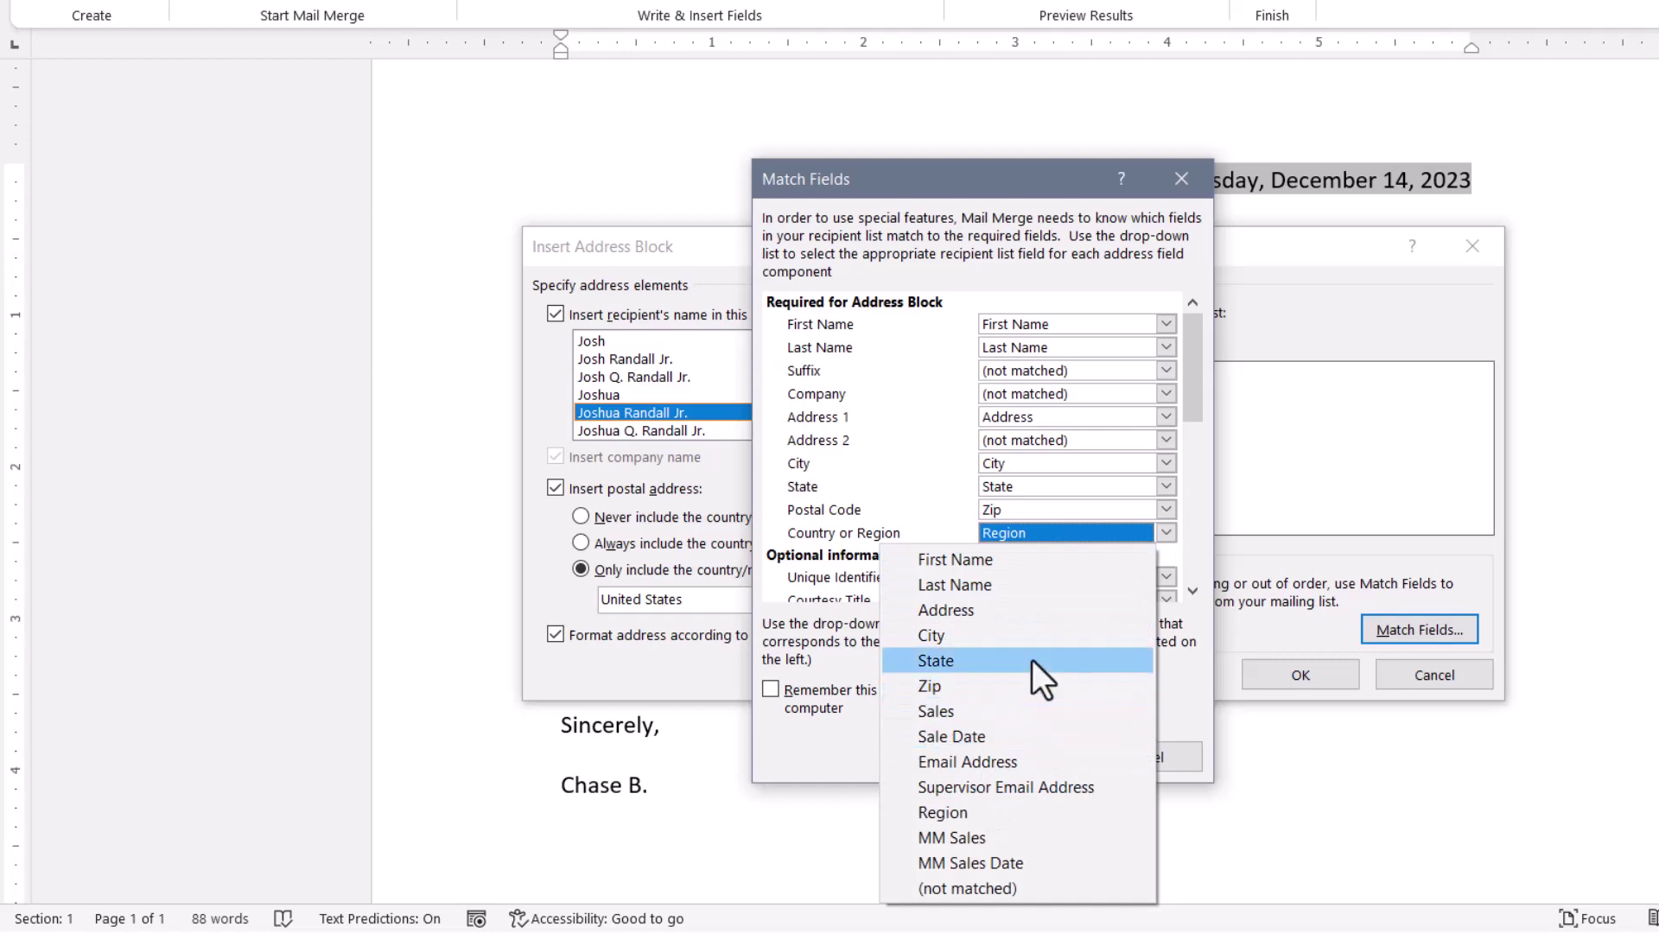
click(994, 890)
click(1025, 754)
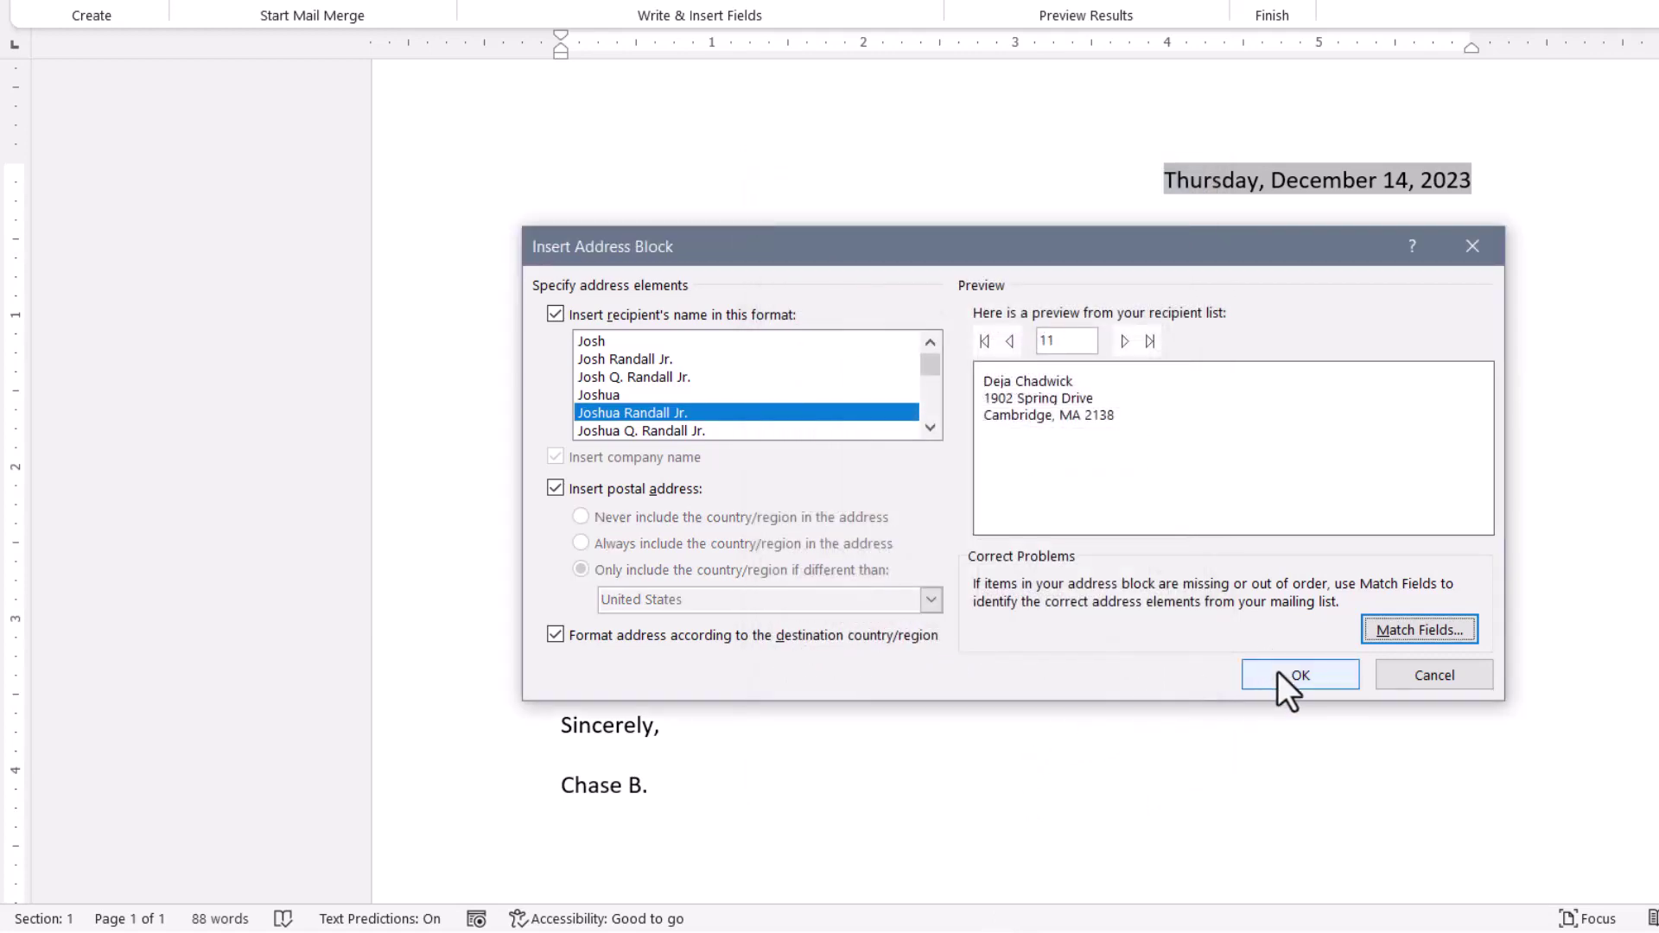
- Insert the address block, preview real recipient data, and set 0 pt spacing after the name line
click(1277, 671)
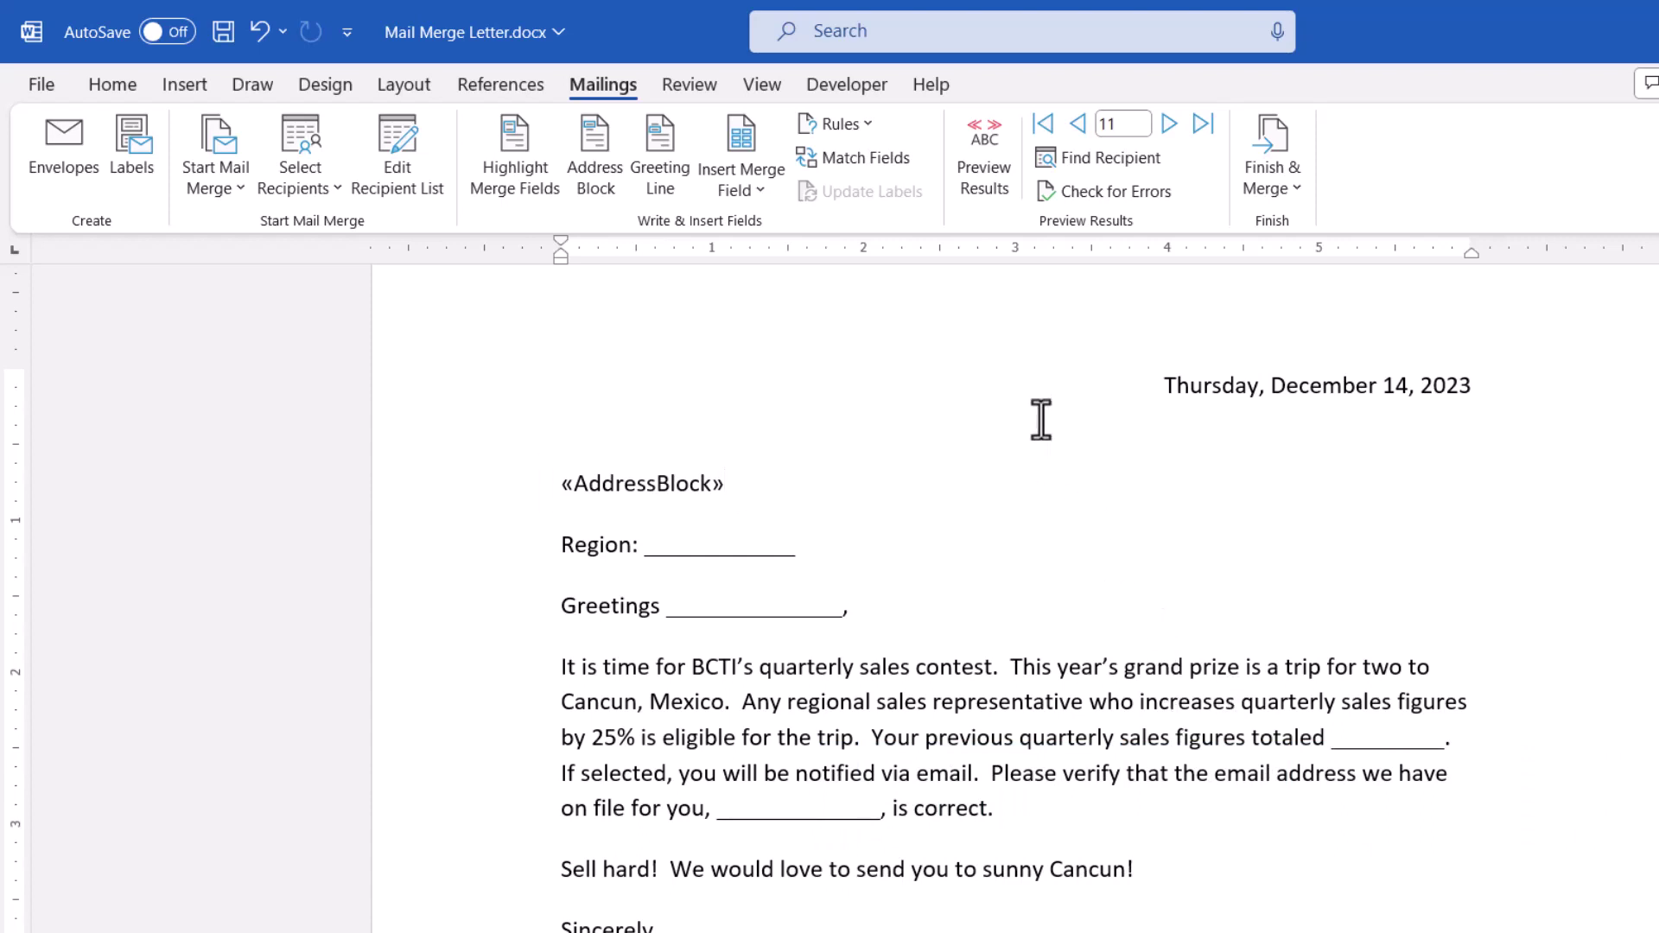
click(971, 185)
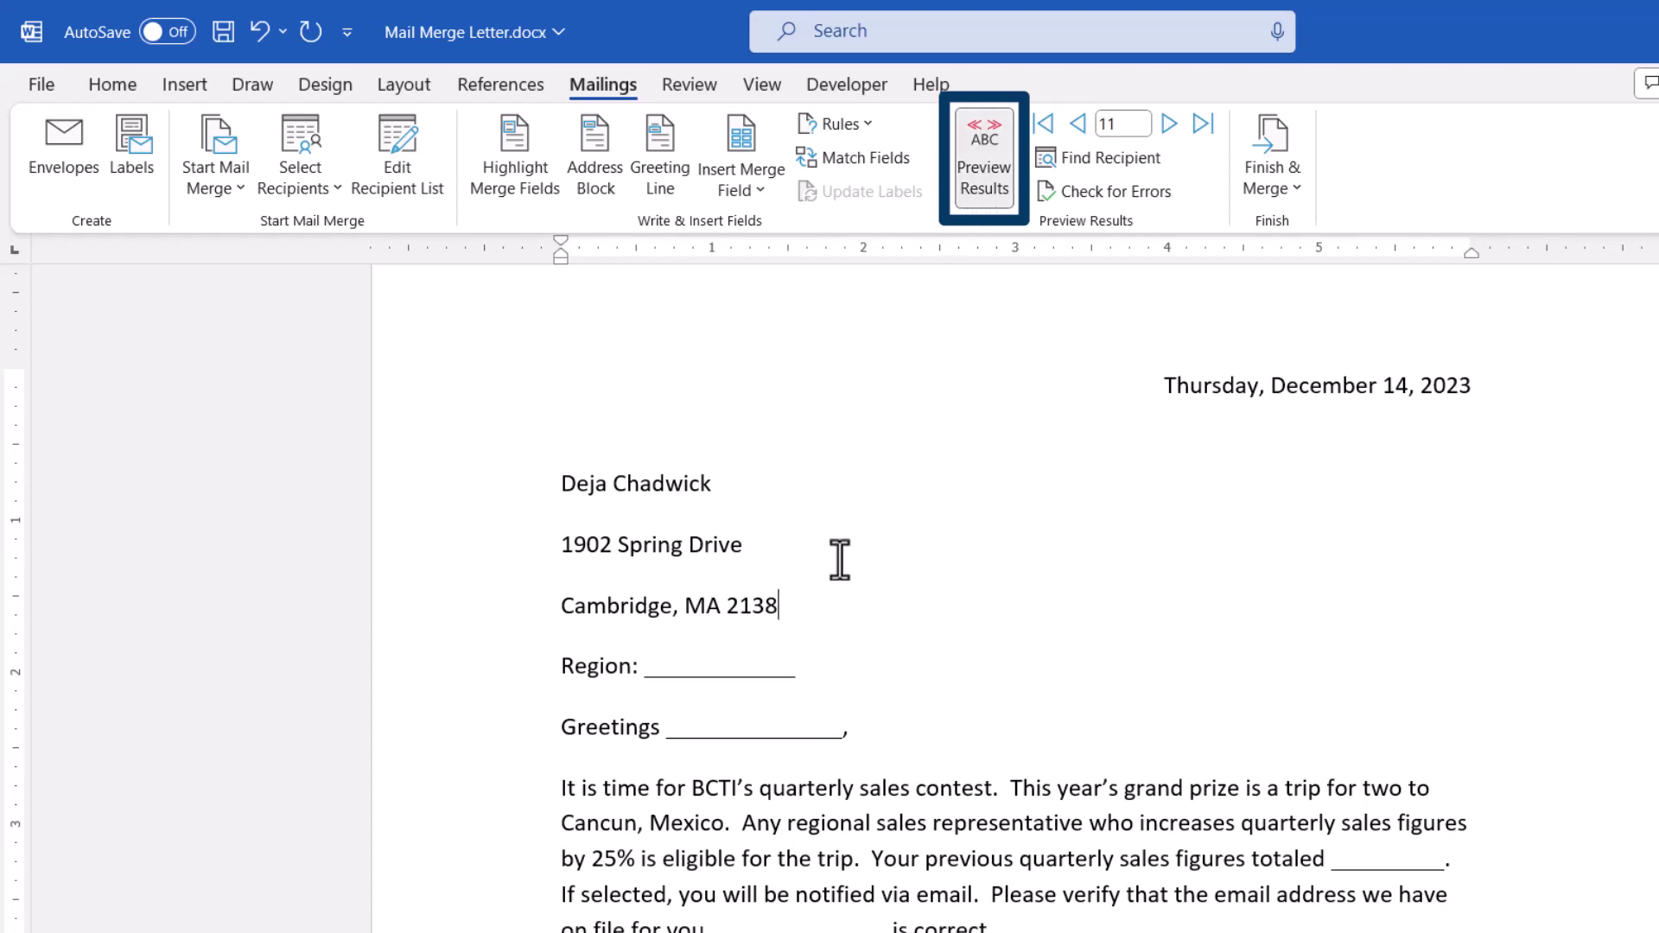
drag(670, 482, 710, 575)
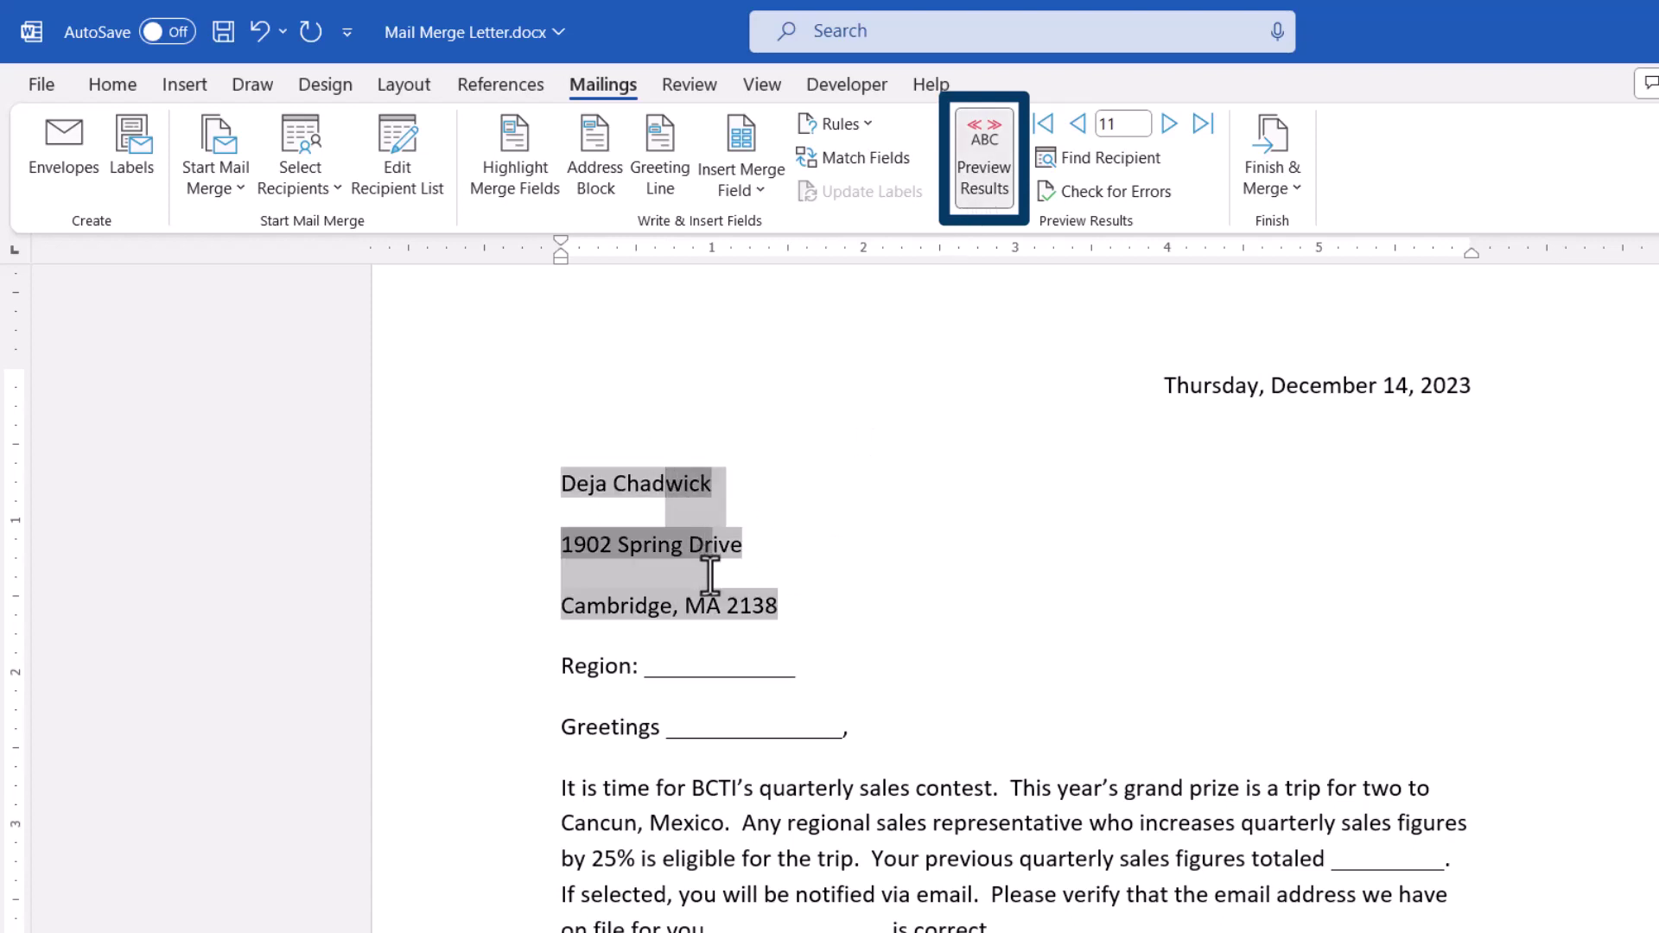
click(773, 496)
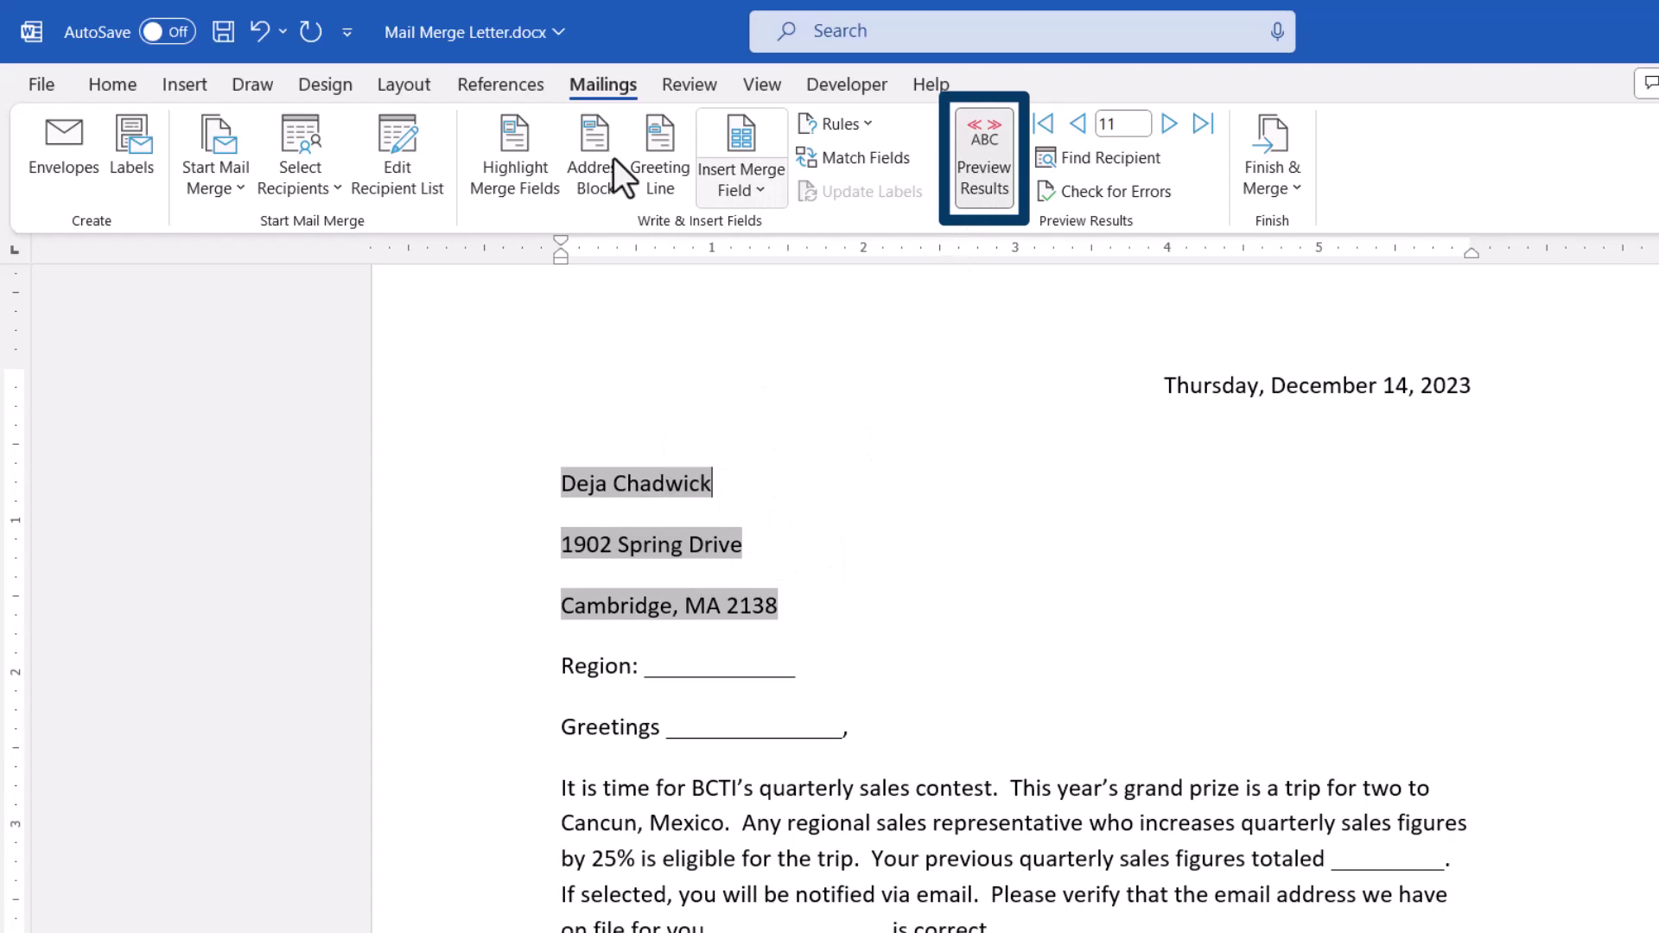
click(398, 83)
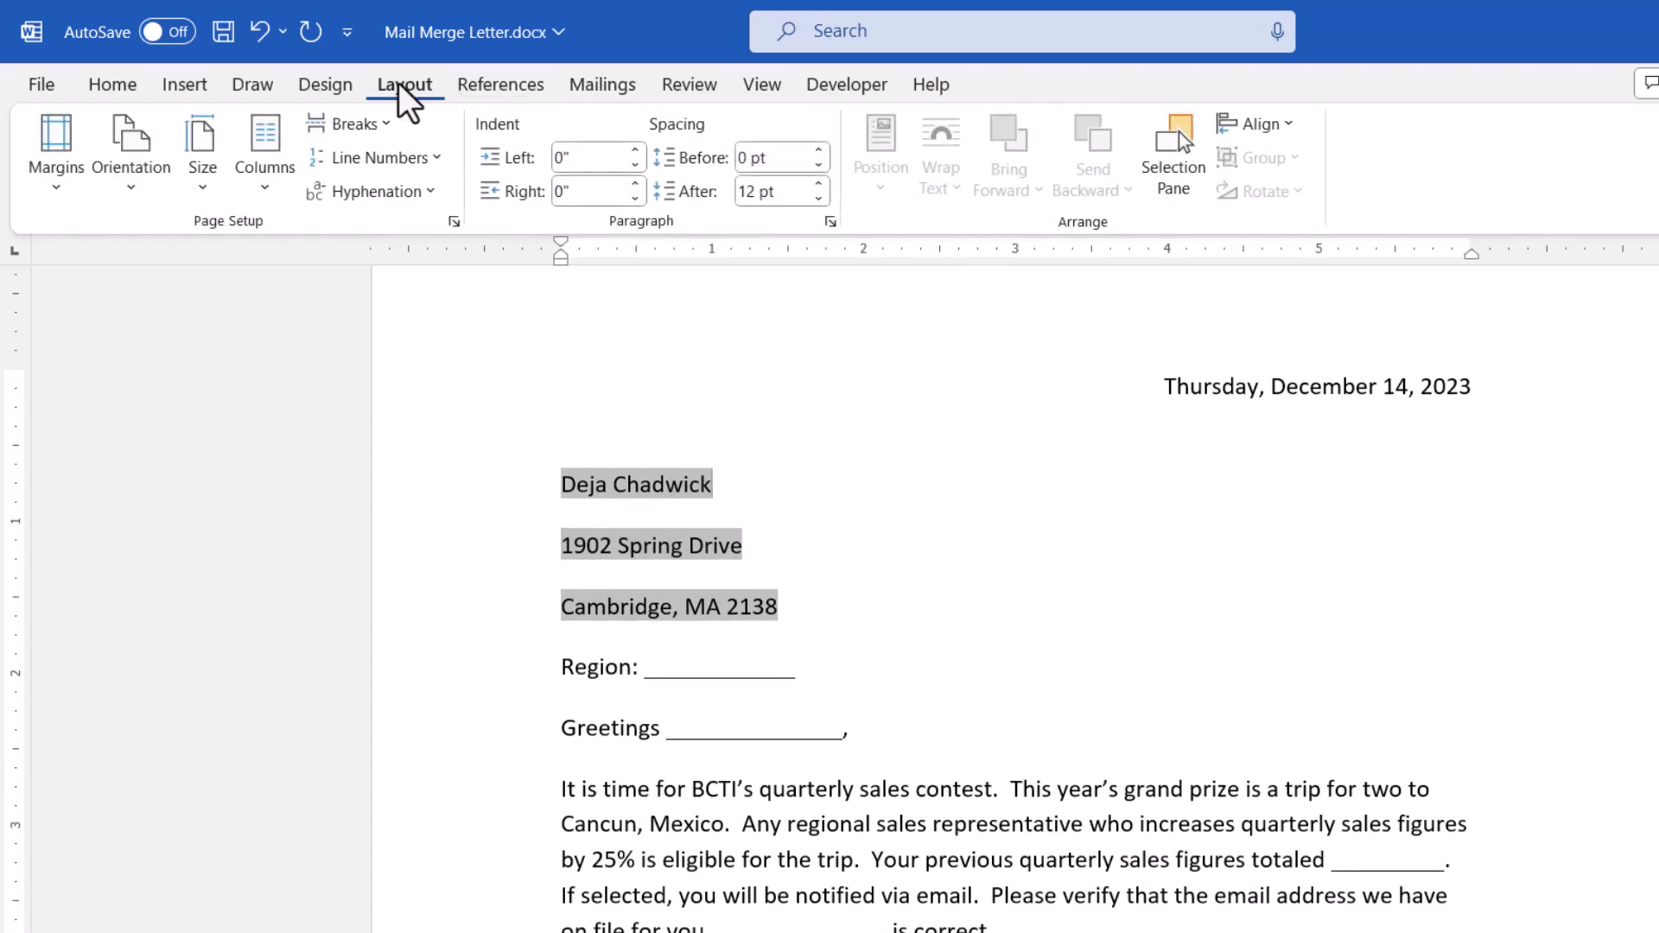
click(819, 198)
click(819, 197)
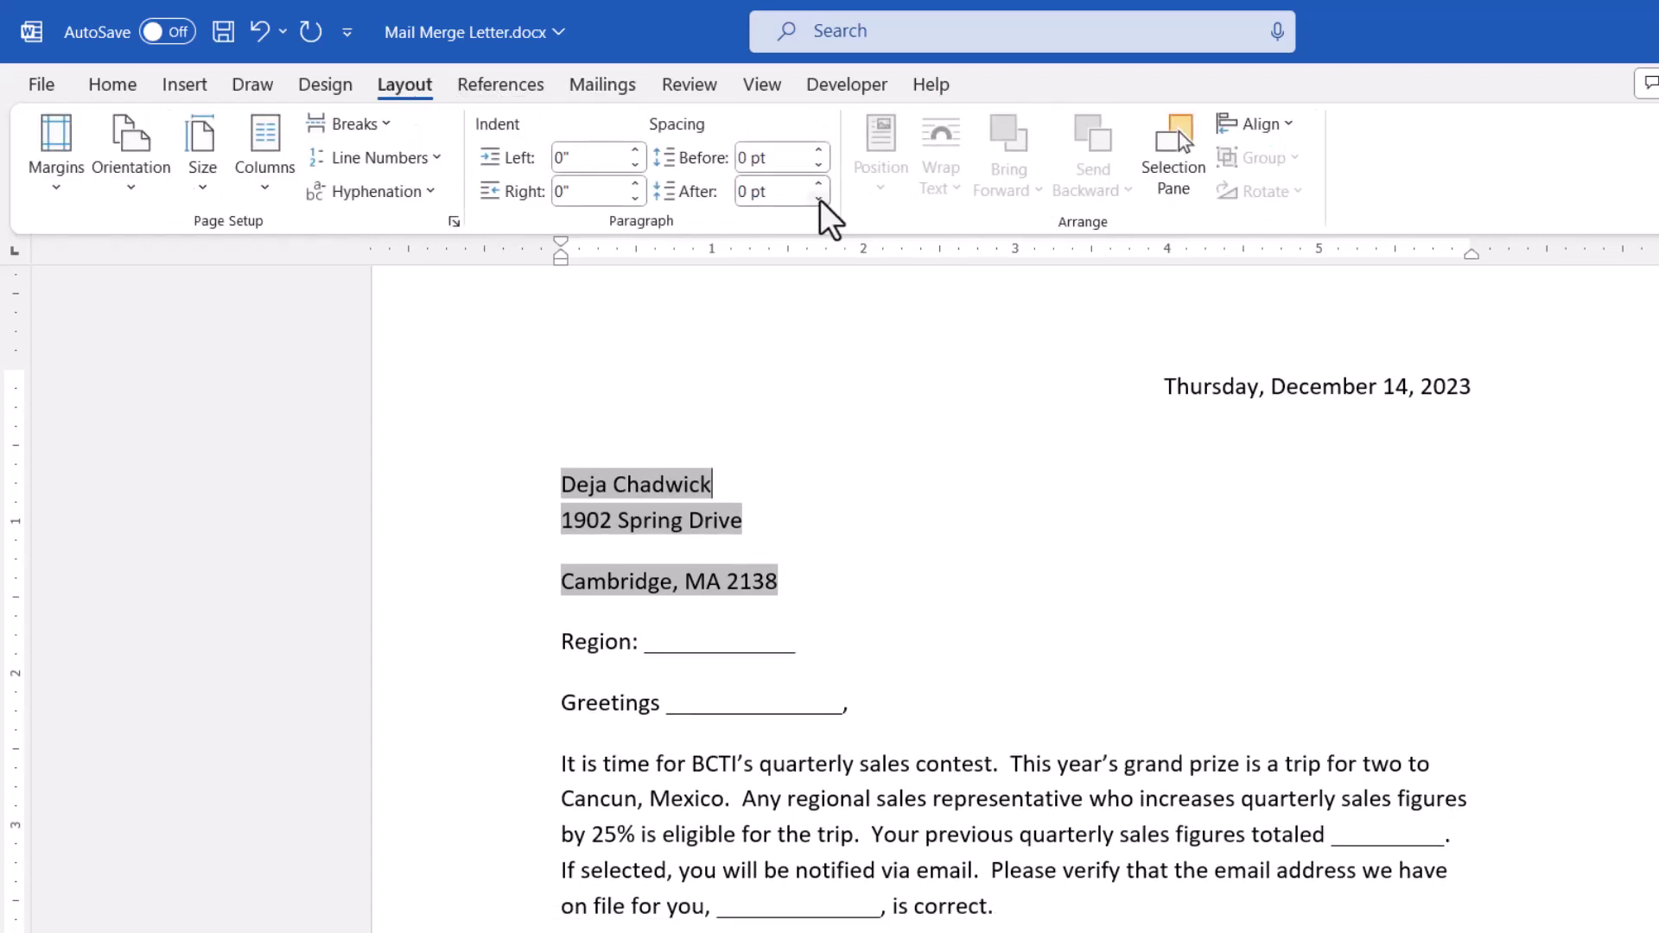
key(Down)
- Set 0 pt spacing after the street line and move the caret out of the address block
click(818, 198)
click(818, 199)
click(620, 85)
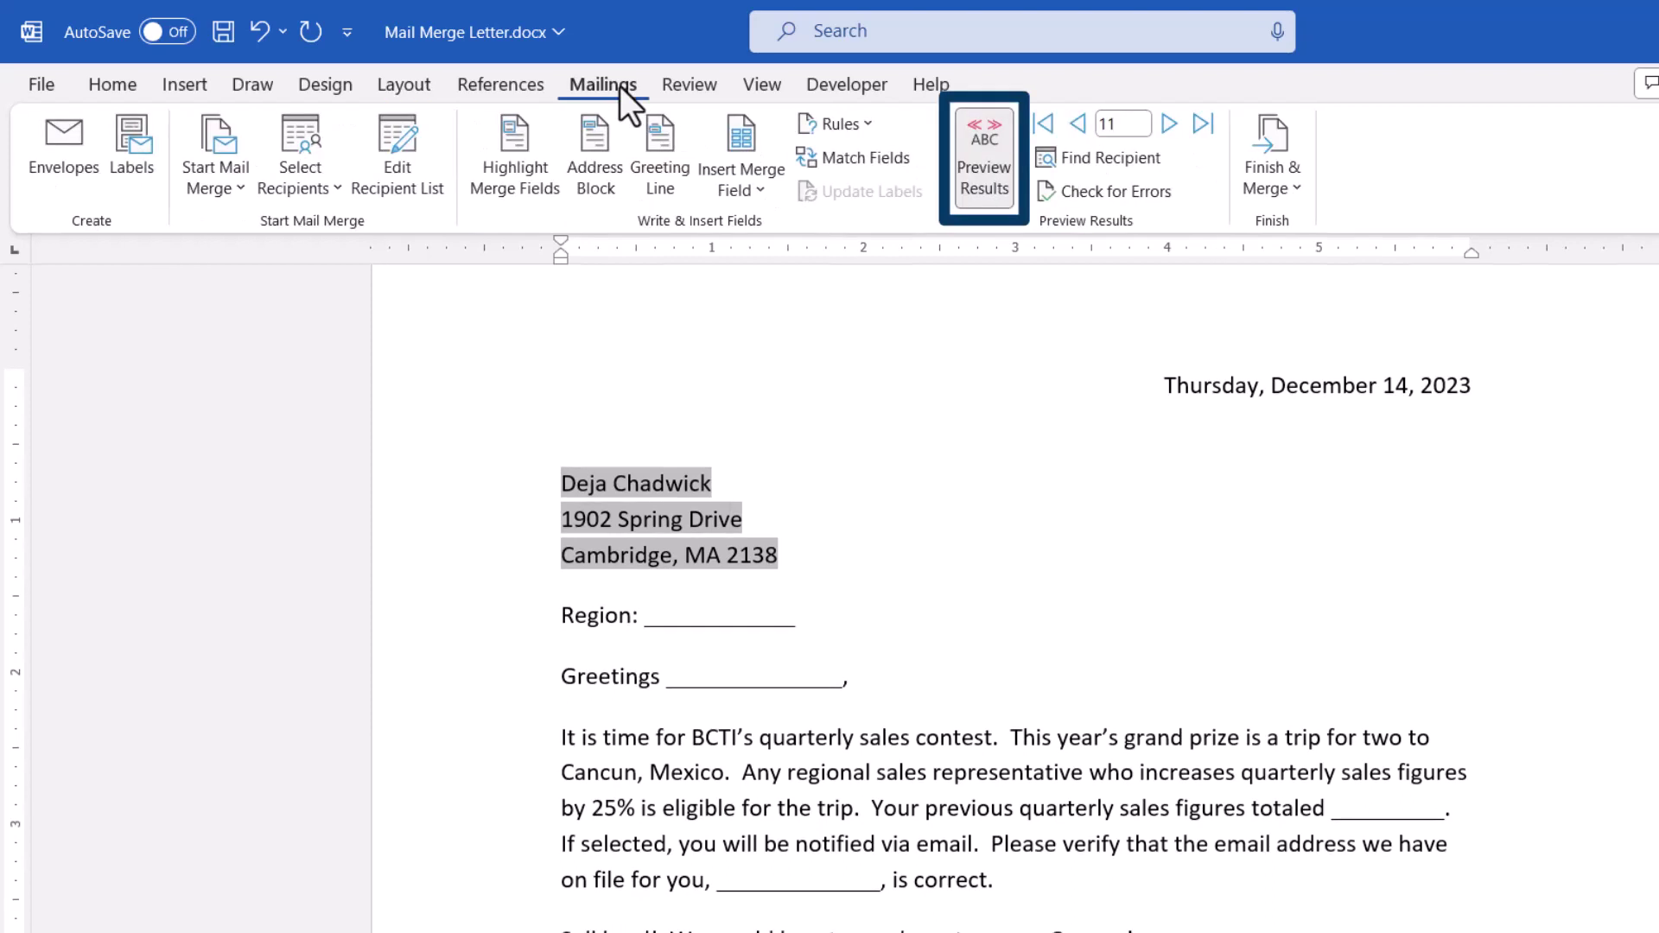
key(Down)
key(Down)
key(End)
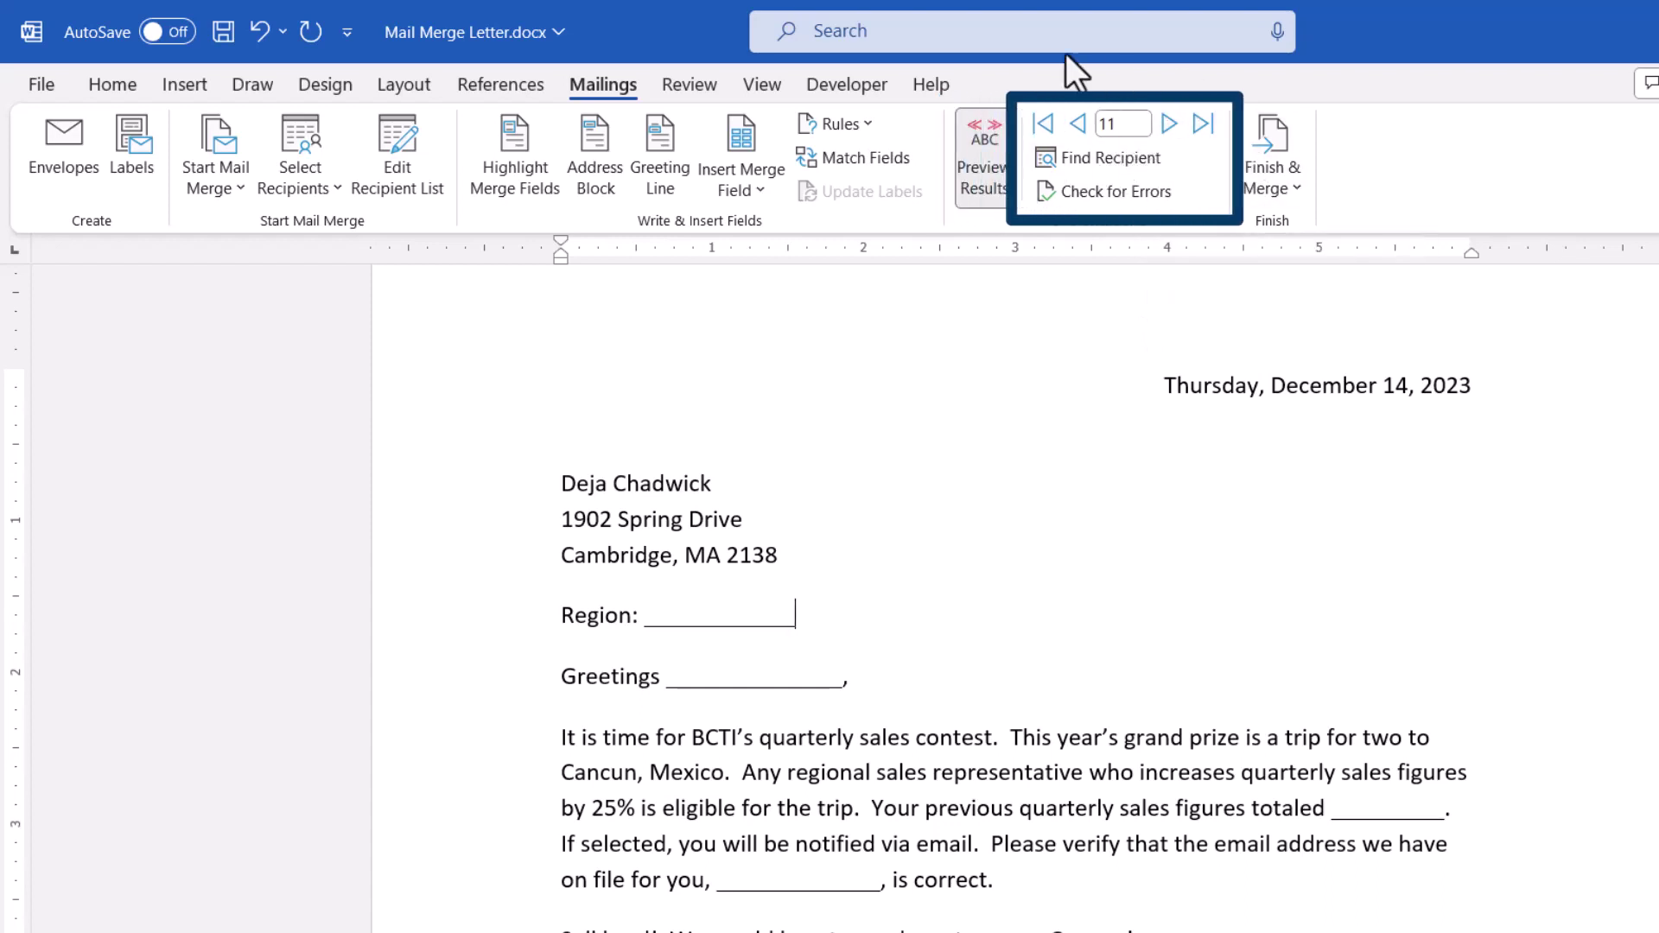
- Browse the merged letters through first and last records, ending on recipient 8
click(1168, 123)
click(1169, 122)
click(1168, 123)
click(1168, 123)
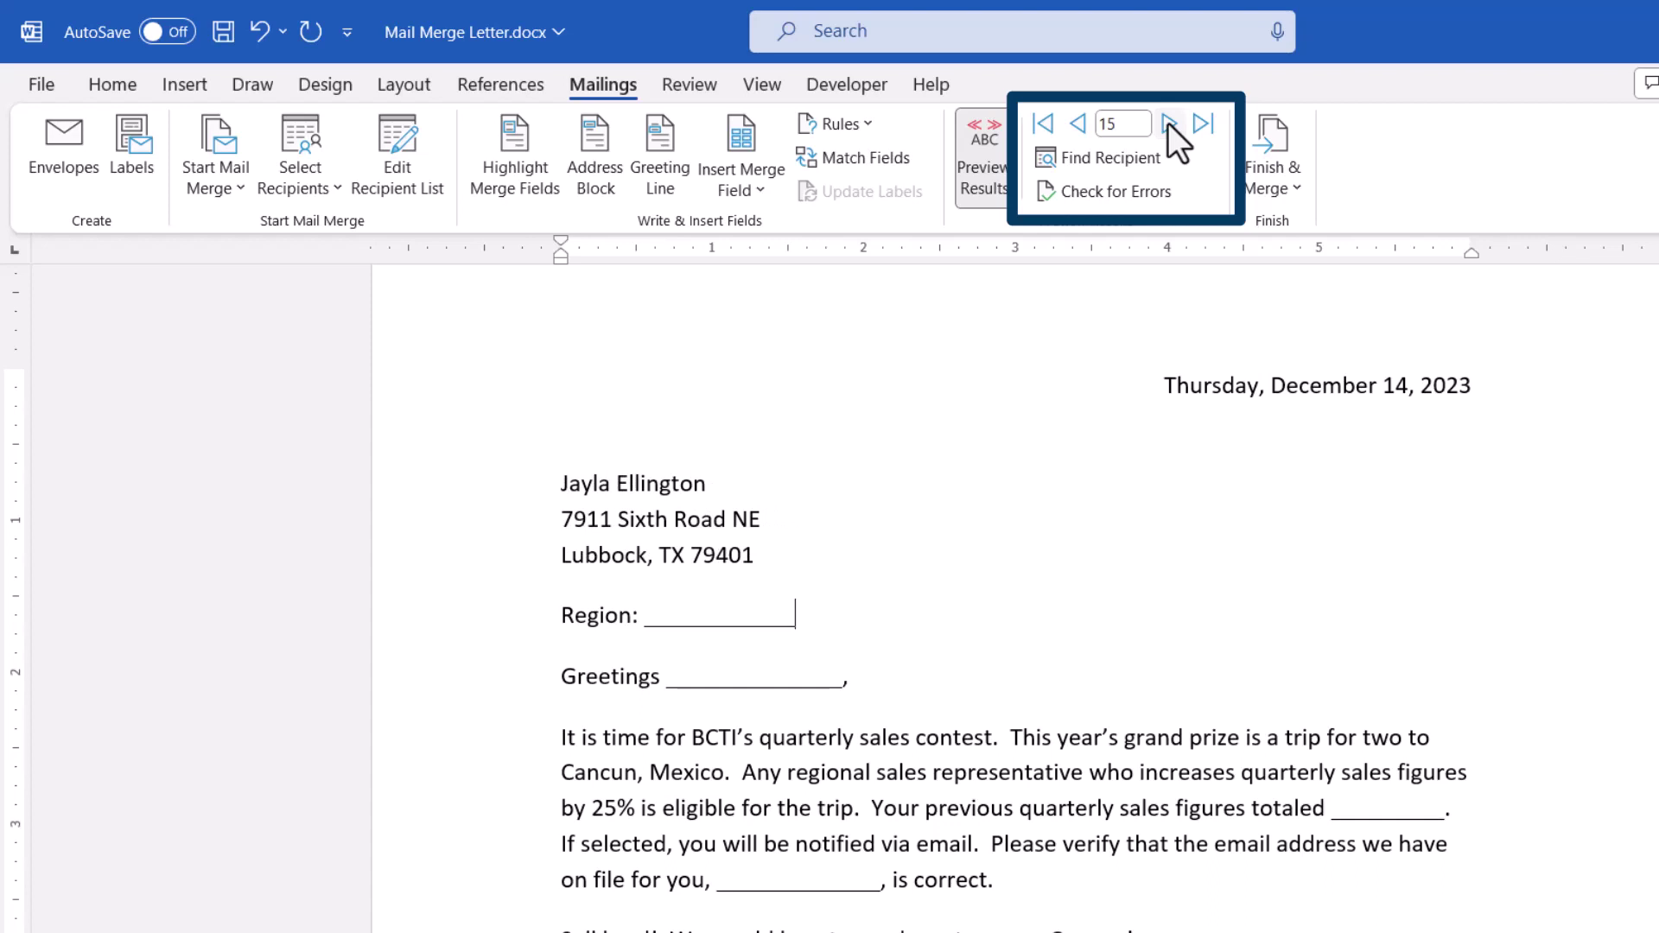
click(1199, 122)
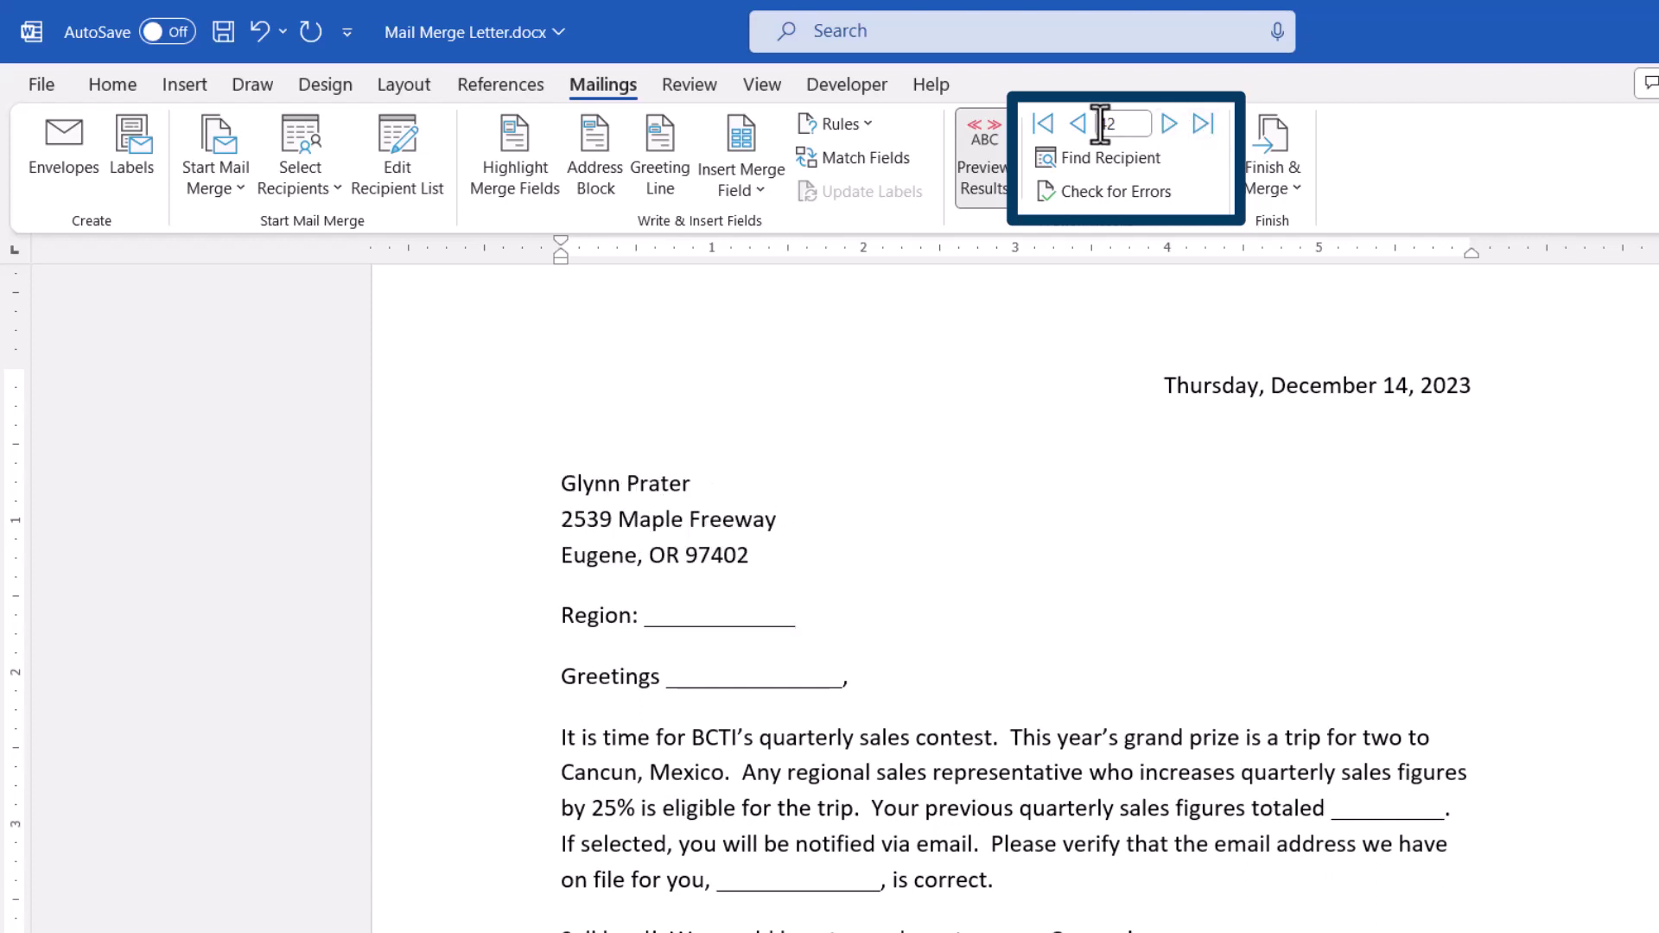
click(1042, 128)
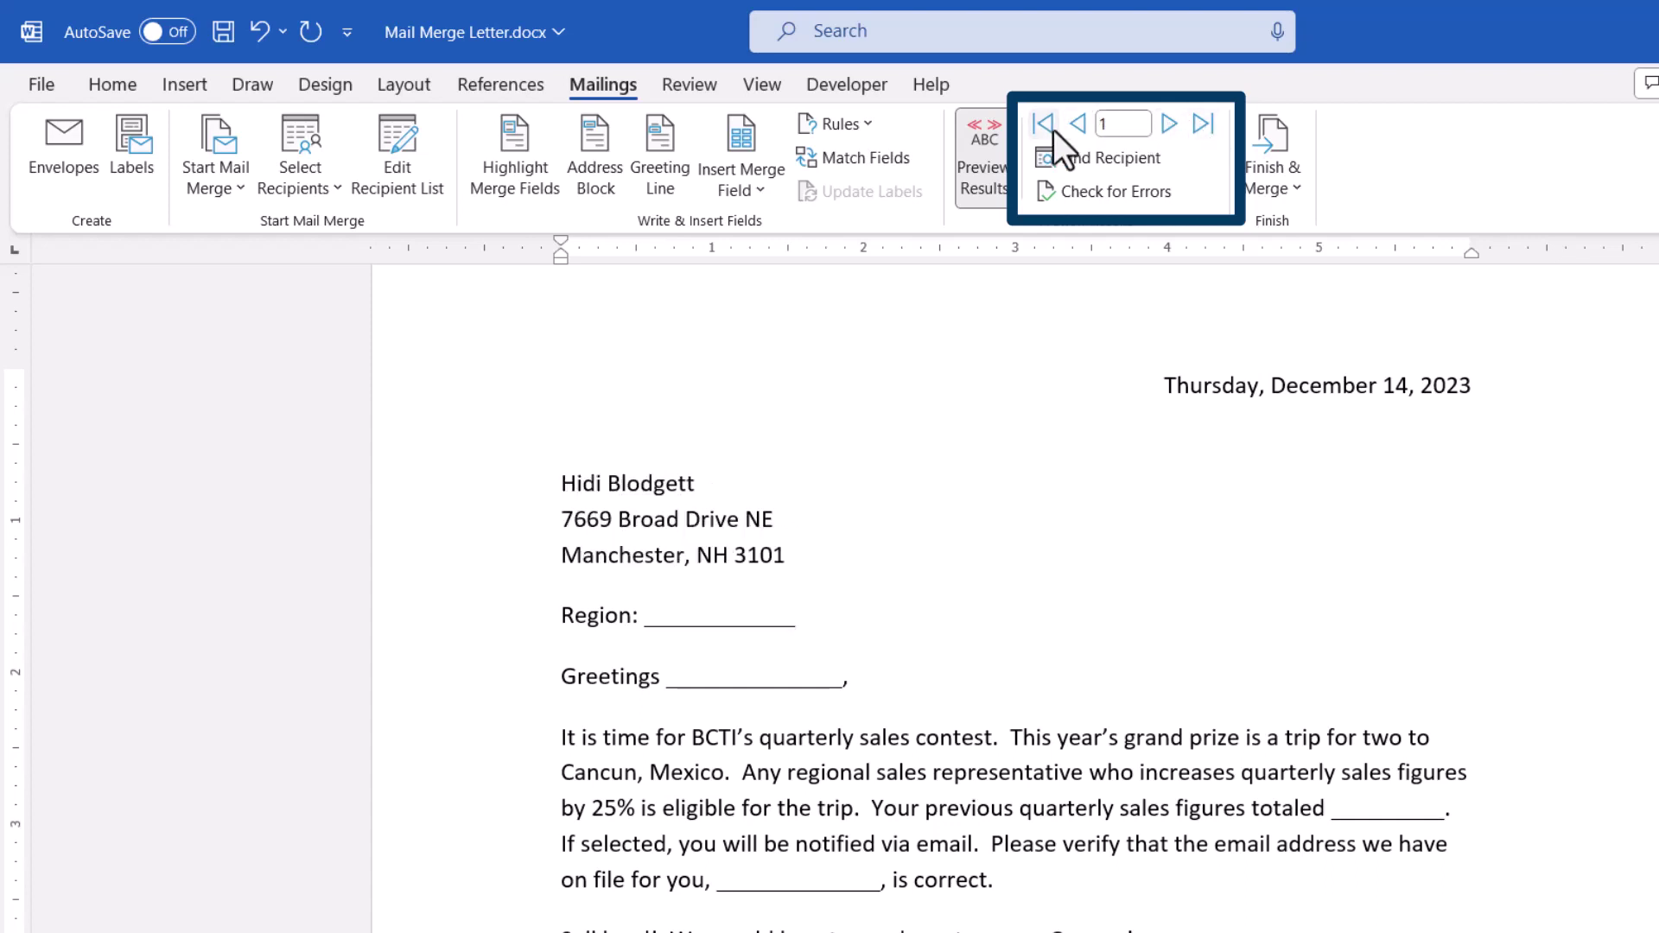
click(1169, 126)
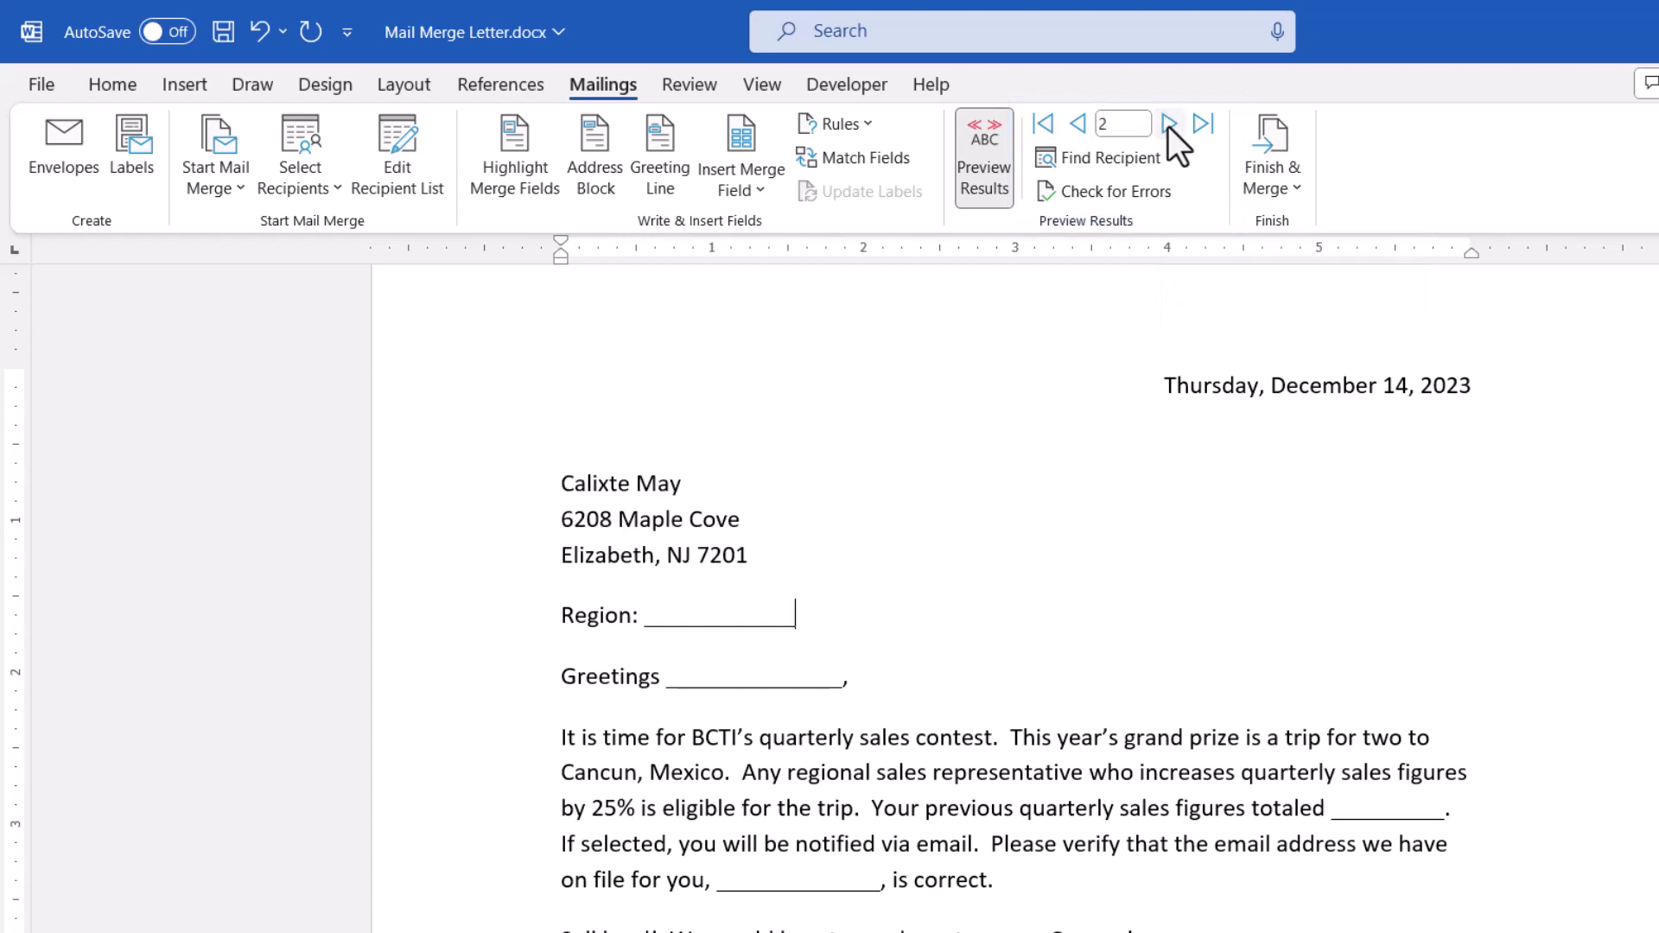
click(1169, 126)
click(1168, 126)
click(1169, 126)
click(1169, 127)
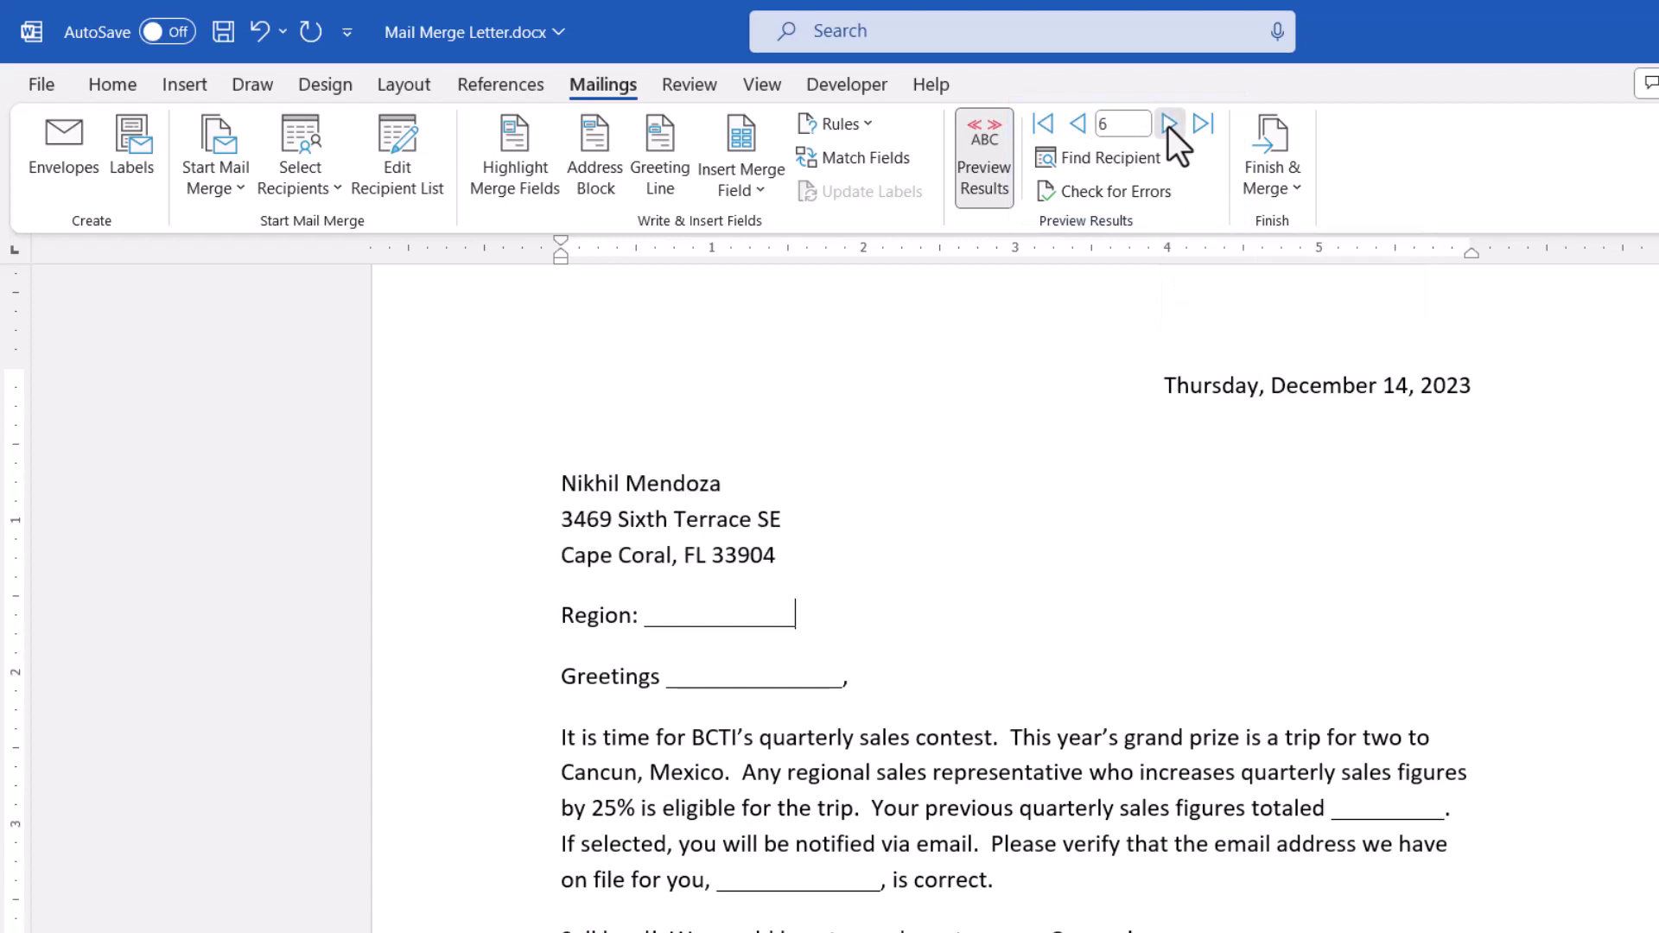
click(1168, 126)
click(1168, 126)
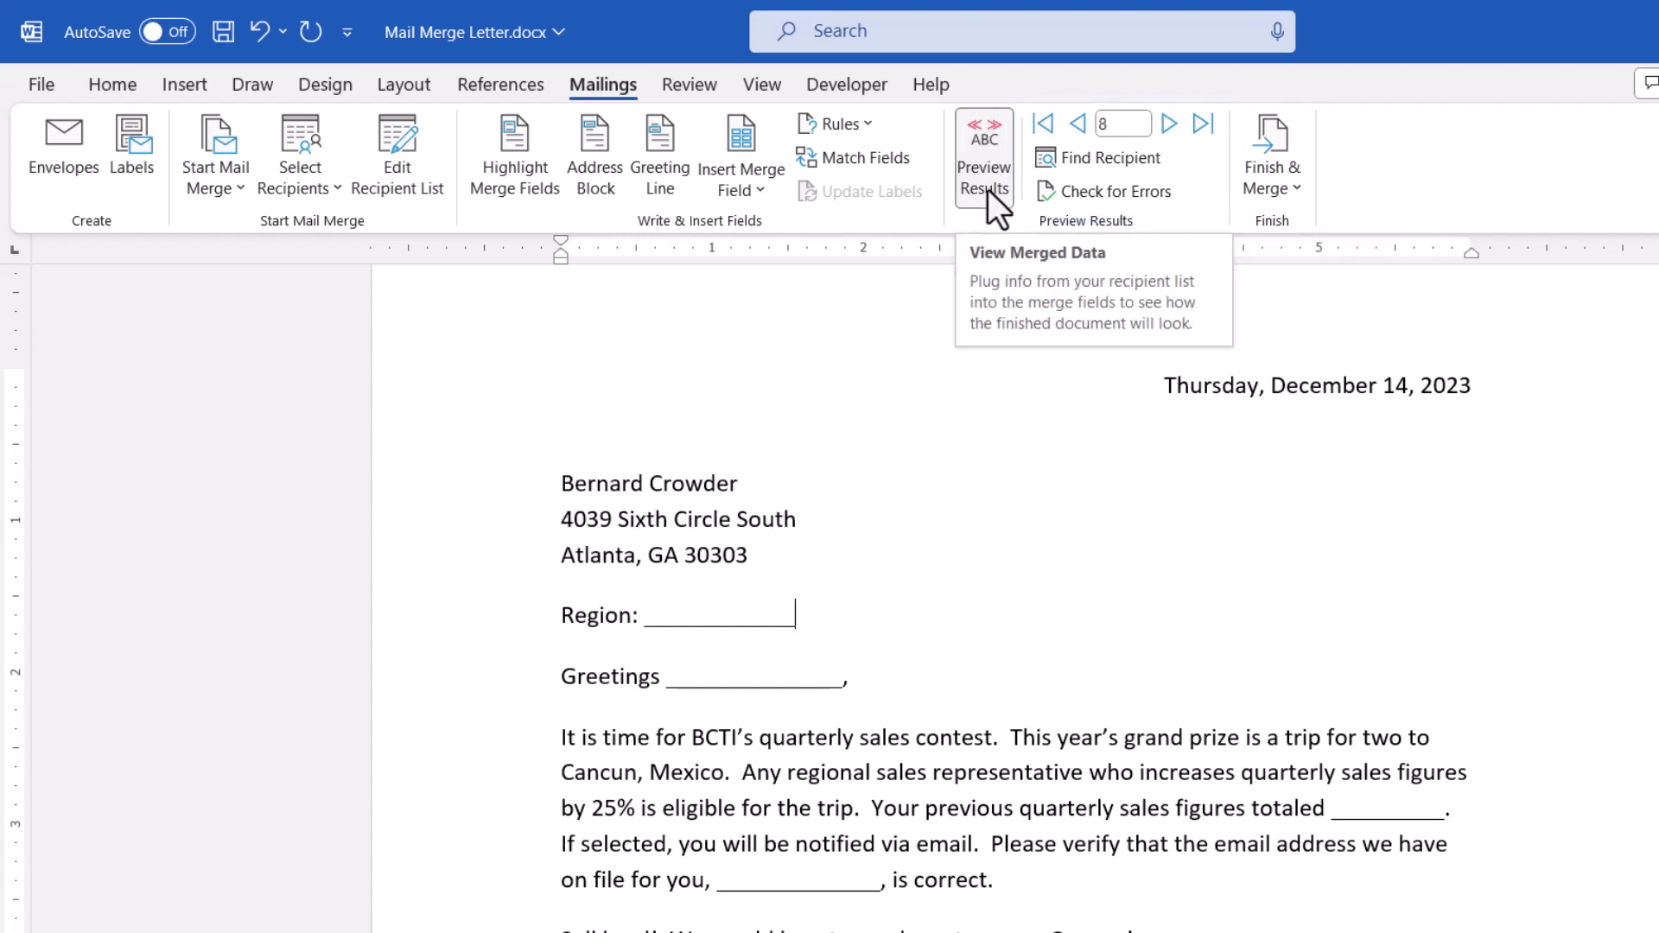
- Turn off the preview and replace the blank after 'Region:' with the «Region» field
click(988, 189)
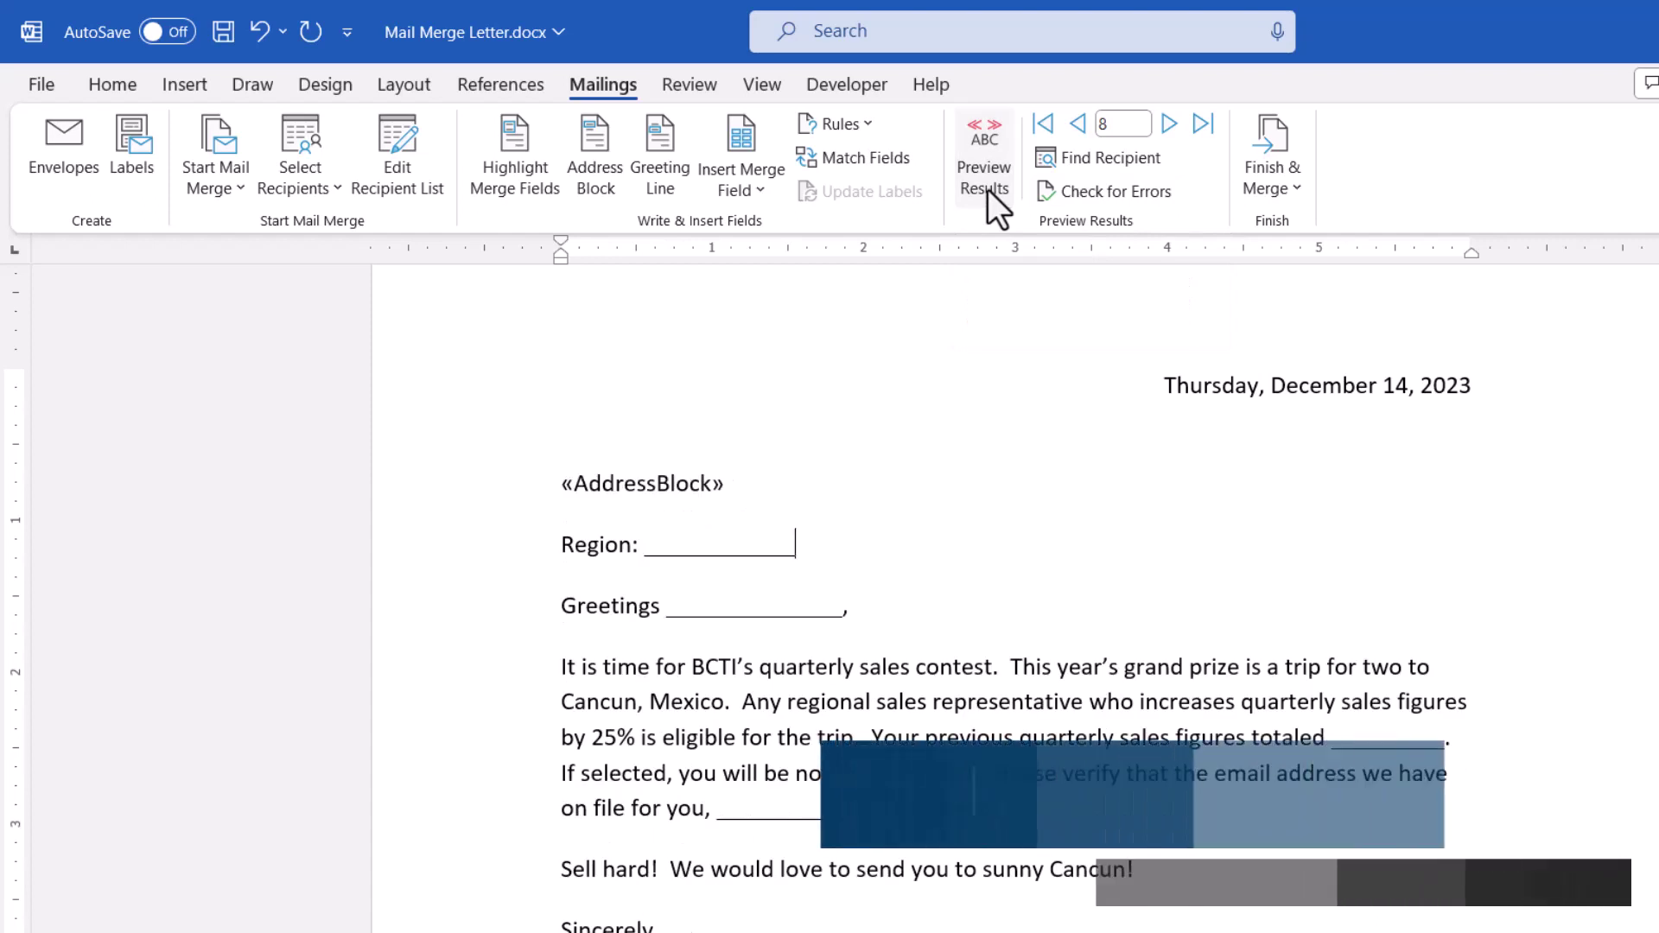
click(717, 552)
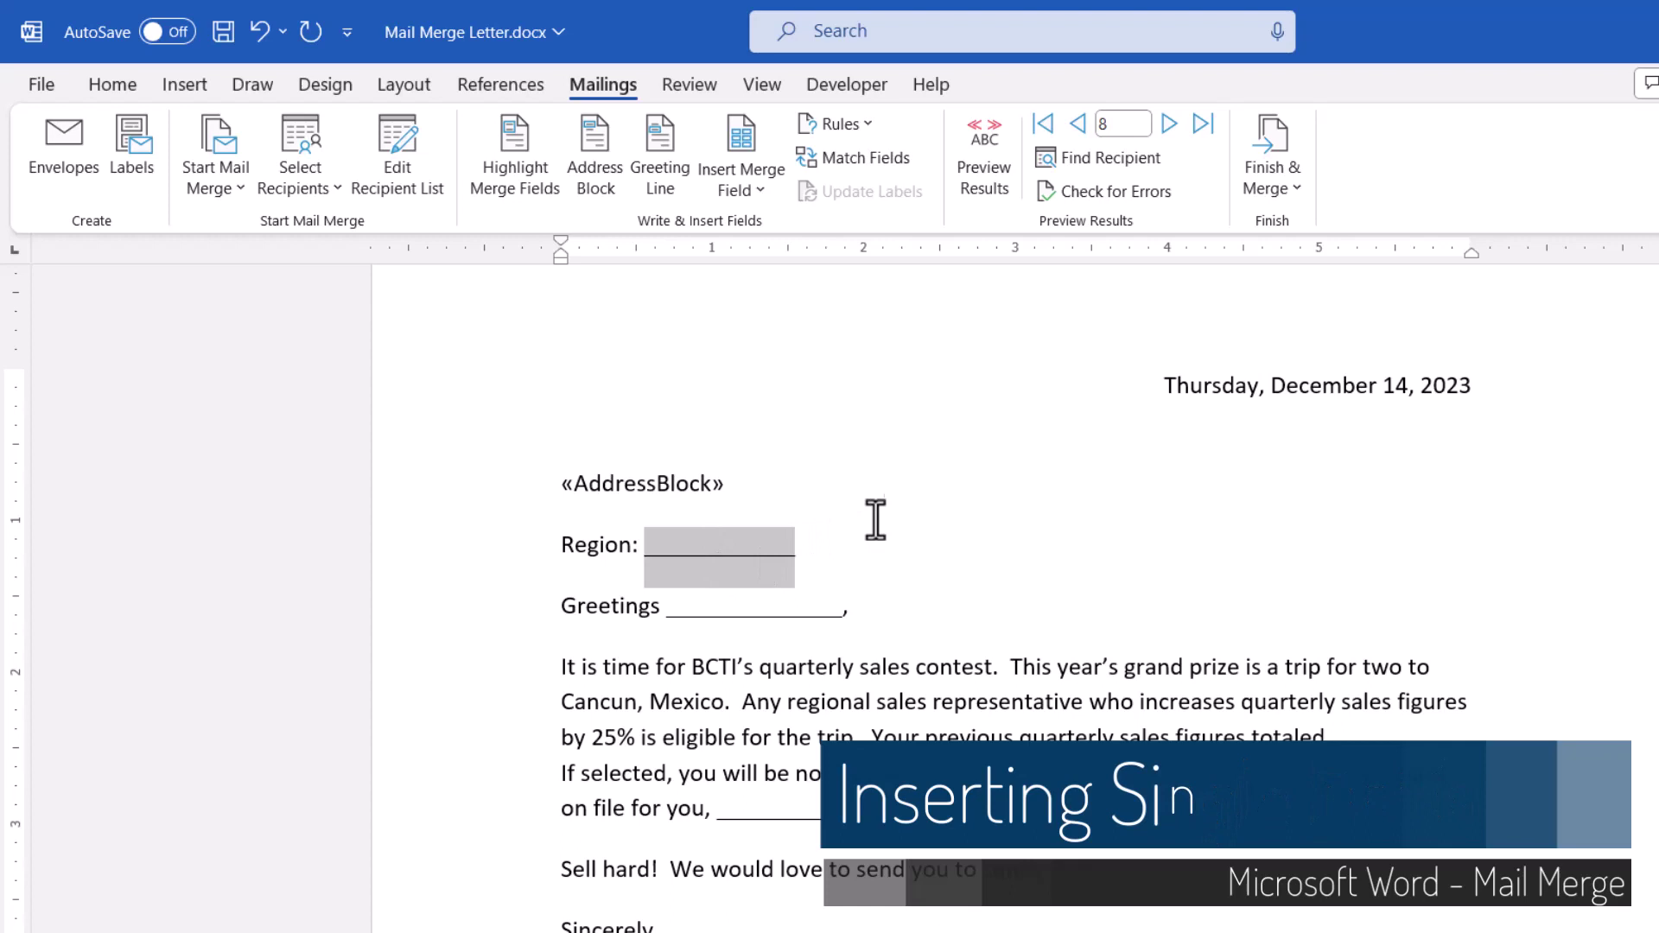
key(Delete)
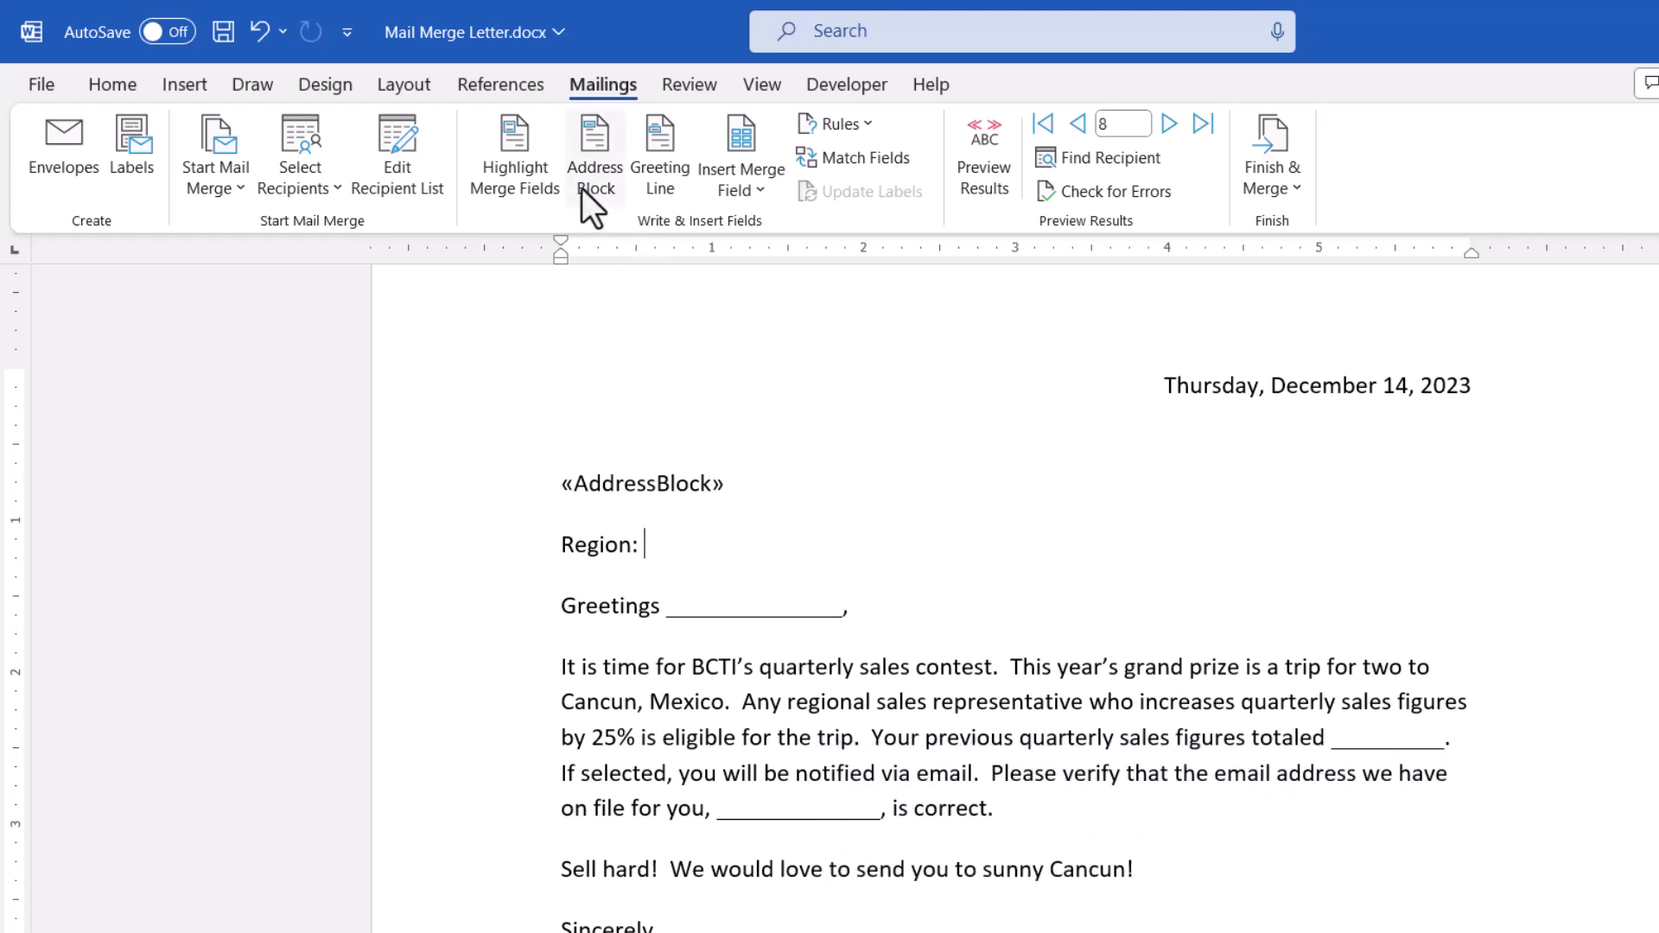
click(760, 183)
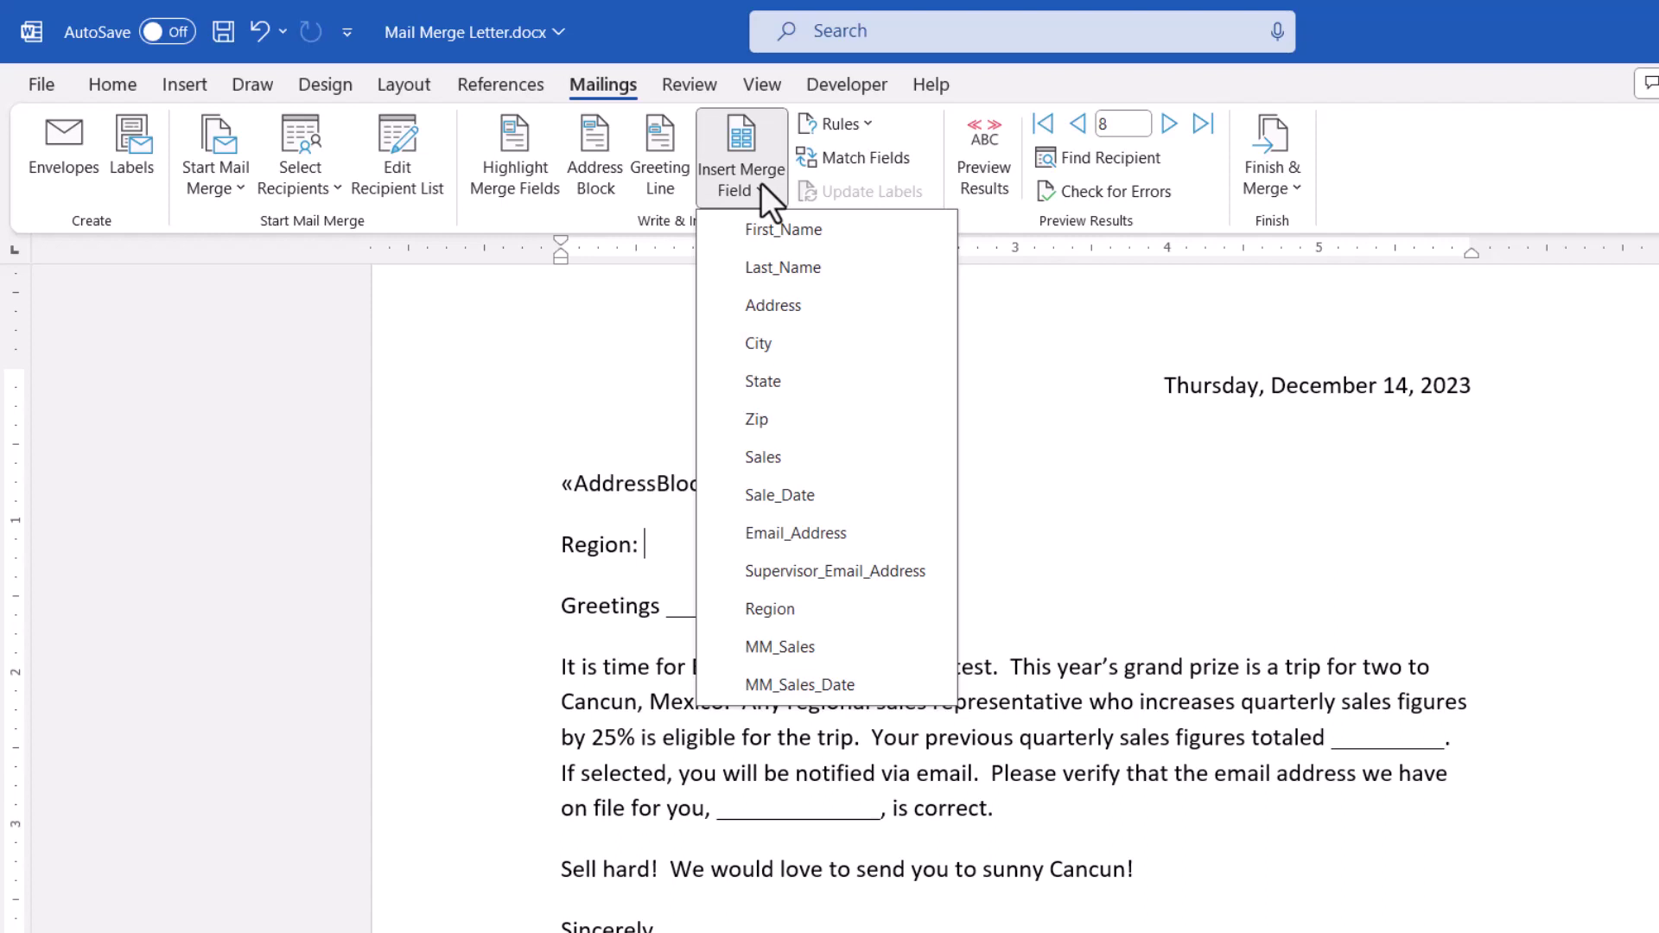
click(776, 610)
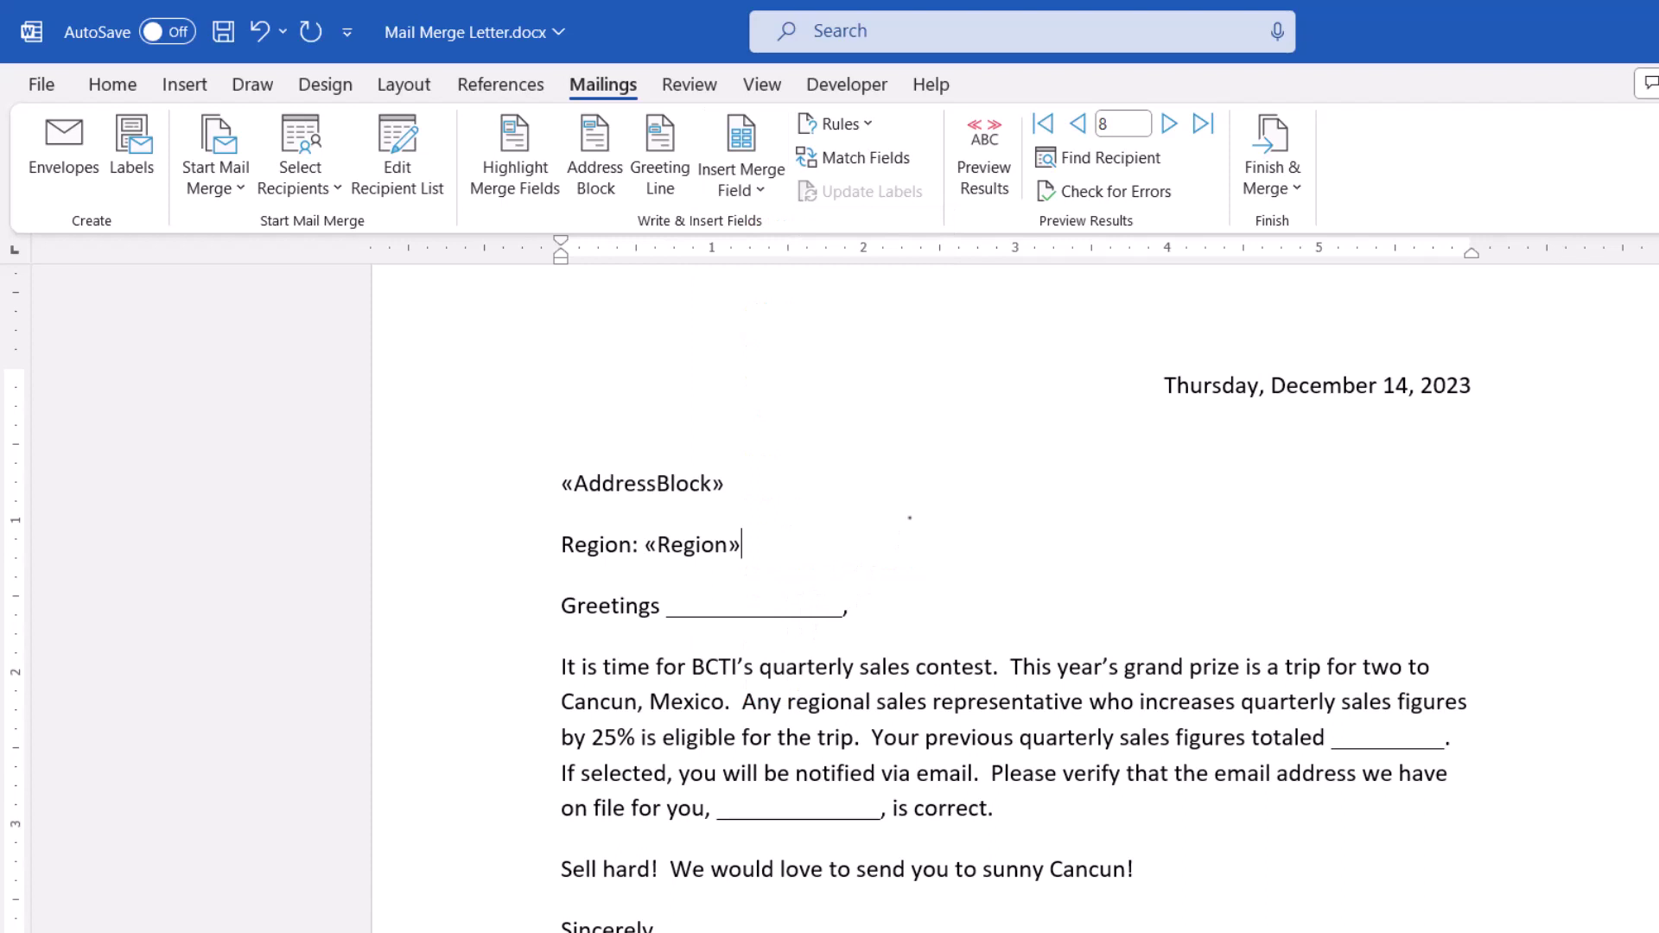
- Delete the blank line after 'Greetings'
drag(668, 610, 845, 612)
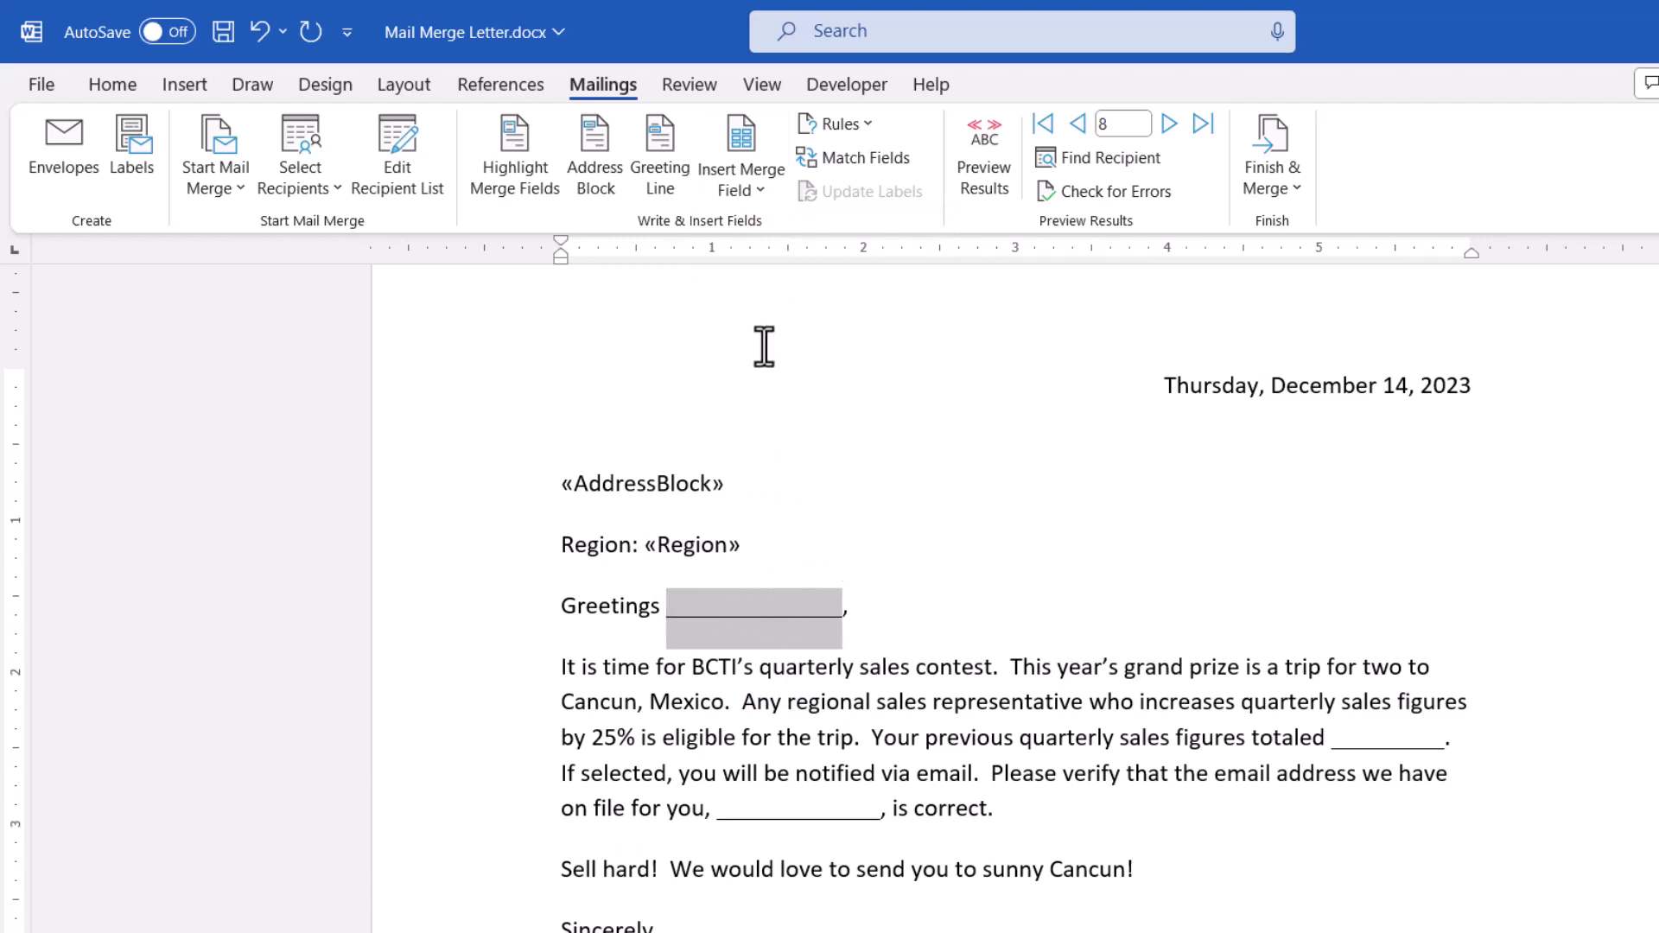
key(Delete)
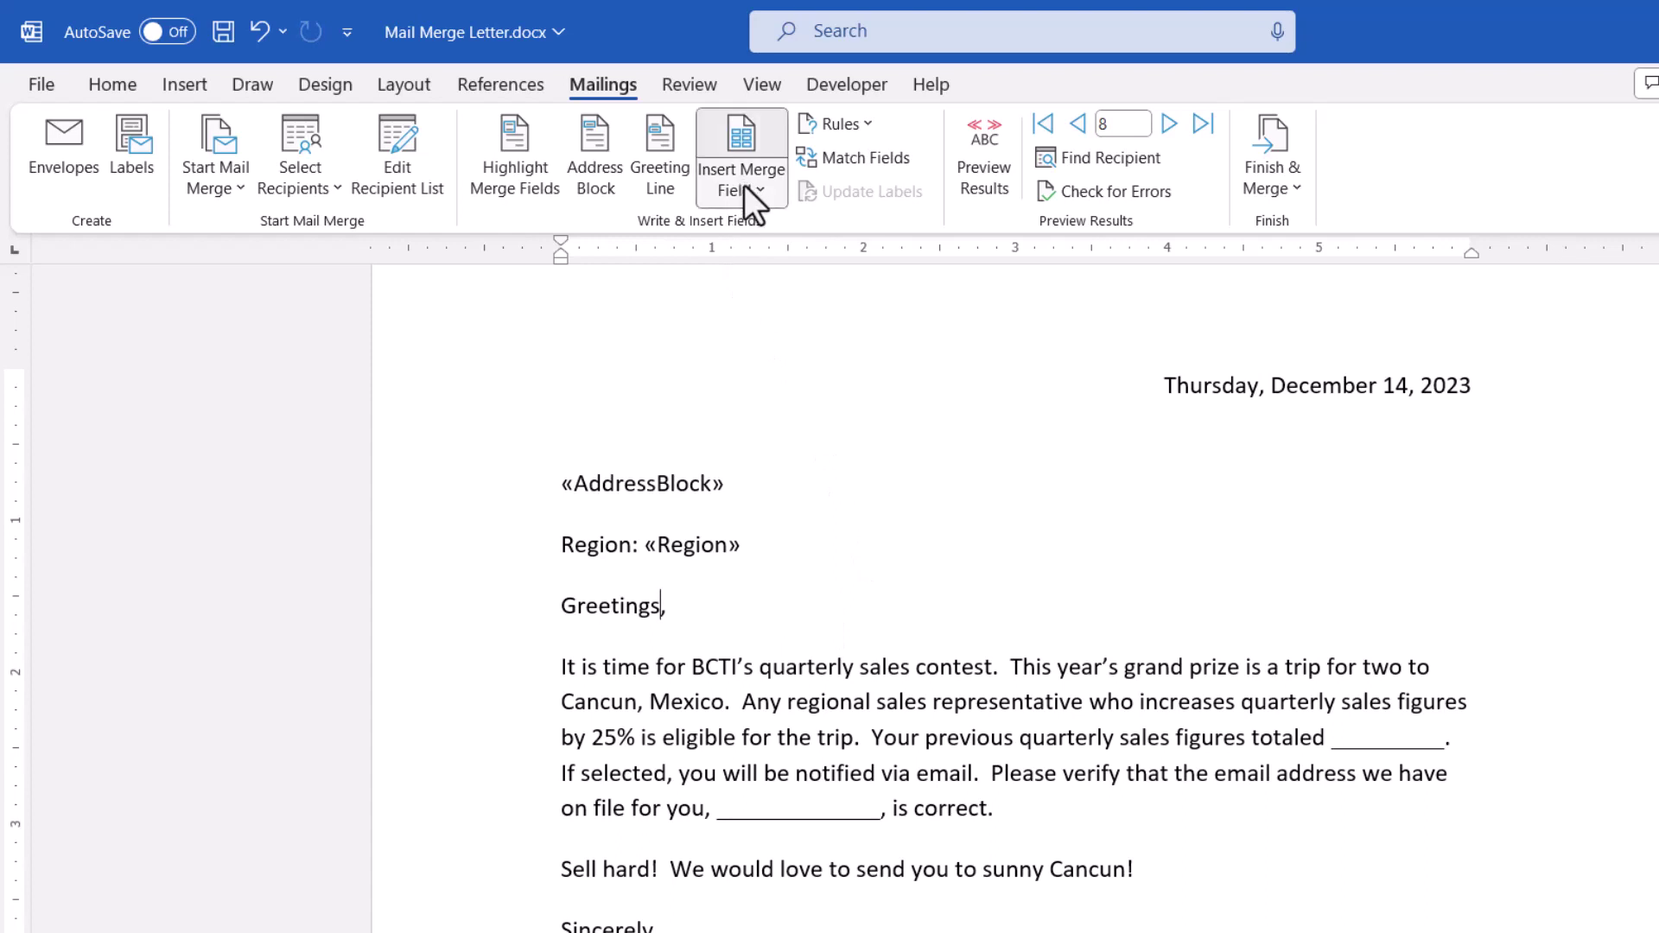
click(745, 185)
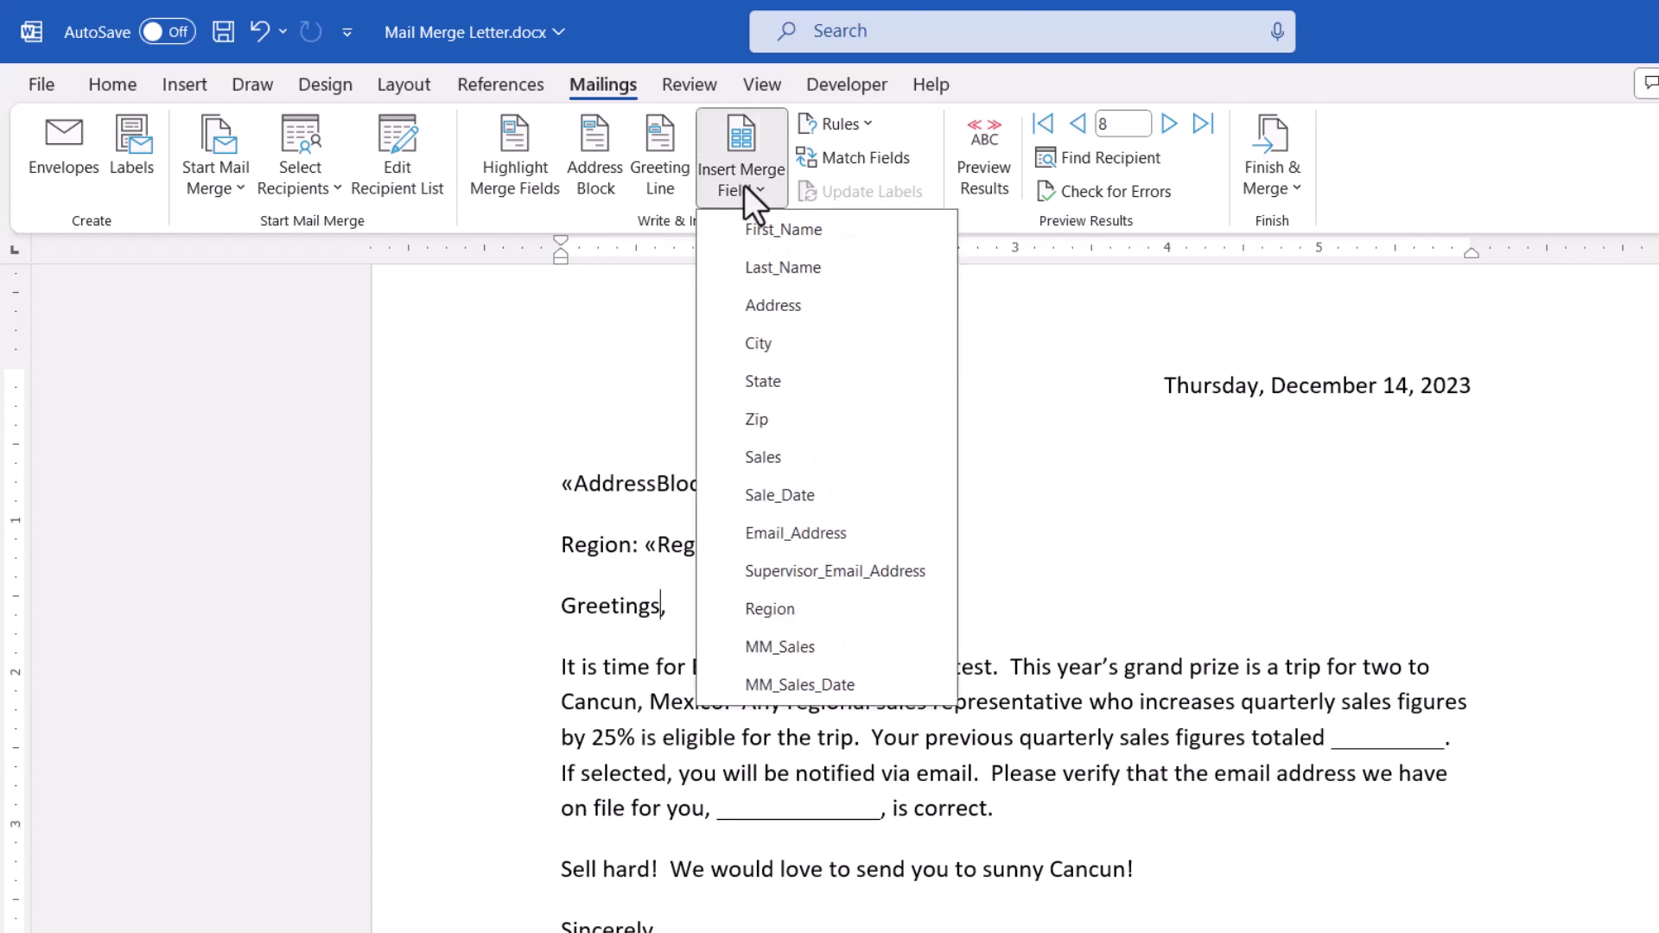
- Insert «First_Name» after Greetings and replace the blank after 'totaled' with «Sales»
click(864, 240)
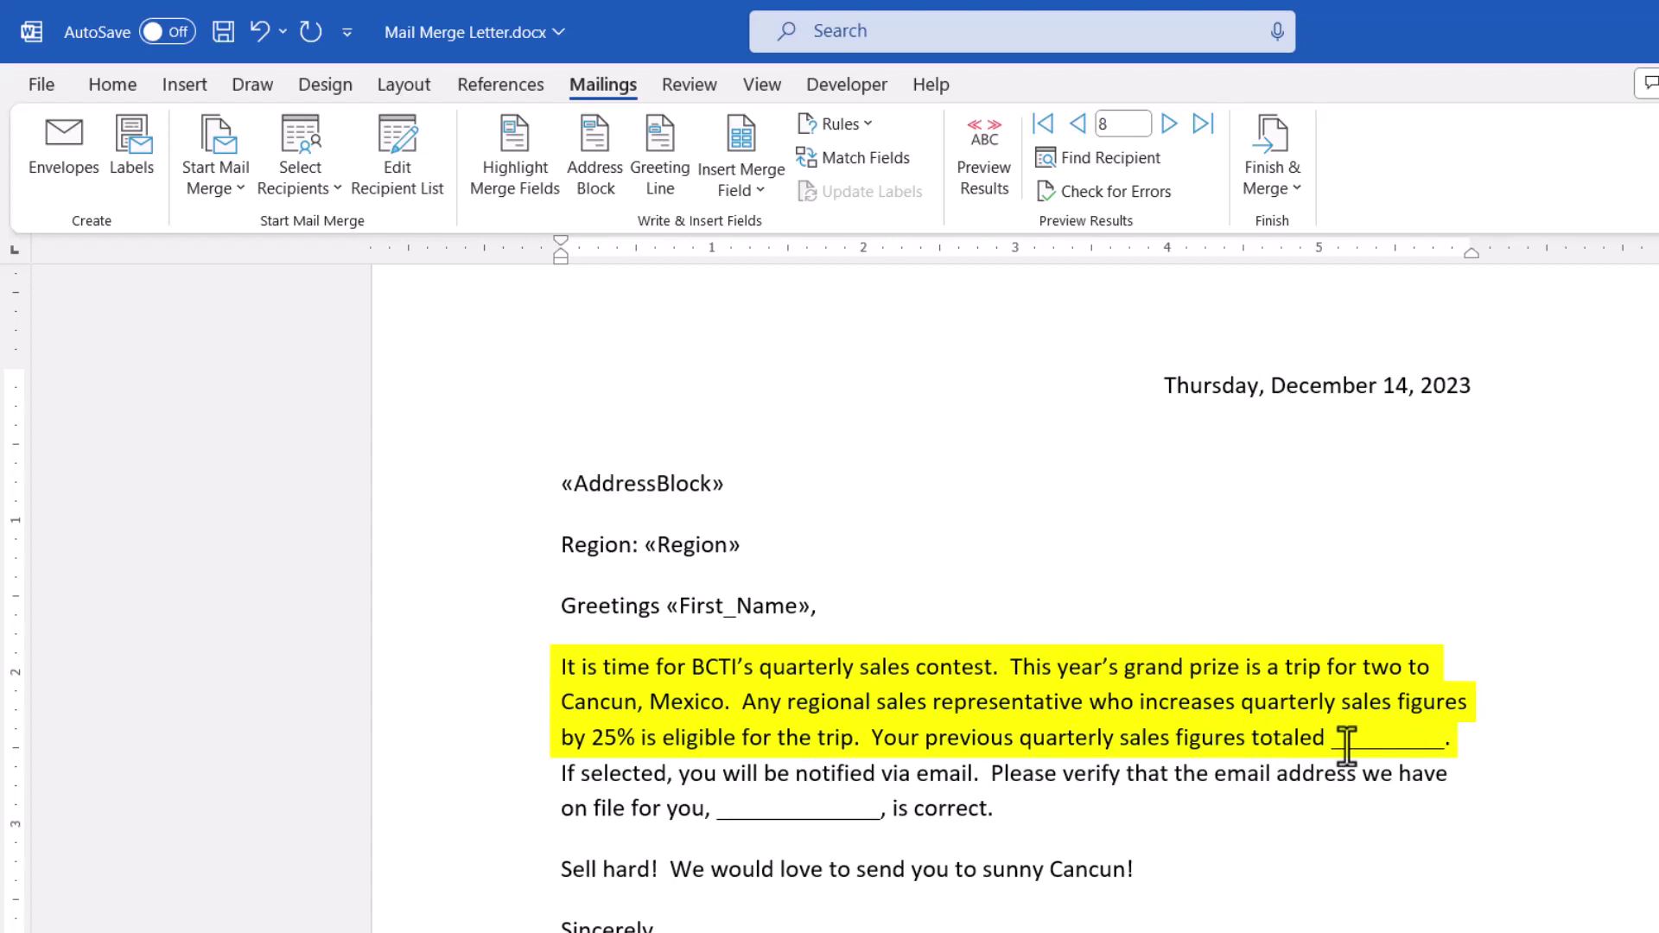
drag(1332, 737, 1457, 739)
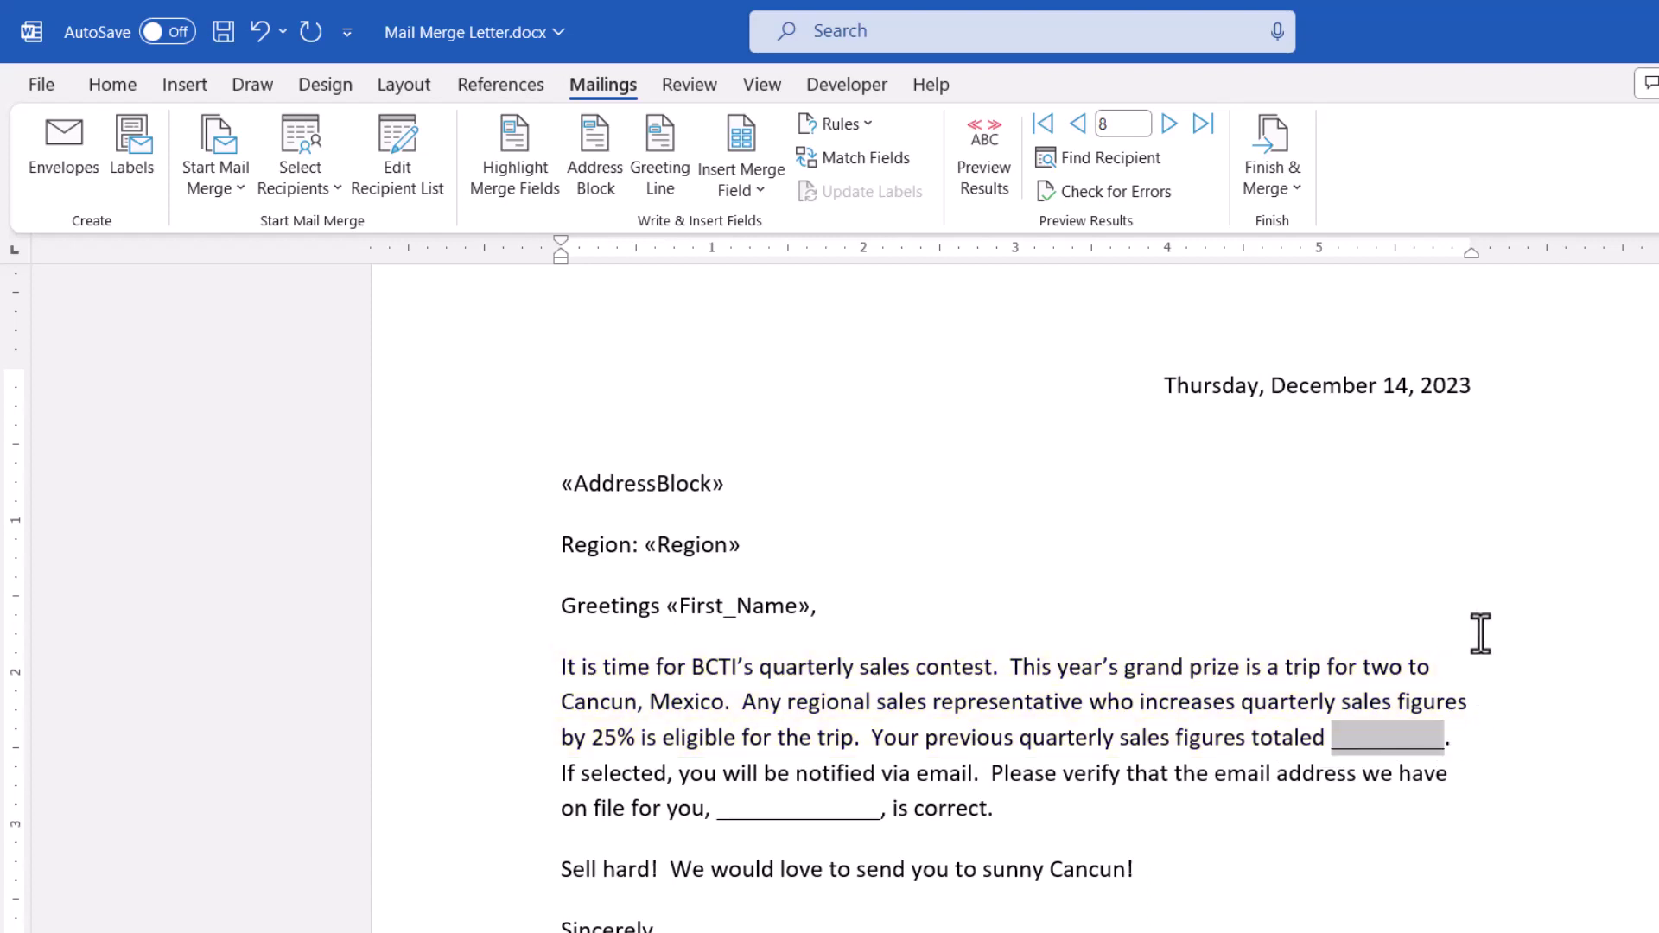
key(Delete)
click(765, 183)
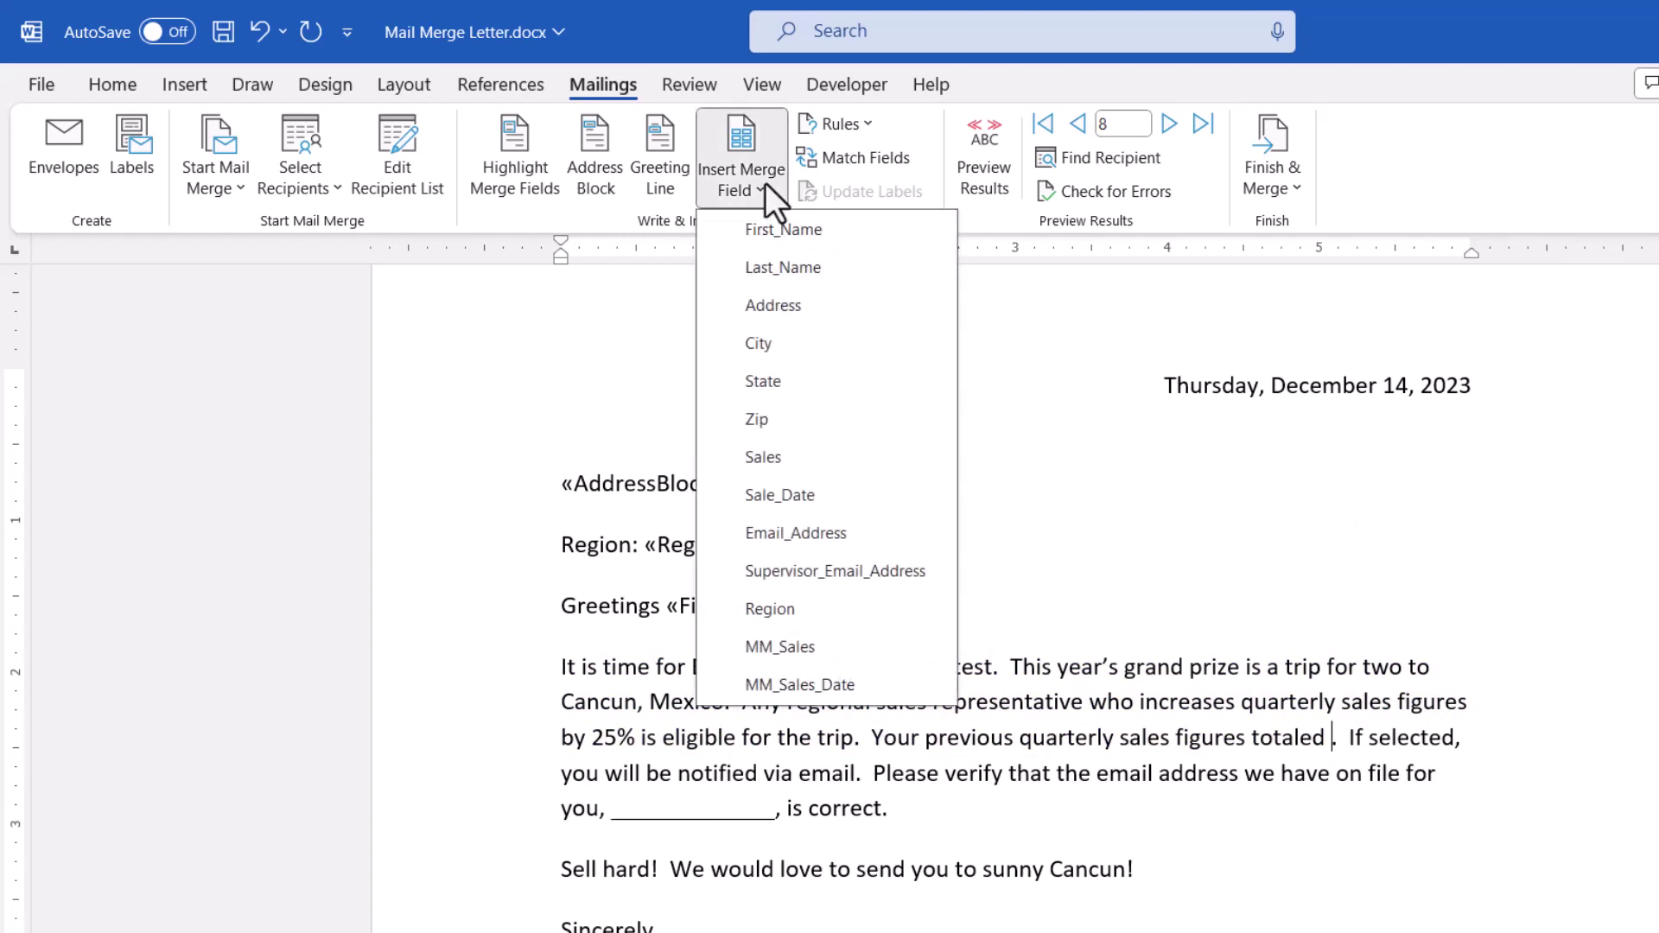
click(798, 453)
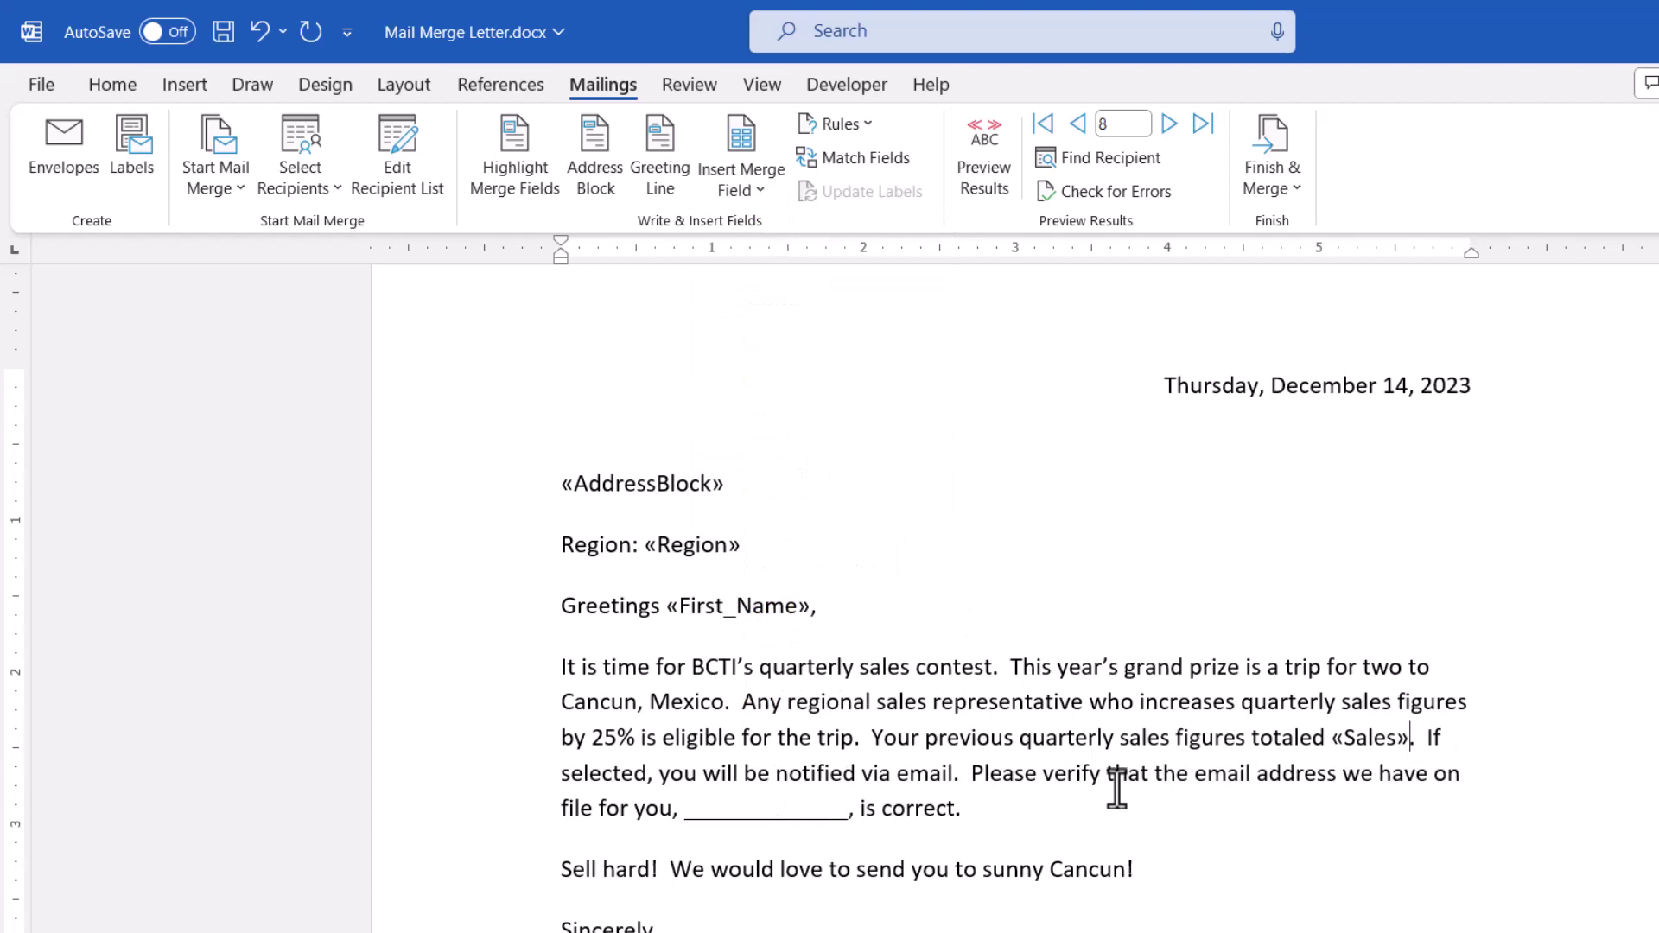
- Replace the blank after 'file for you,' with the «Email_Address» field
double_click(815, 813)
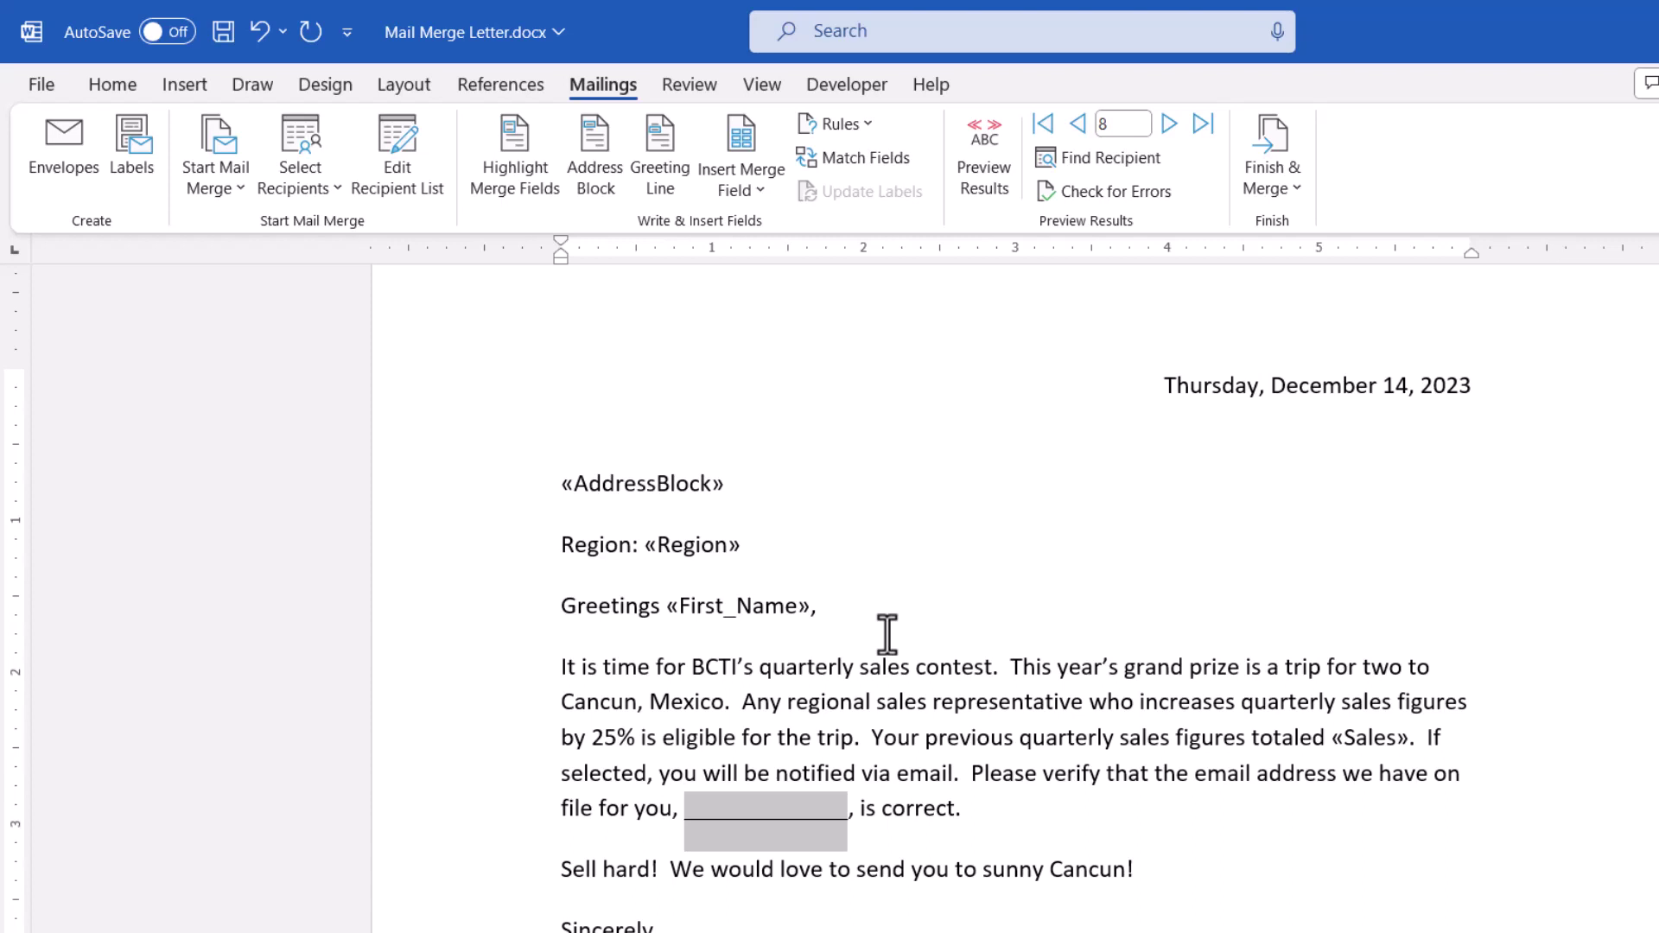
click(726, 189)
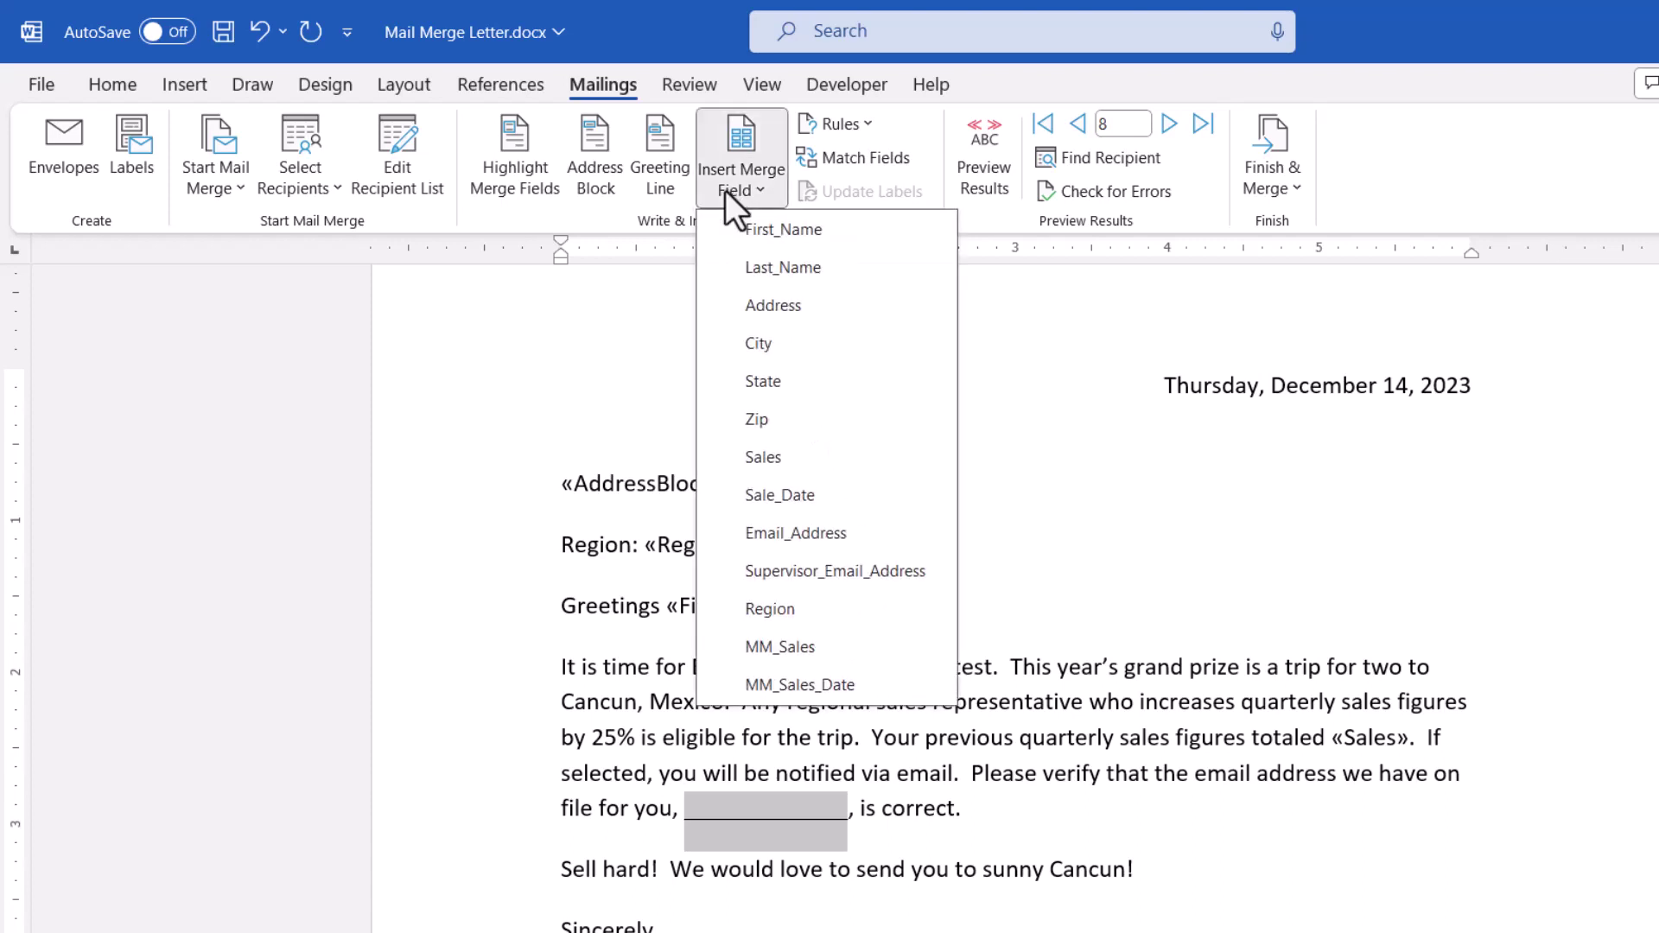
click(842, 534)
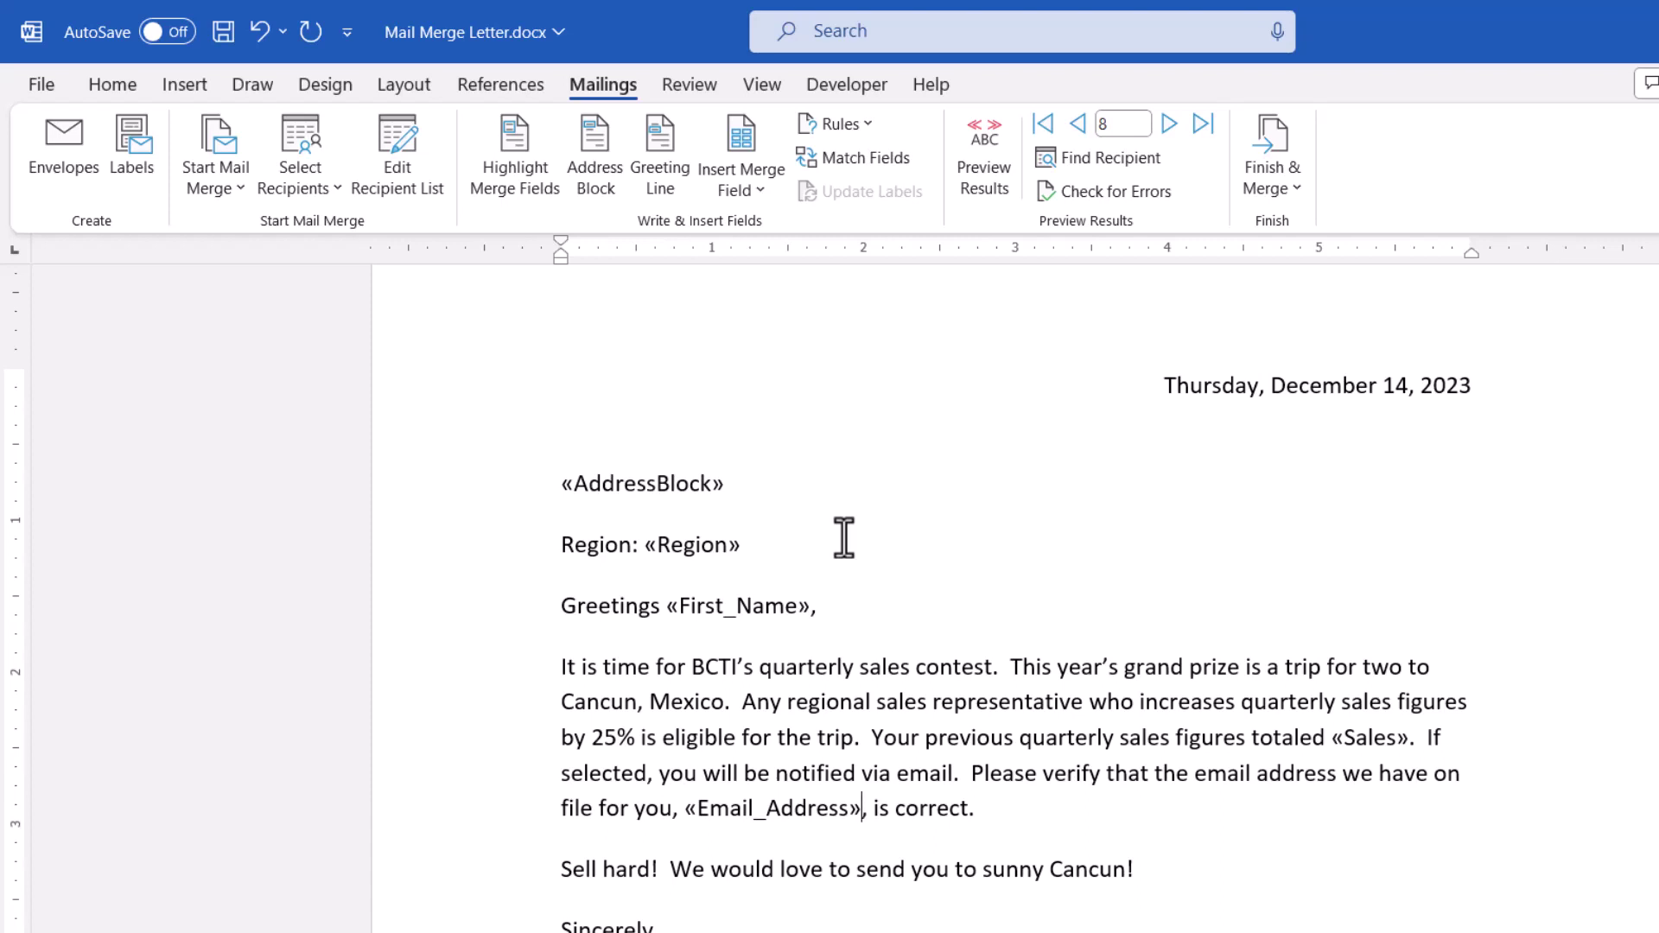
- Preview the merged letters and browse the records, ending at recipient 37
click(989, 133)
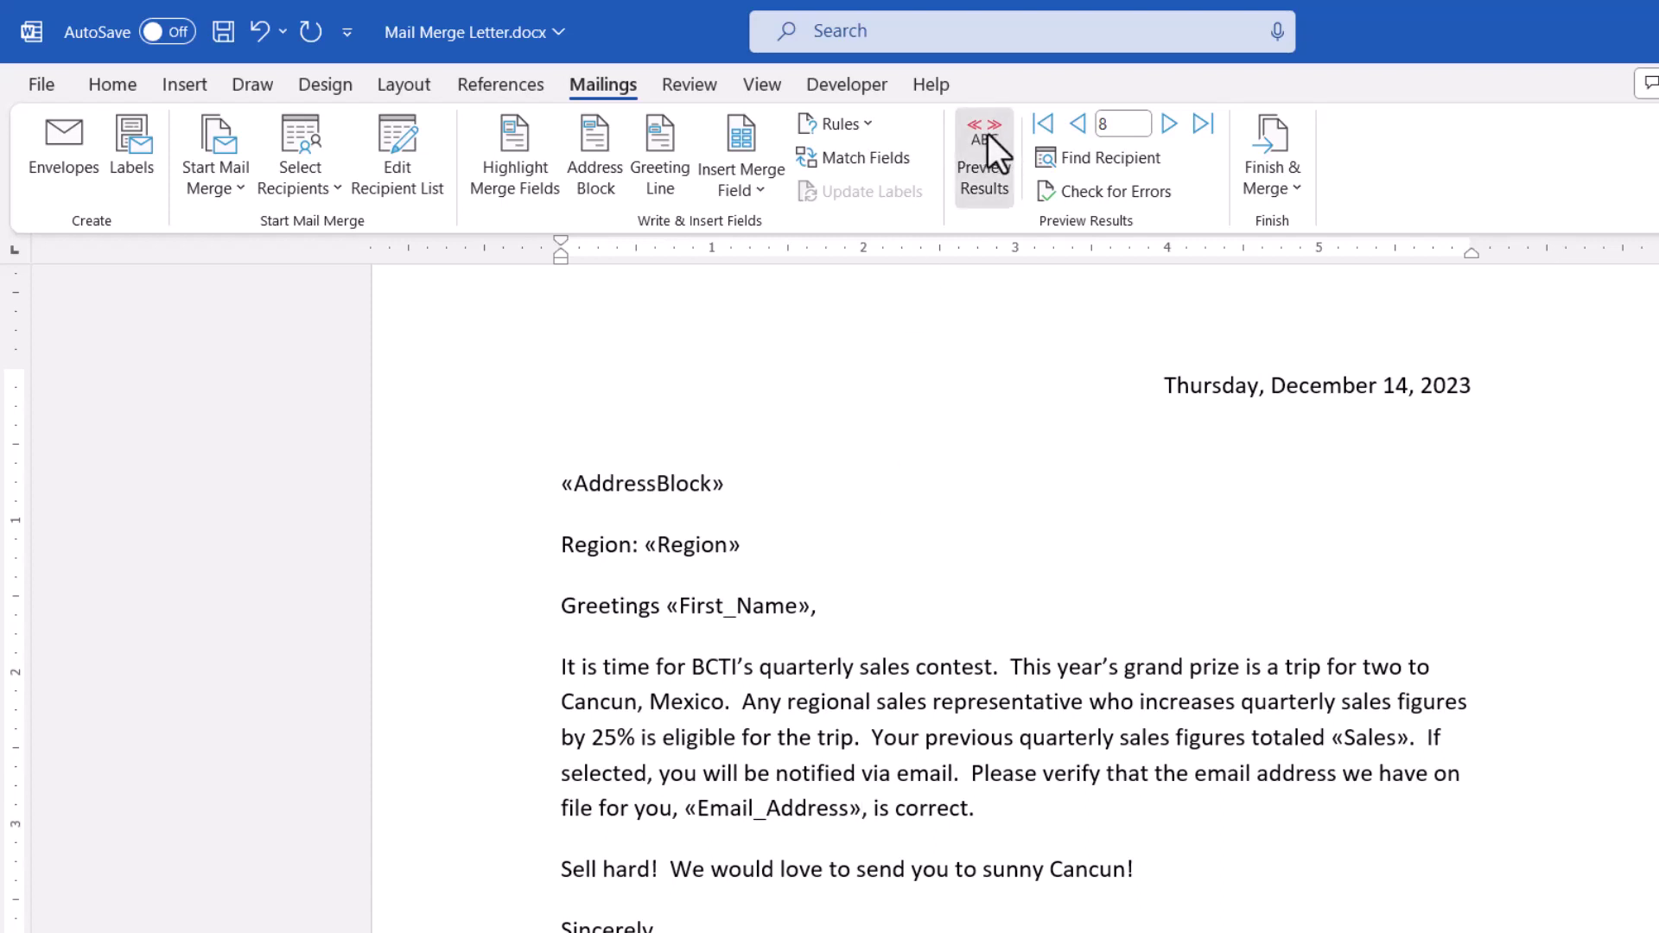
click(1078, 124)
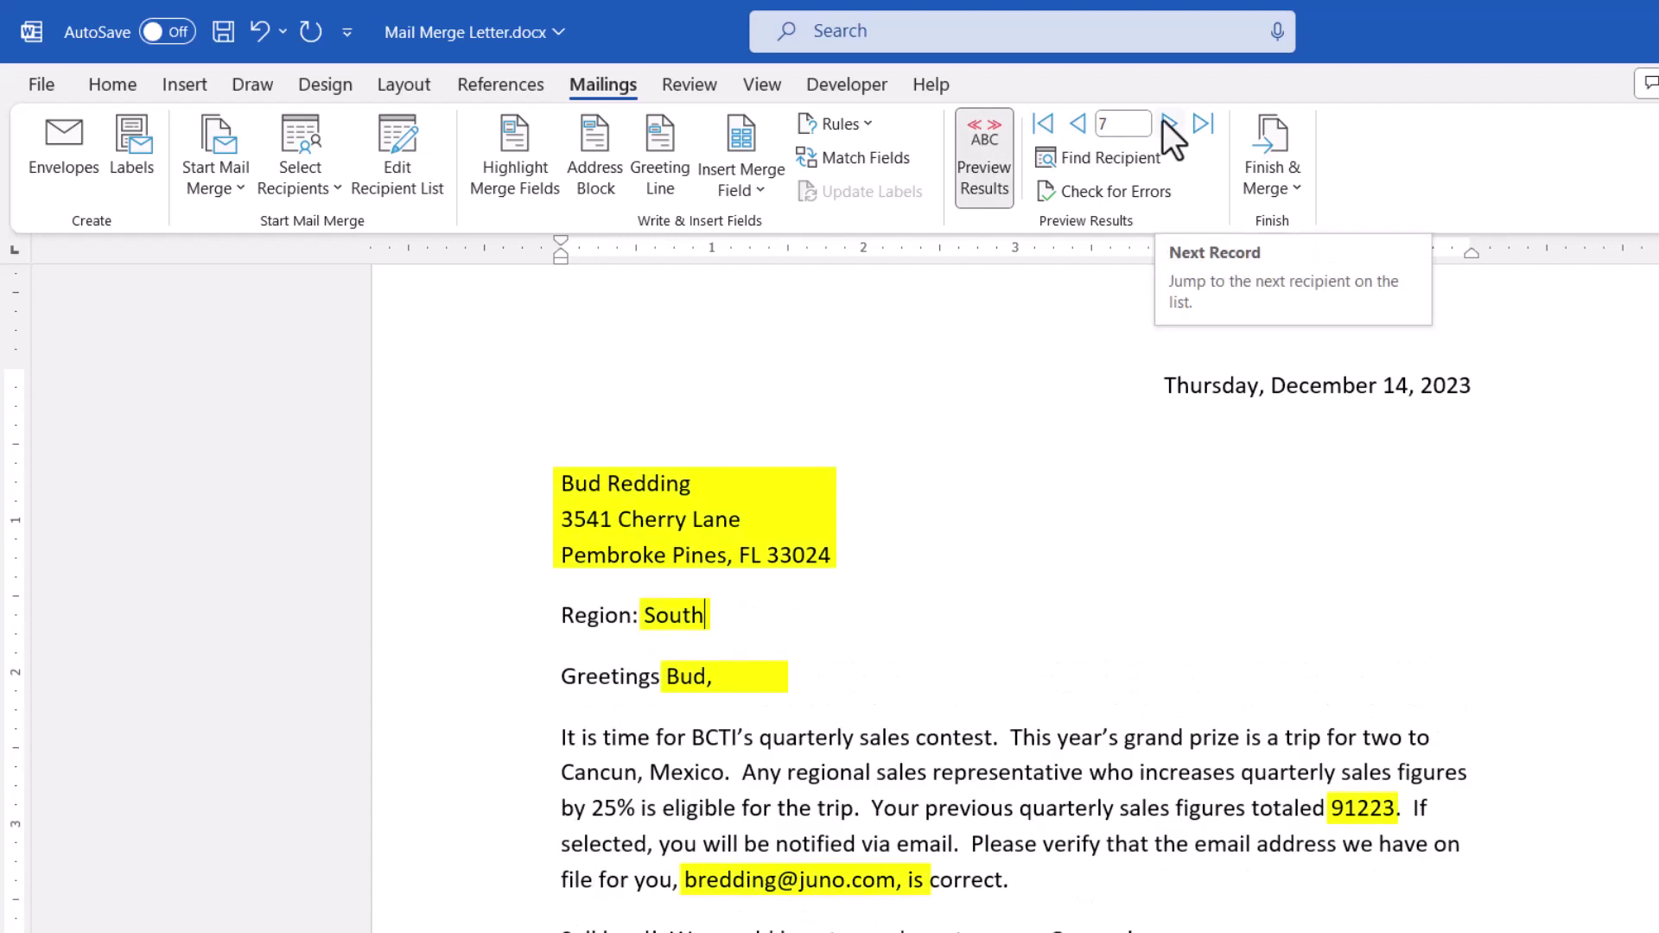
click(1169, 124)
click(1169, 124)
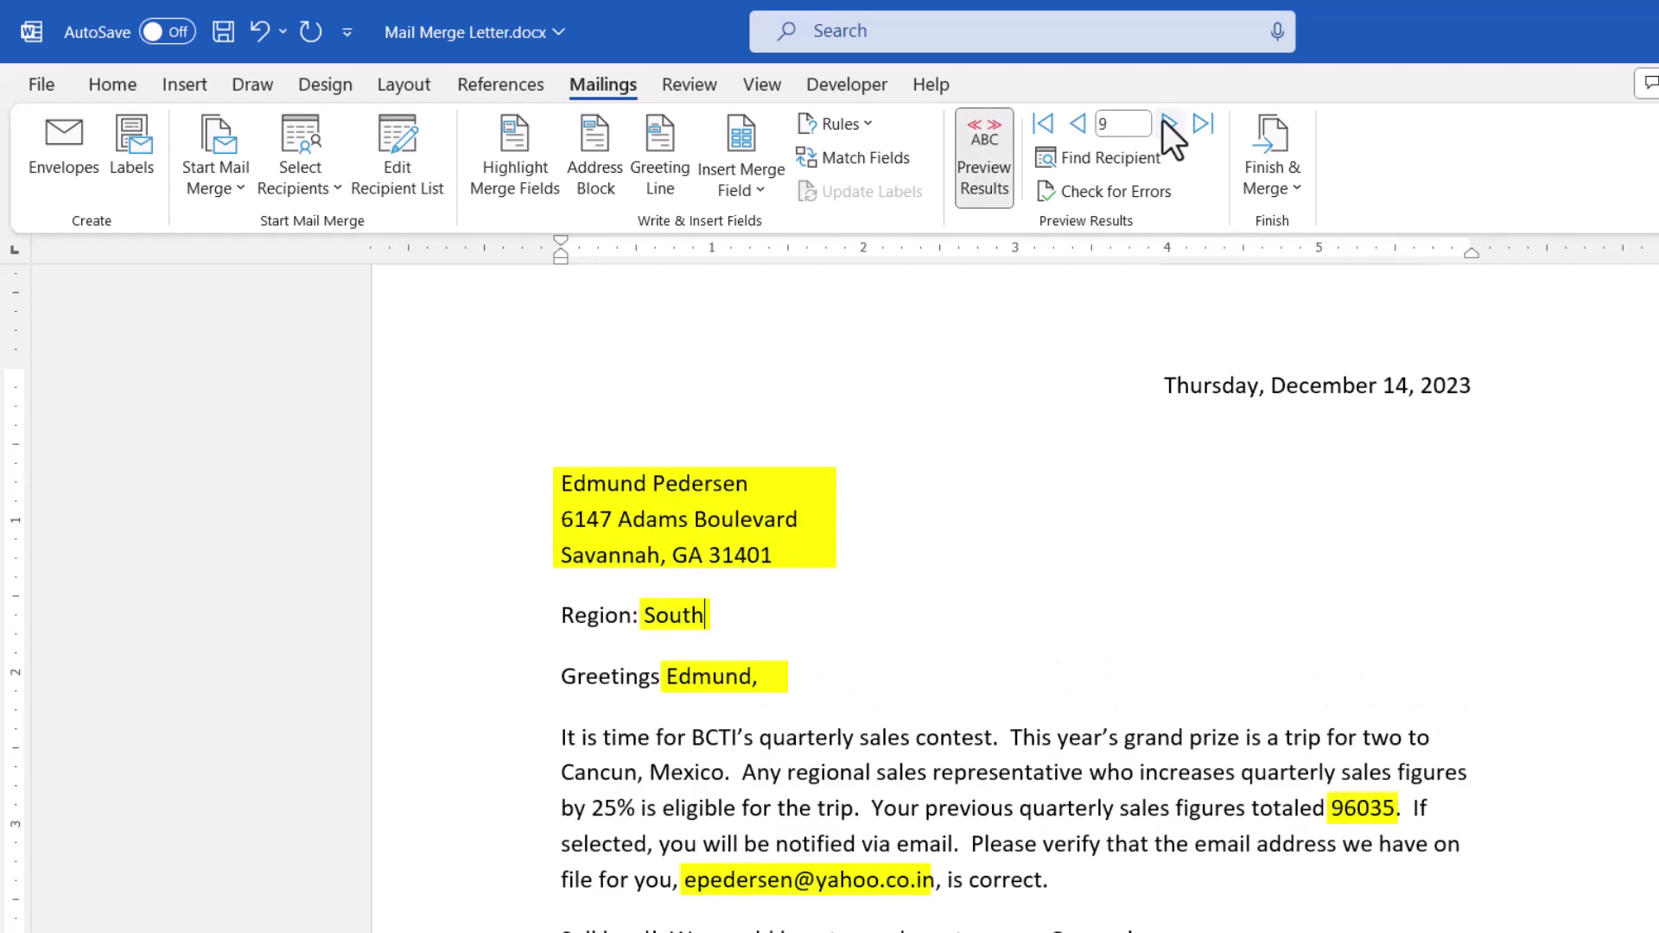
click(1169, 123)
click(1166, 124)
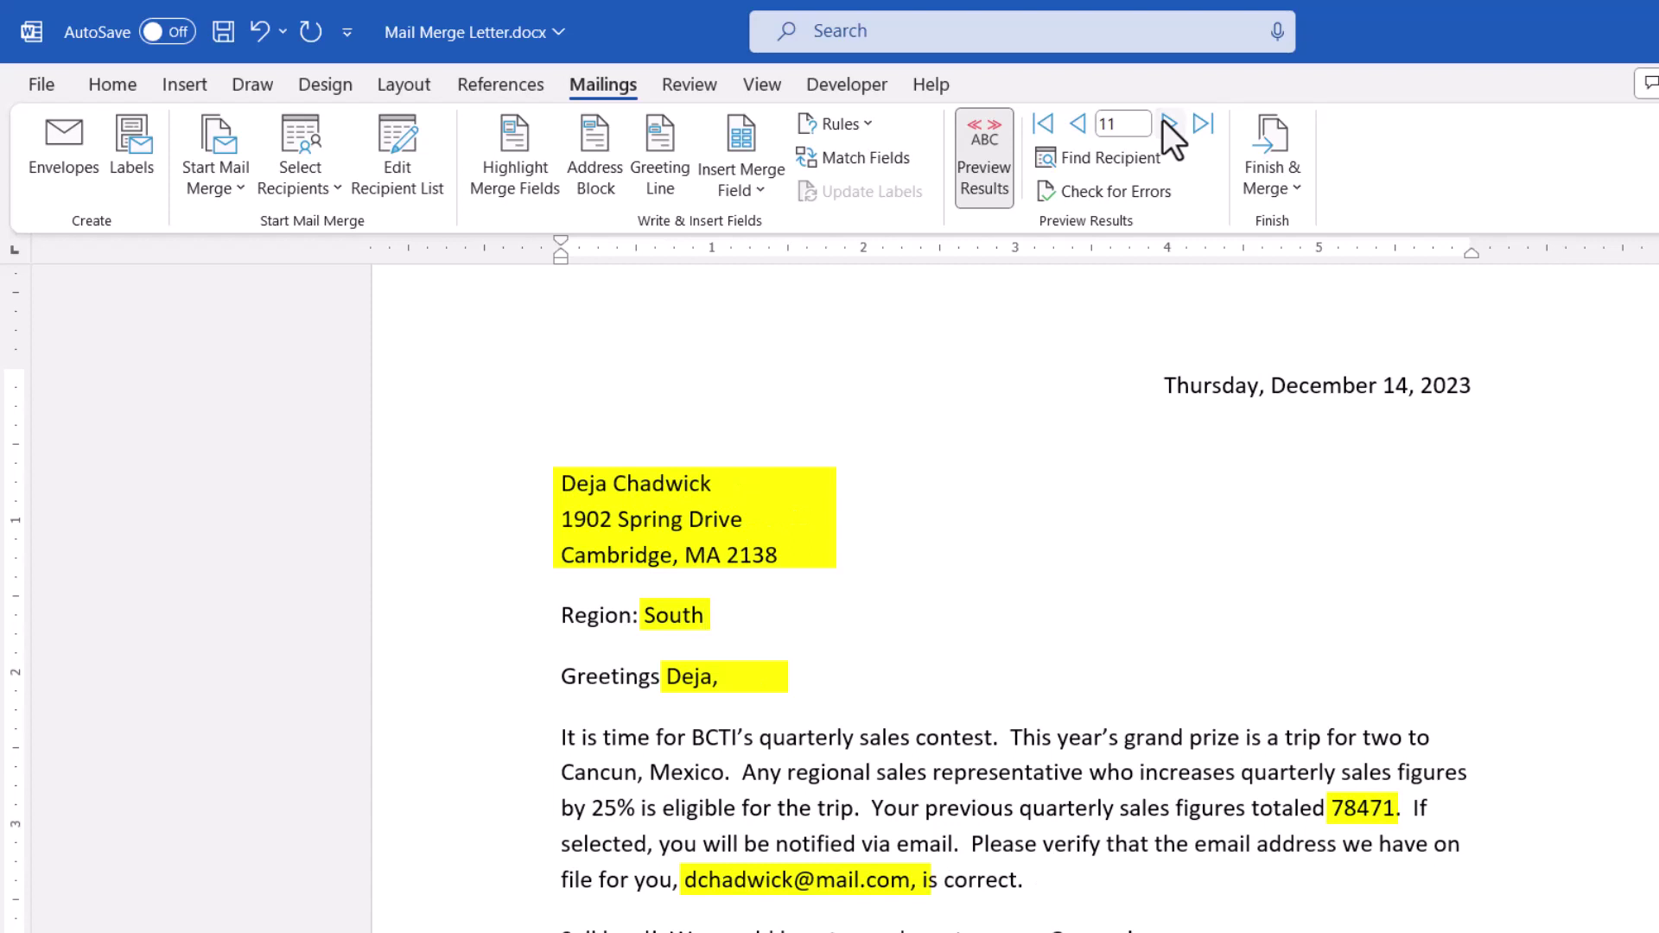
click(1167, 124)
click(1167, 123)
click(1167, 124)
click(1167, 123)
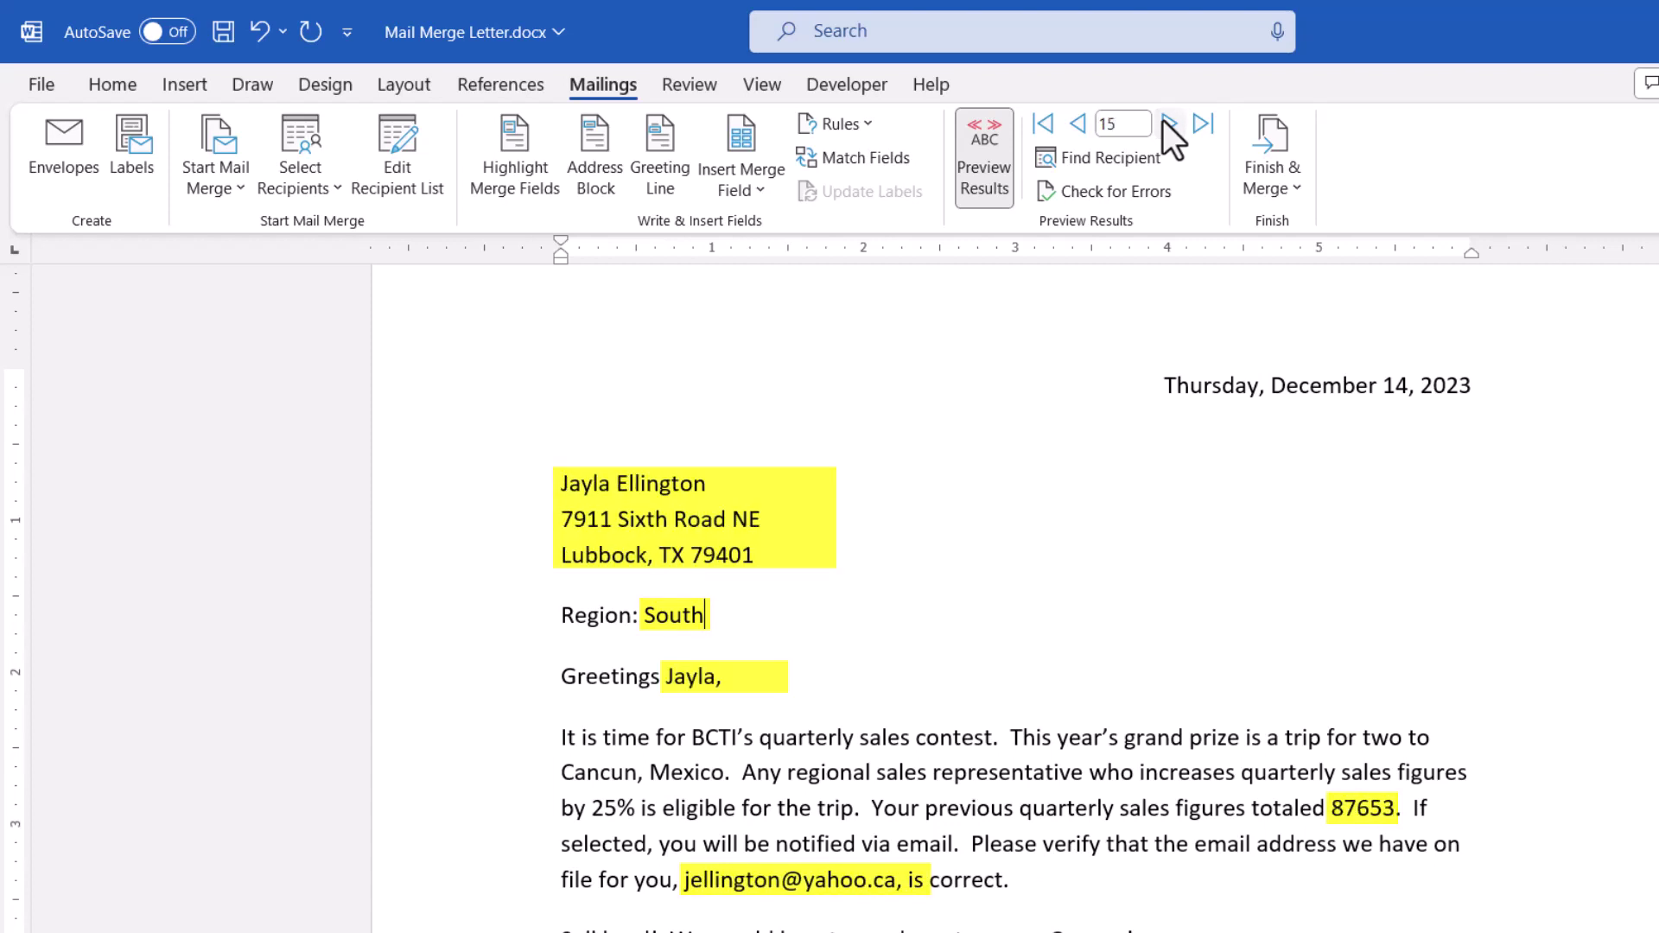
click(1166, 123)
click(1203, 123)
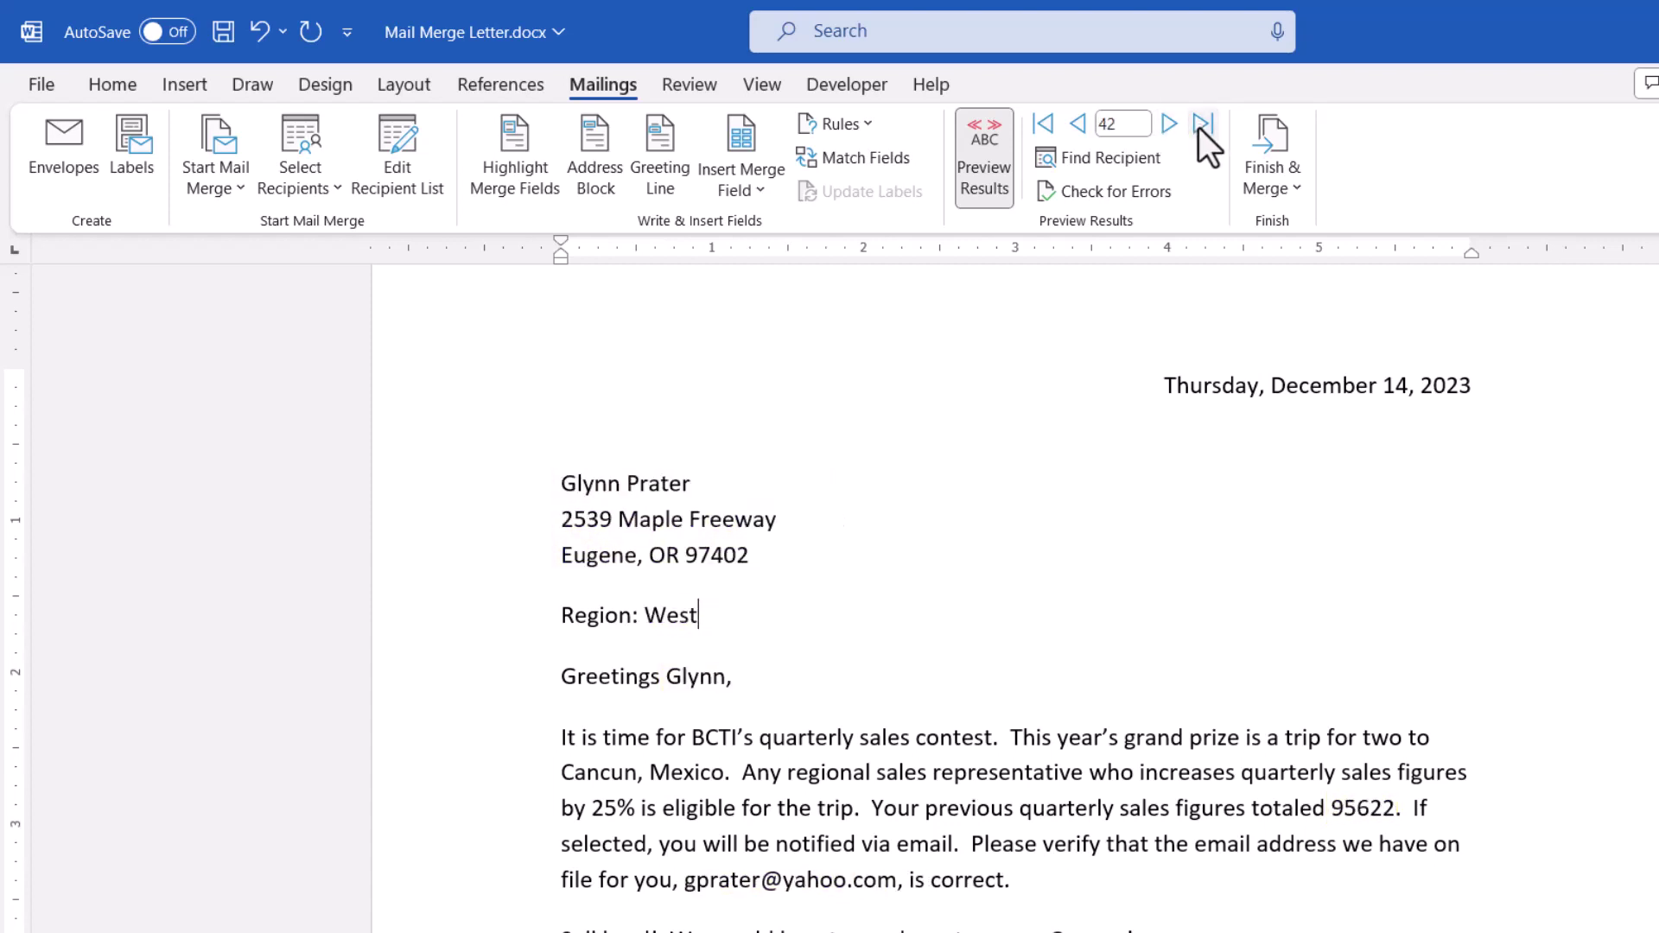
click(1076, 124)
click(1076, 124)
click(1076, 124)
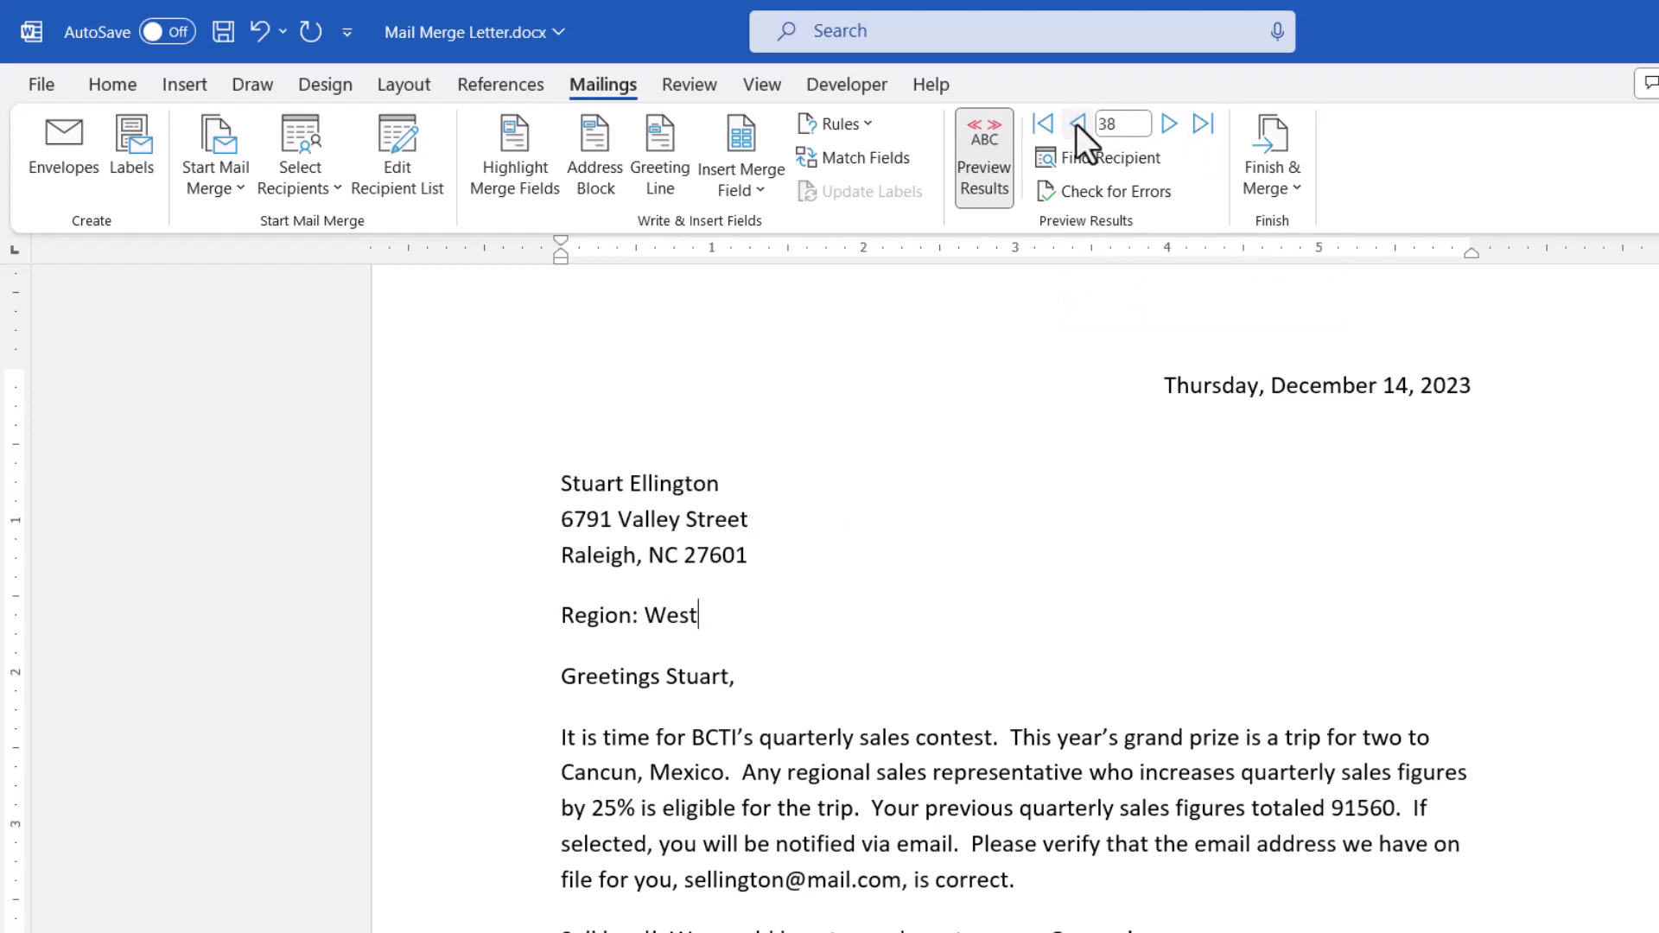
click(1076, 123)
click(1076, 124)
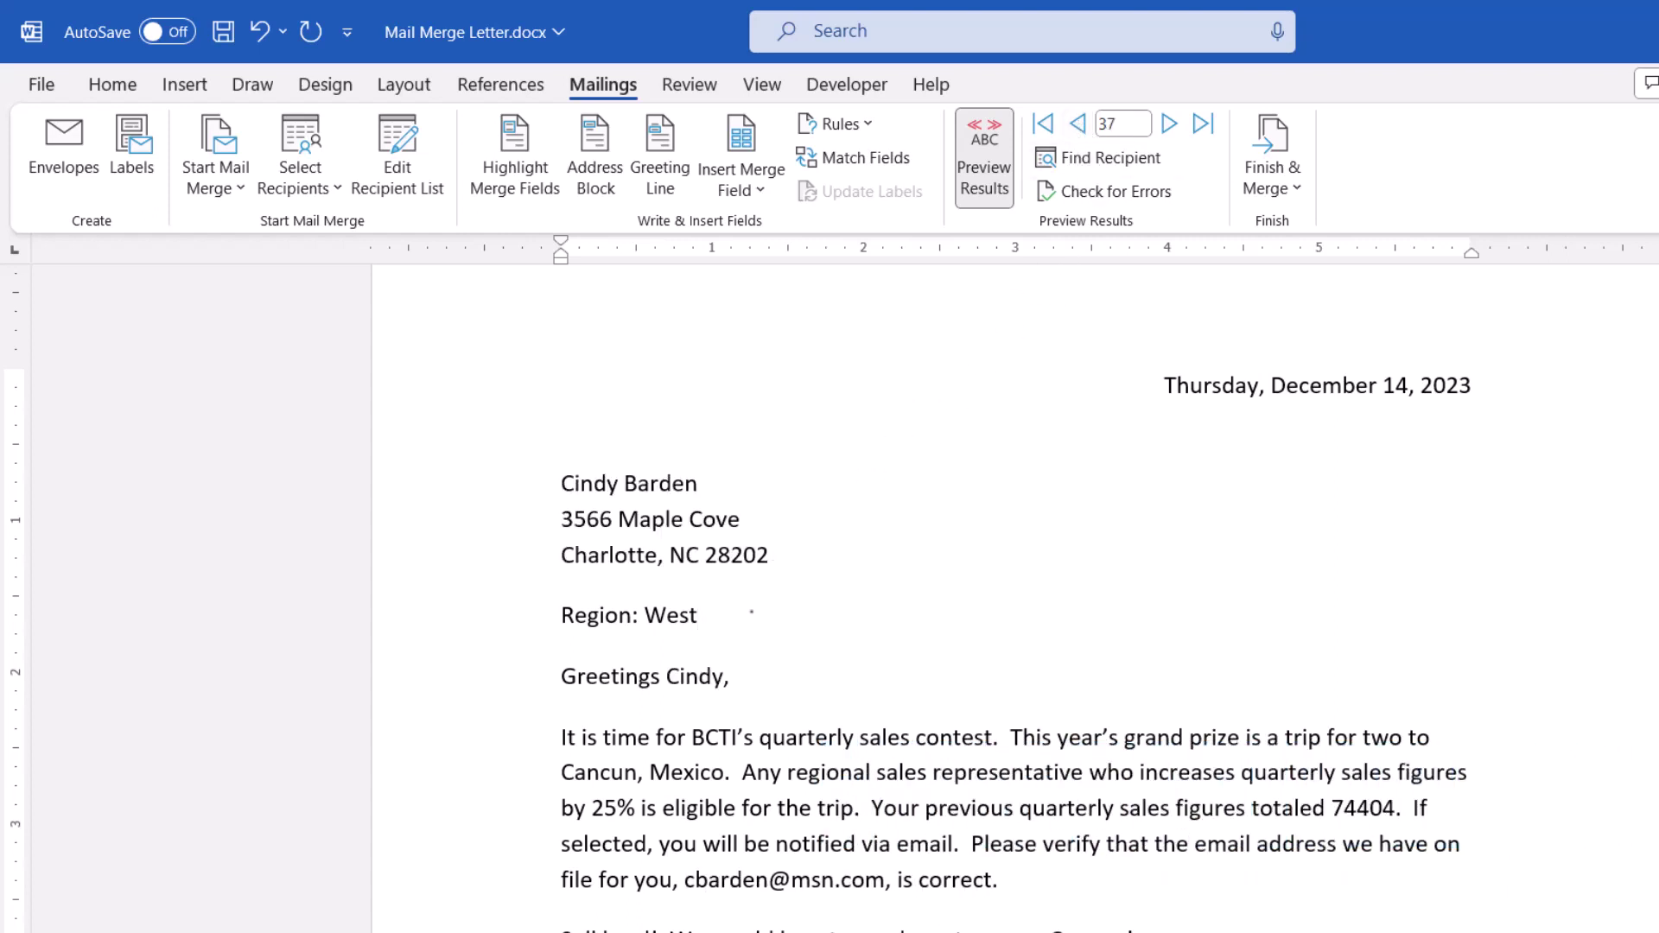
- Check the greeting name, region, address block, sales figure and email show field shading
click(696, 676)
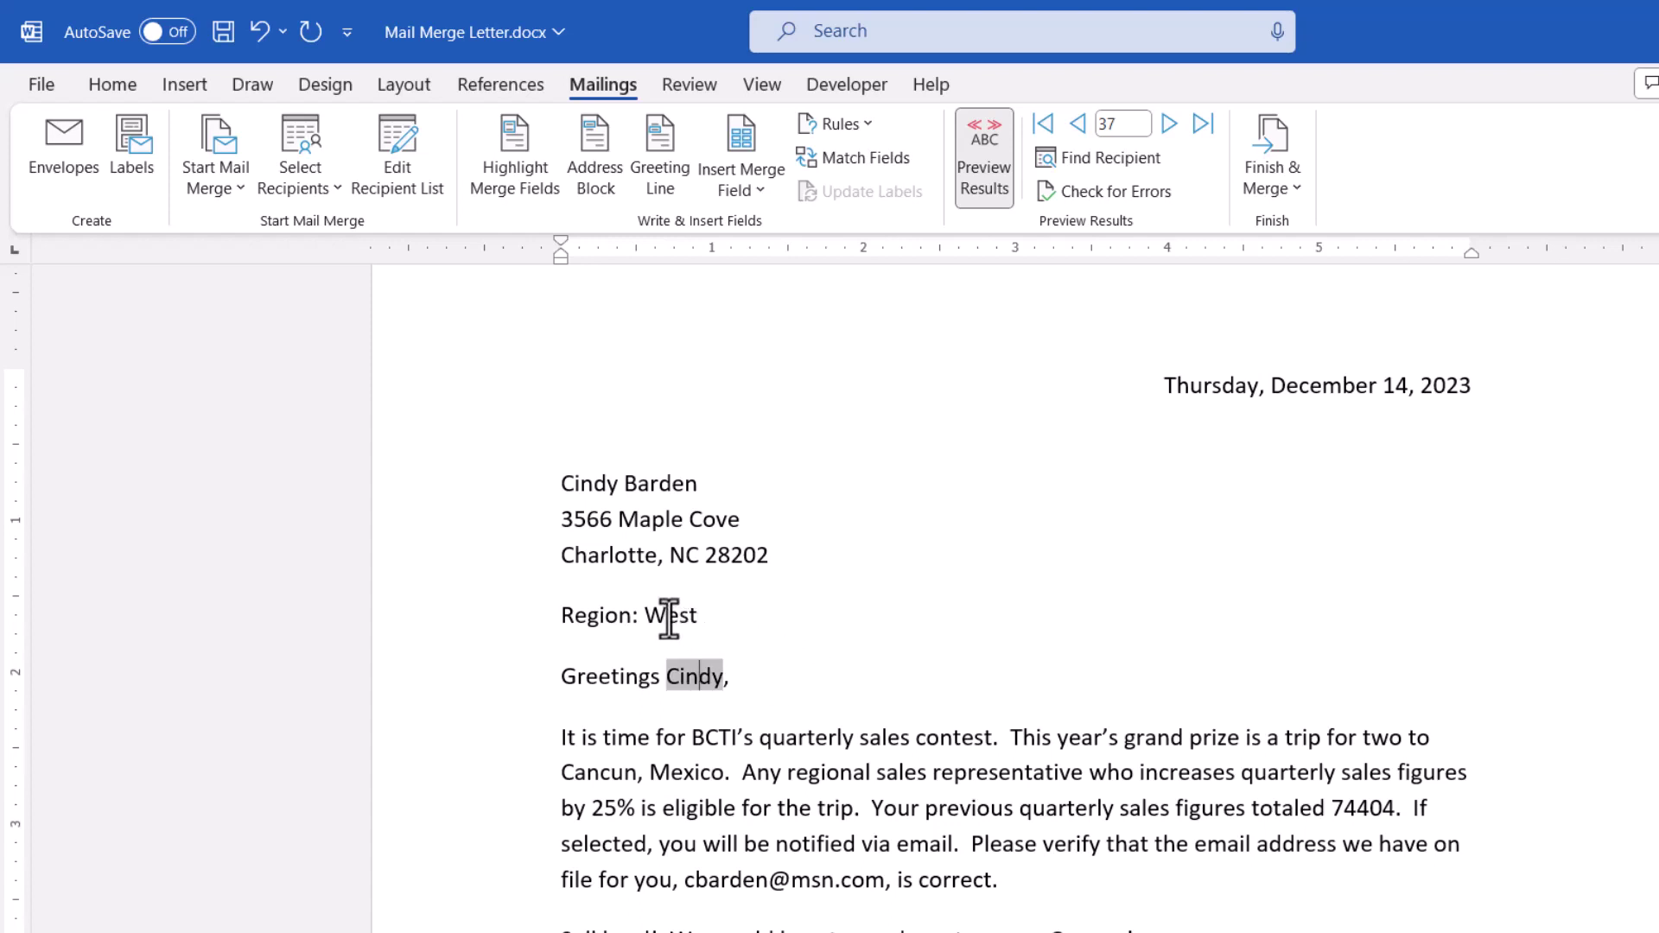
click(713, 616)
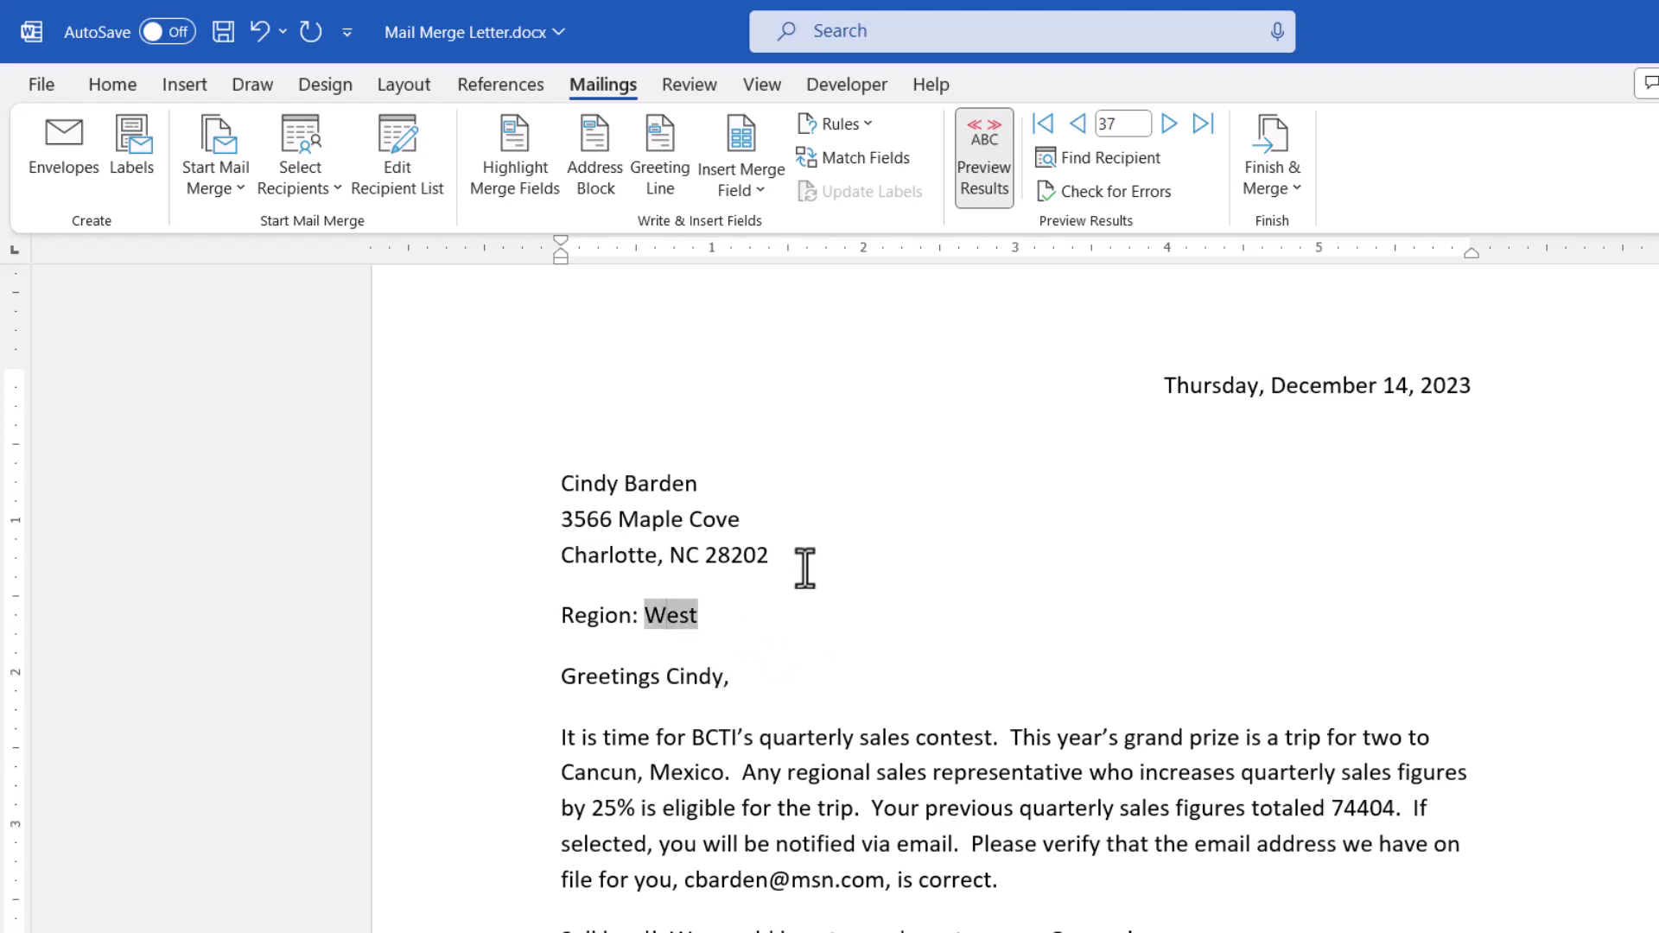
click(633, 483)
click(1366, 809)
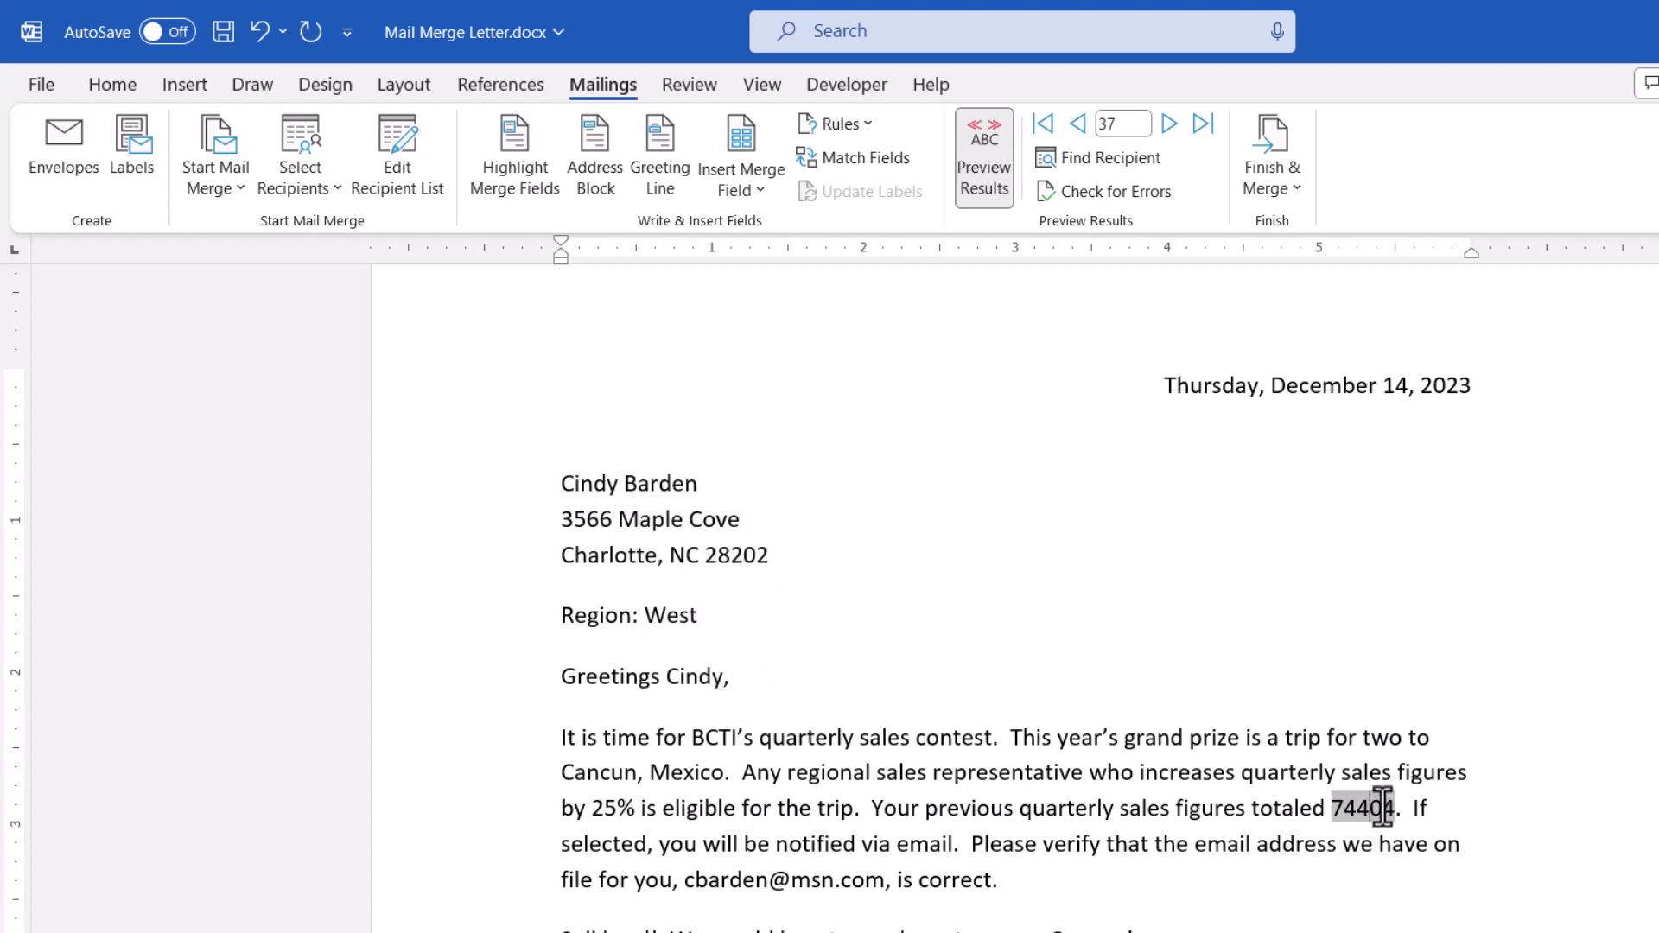
click(787, 881)
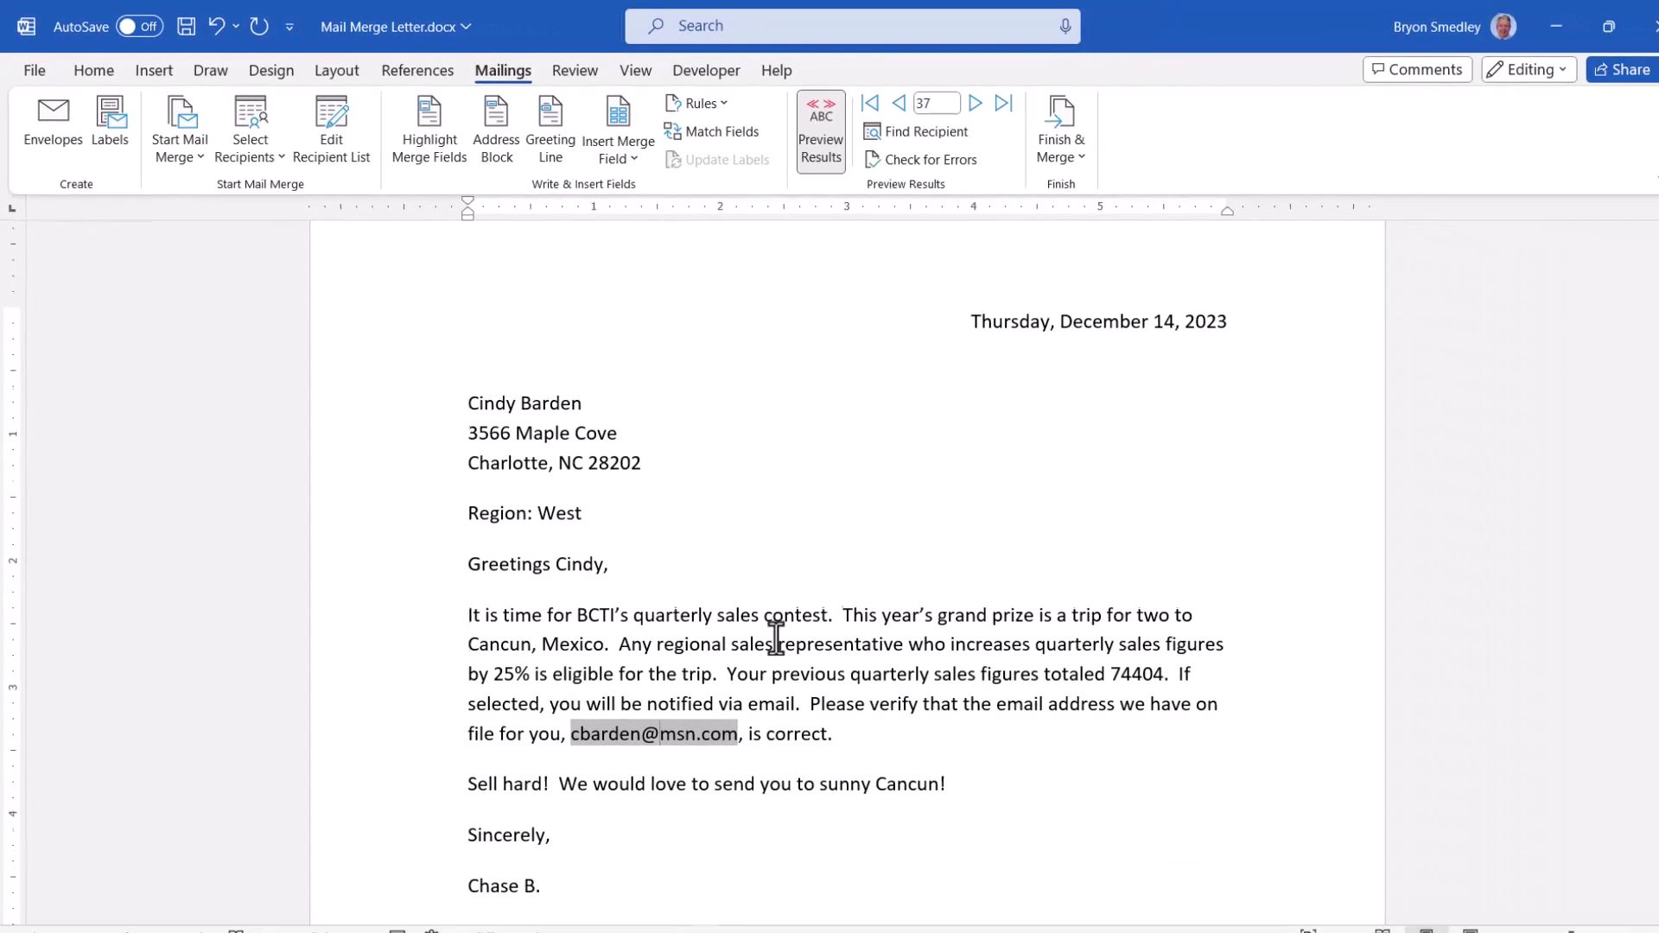
- Set Field shading to Always in Word's Advanced options
click(42, 65)
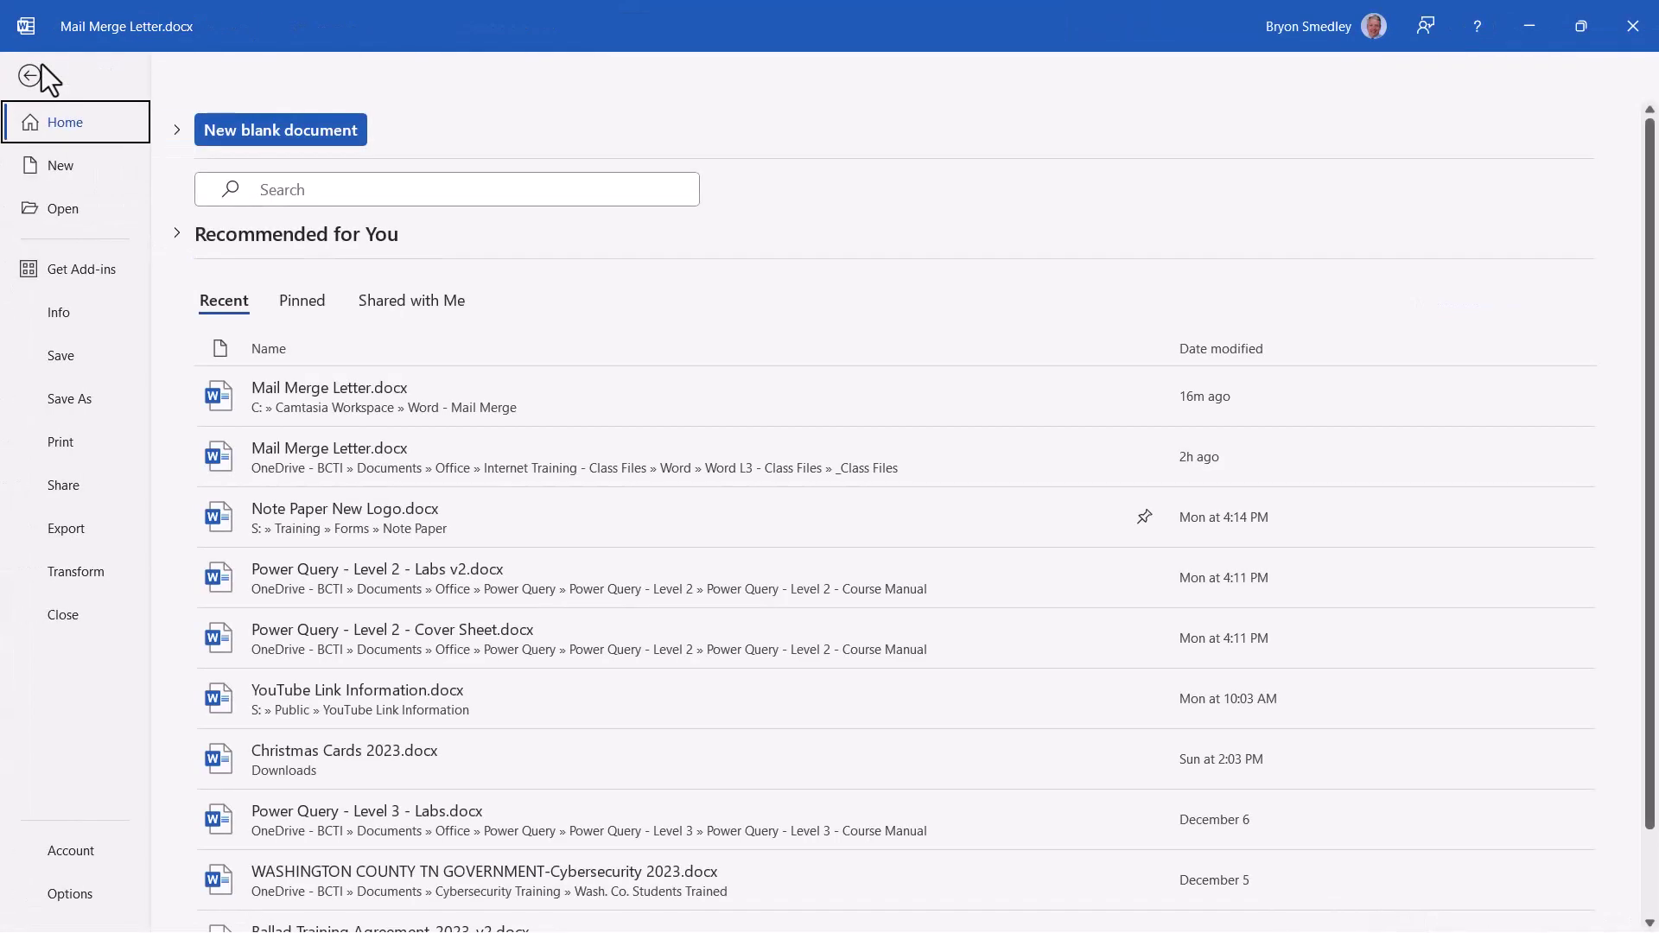
click(69, 896)
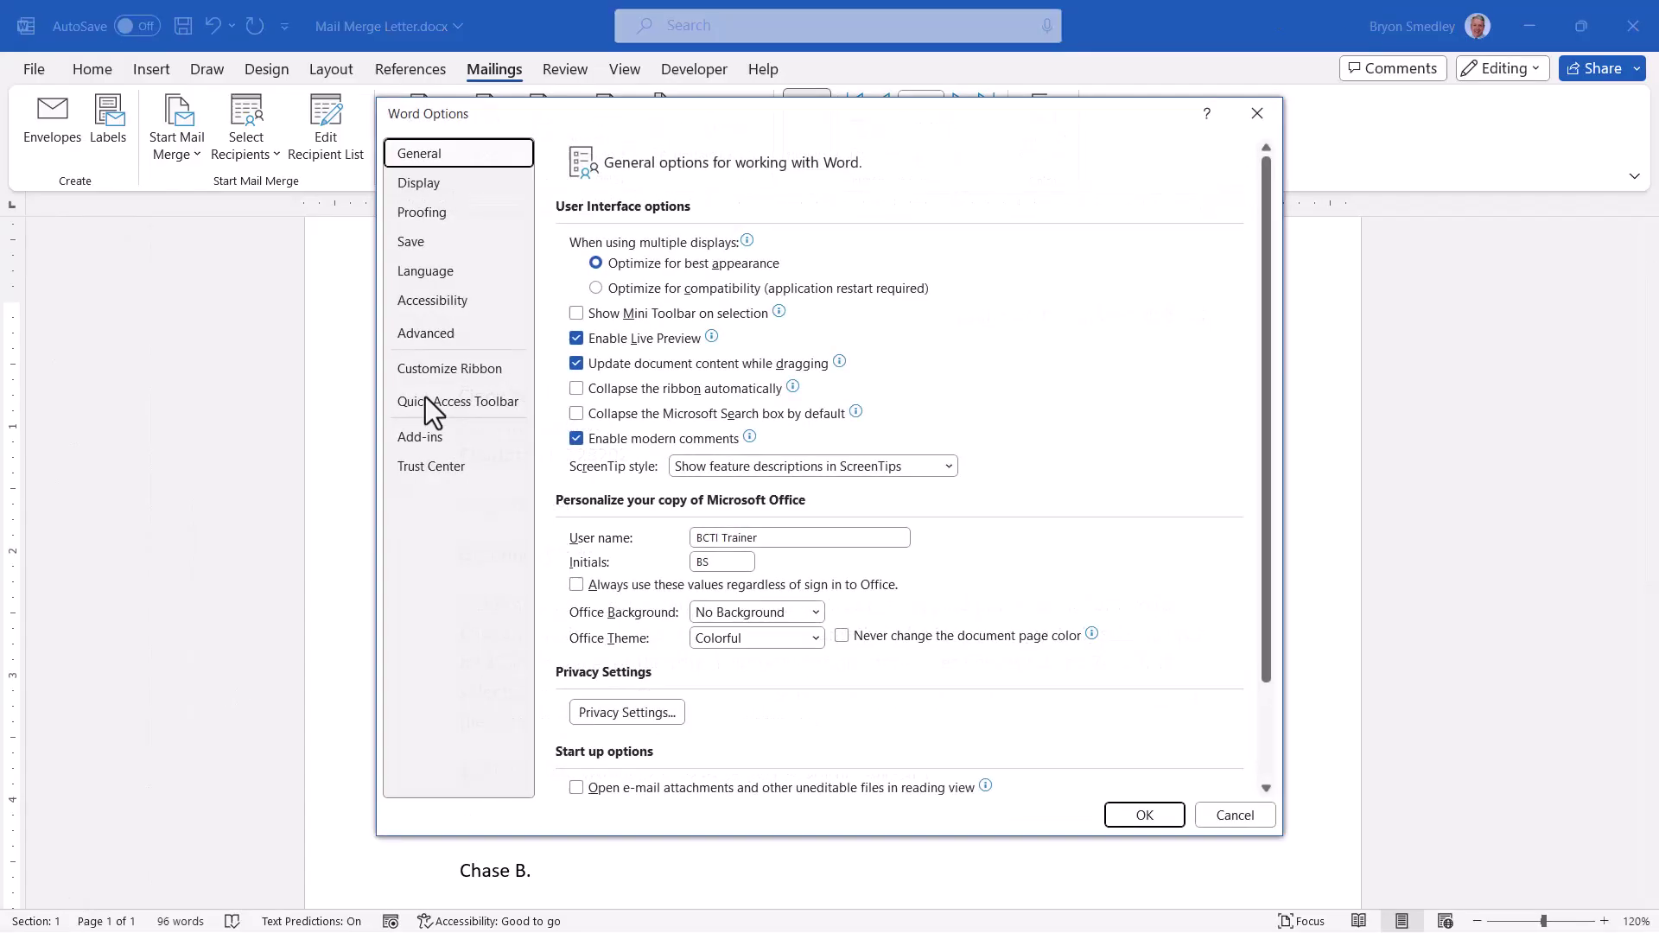
click(467, 331)
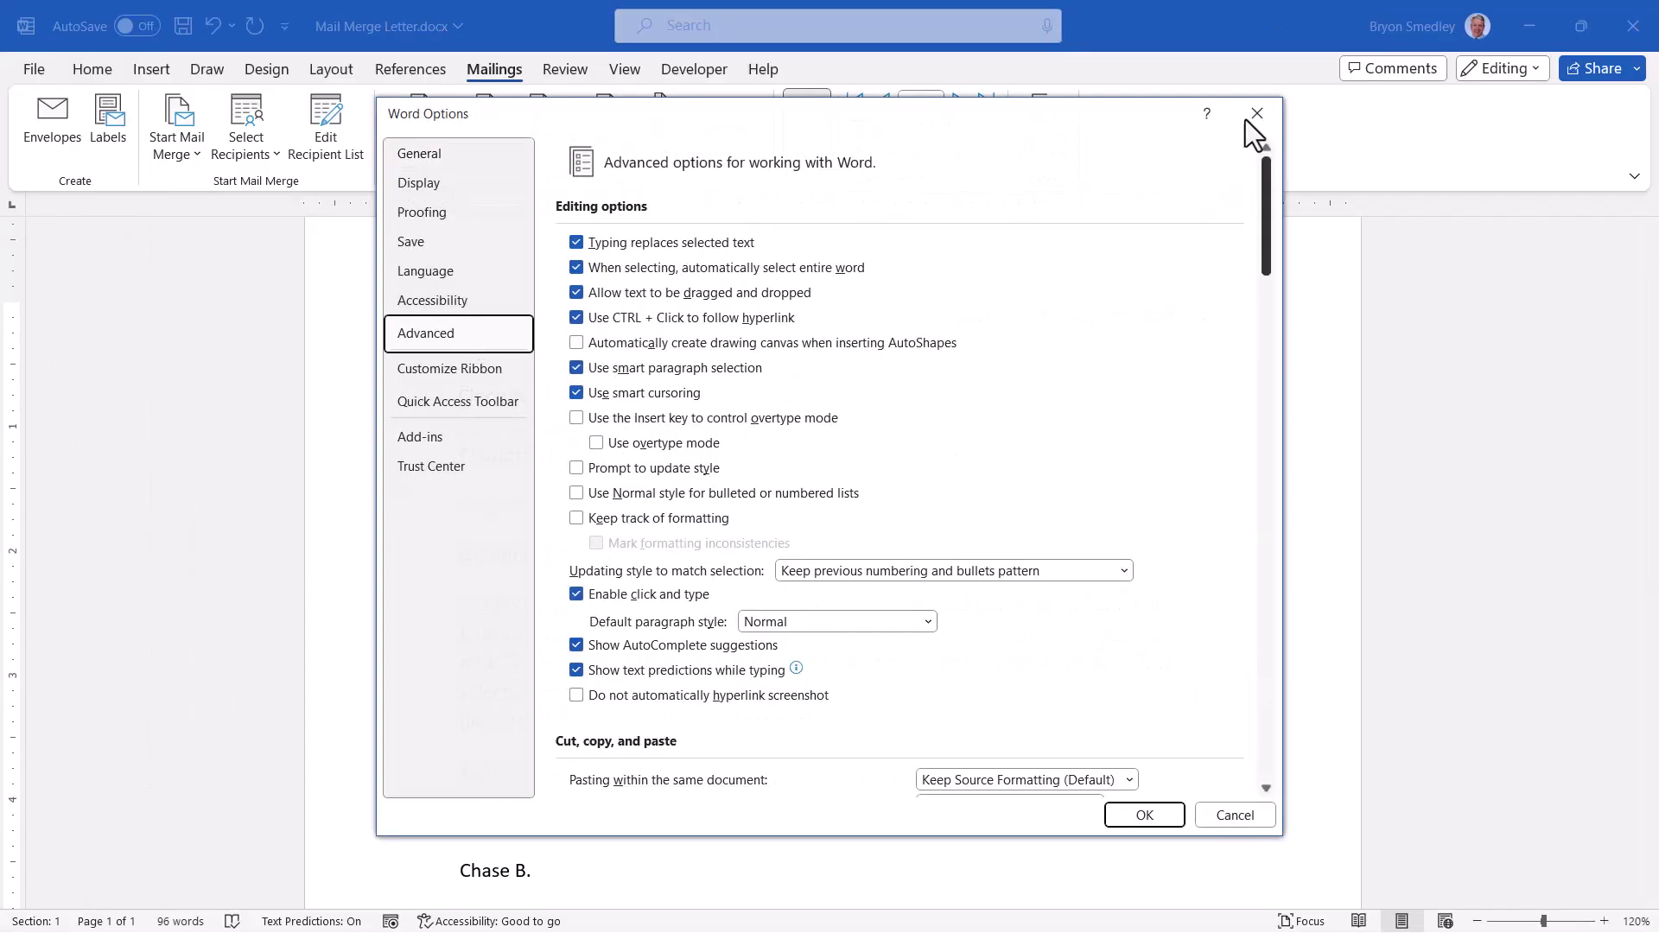
drag(1259, 212, 1263, 418)
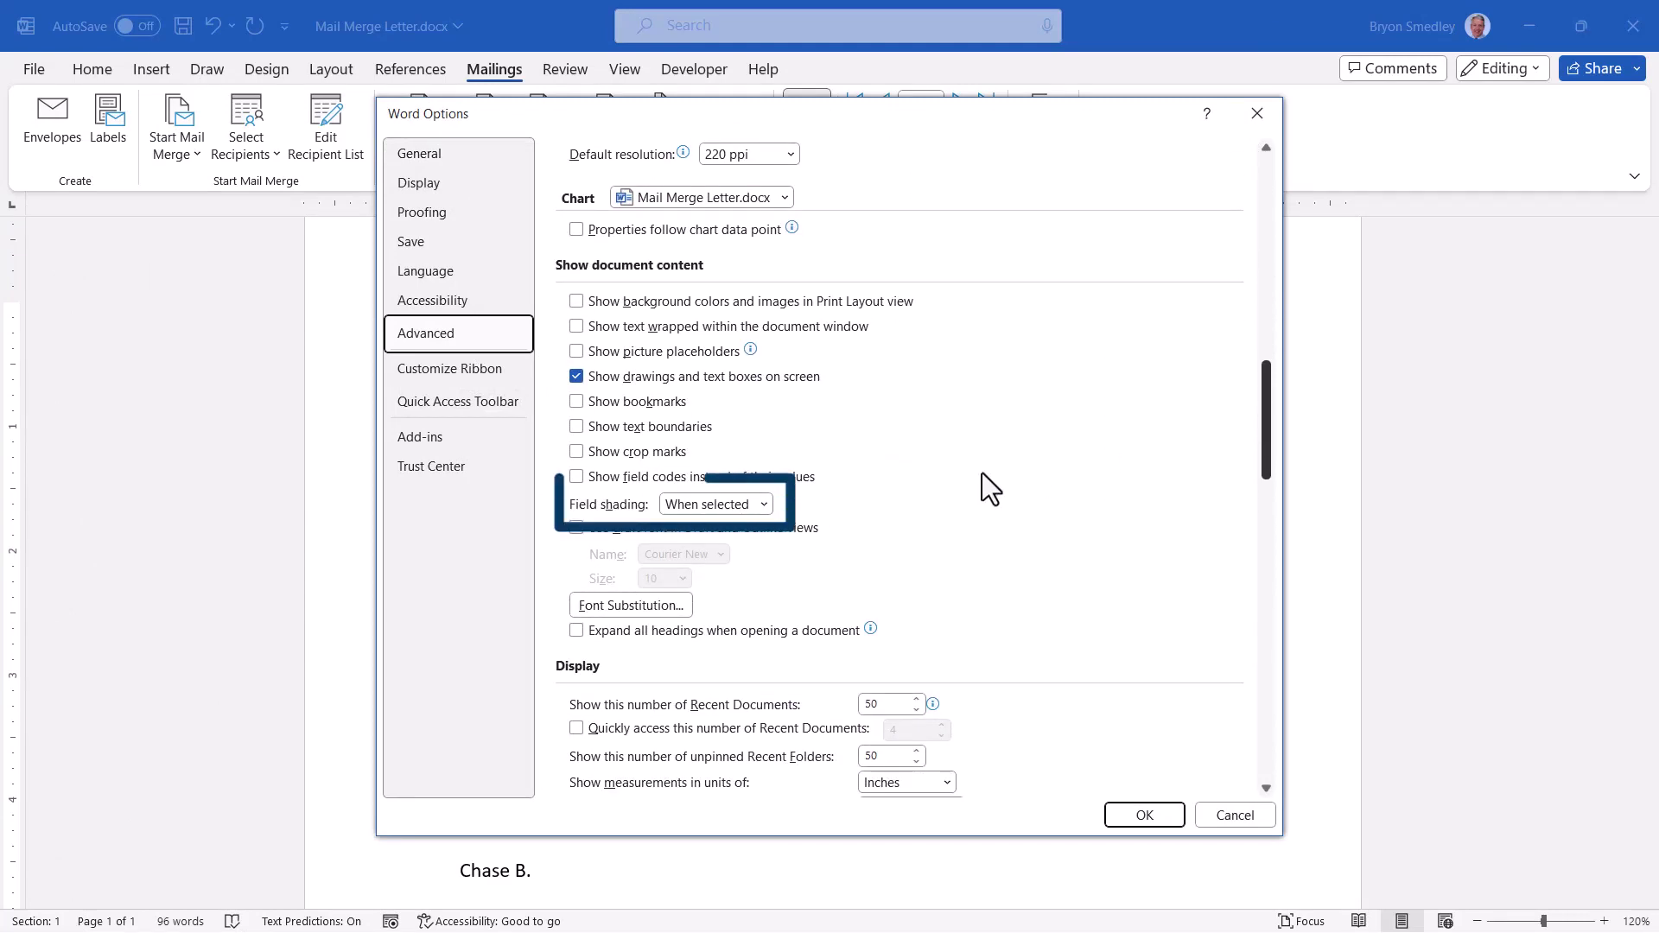
click(765, 508)
click(766, 509)
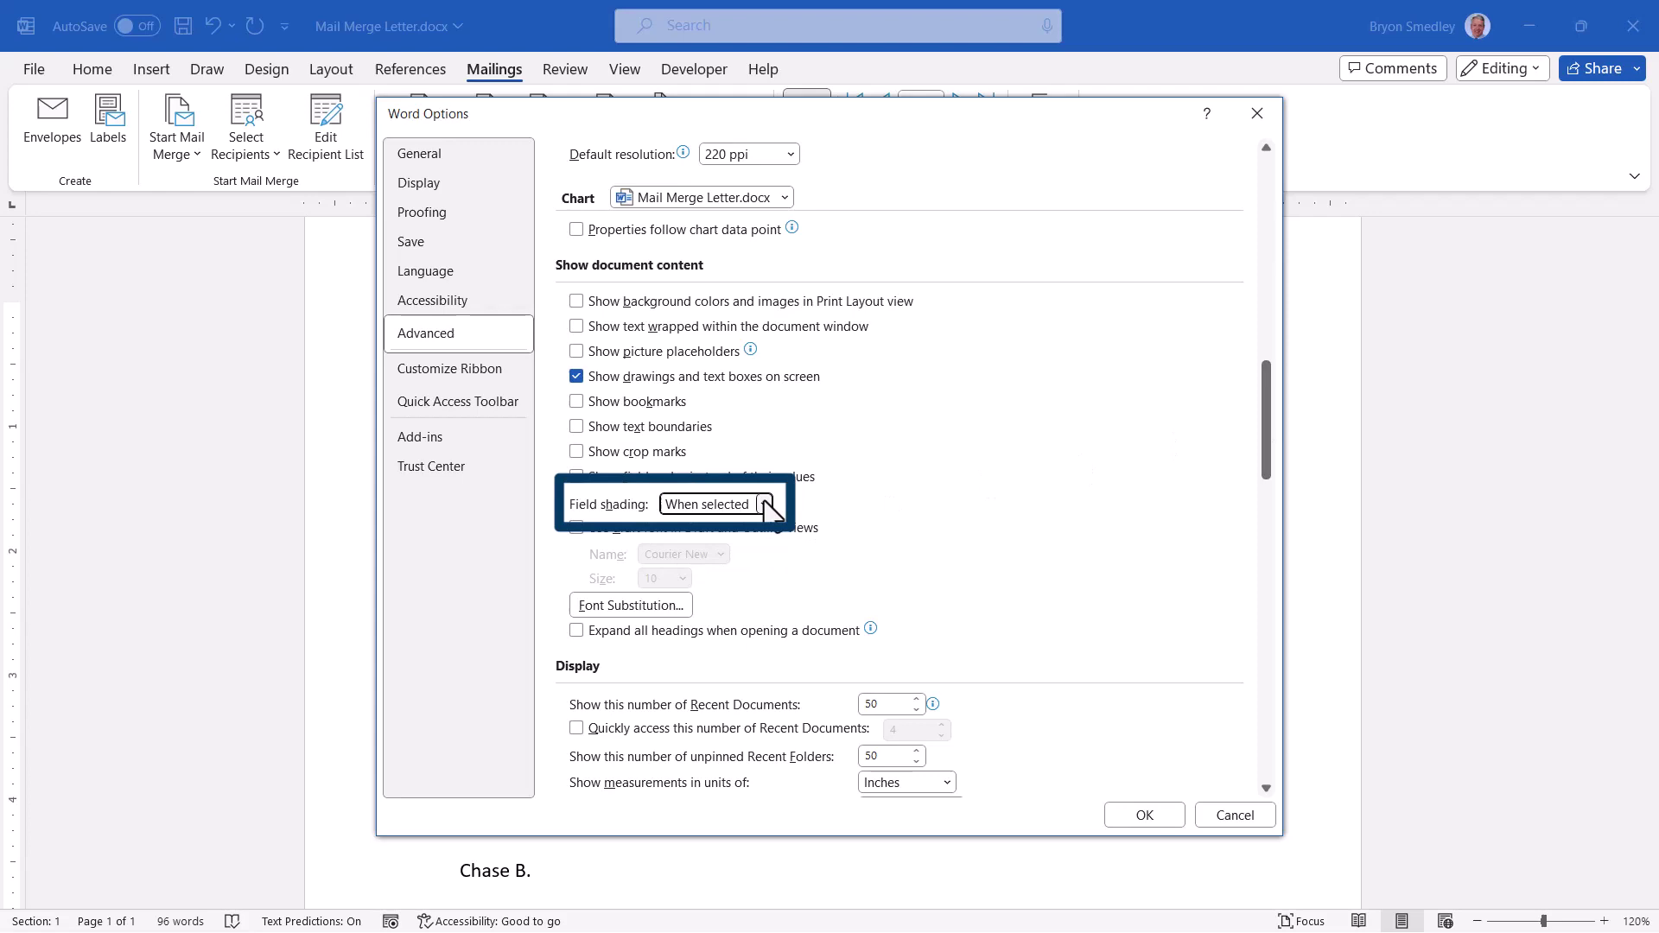
click(766, 508)
click(712, 548)
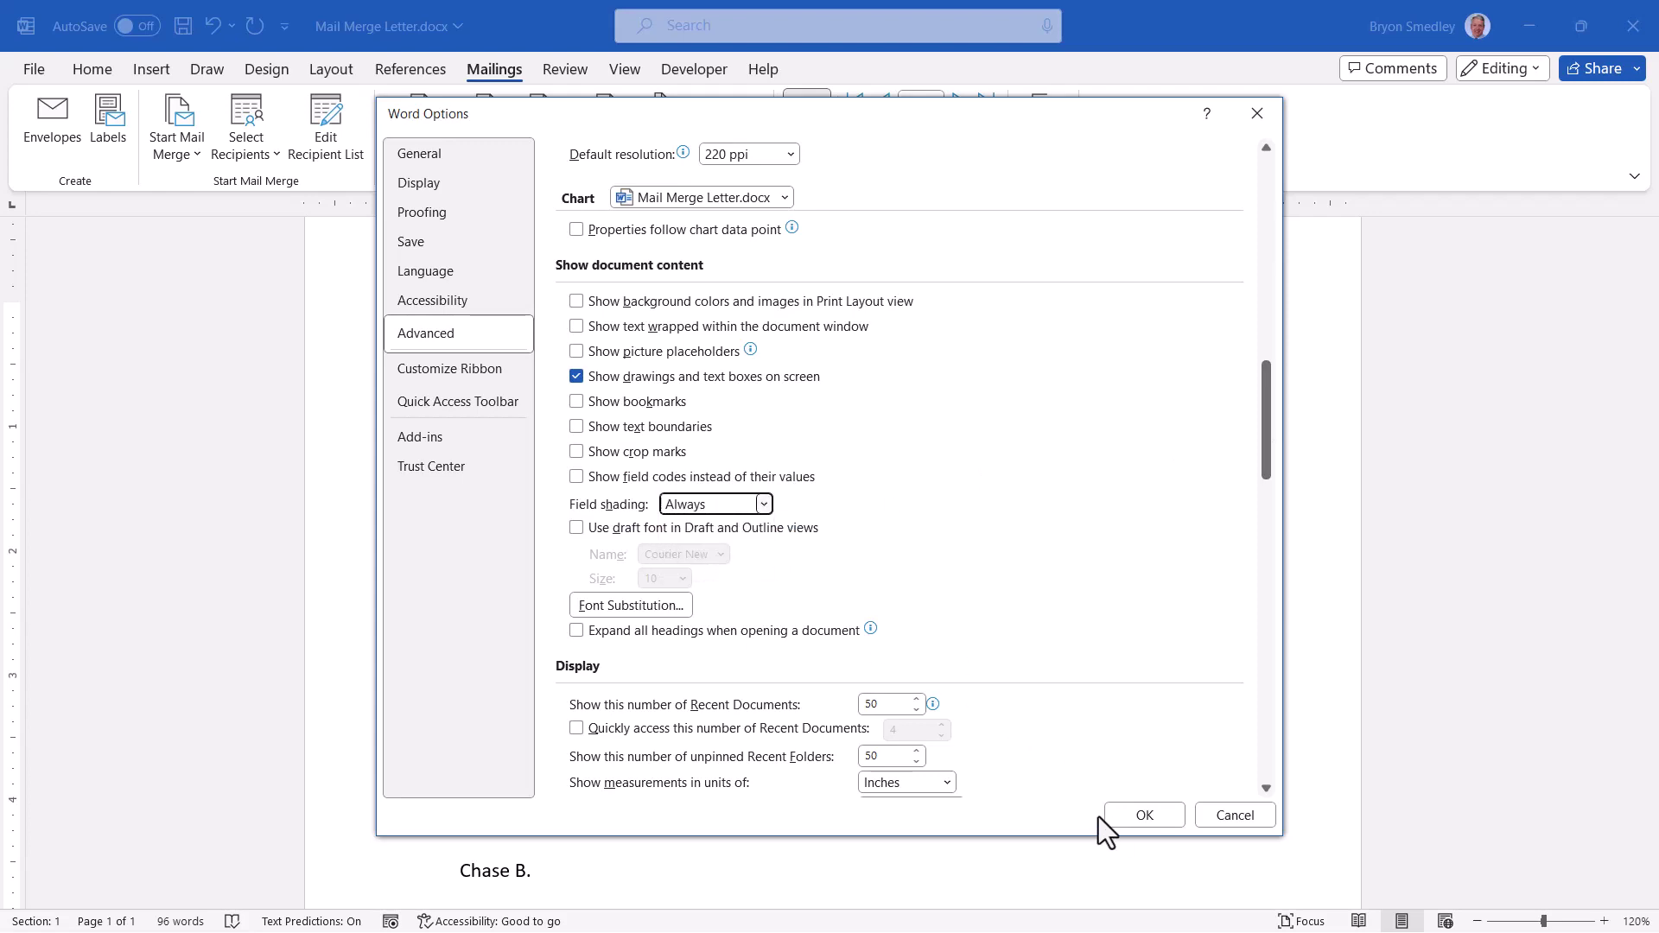
click(1122, 817)
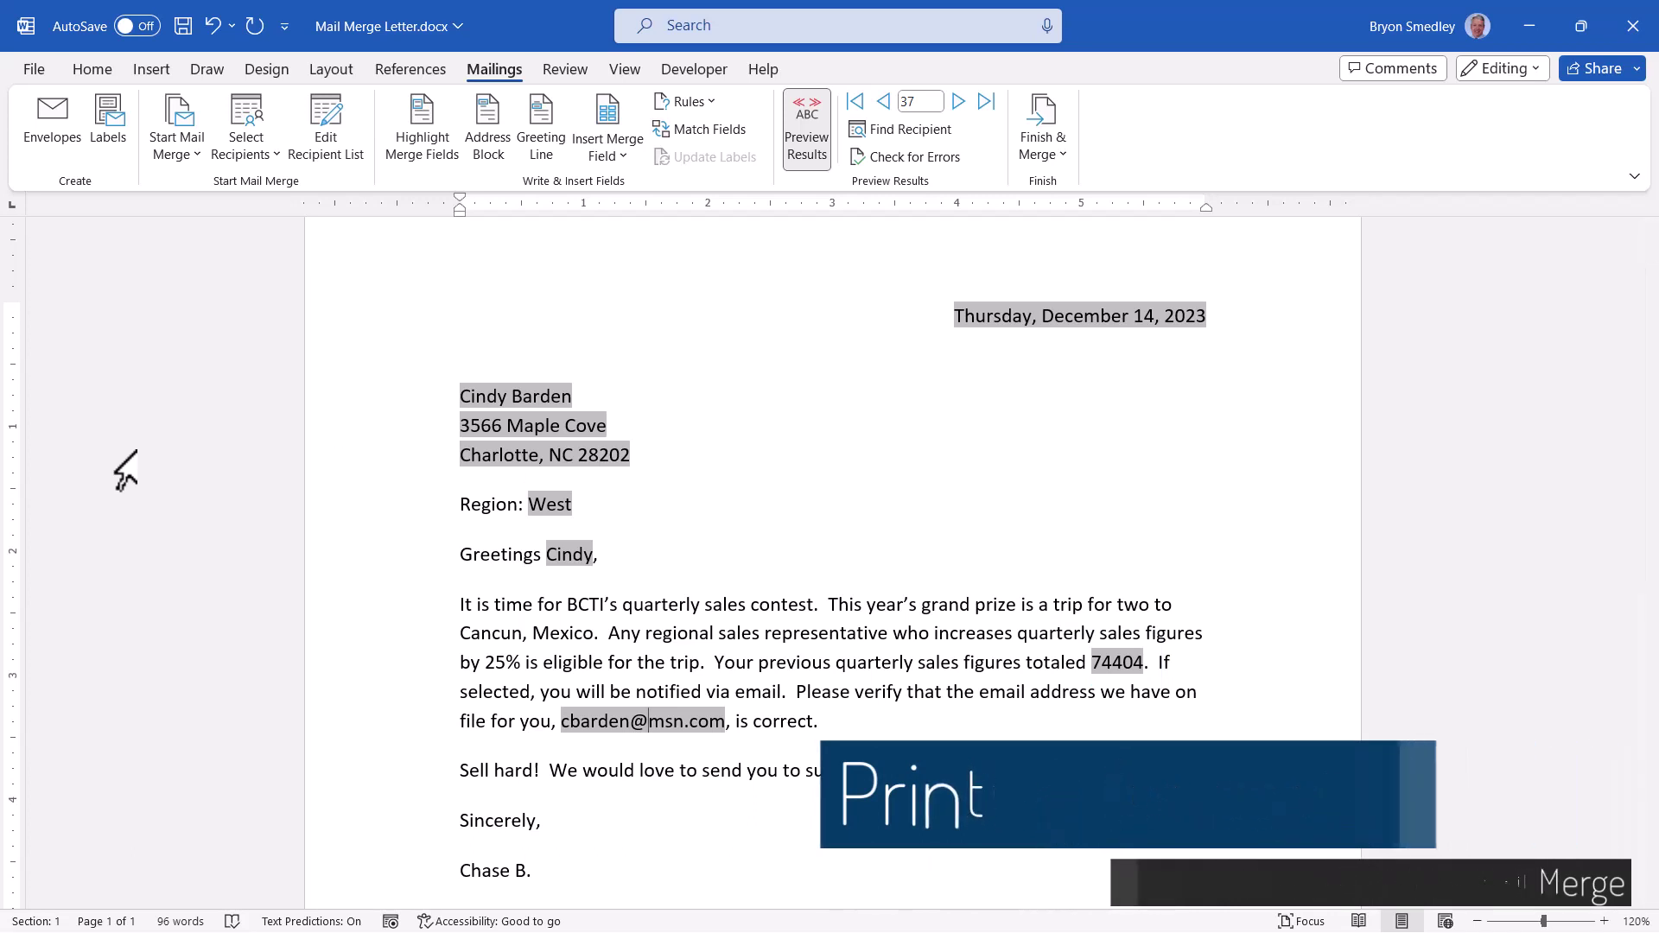
click(35, 67)
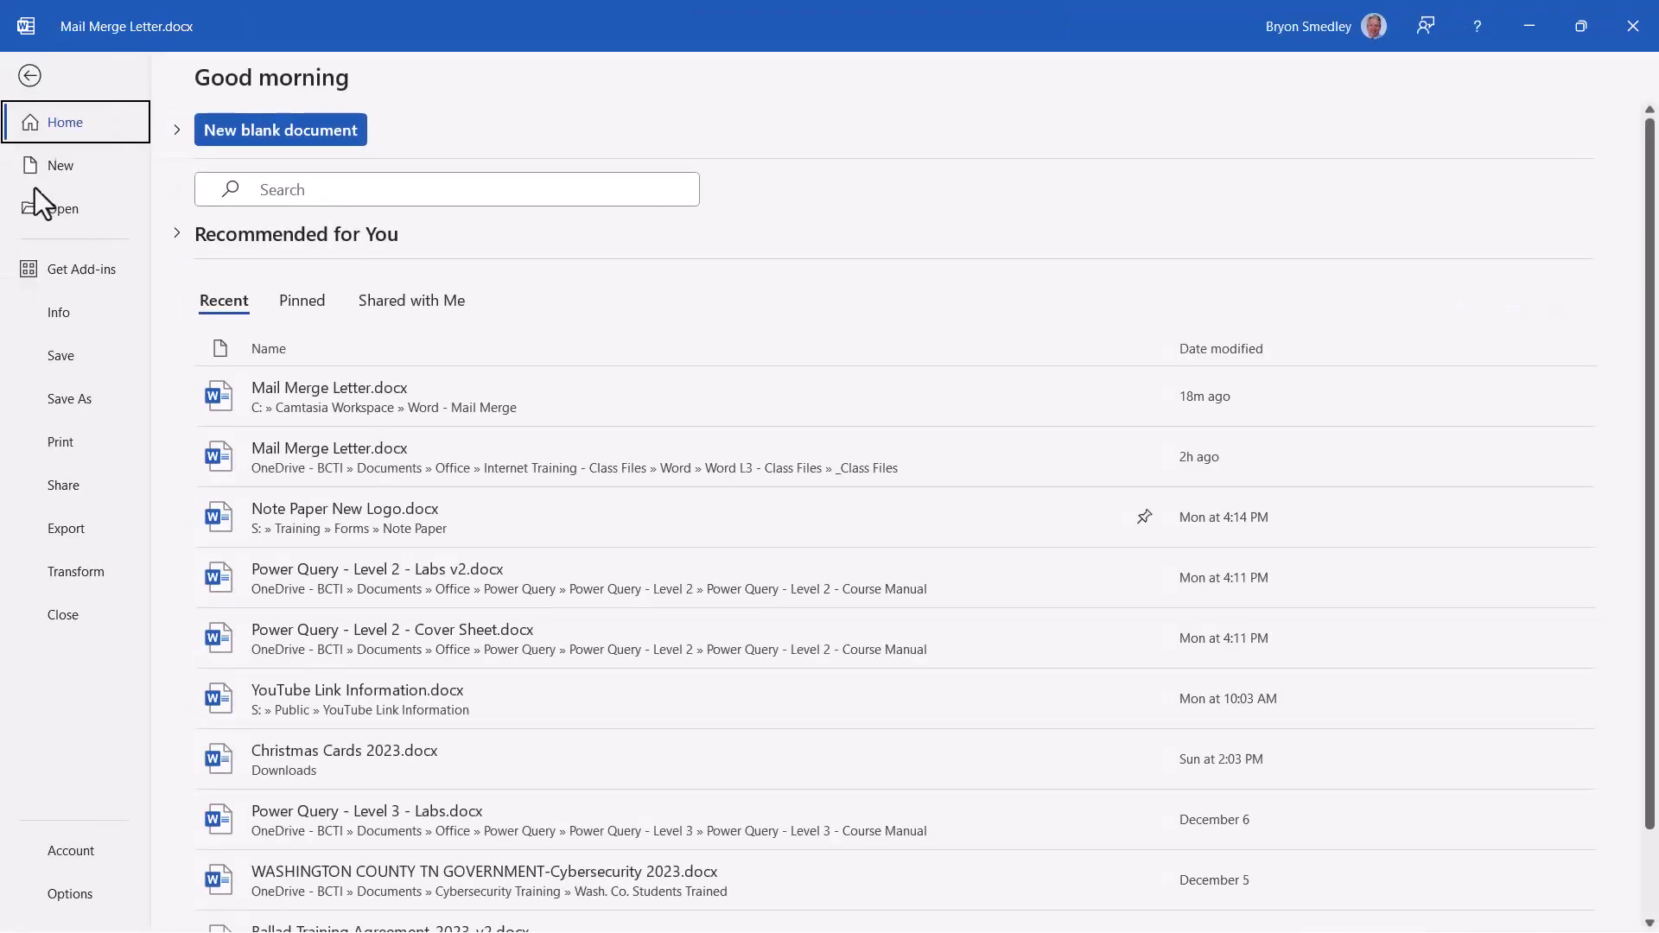
click(33, 434)
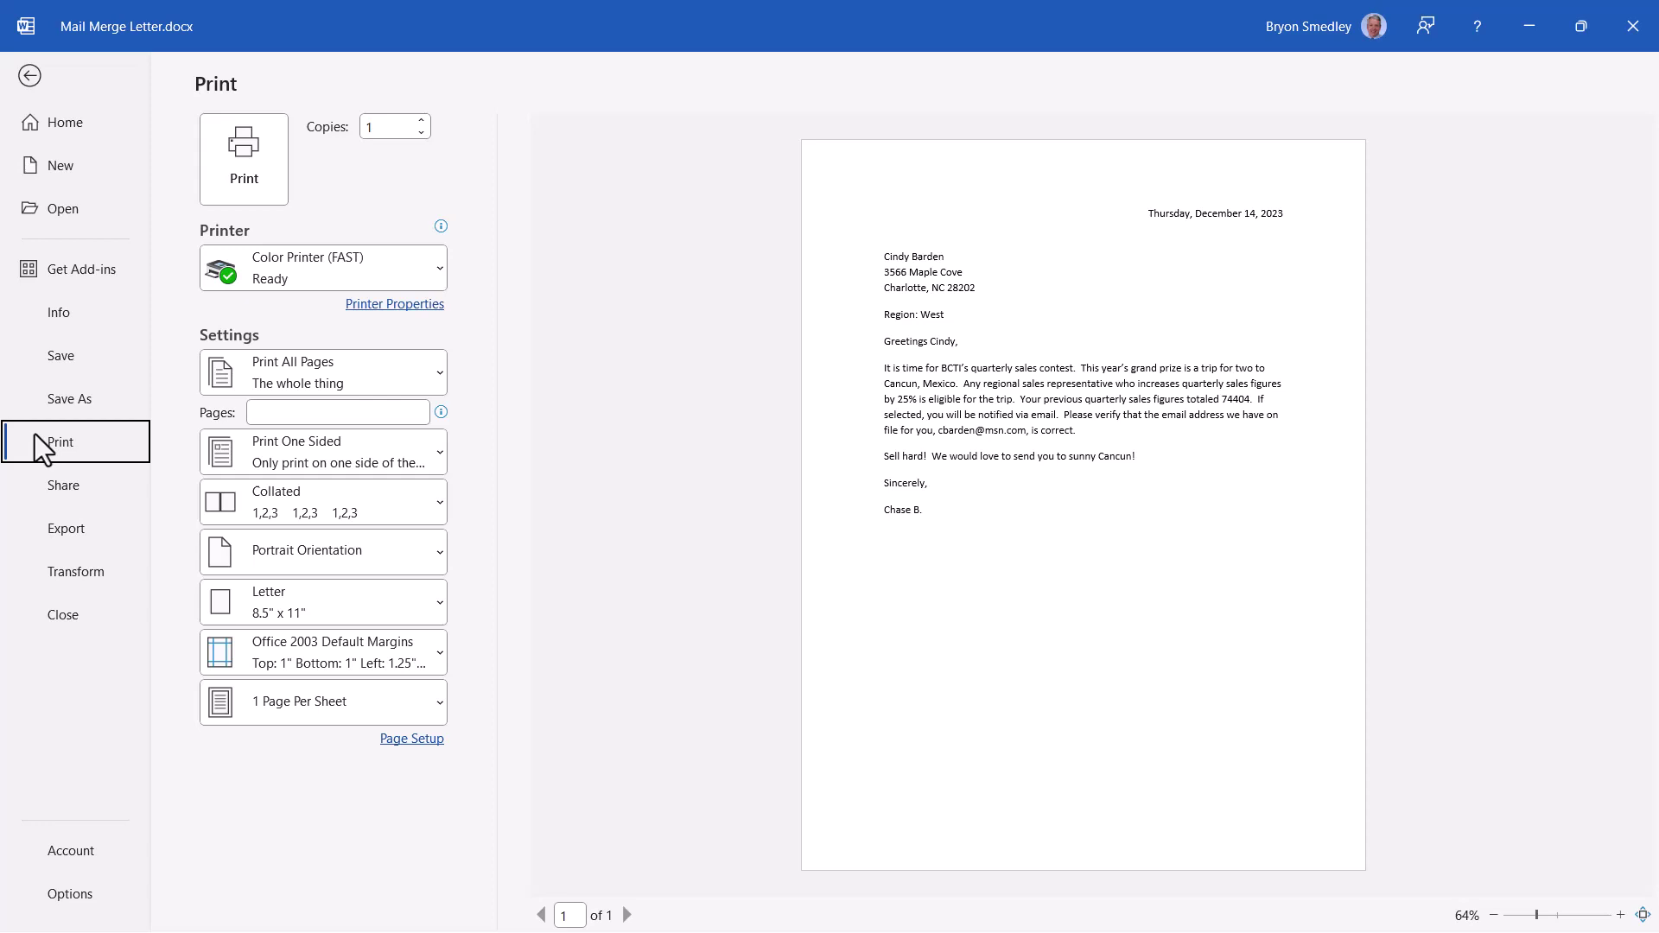
click(30, 77)
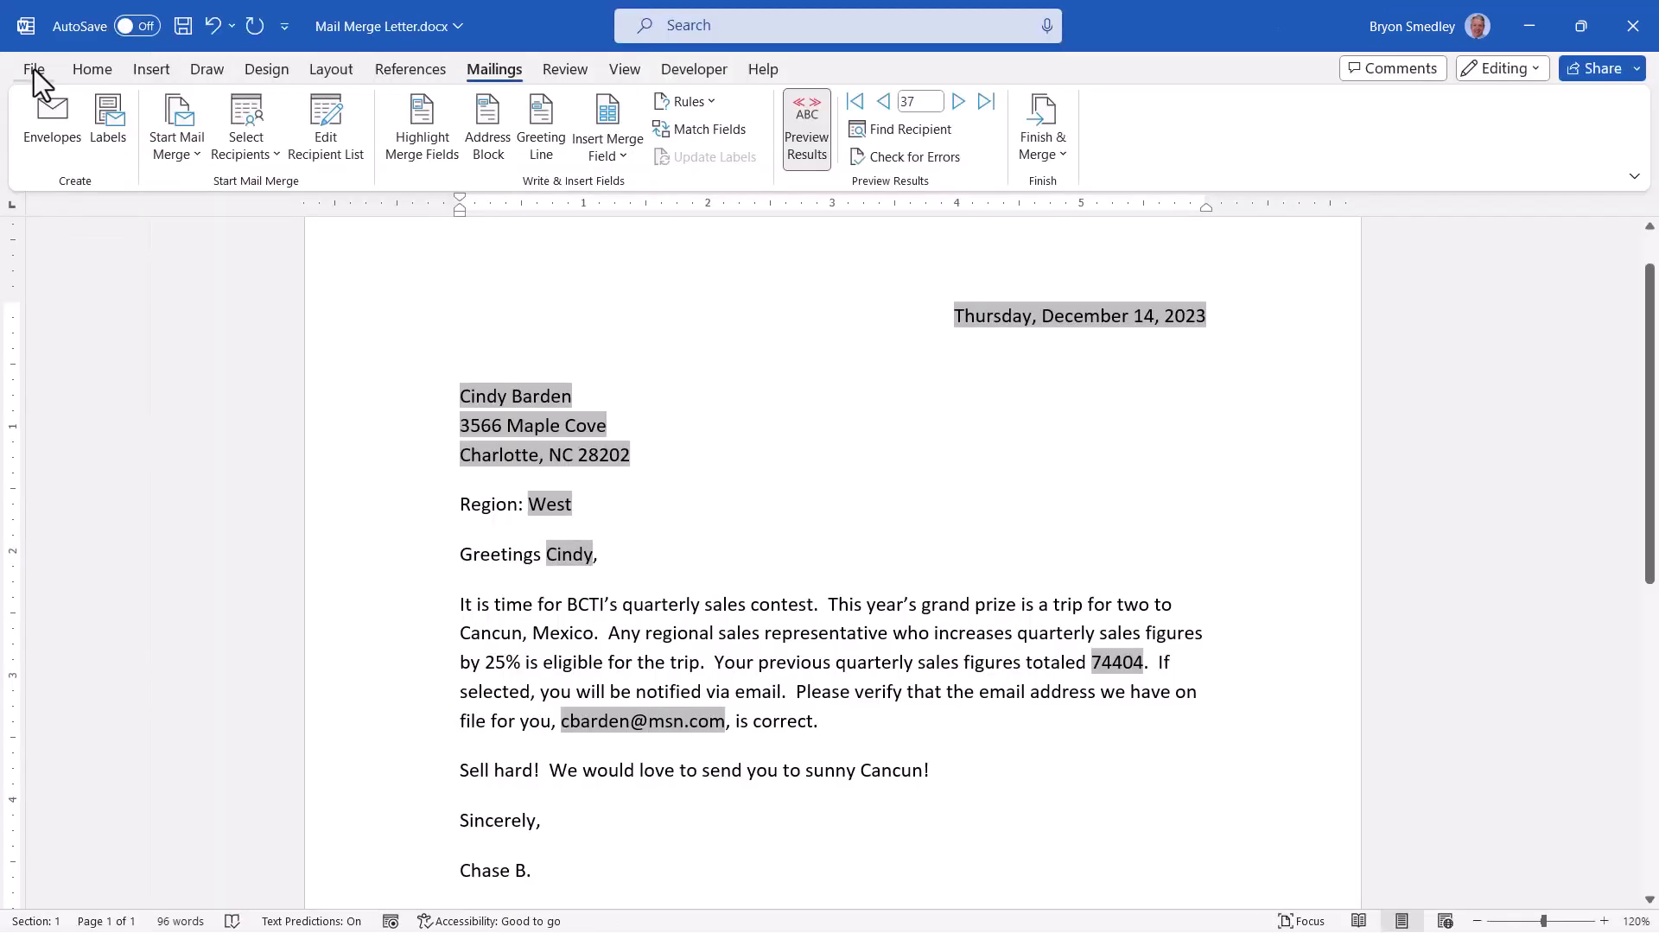
- Choose Finish & Merge > Print Documents to bring up the Merge to Printer dialog
click(1036, 147)
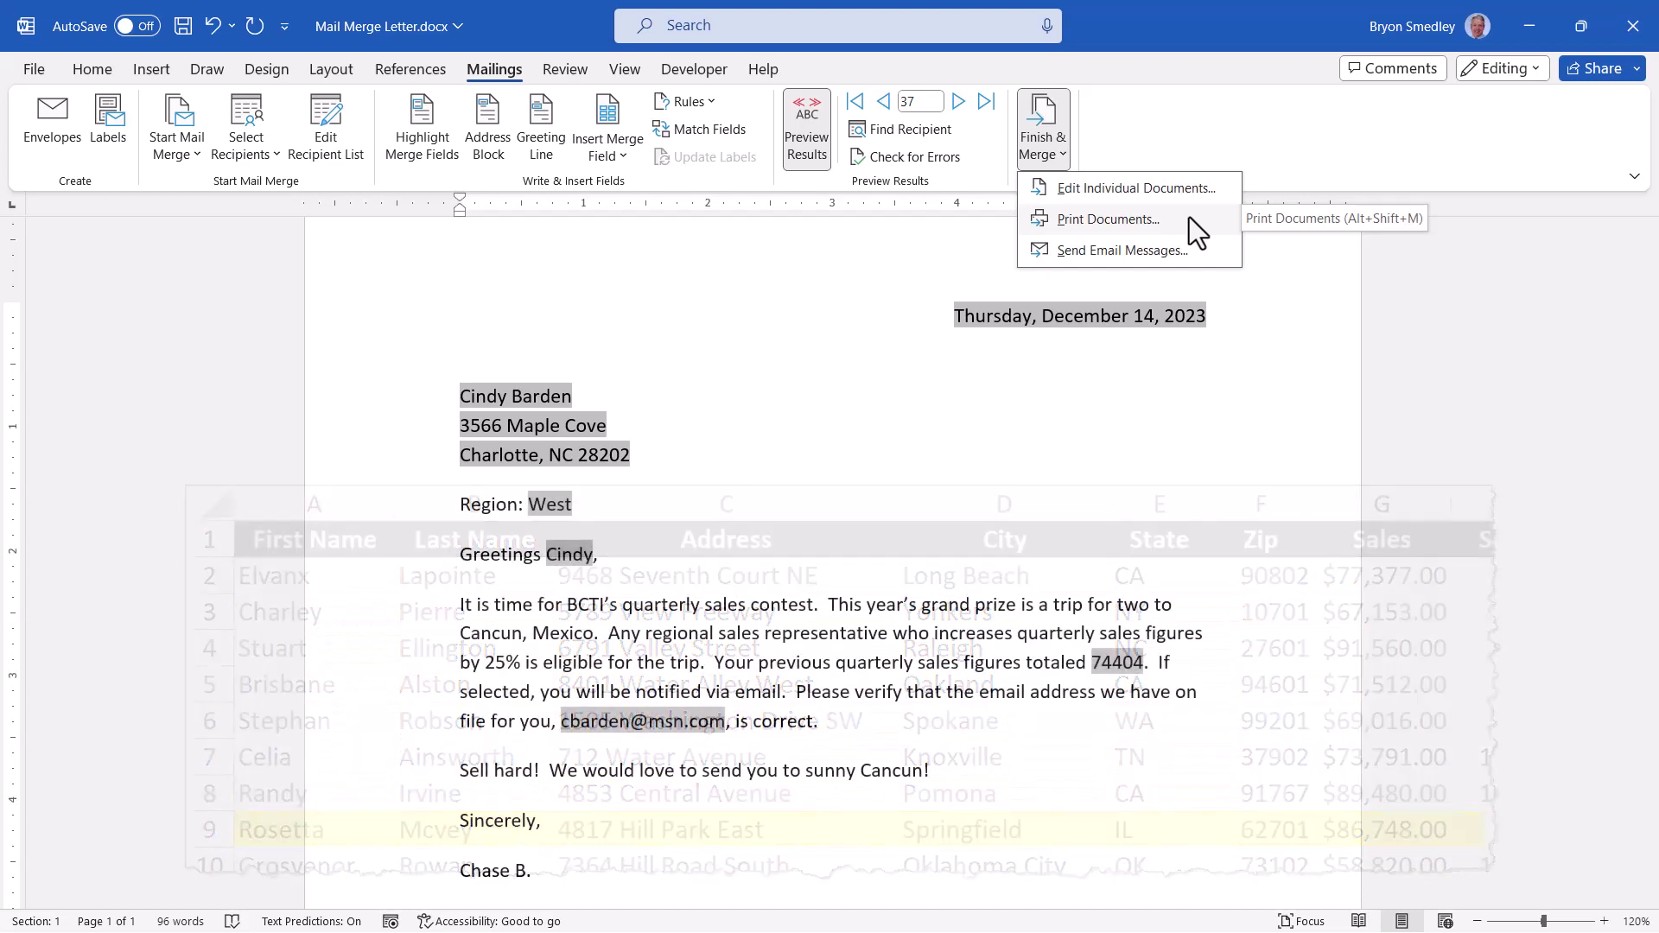
click(1189, 216)
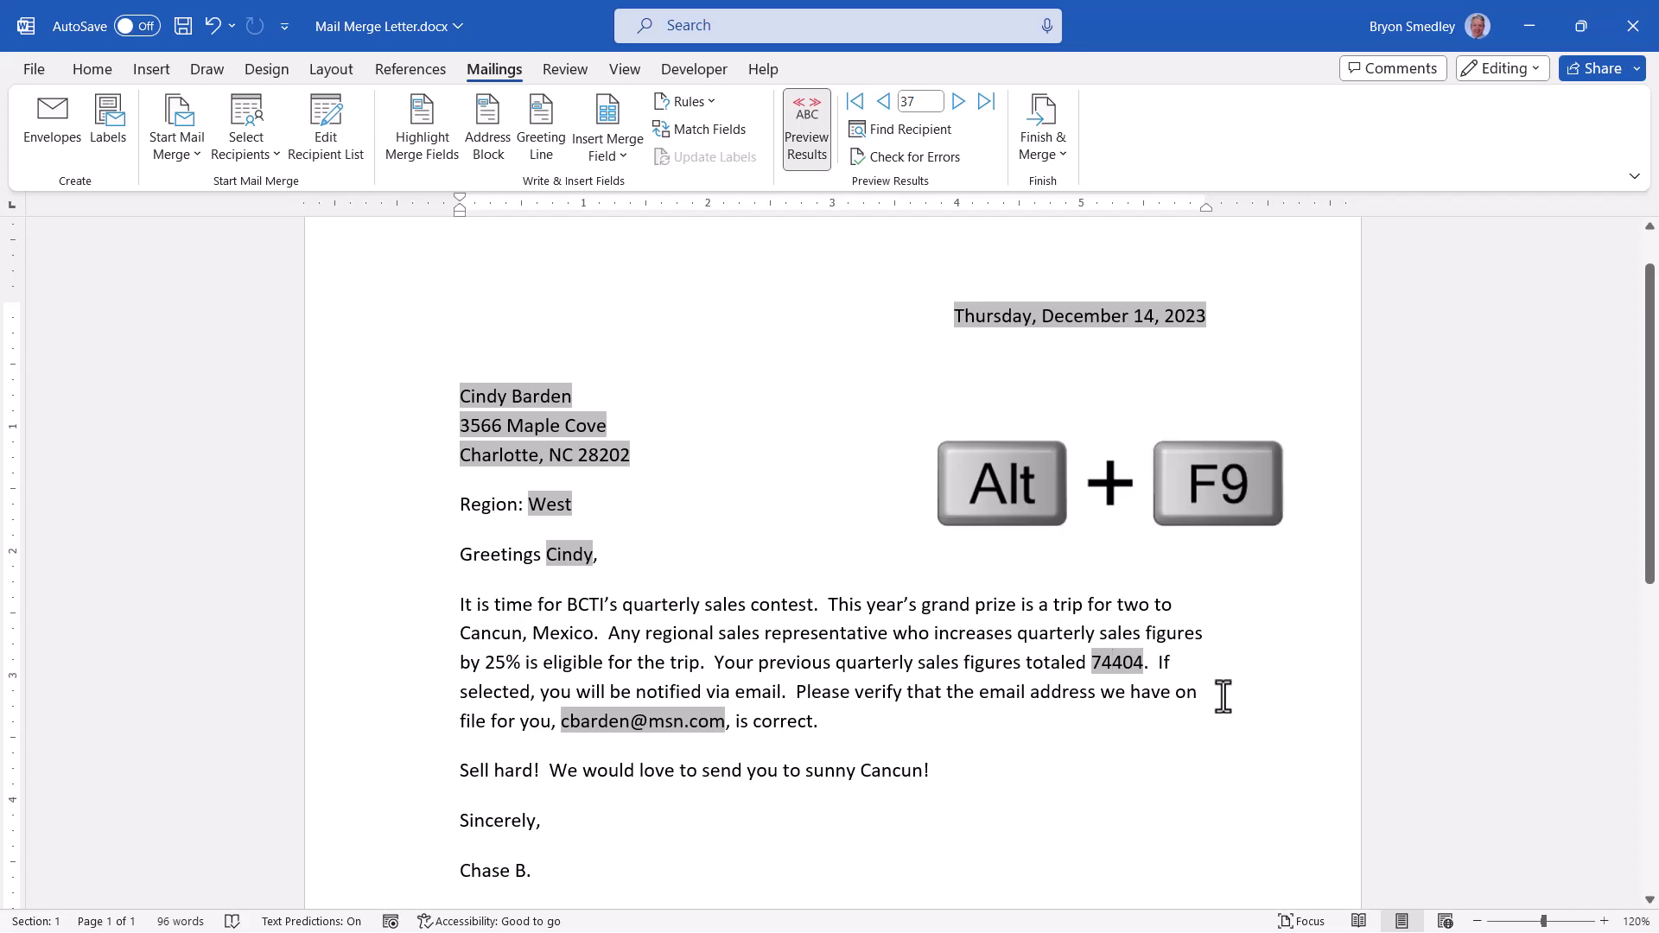
- Add the \# $#,##0.00 switch to the Sales field so it shows $74,404.00
key(alt+F9)
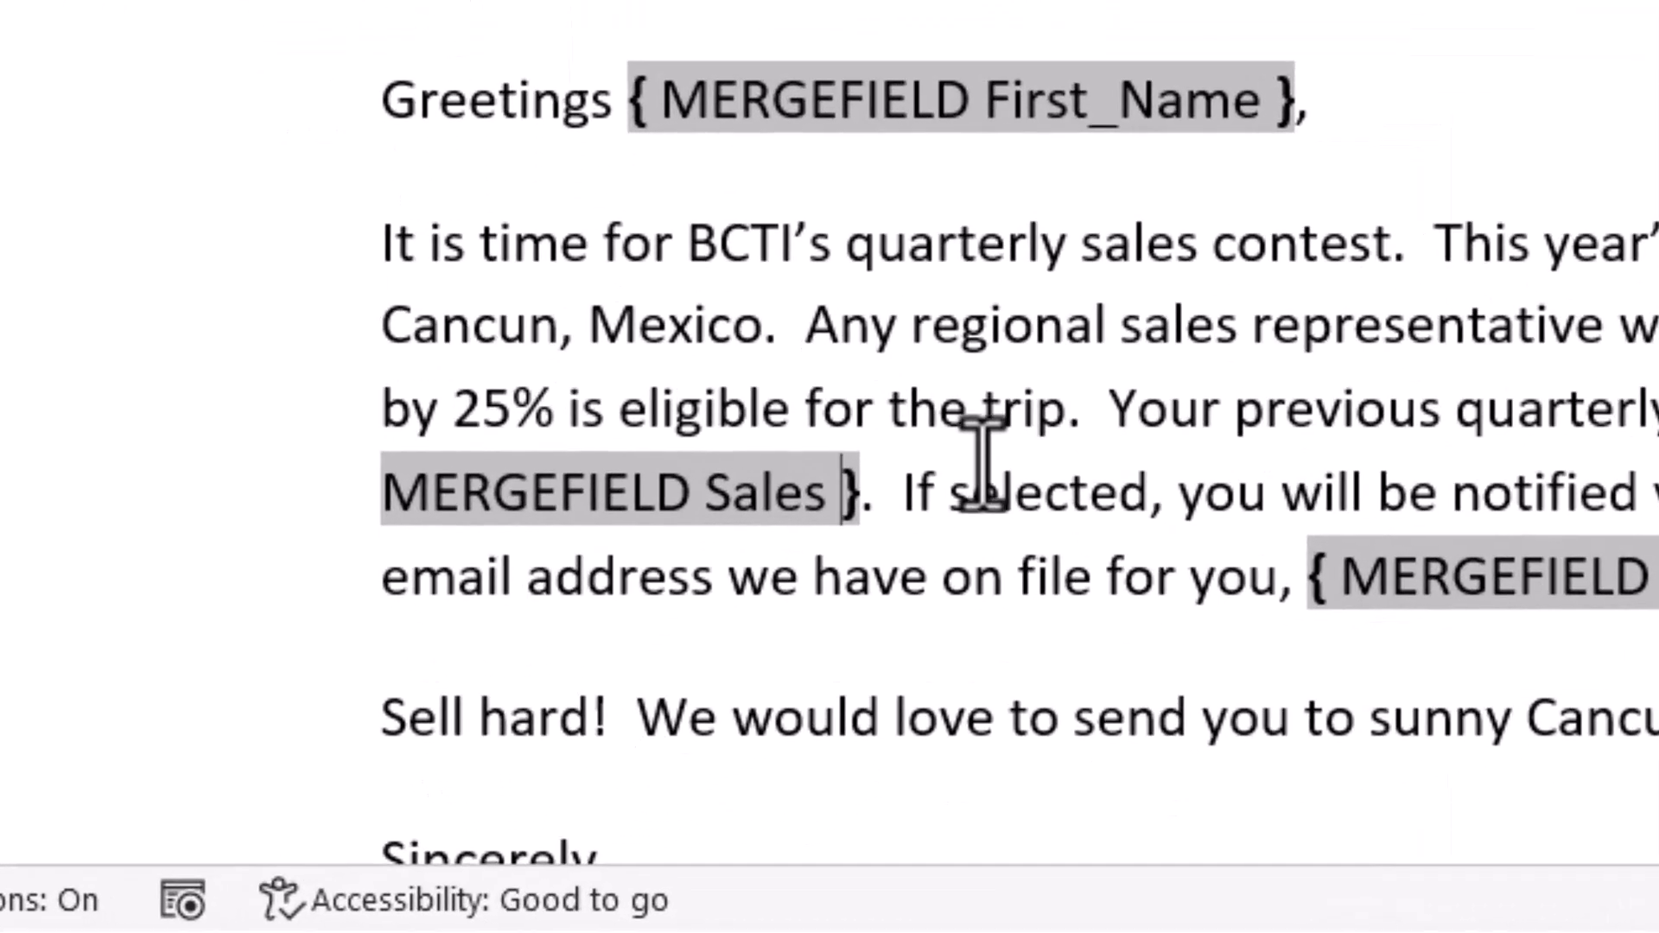
text(\#)
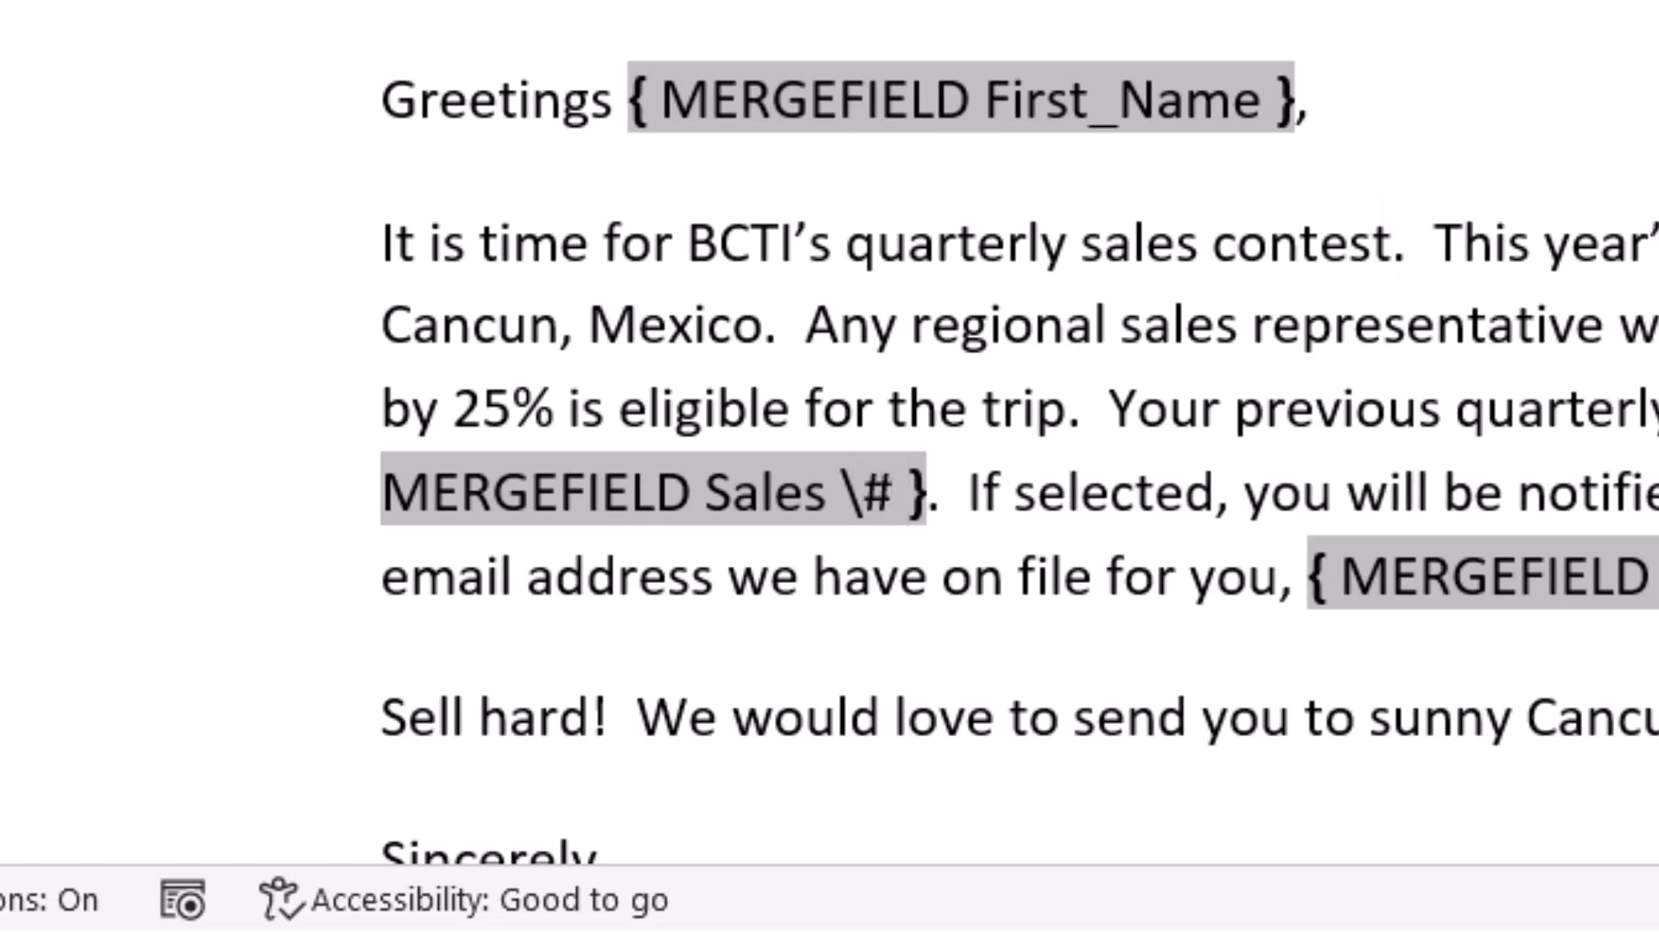
text( $#,##)
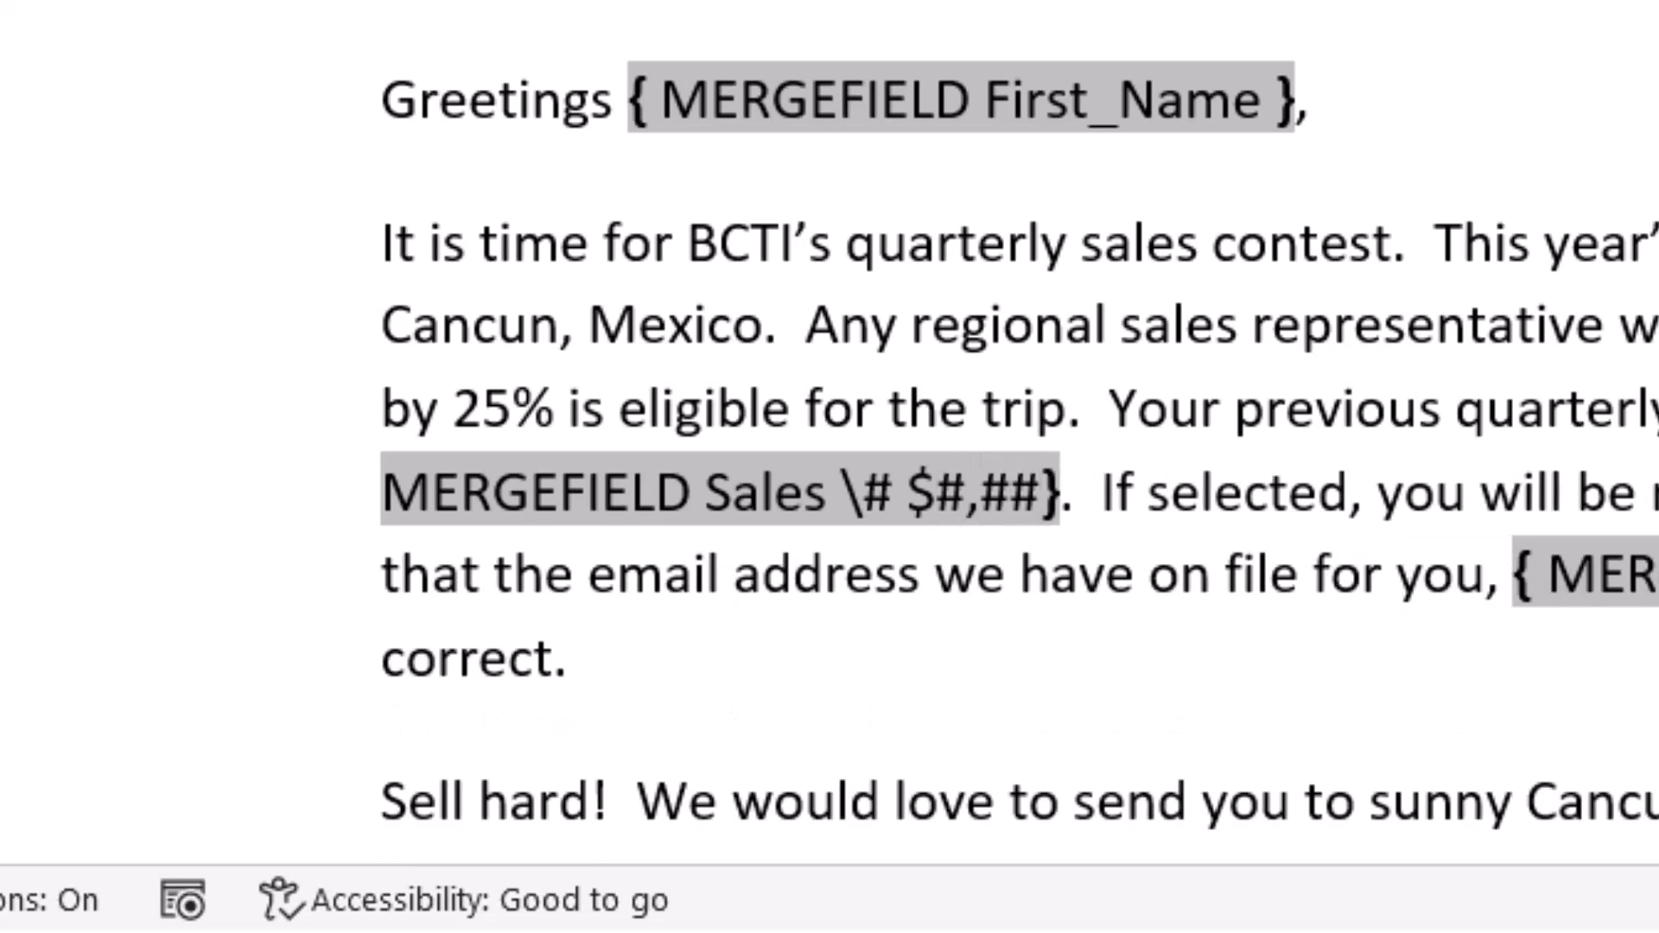
text(0)
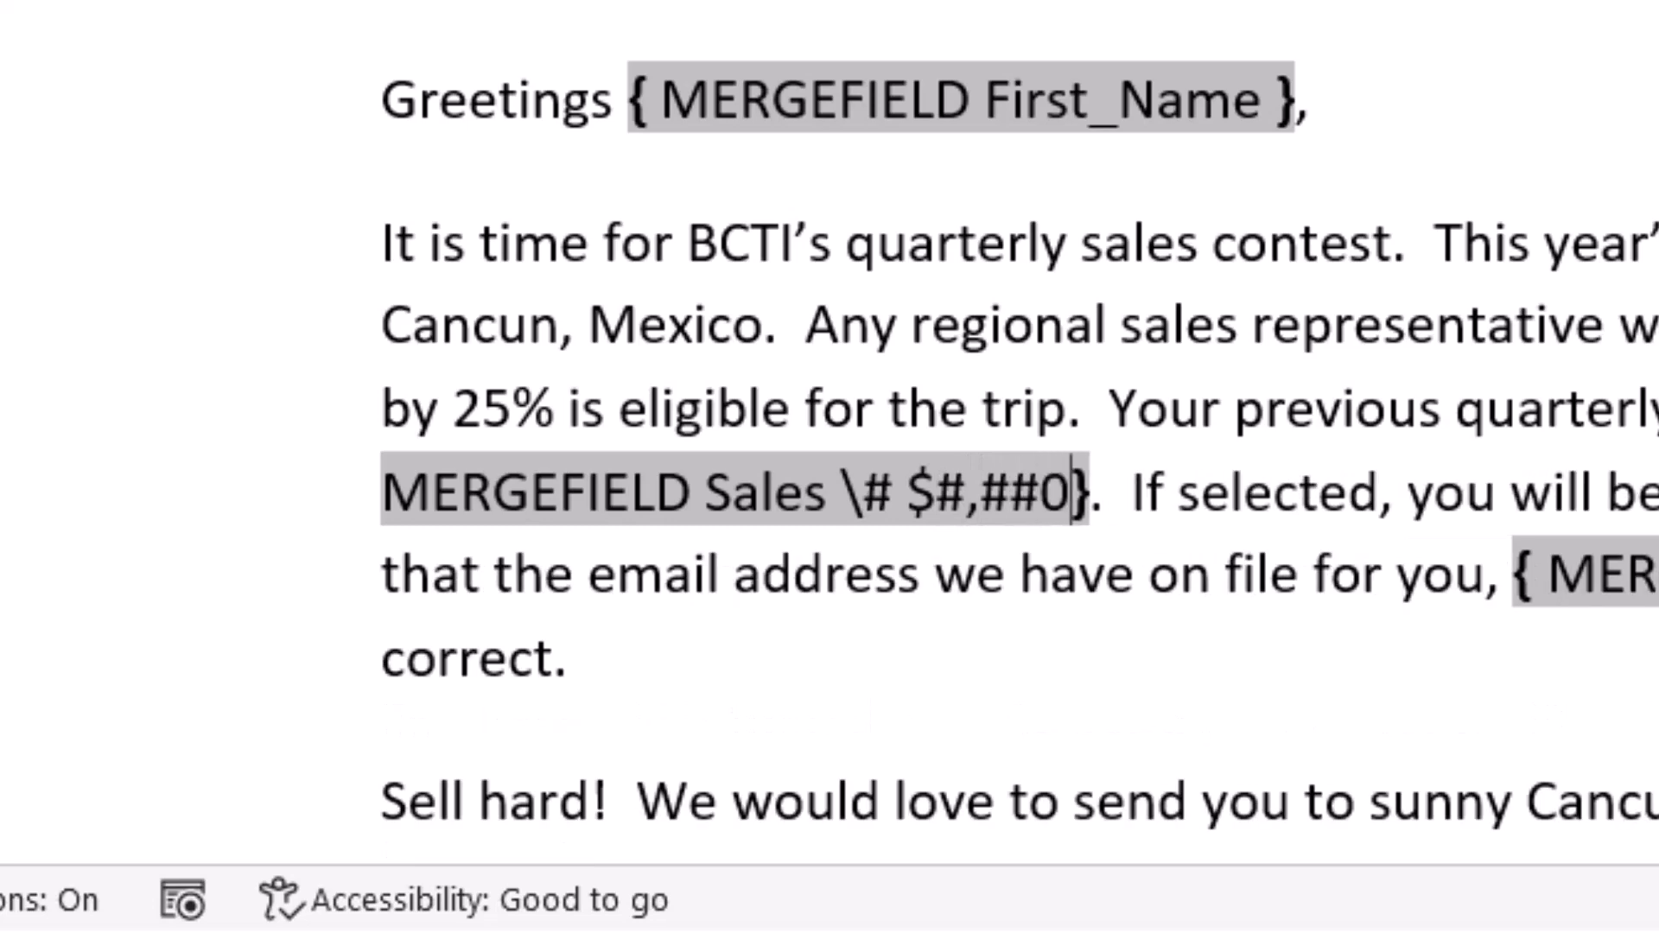
text(.00)
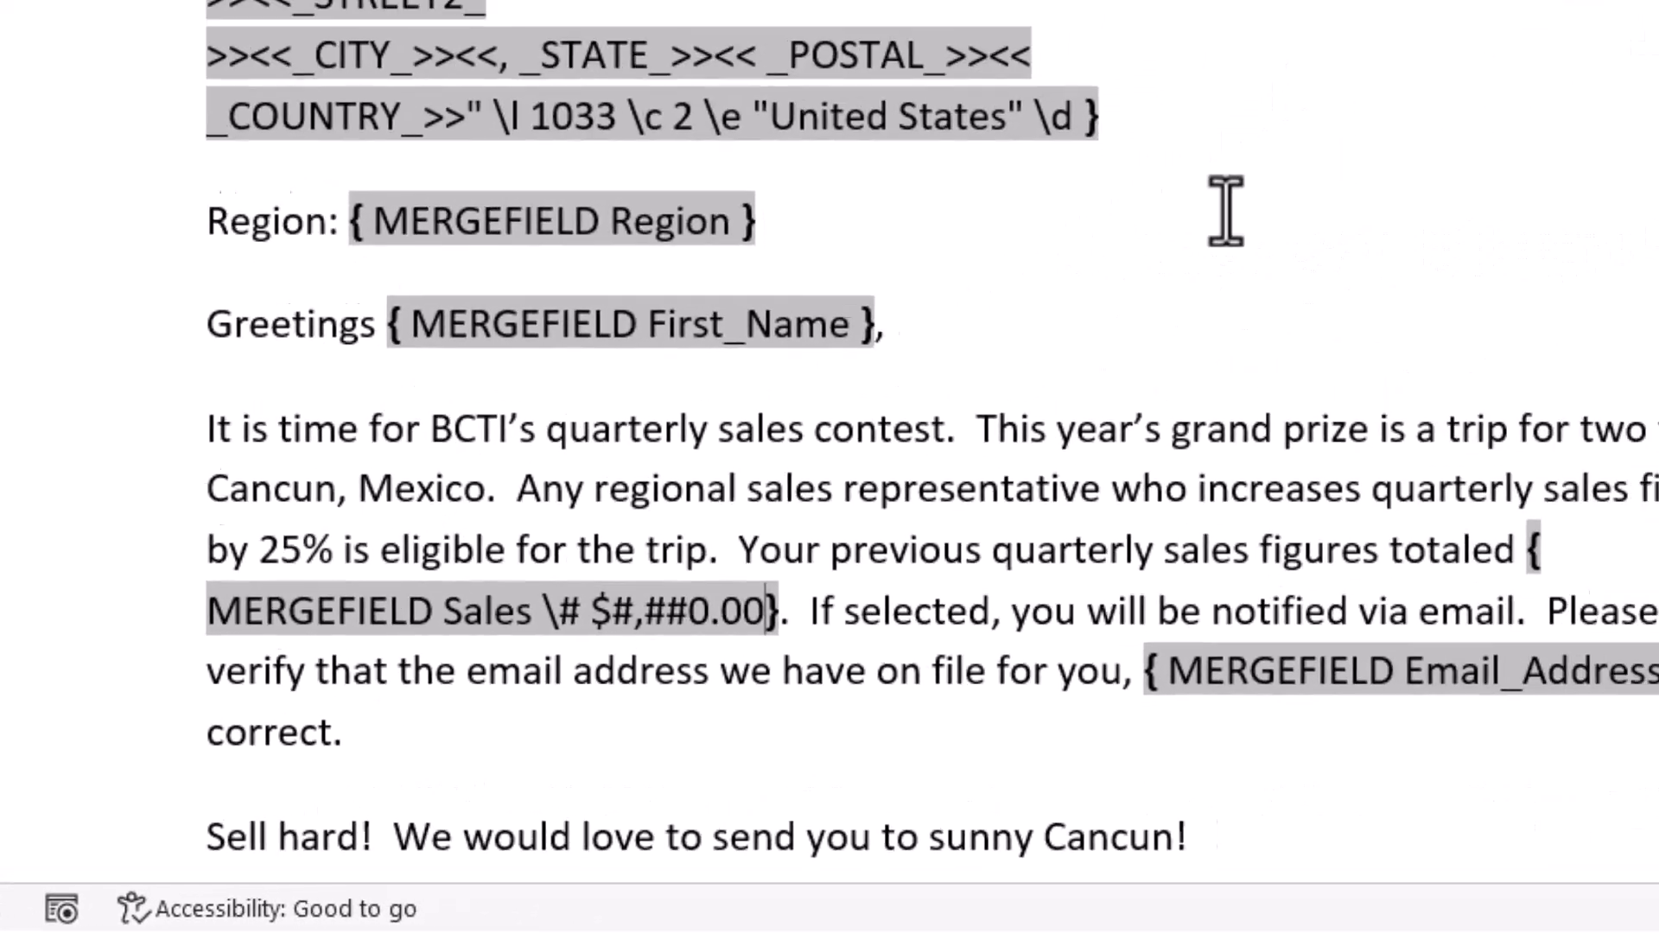
key(alt+F9)
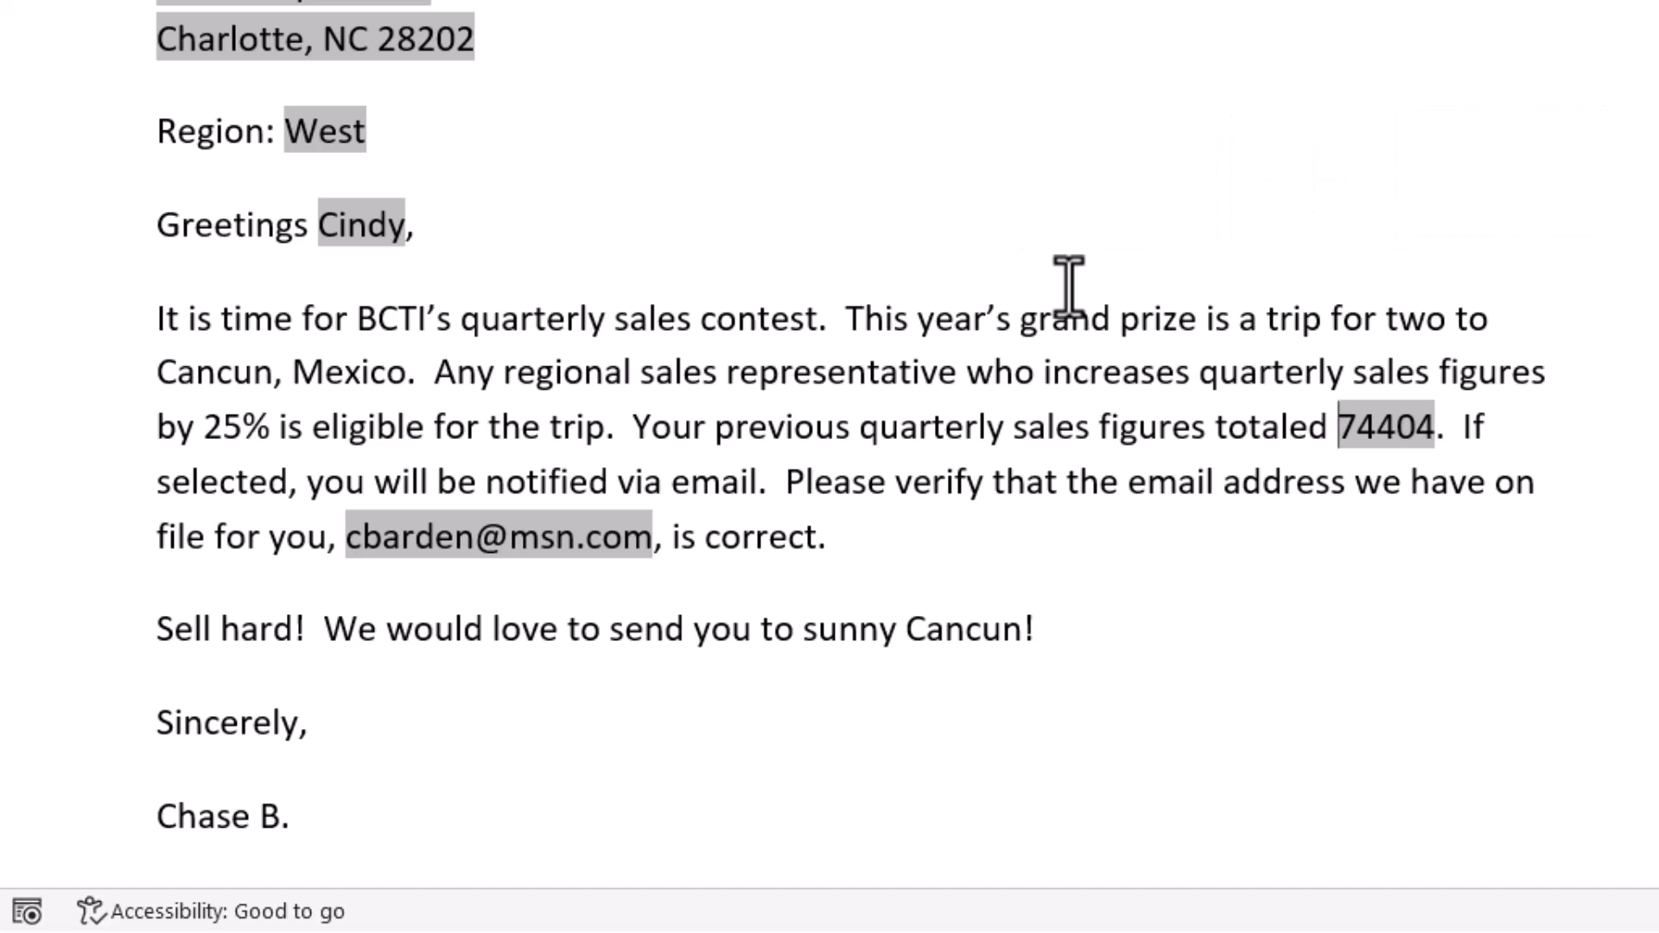
key(F9)
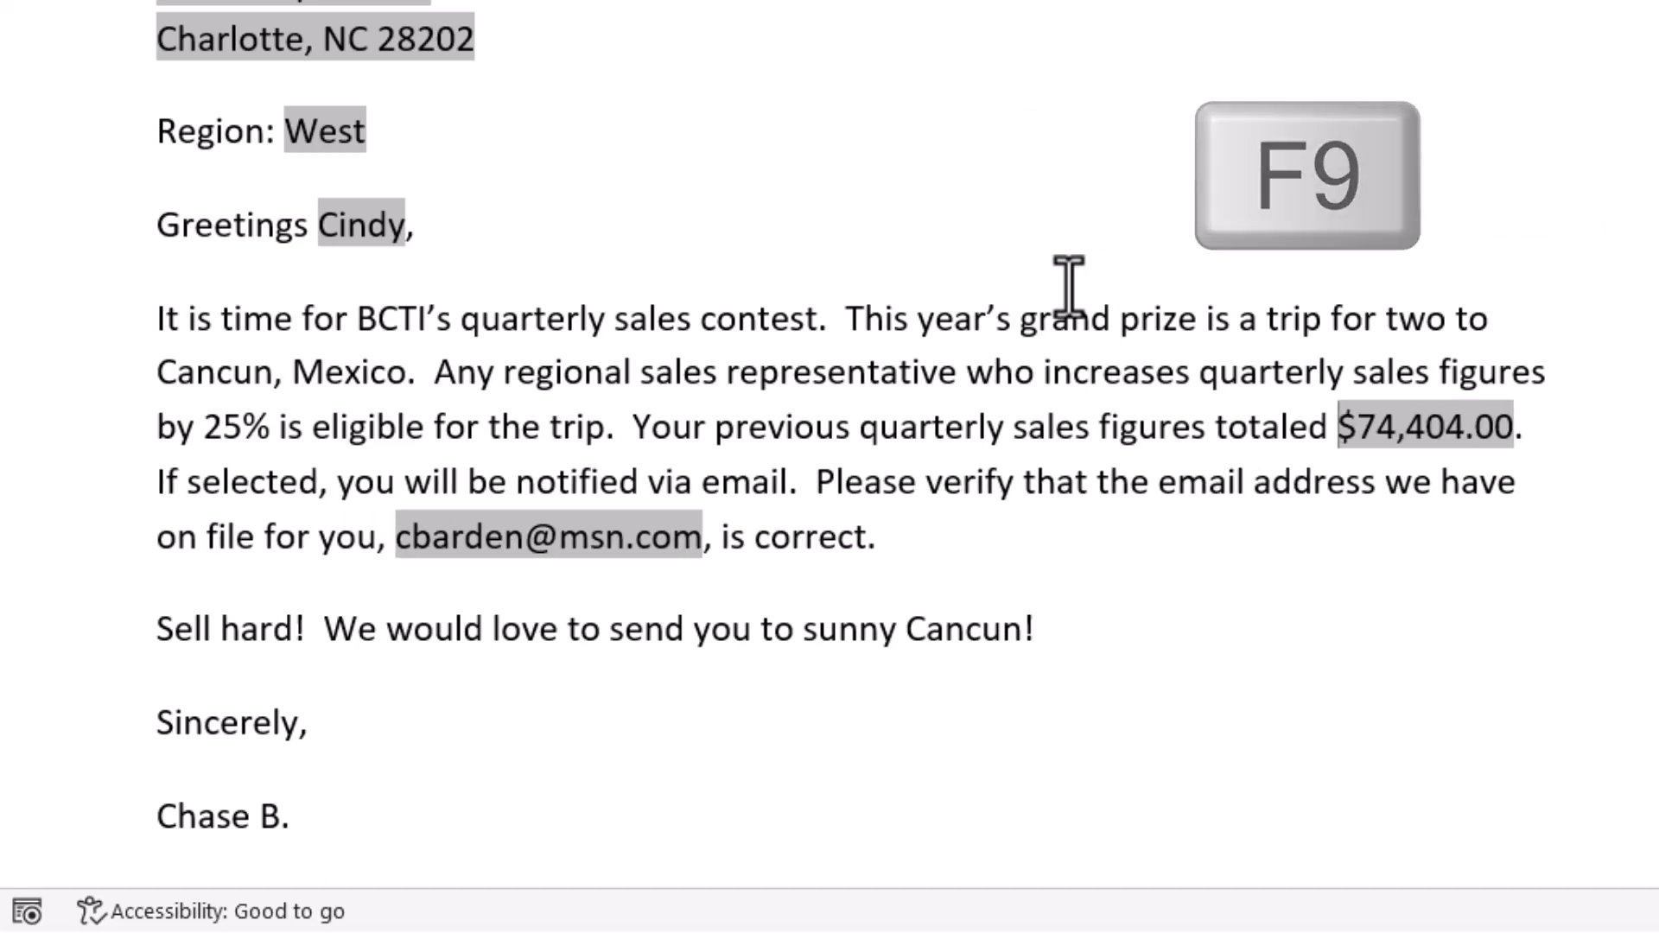
- Add a 'NOTE: Last sale date:' paragraph followed by the Sale_Date merge field
click(1418, 522)
key(Return)
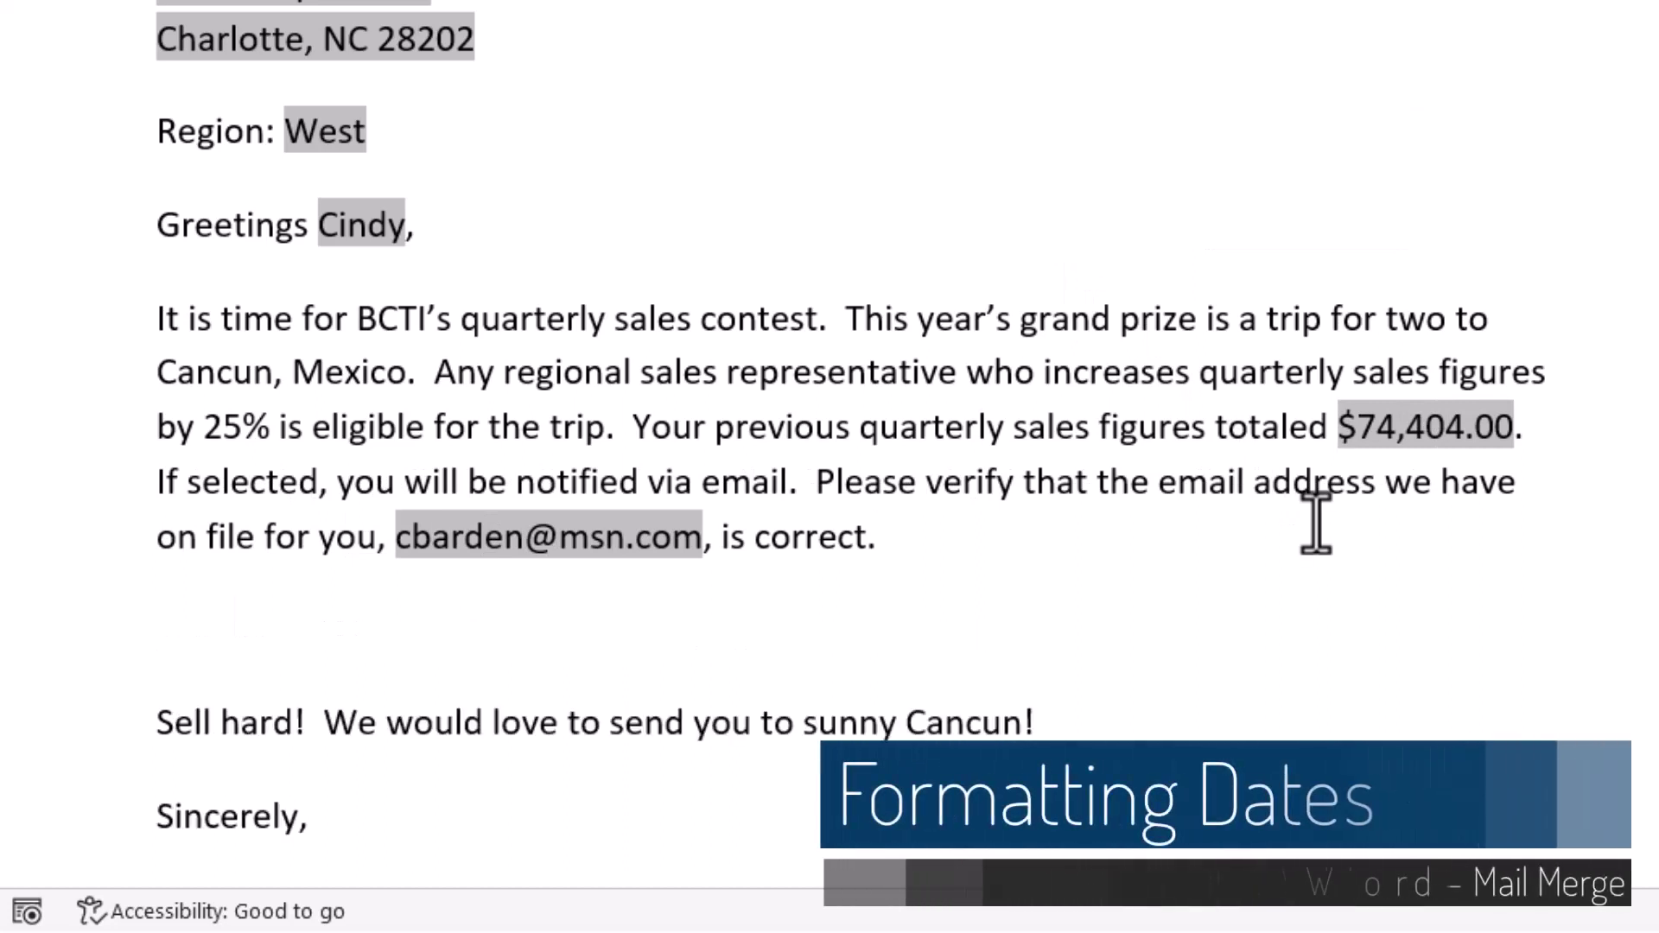
text(NOTE: La)
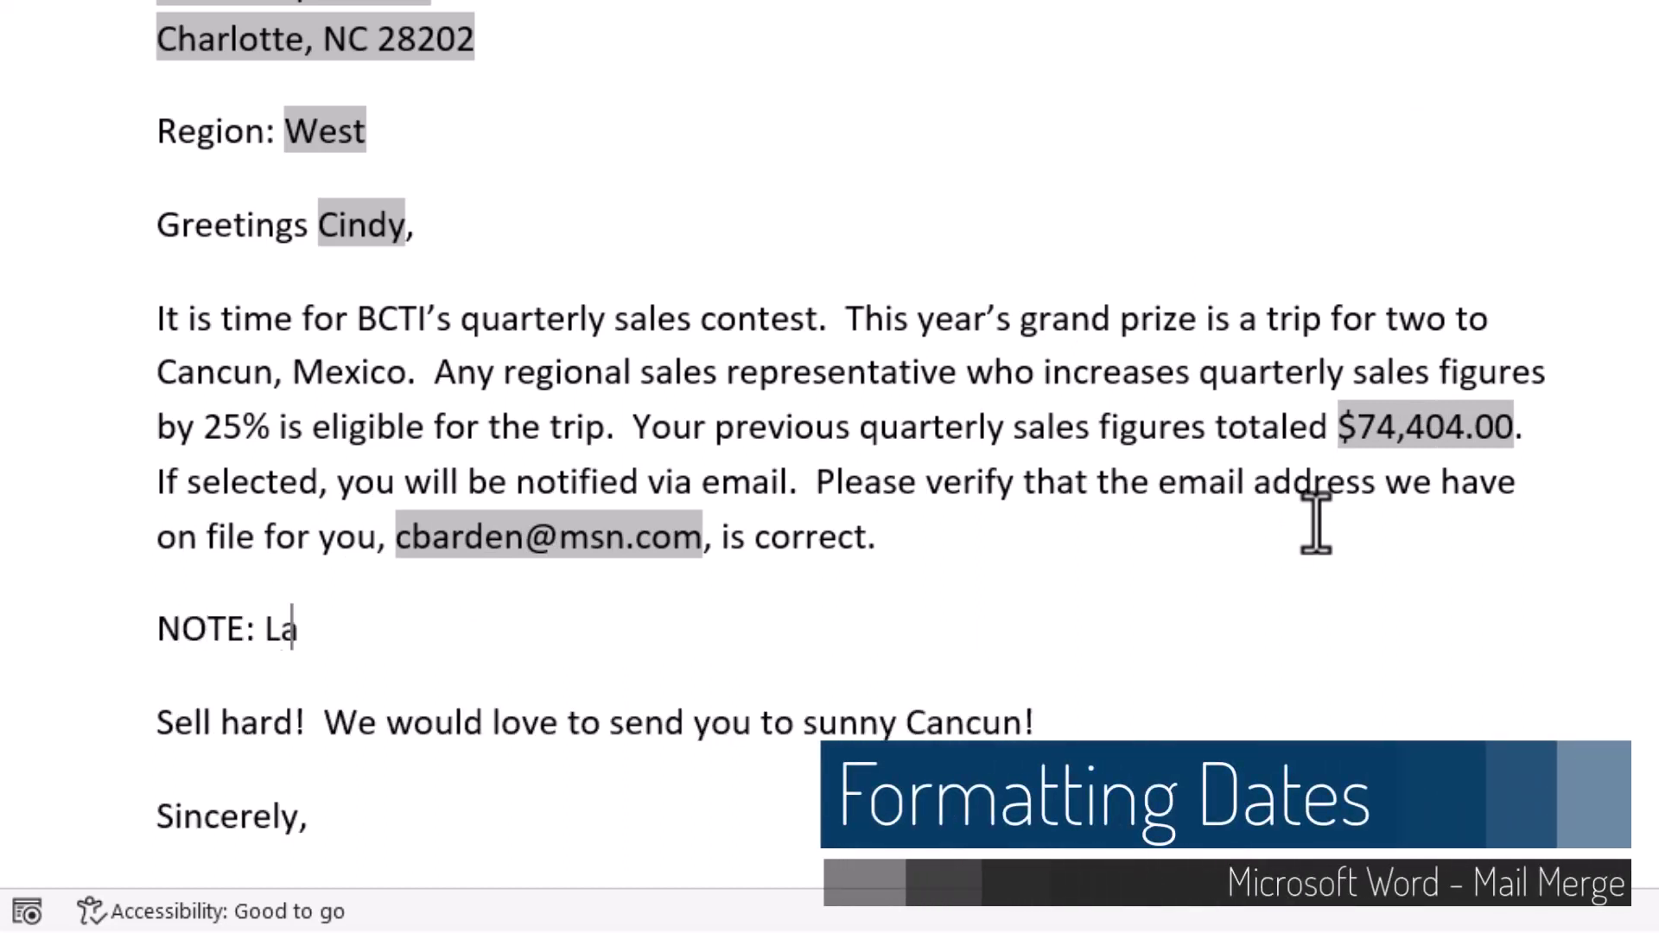
text(st sale date:)
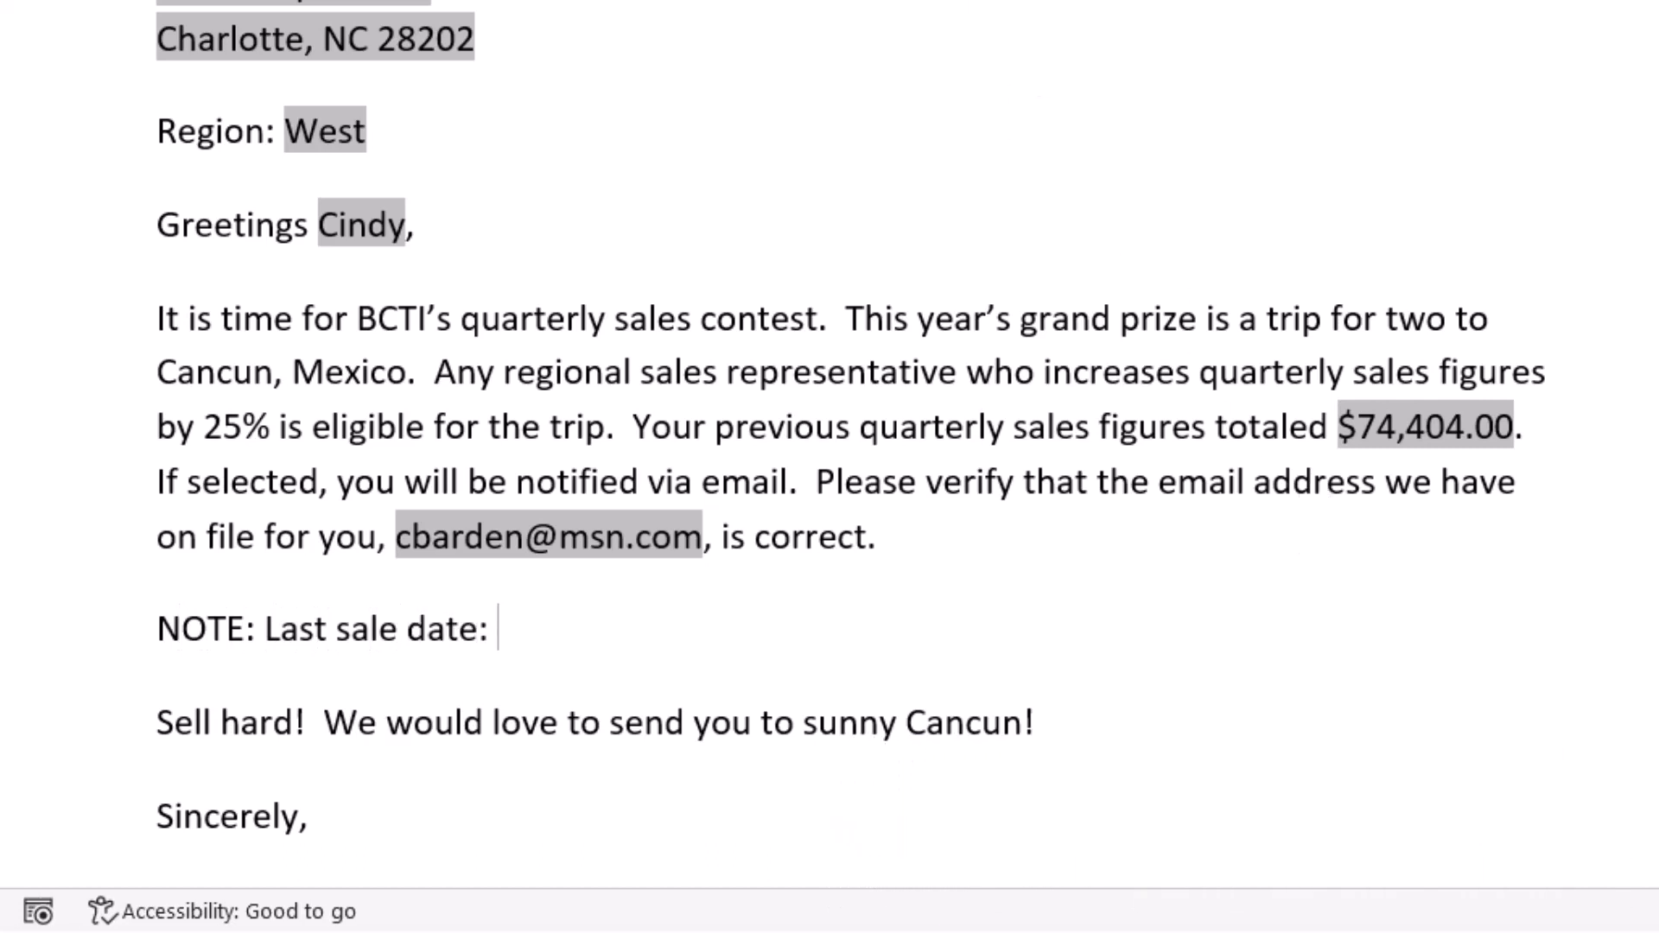
key(alt+m)
key(i)
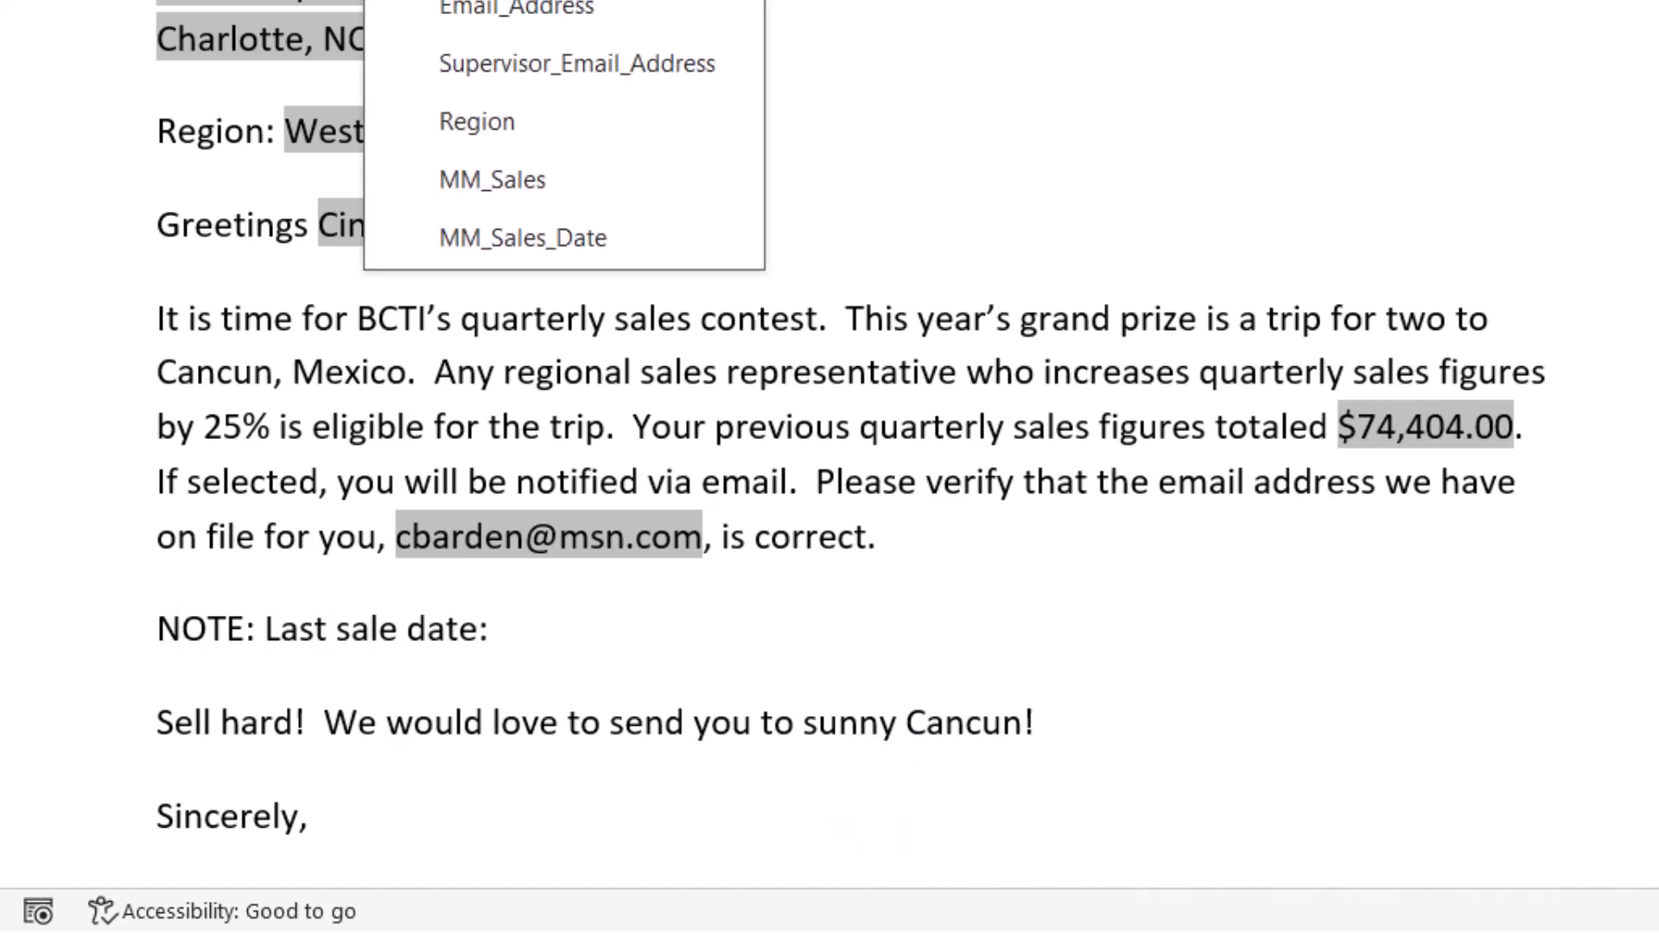
key(Up)
key(Return)
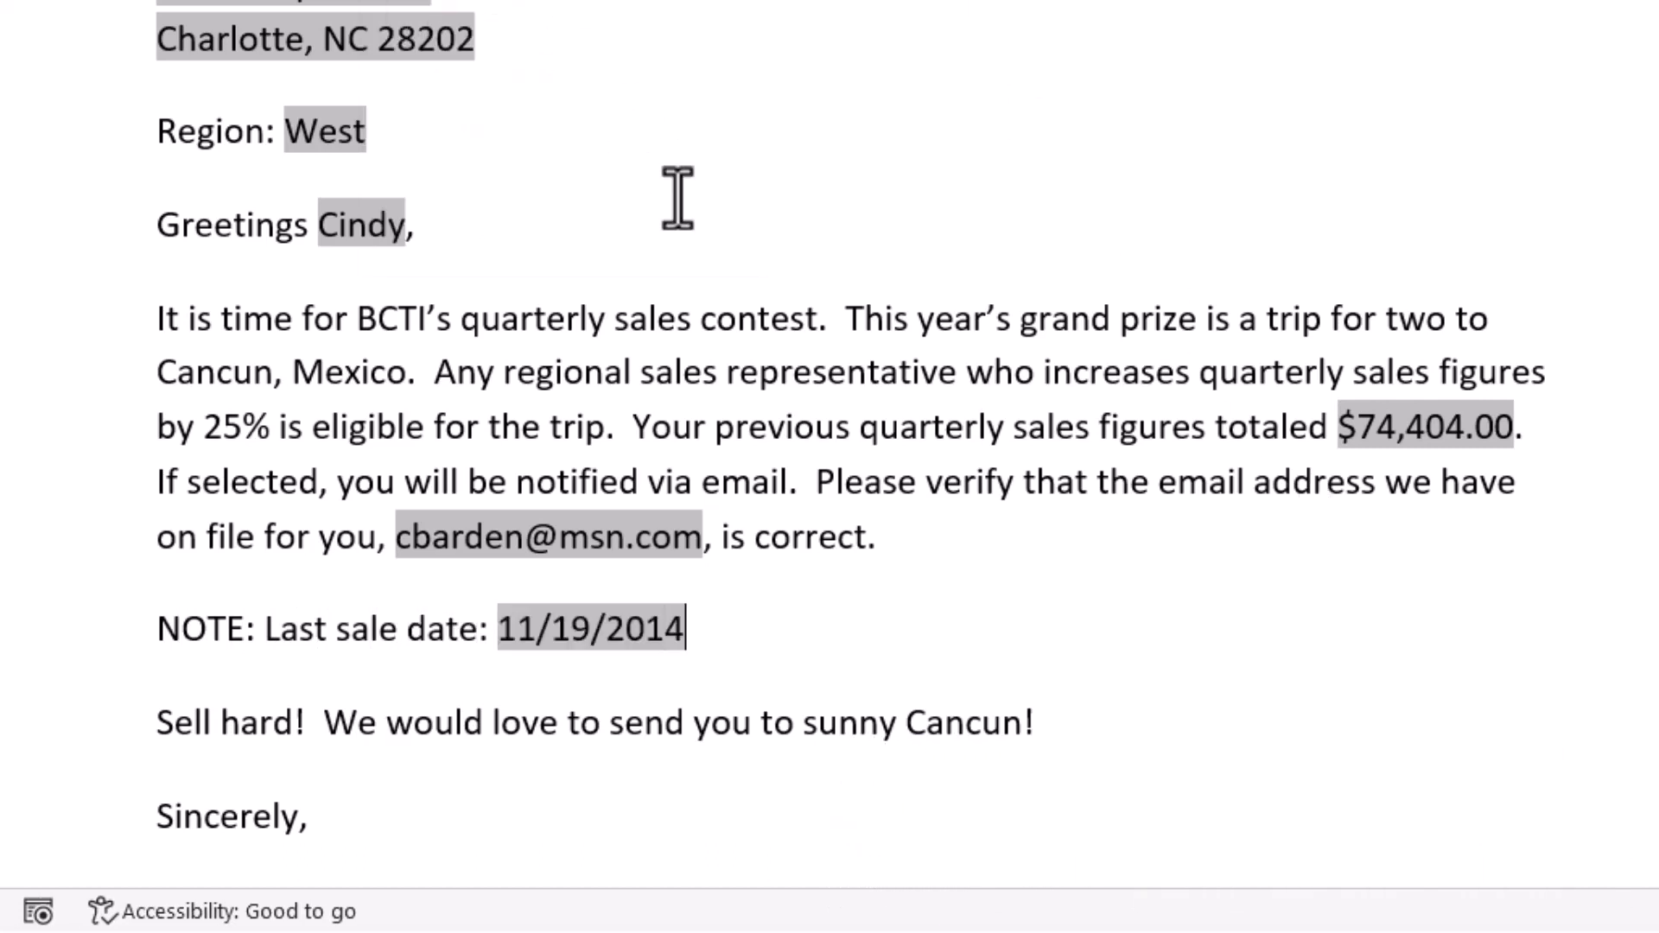
- Format the Sale_Date field with \@ "MMMM D, YYYY" and update it to November 19, 2014
key(alt+F9)
scroll(686, 267, down, 4)
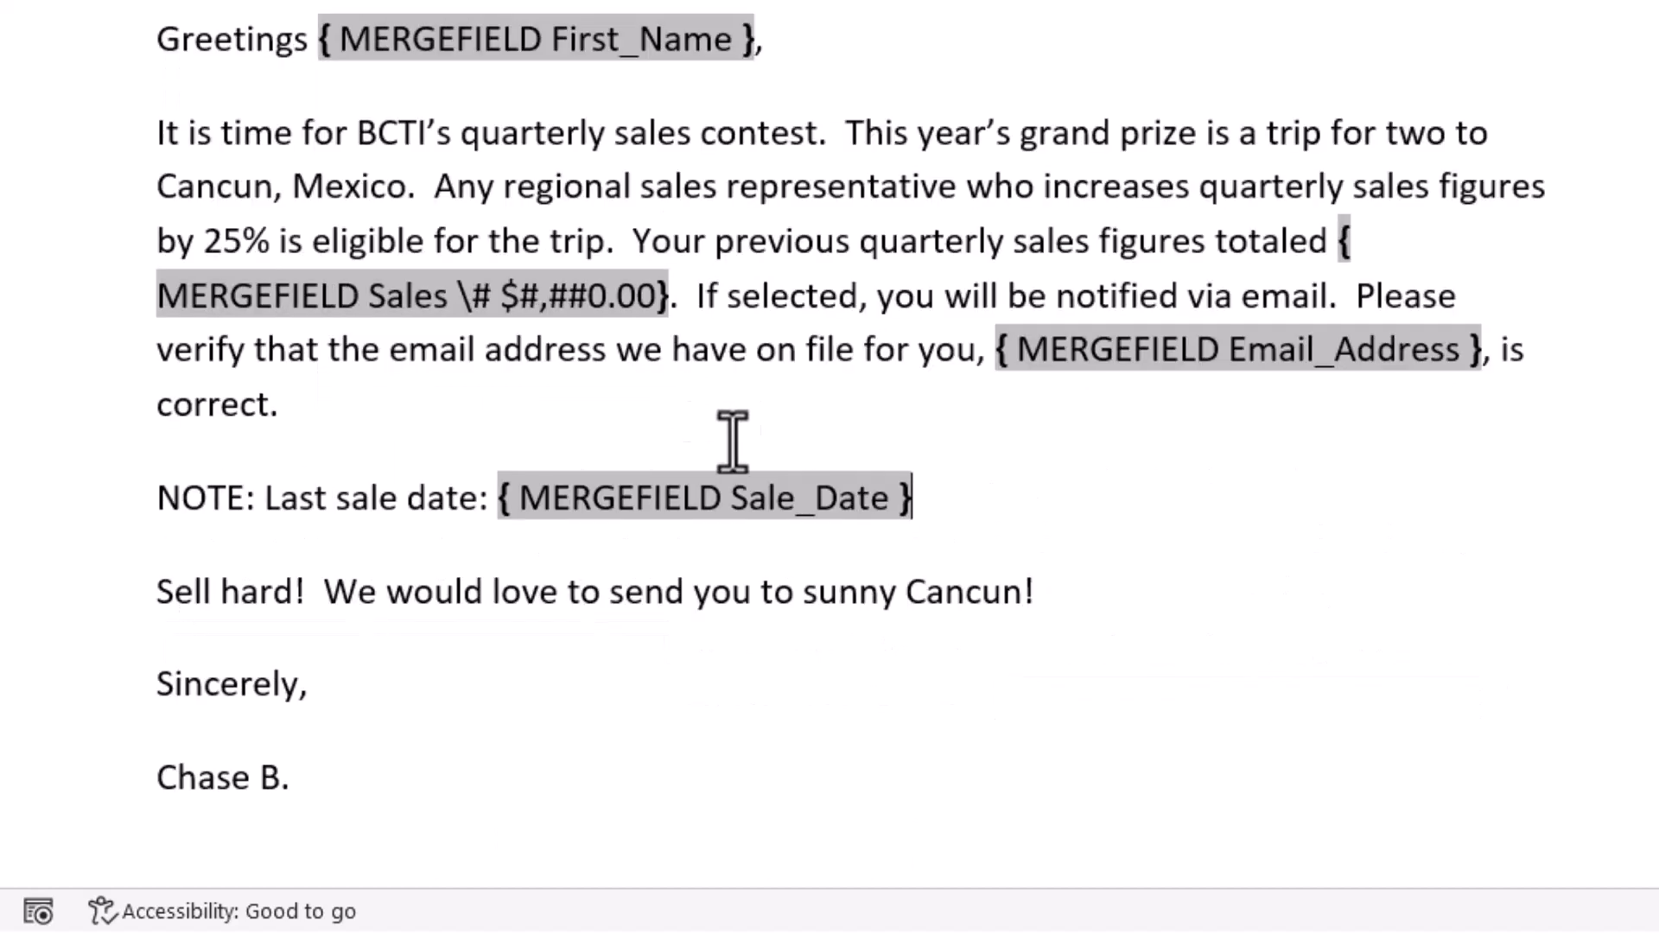
click(897, 499)
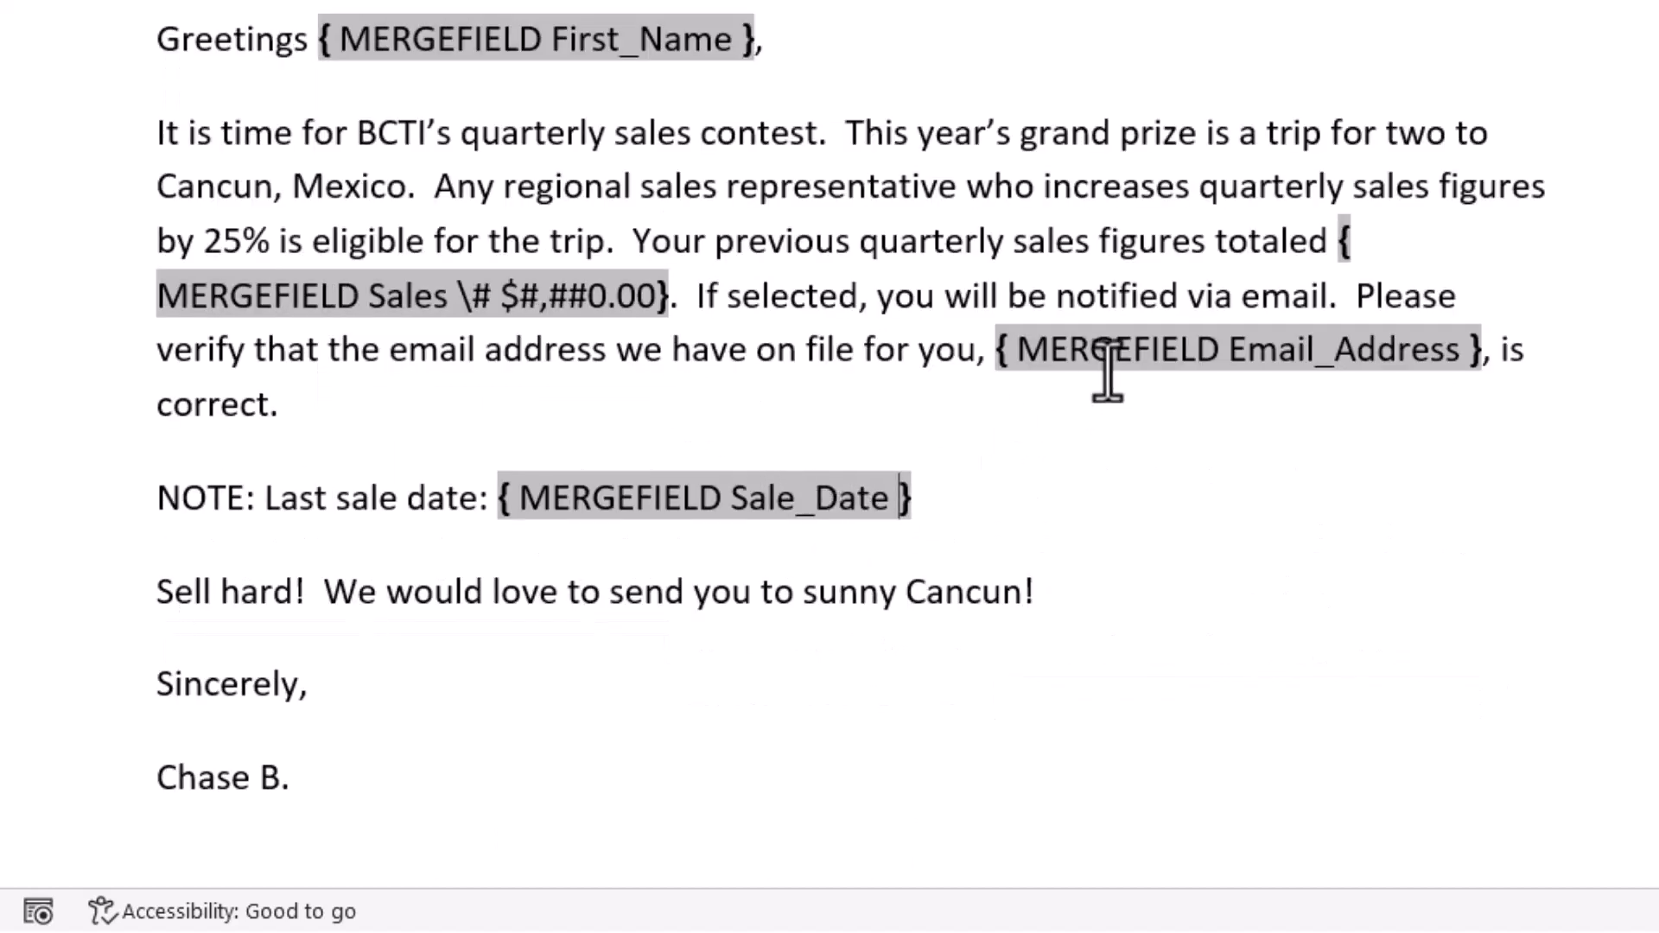
text(\@ ")
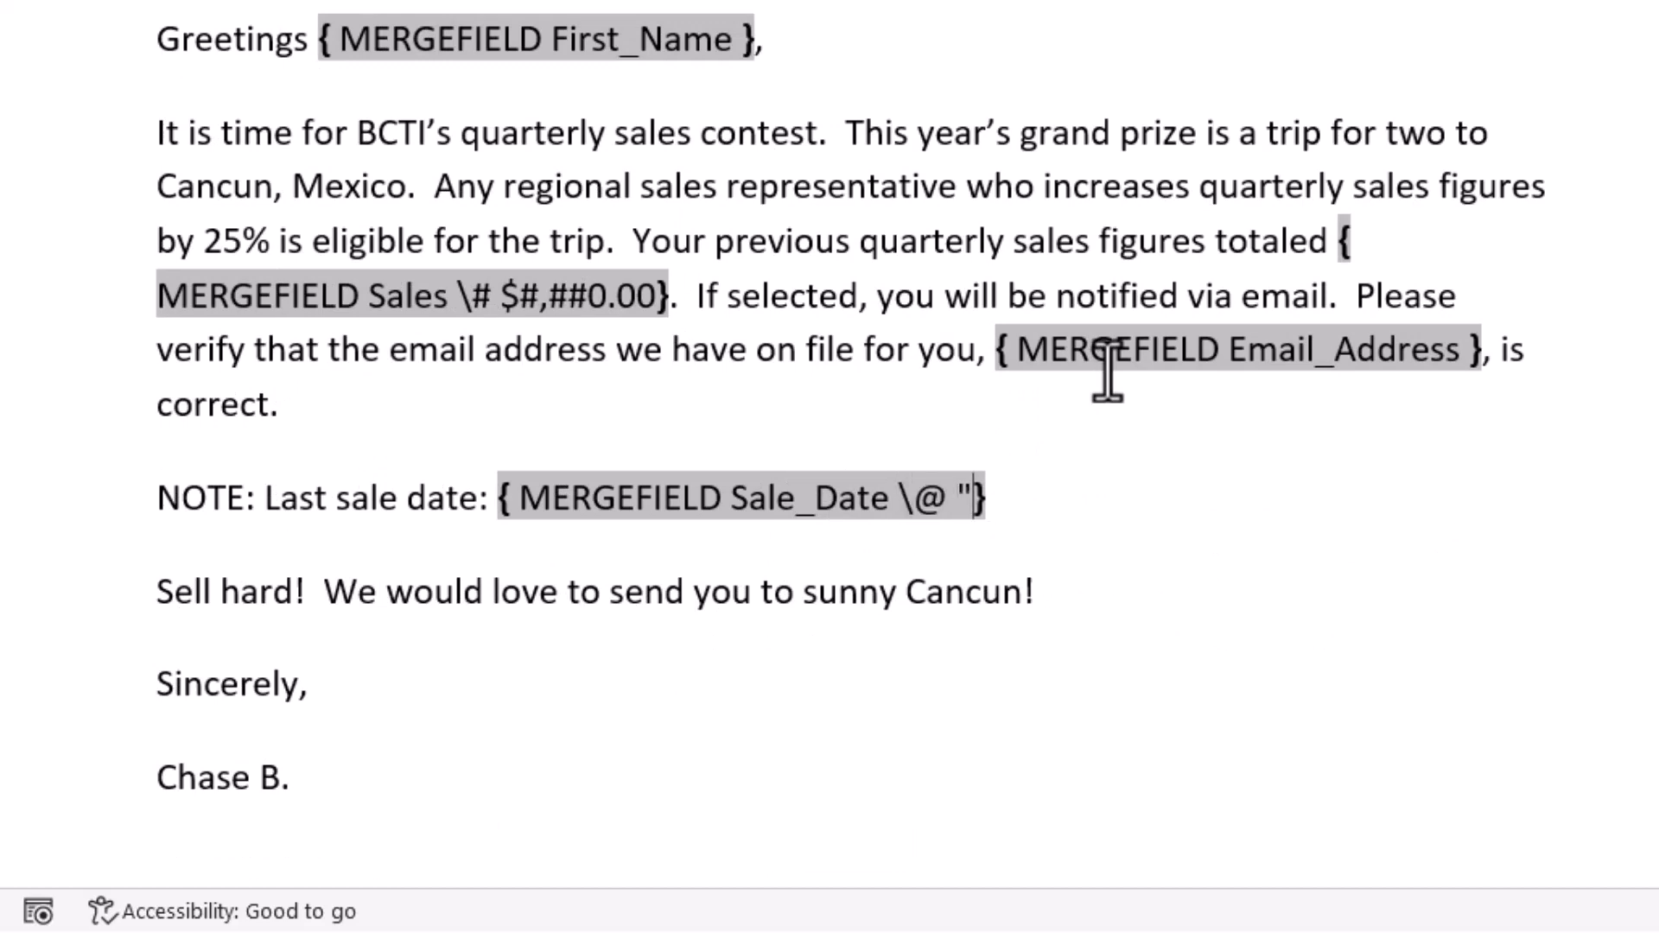
text(MMMM)
text( D)
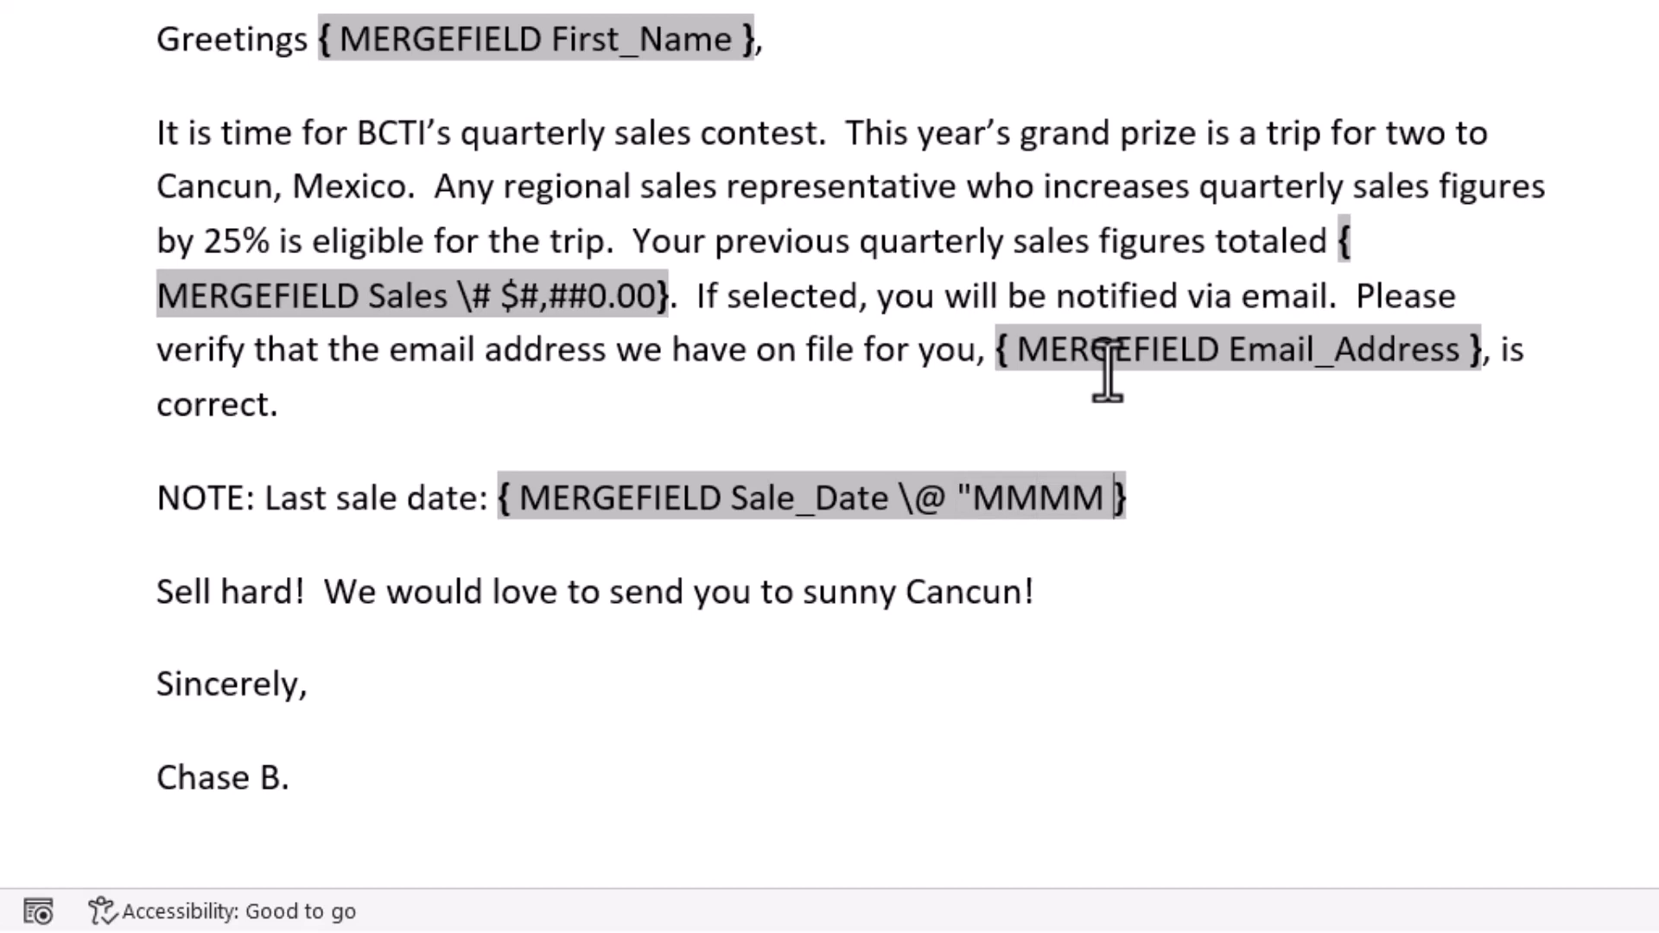
text(, YYY)
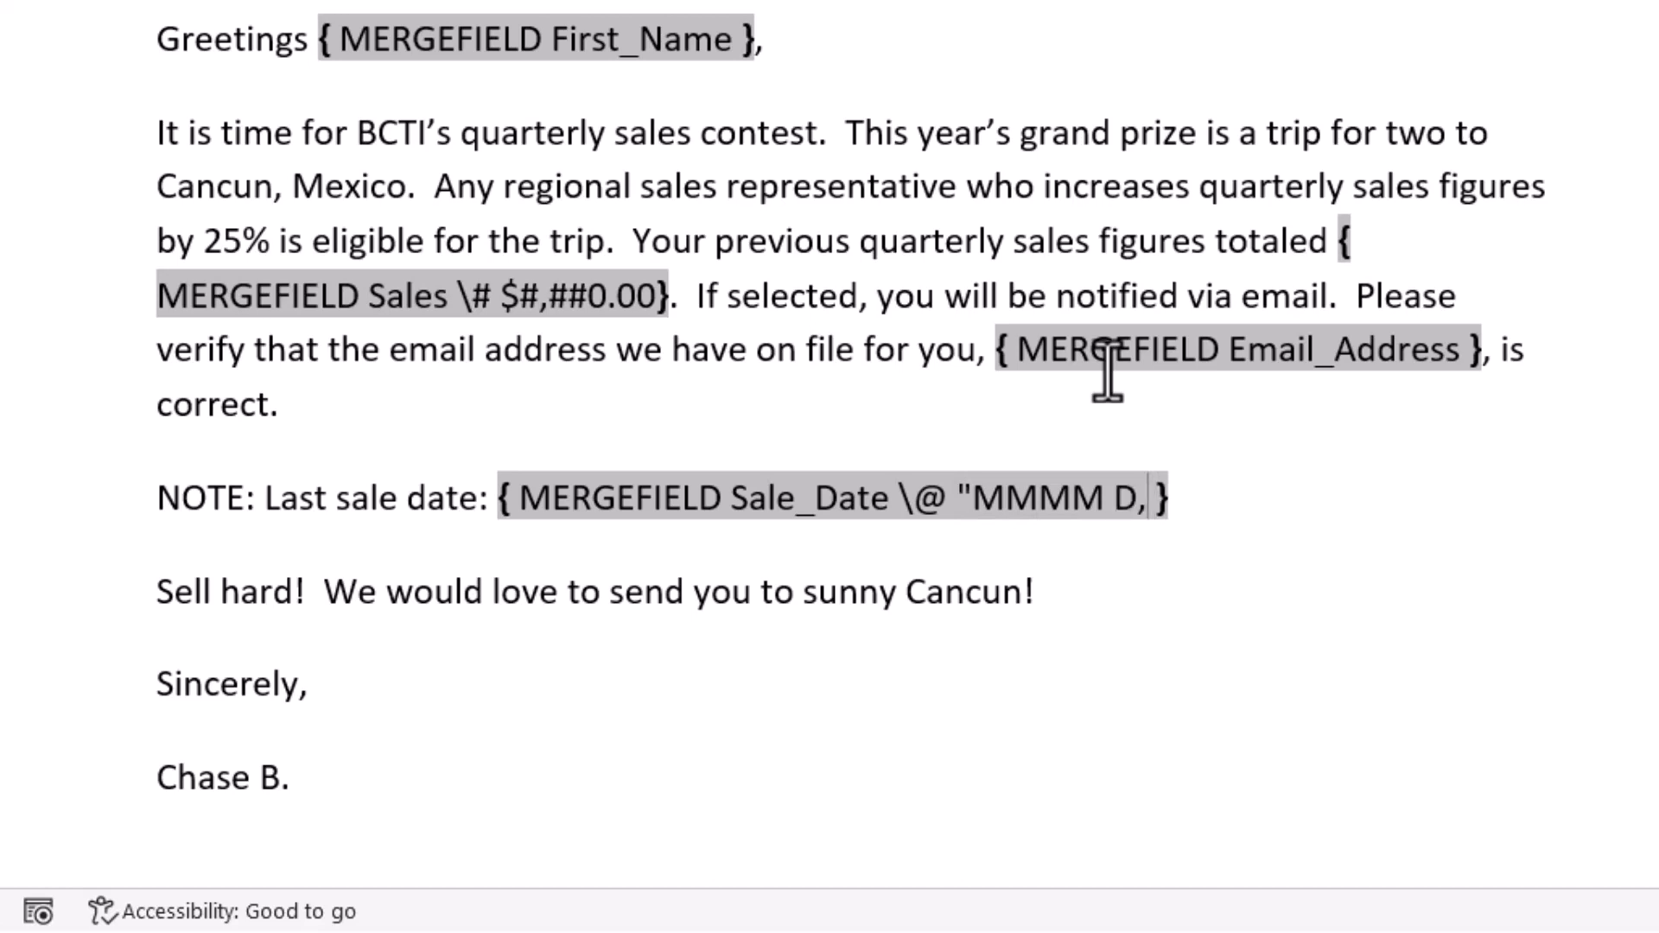
text(Y")
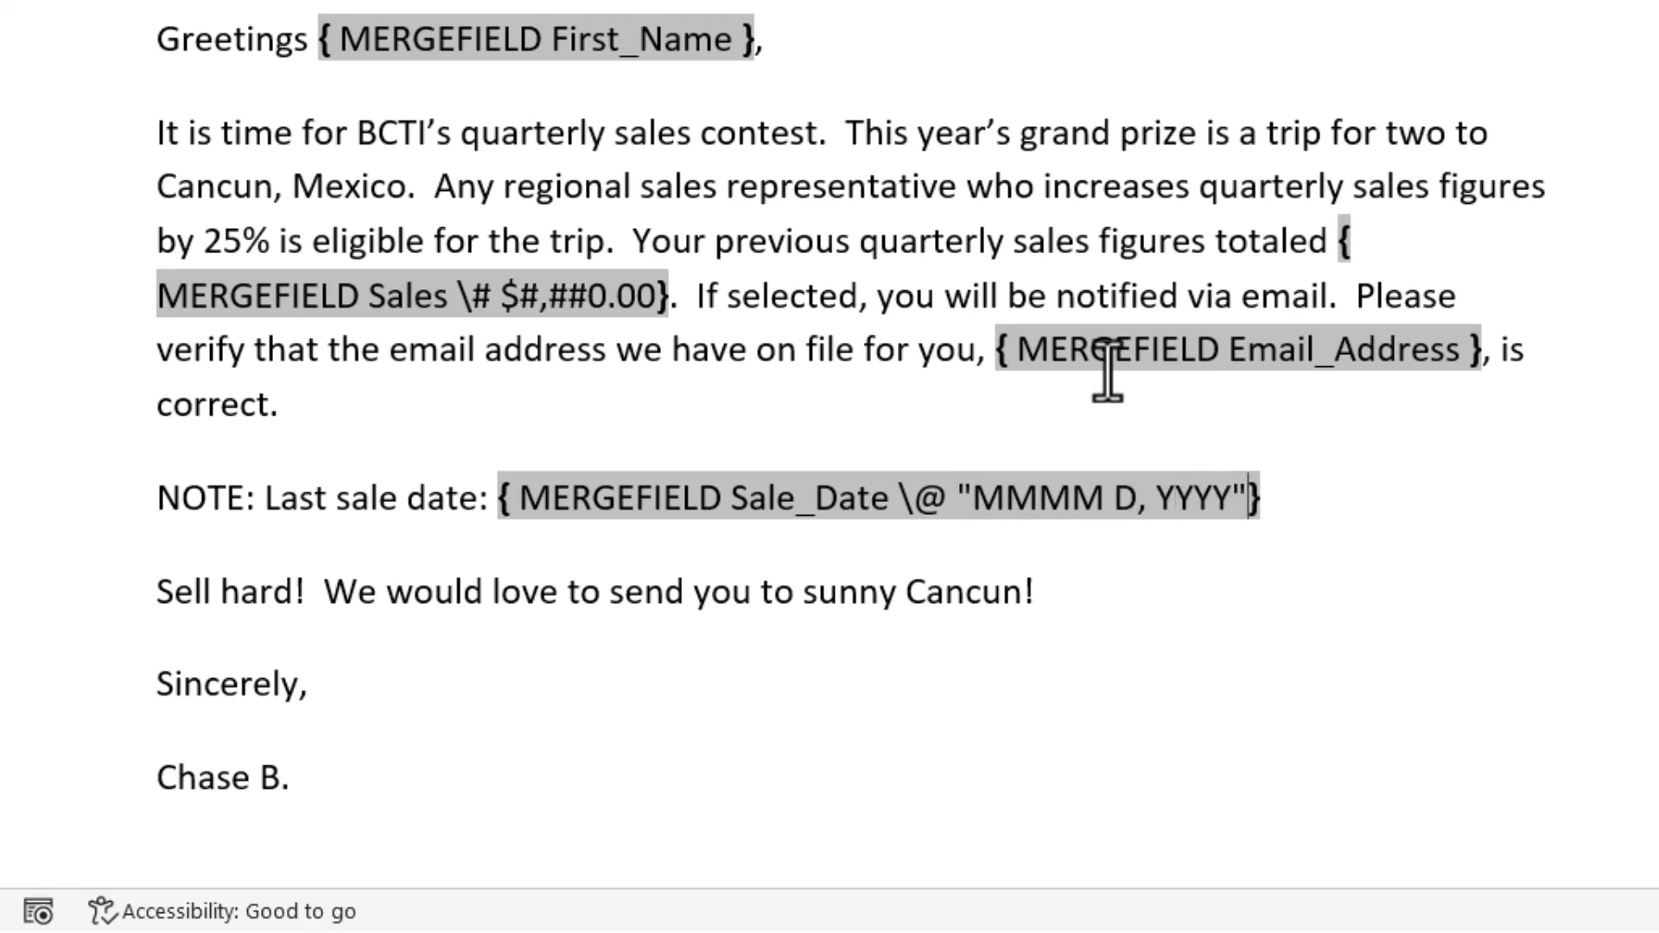
key(alt+F9)
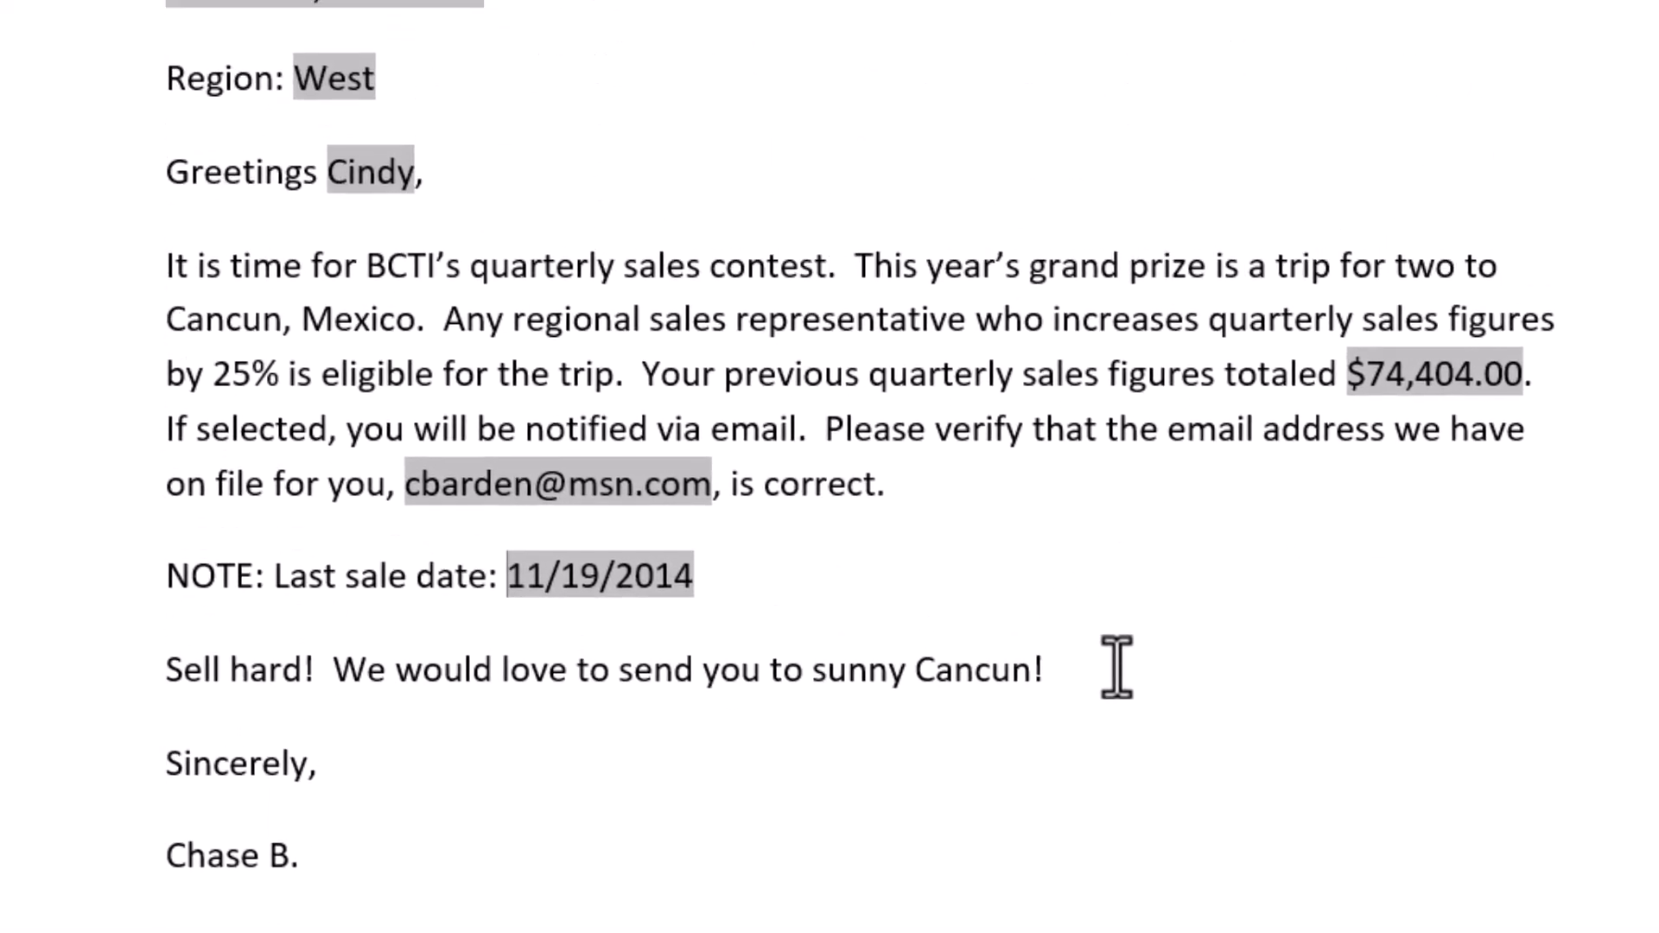
key(F9)
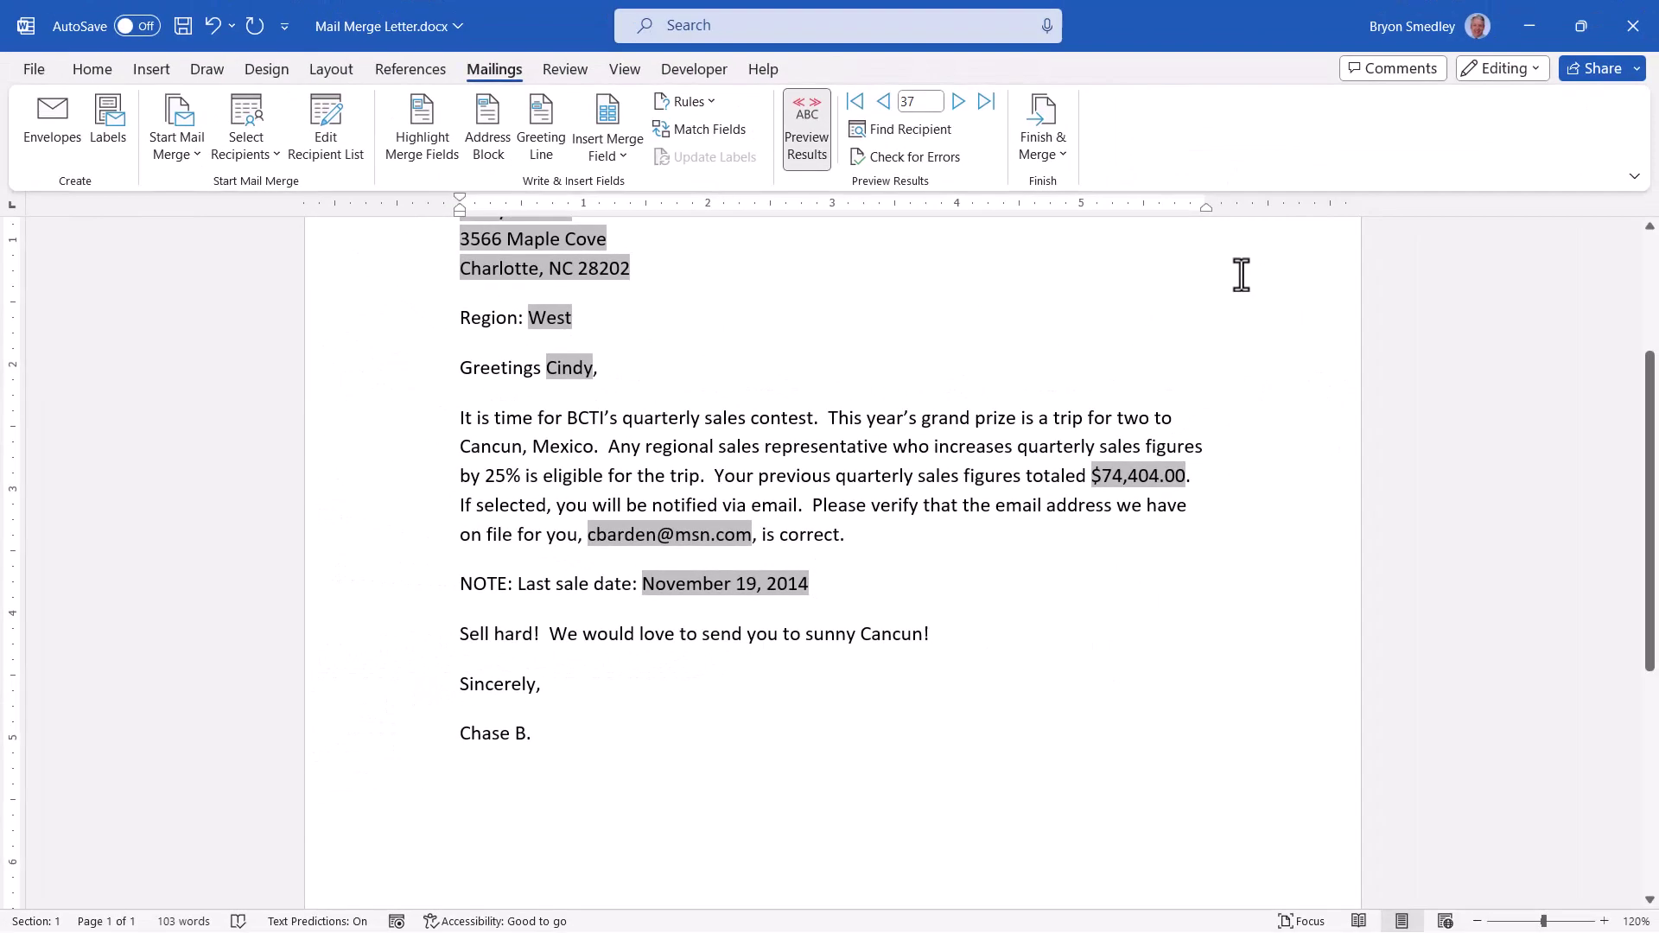
key(alt+F9)
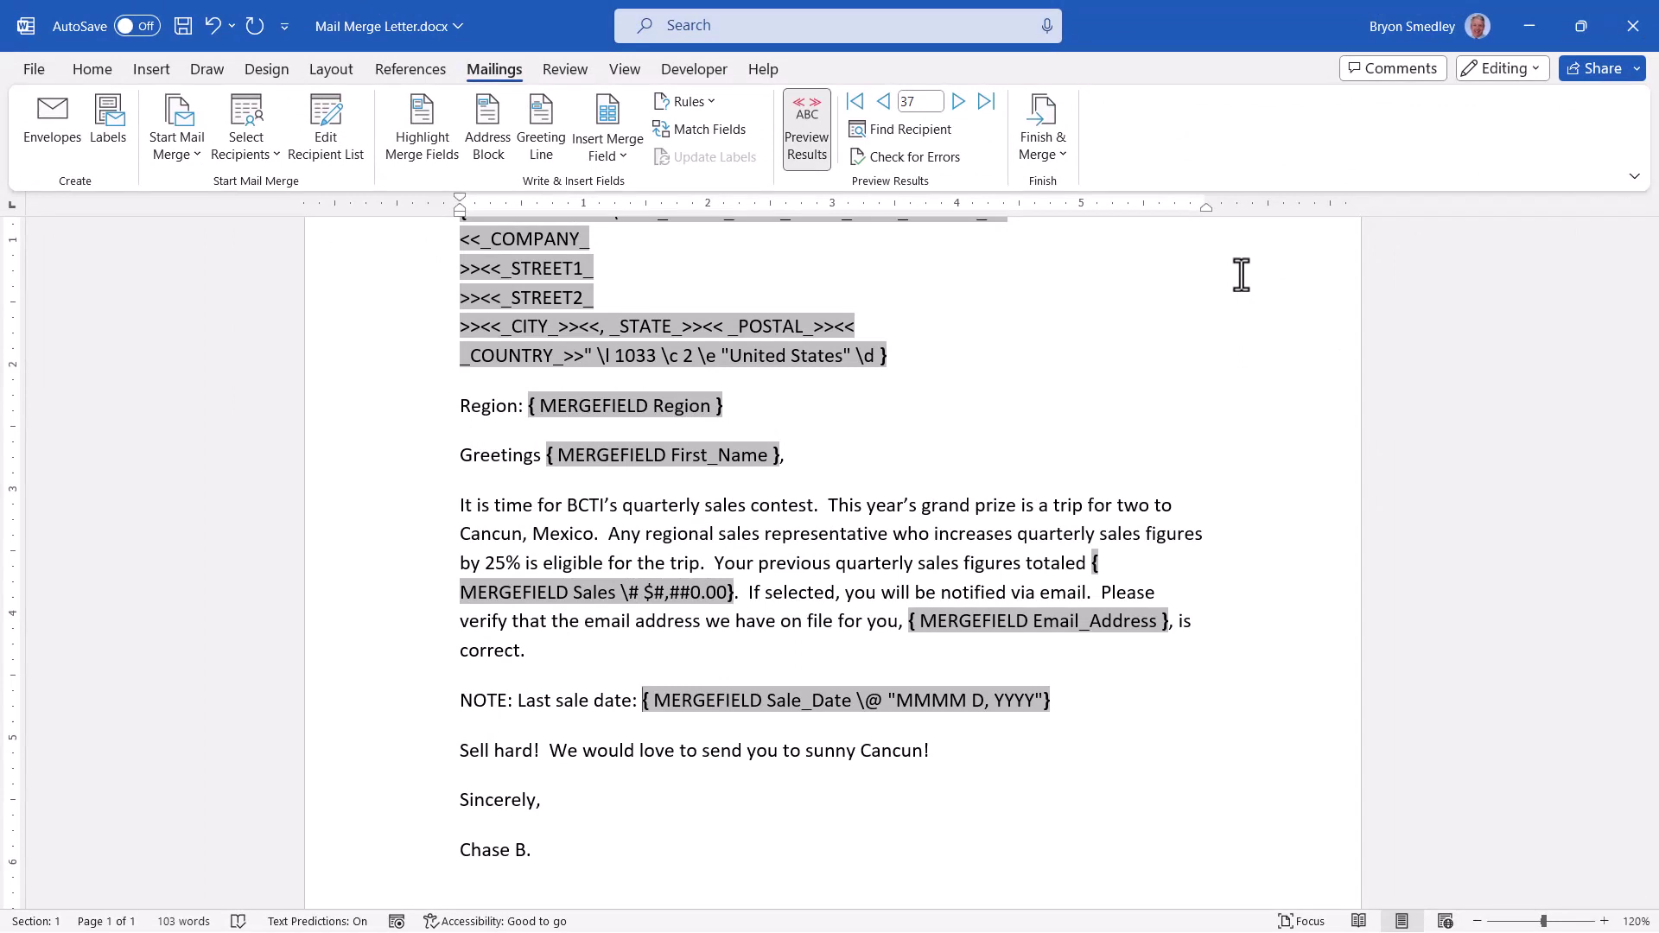
key(alt+F9)
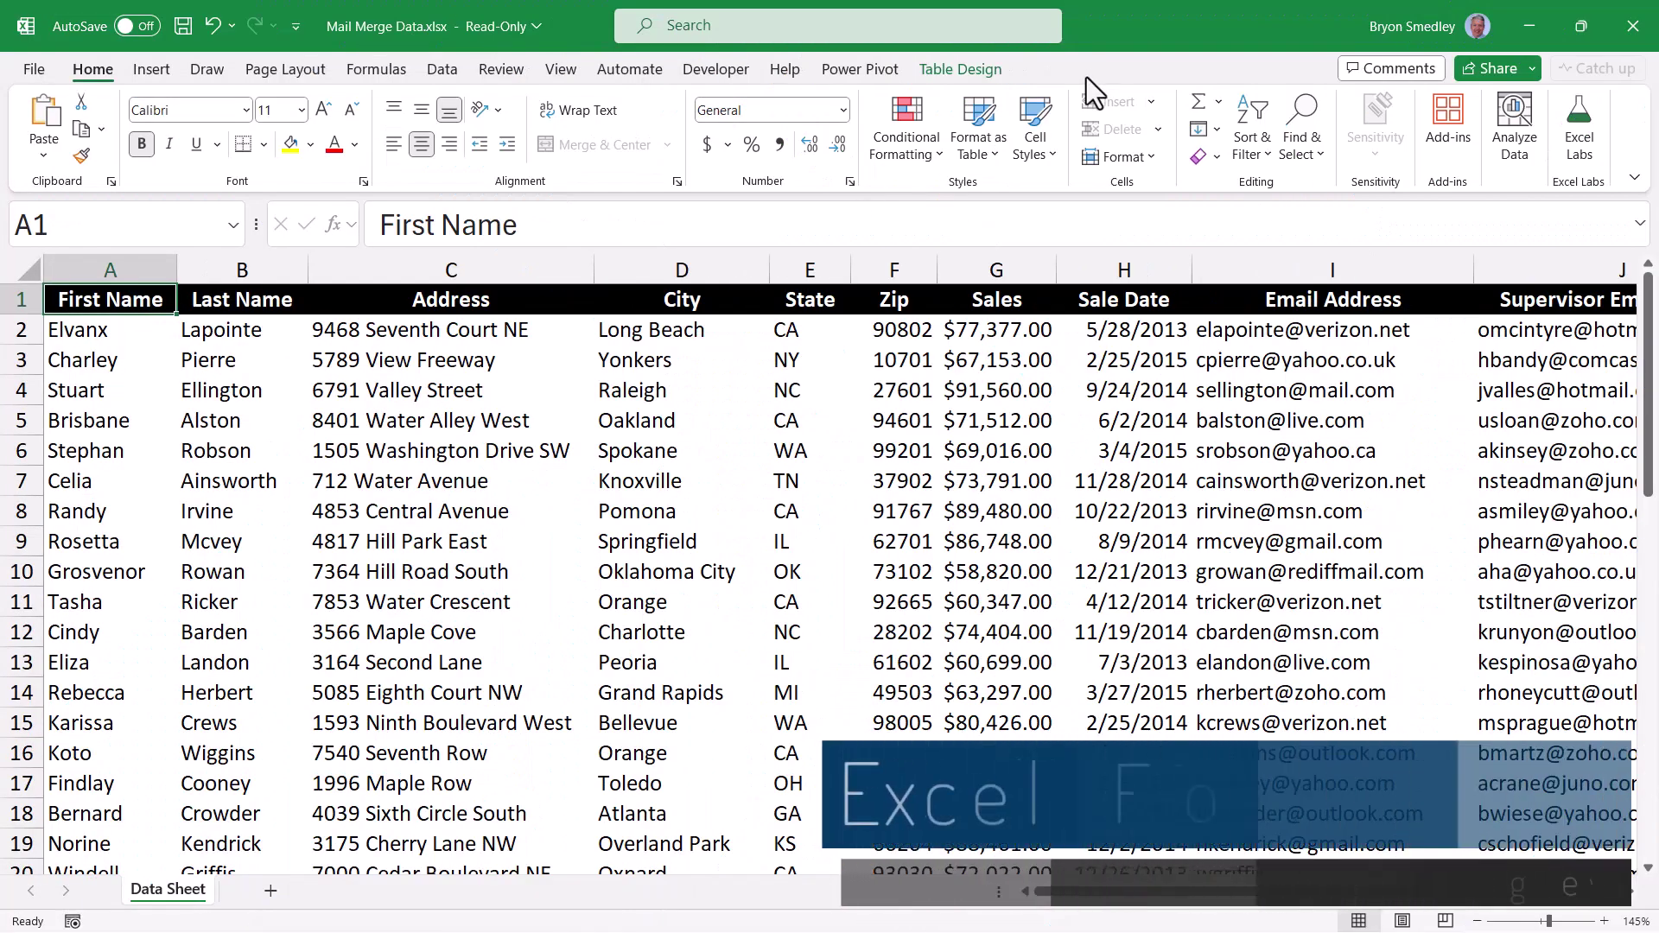
click(1005, 271)
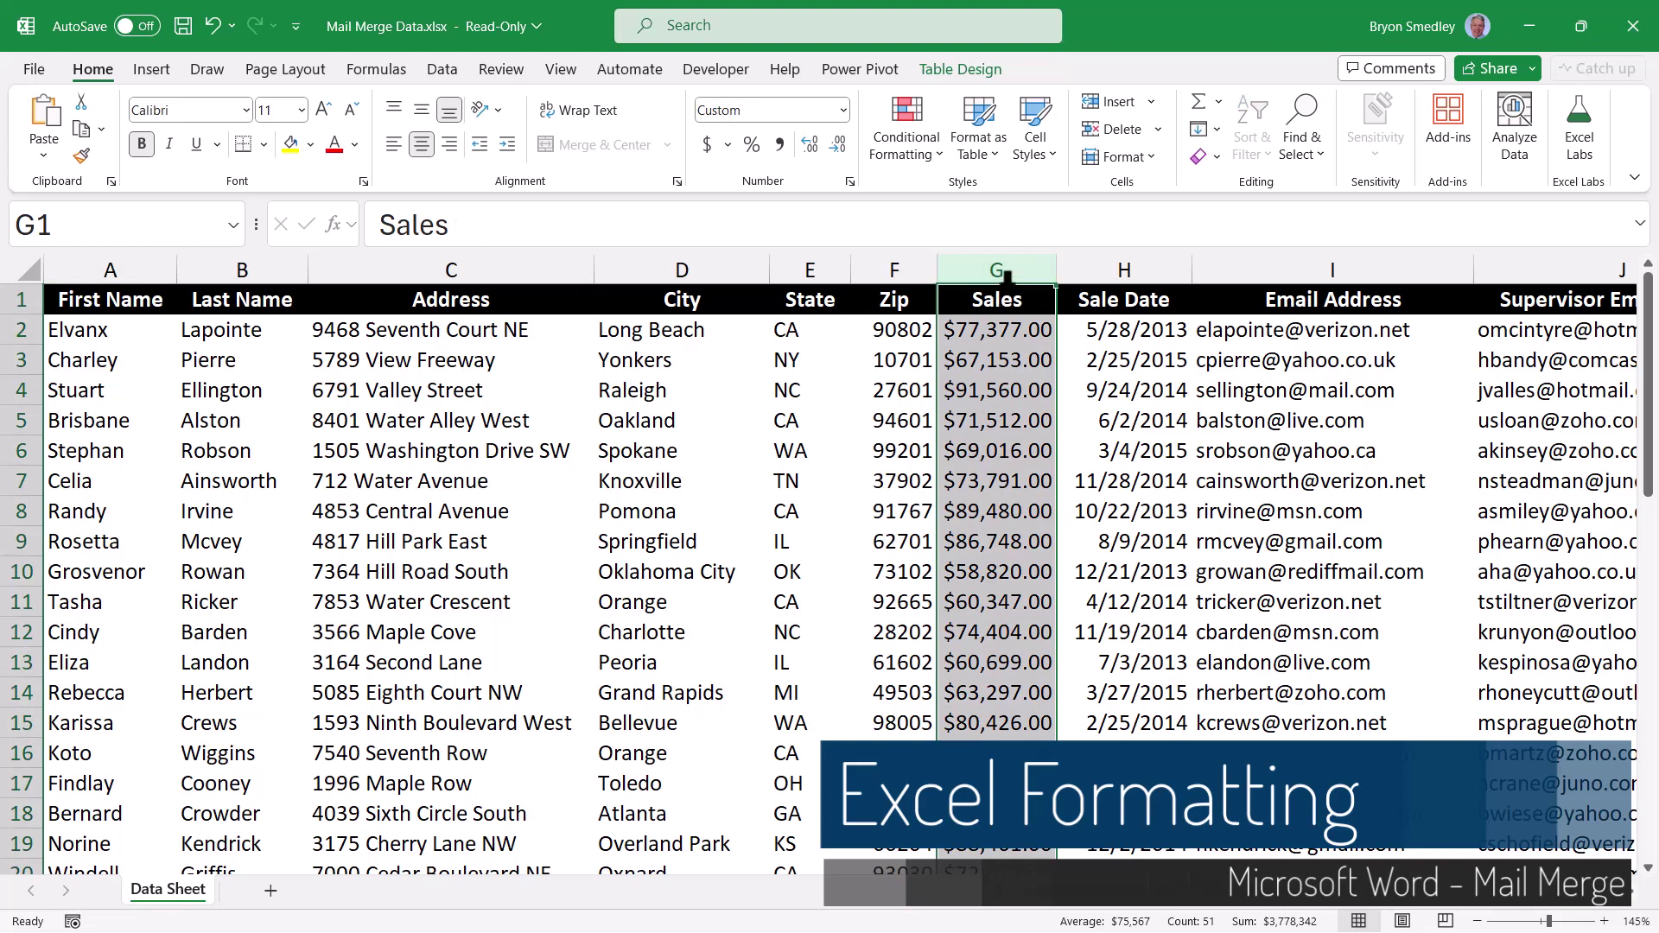
click(1002, 332)
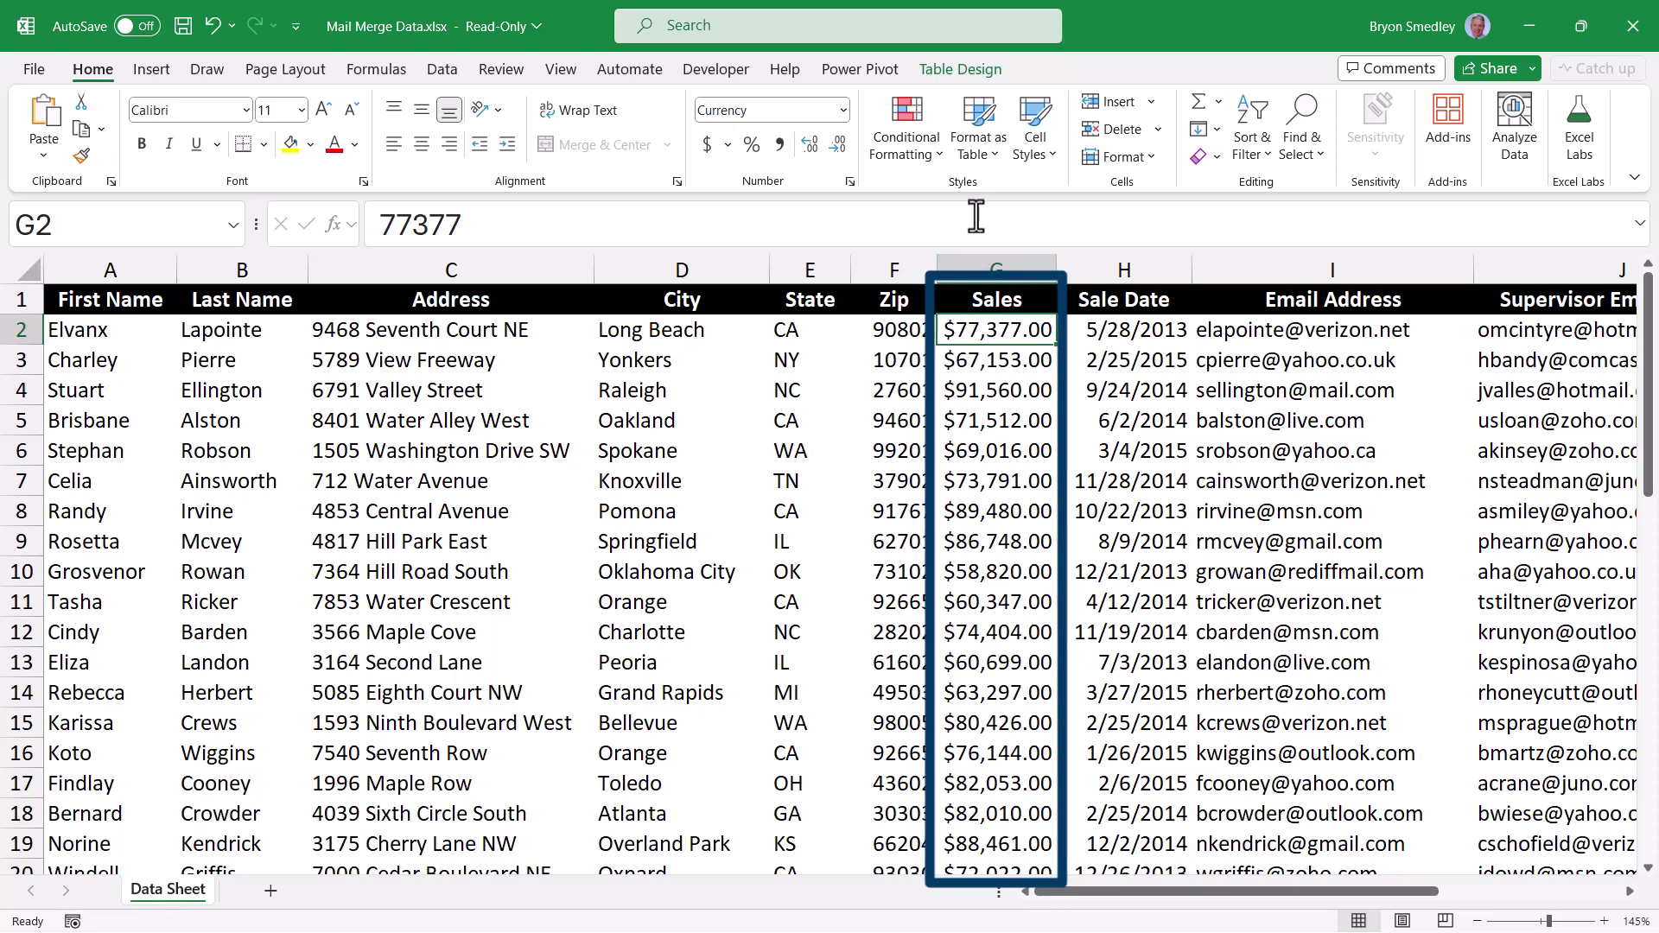
click(1104, 333)
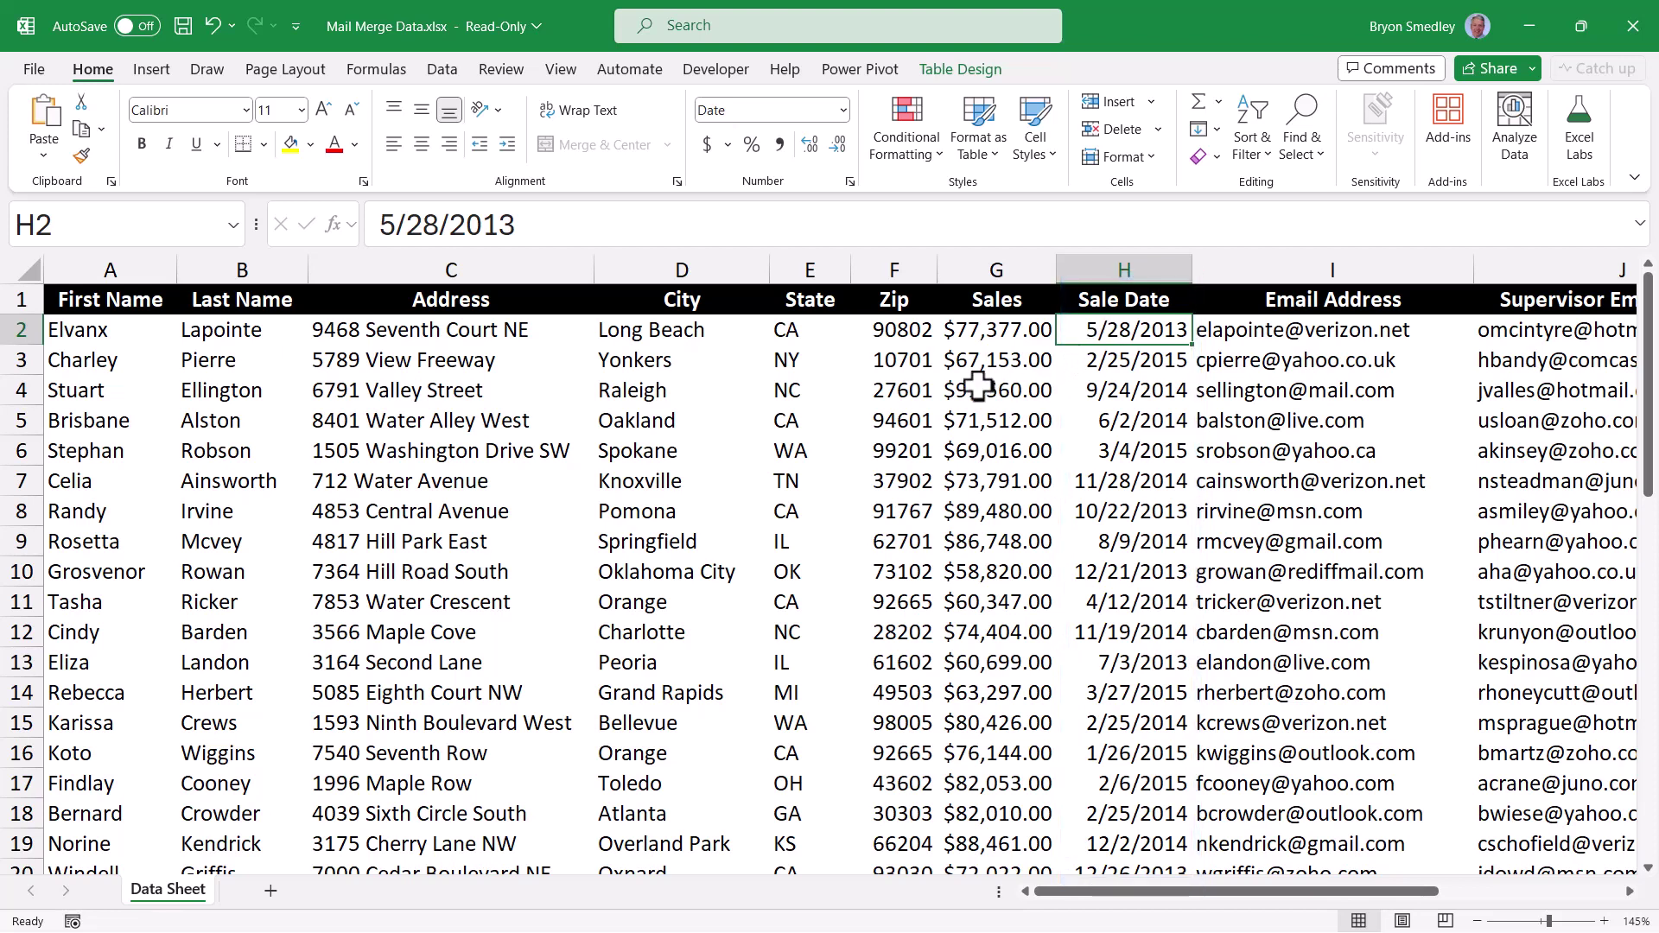
drag(981, 359, 1124, 604)
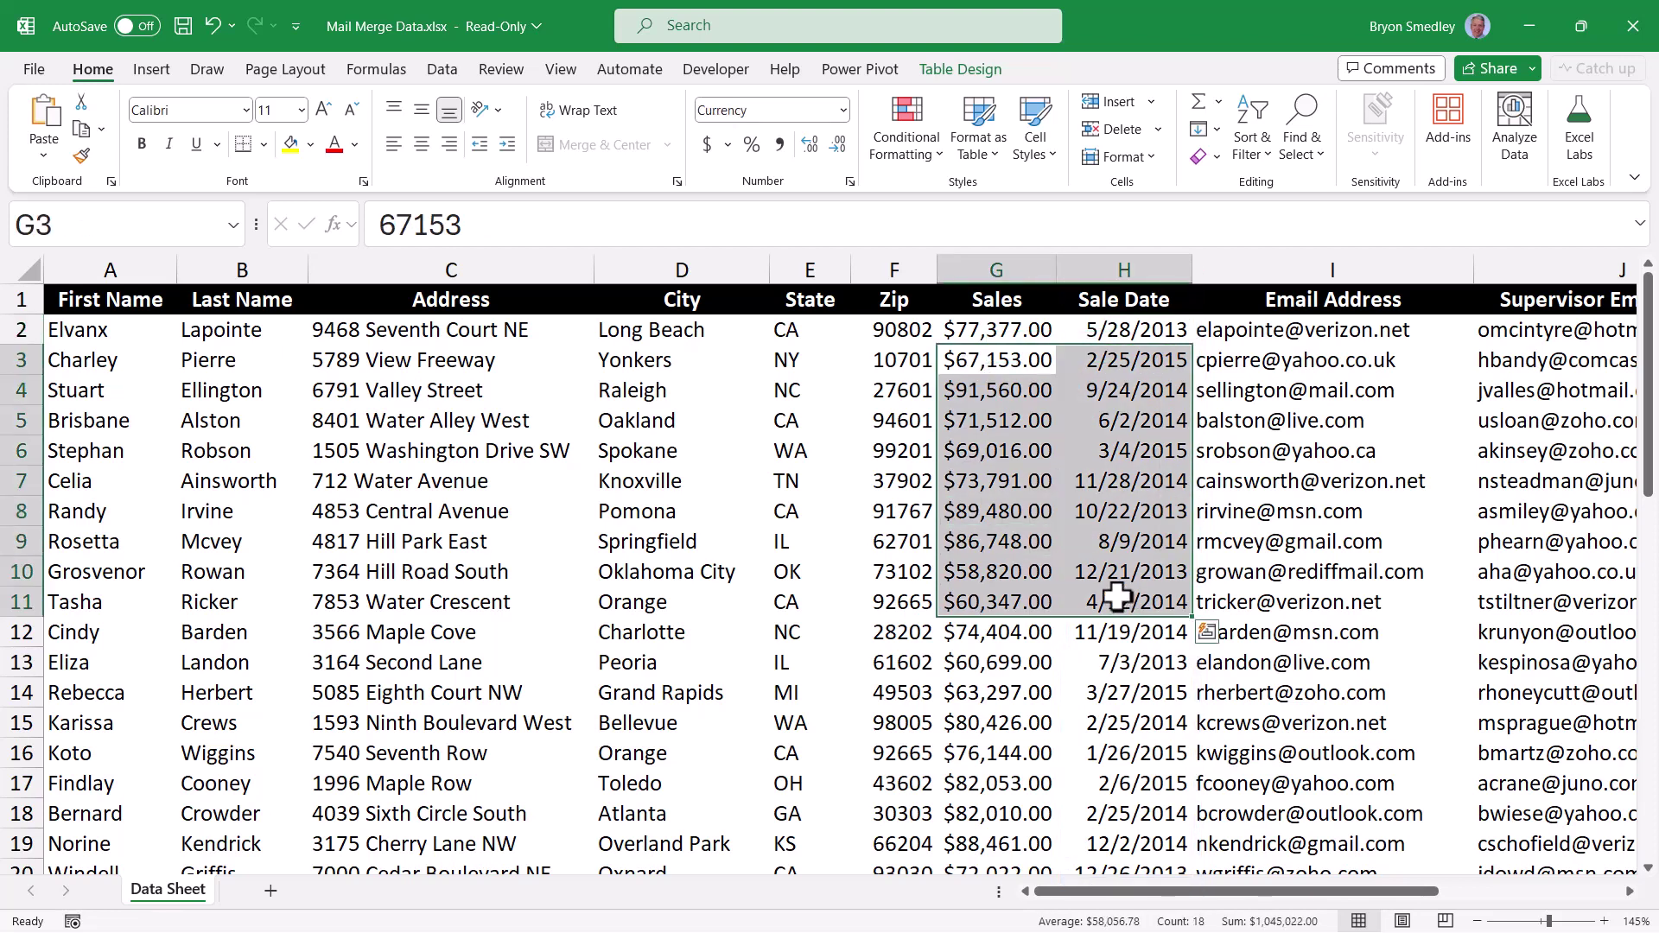
click(994, 510)
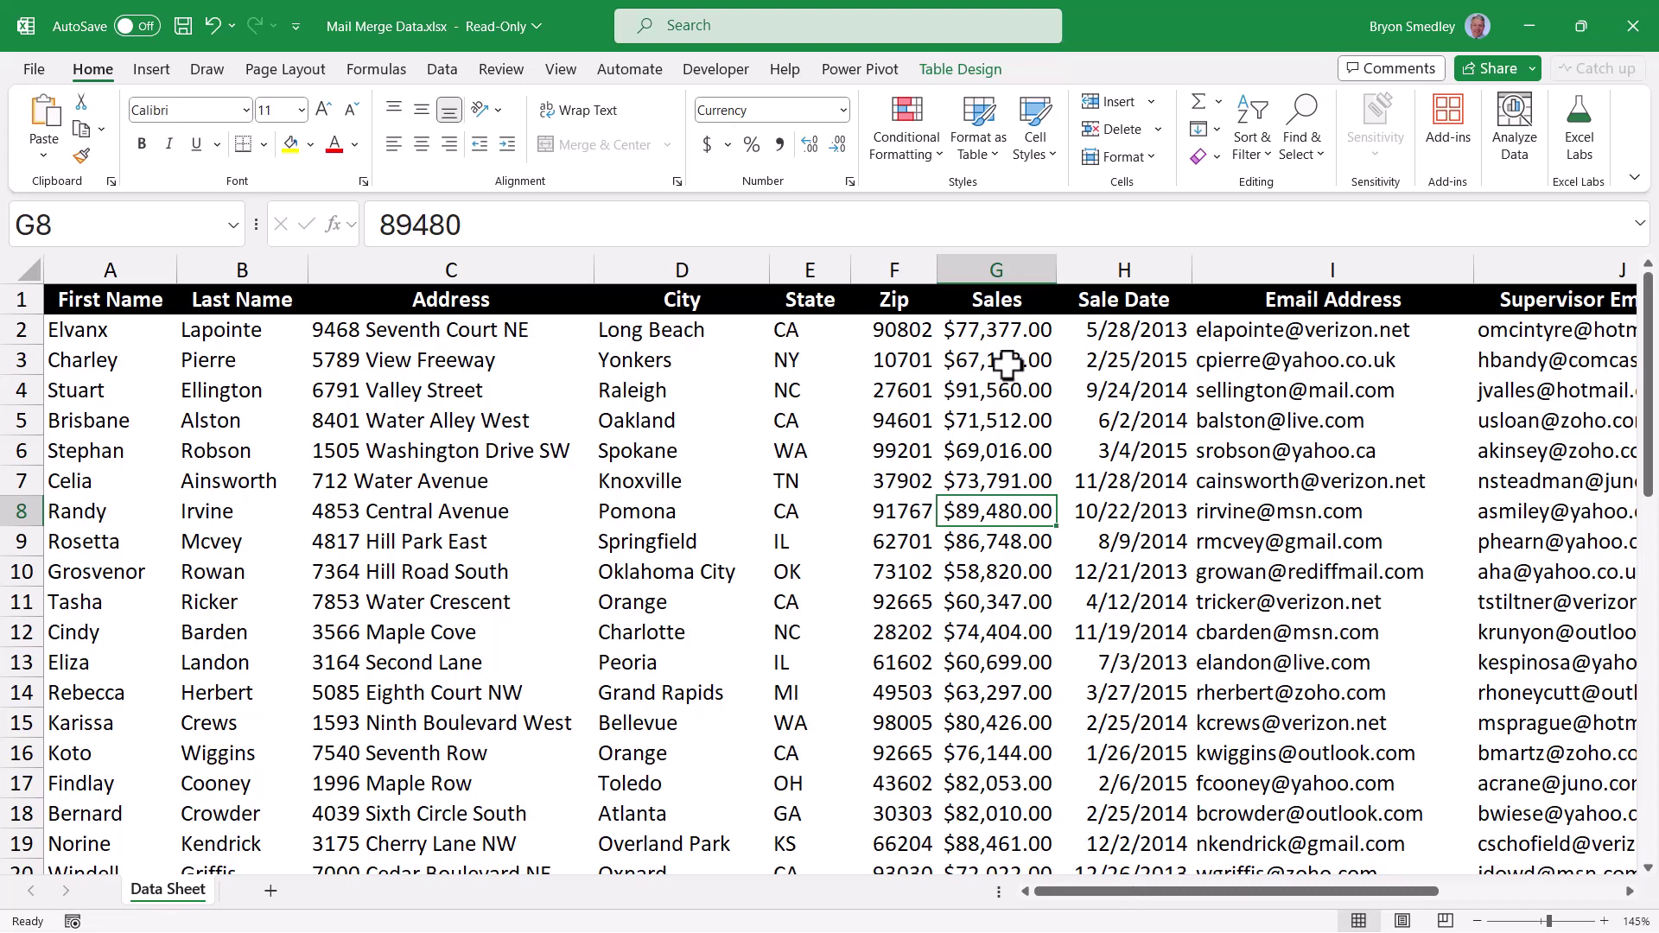
click(1046, 258)
click(1118, 259)
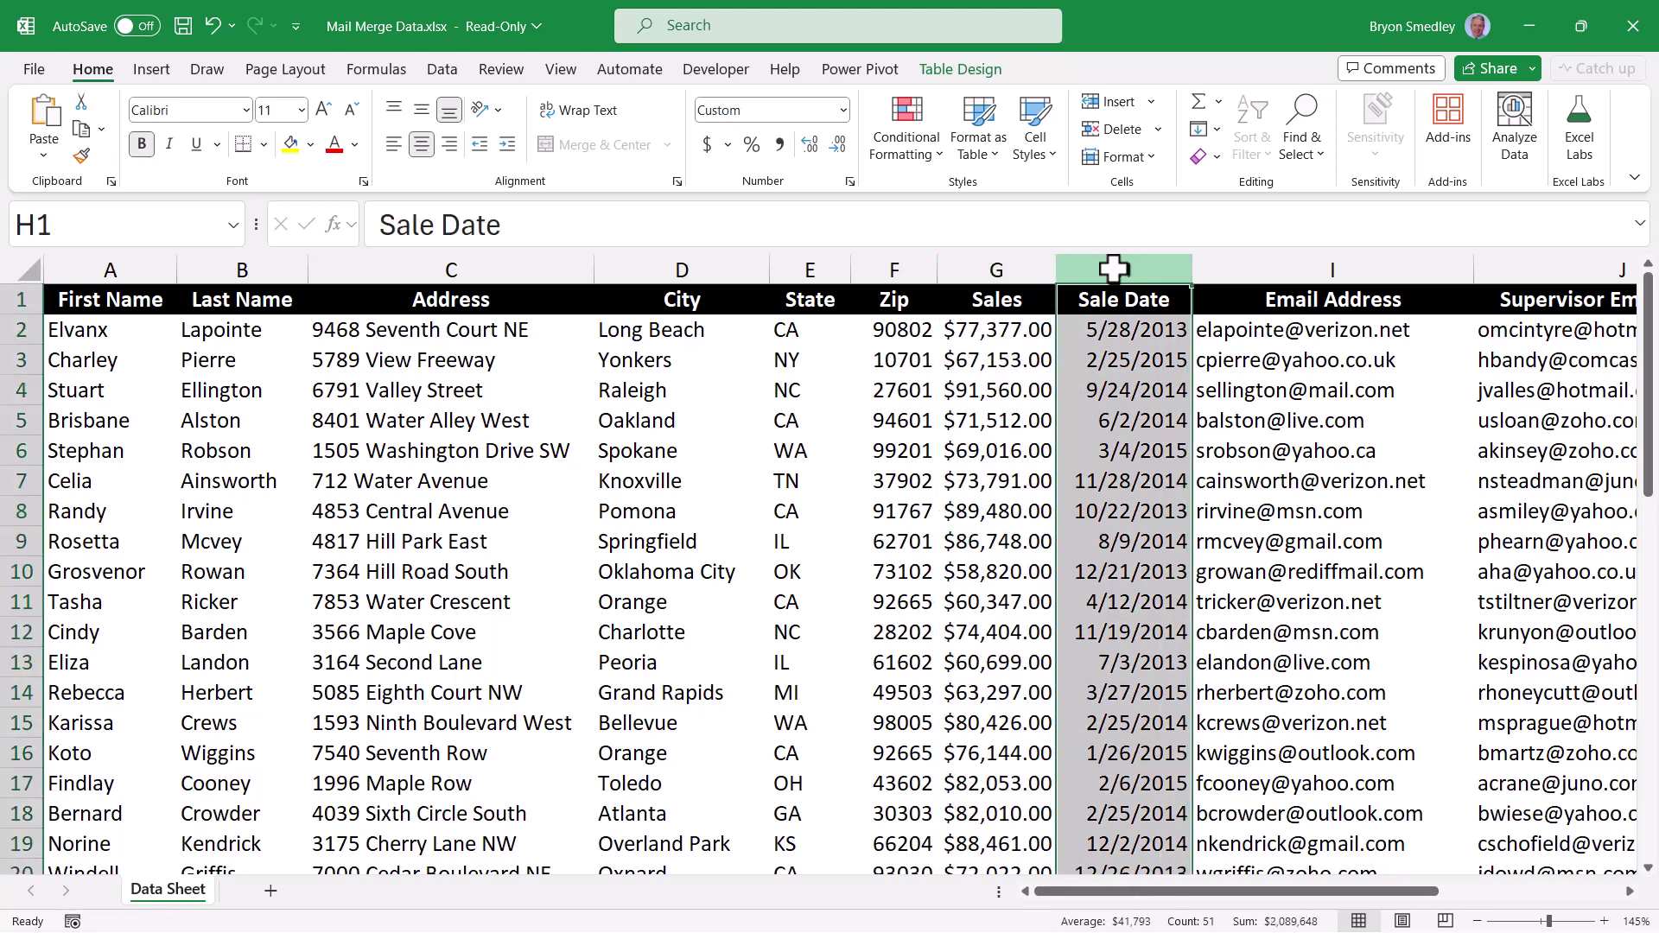
click(1105, 361)
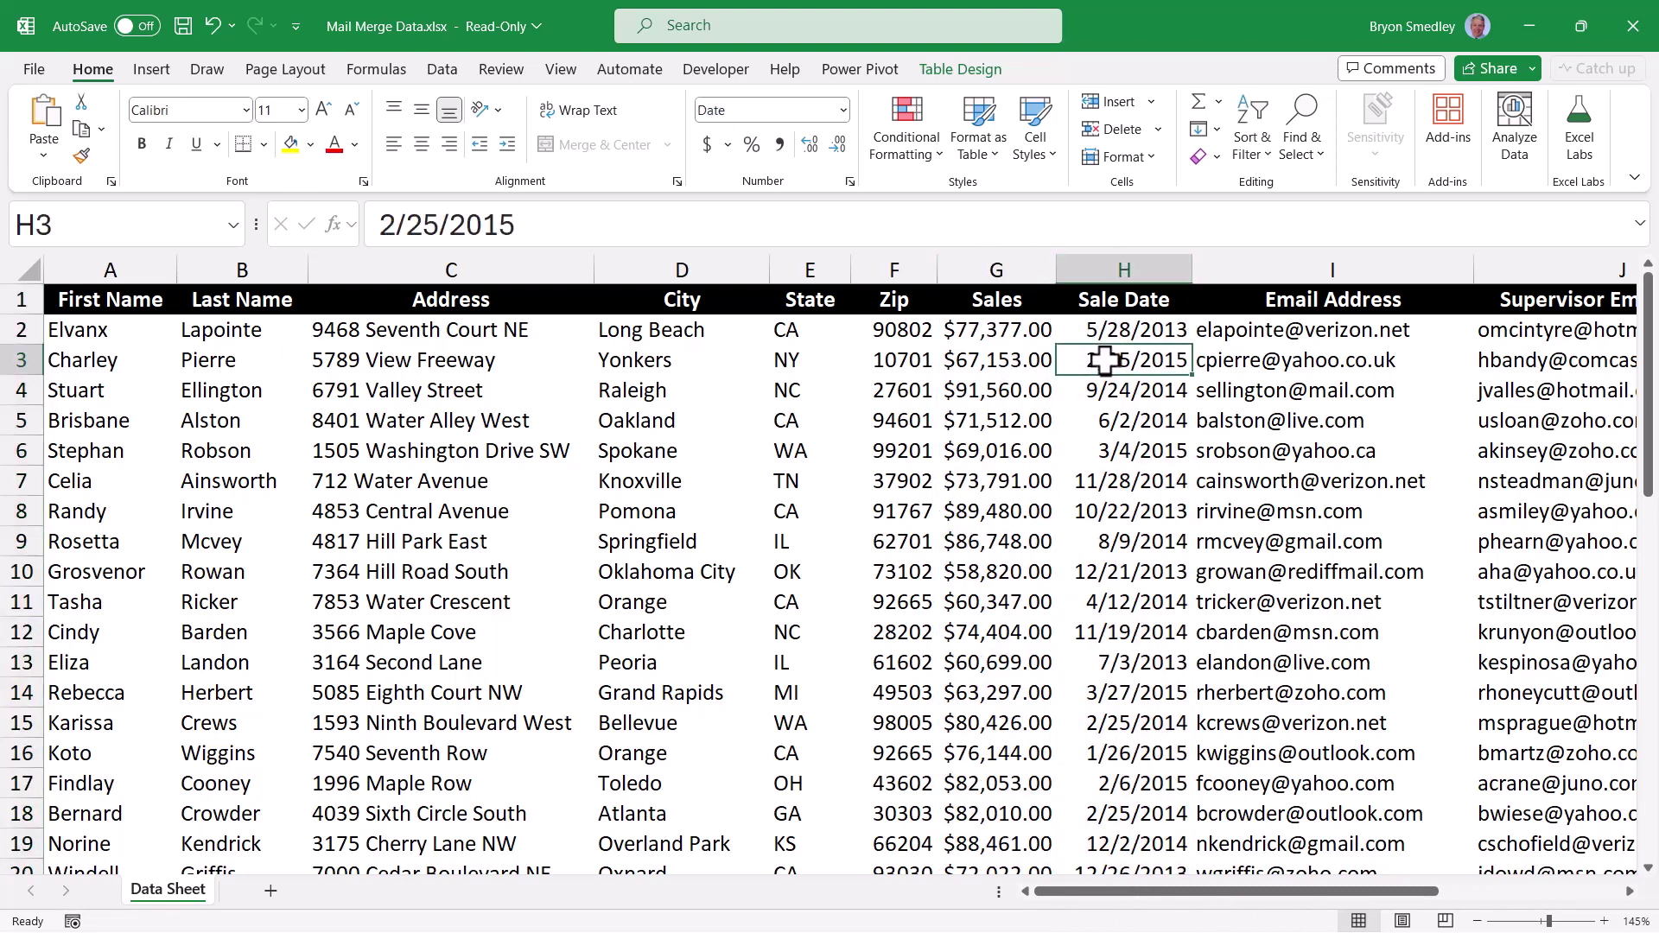
- Compare the MM Sales and MM Sales Date columns with the Sales and Sale Date columns
drag(1200, 894, 1429, 889)
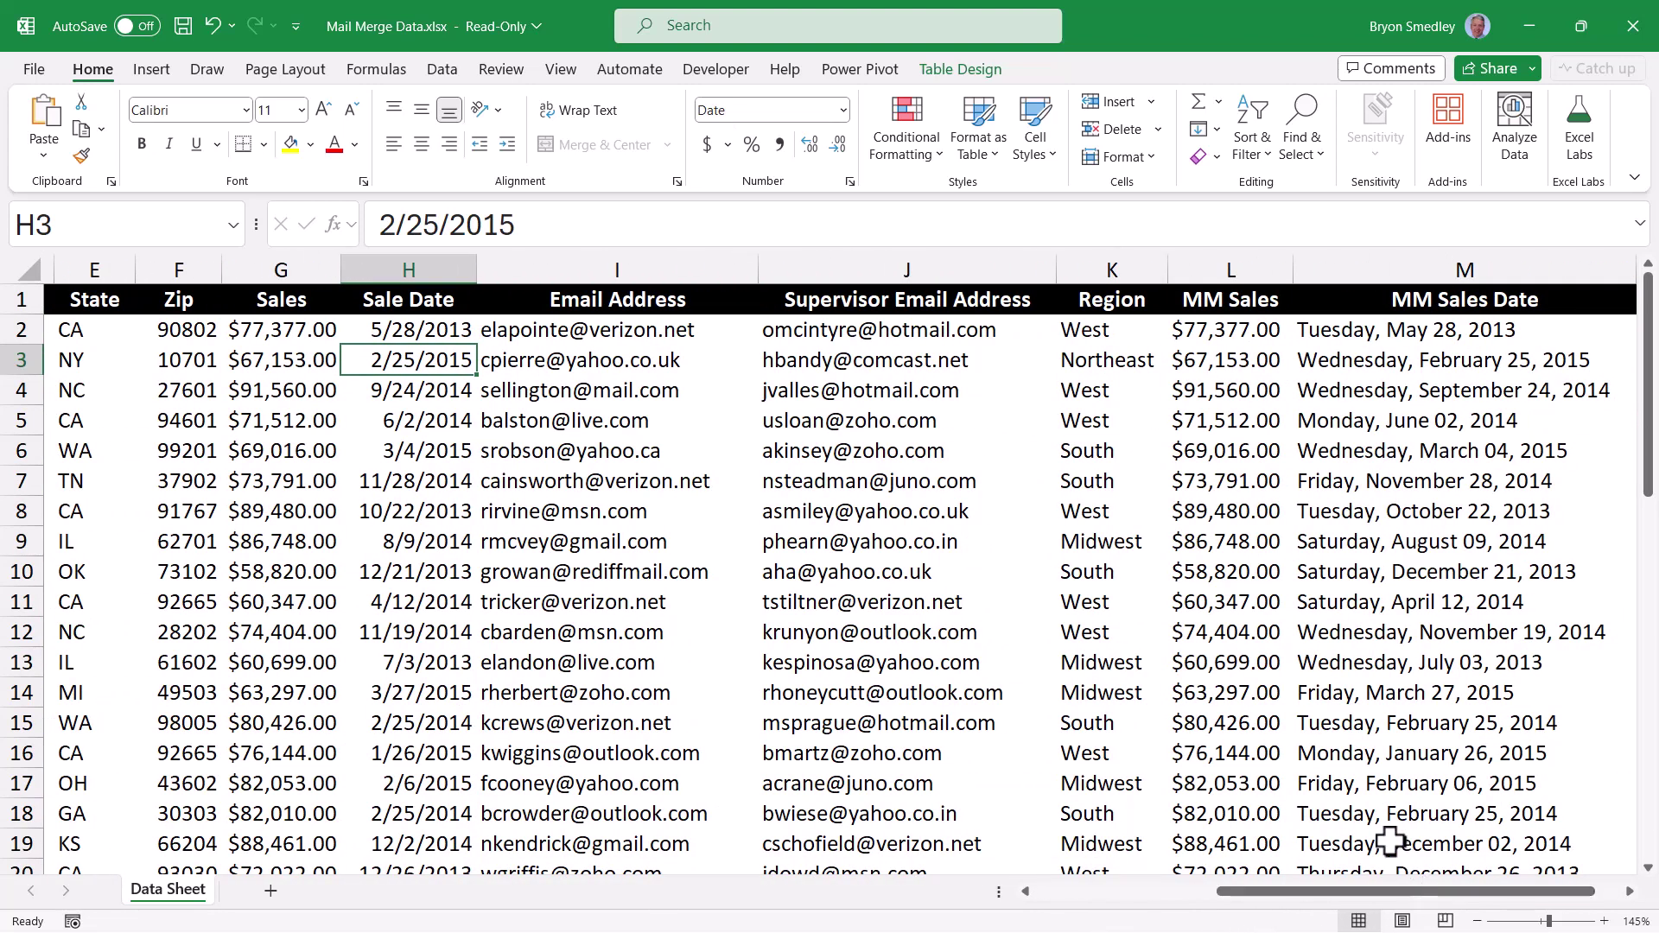
click(1234, 269)
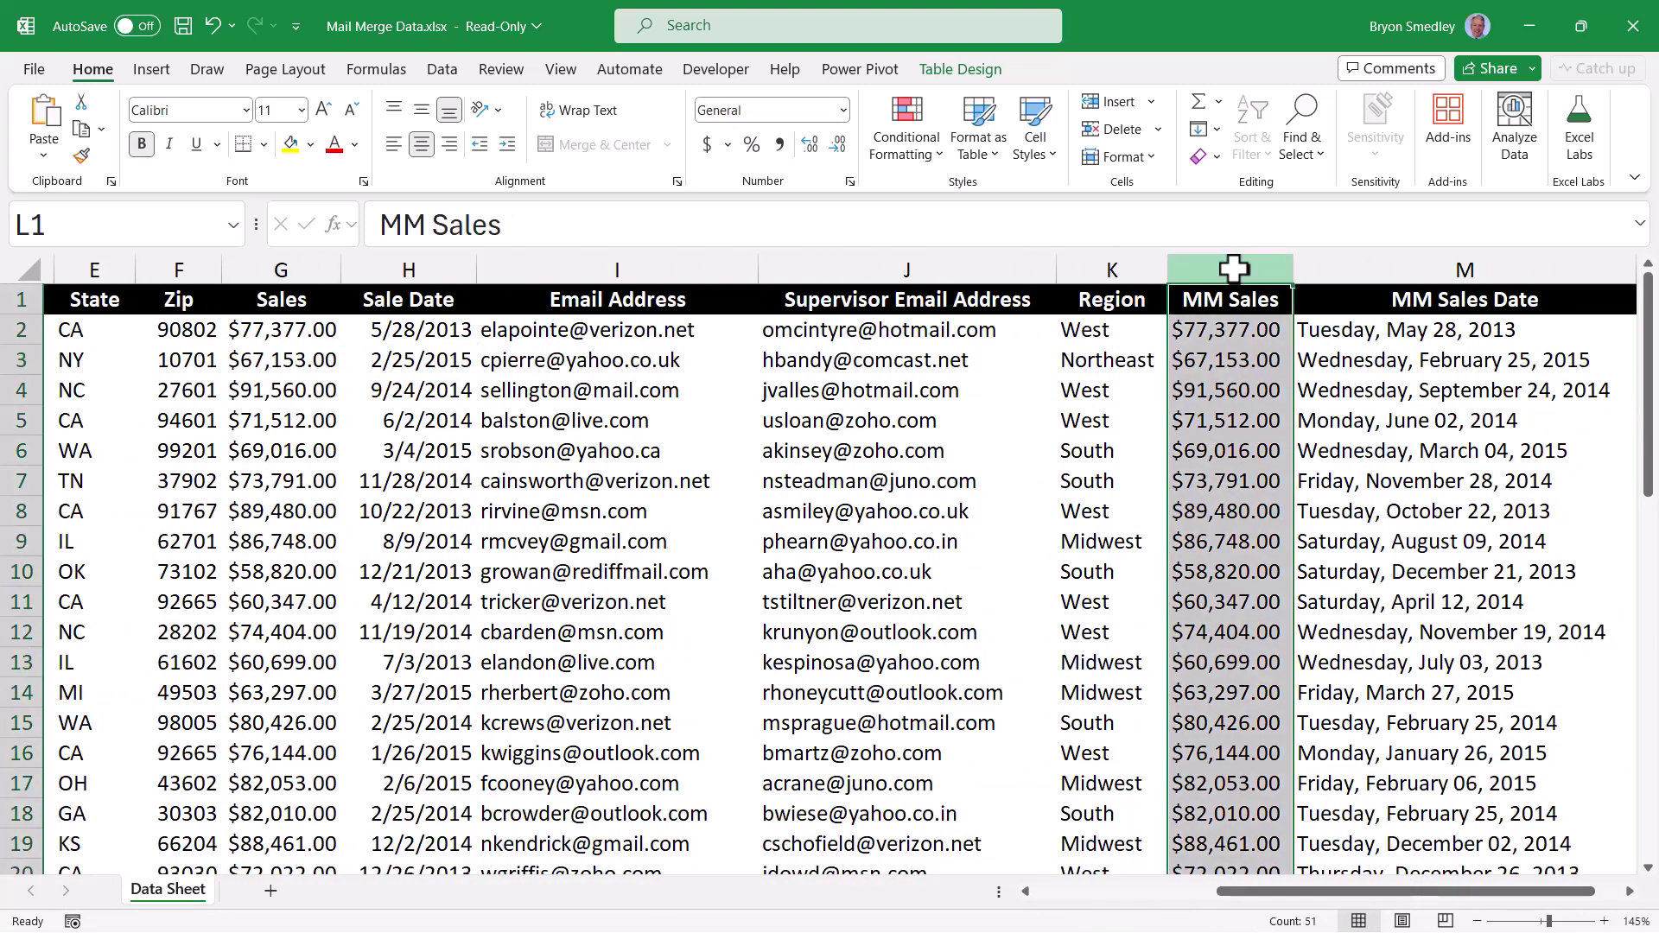
click(1353, 272)
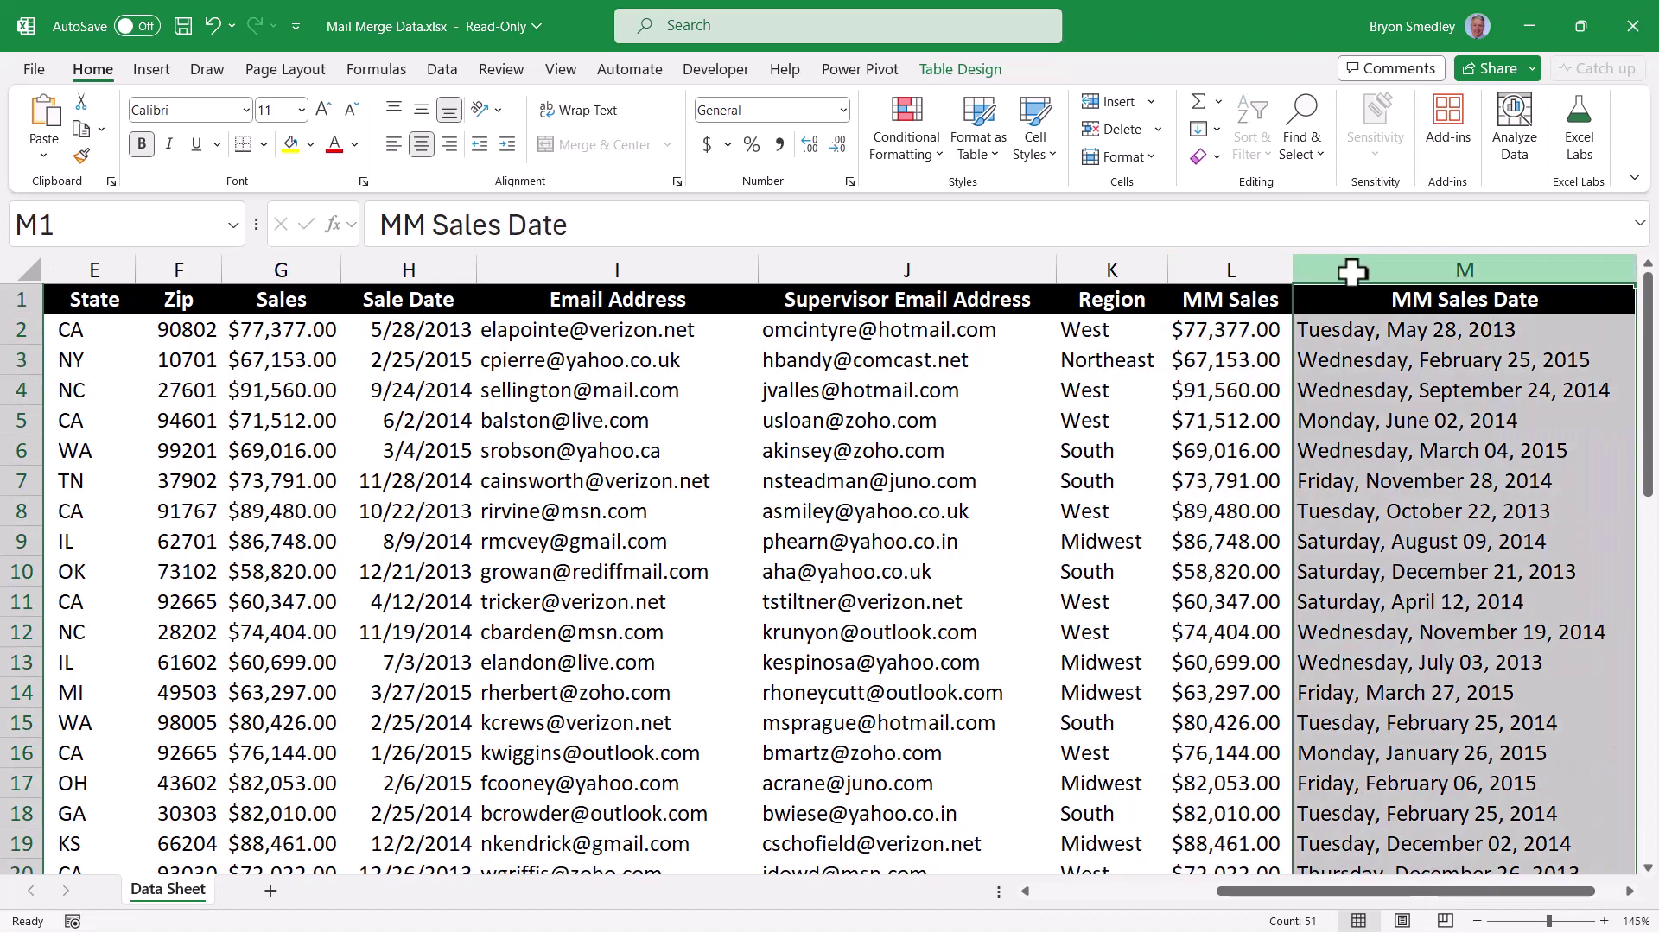
click(307, 268)
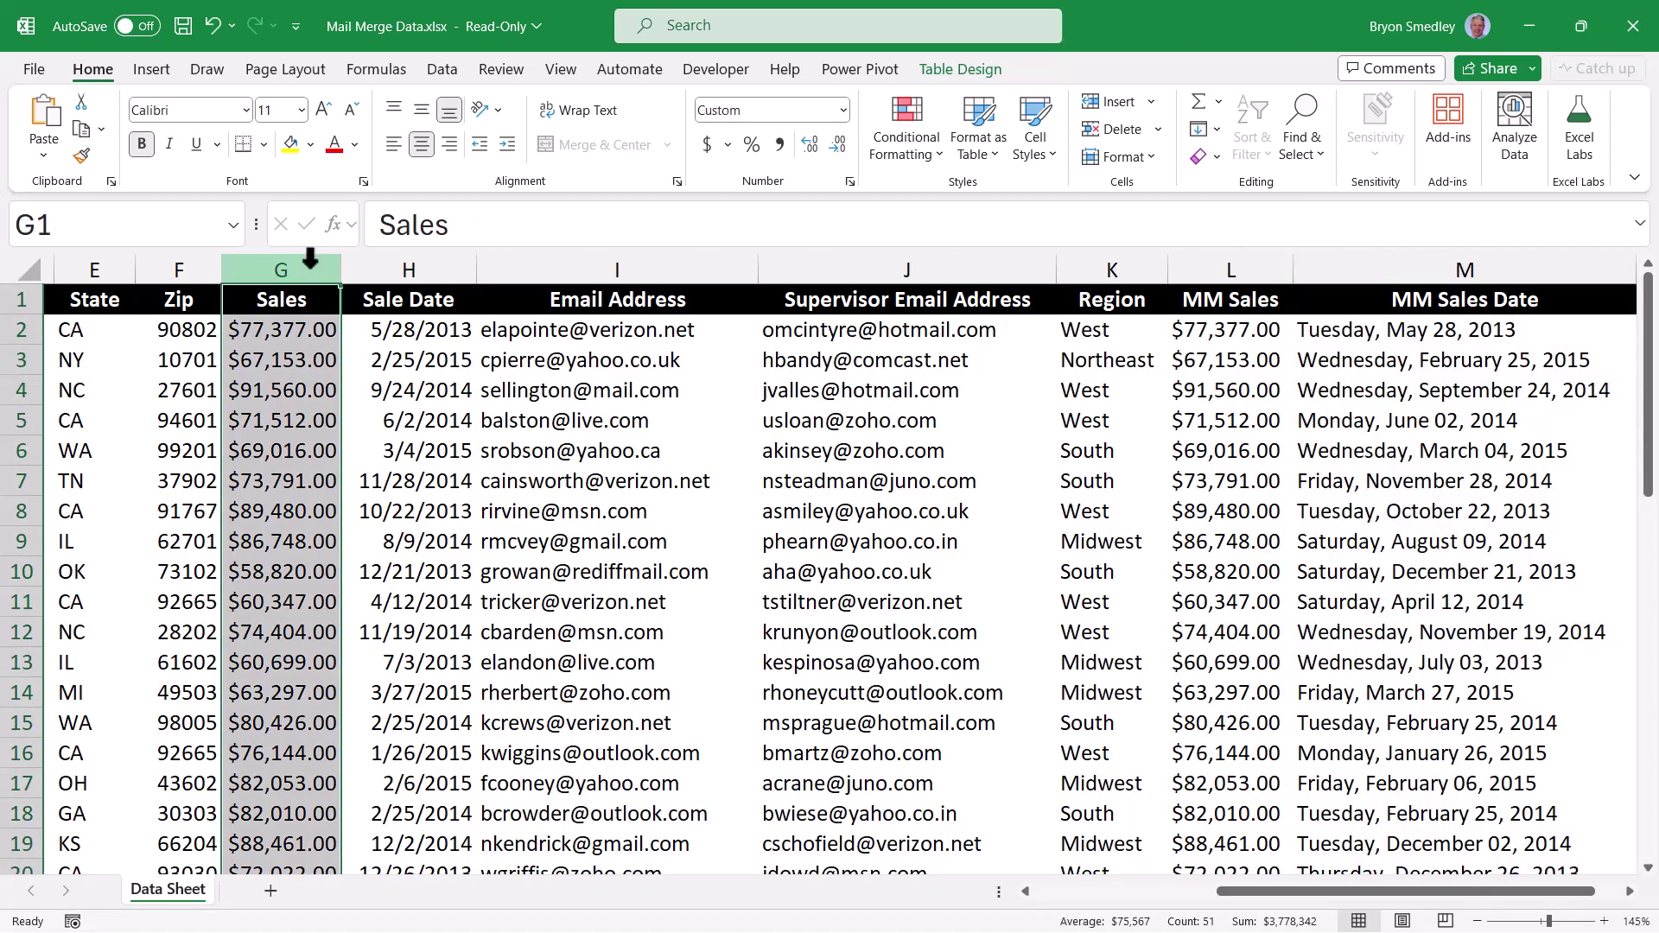
click(428, 264)
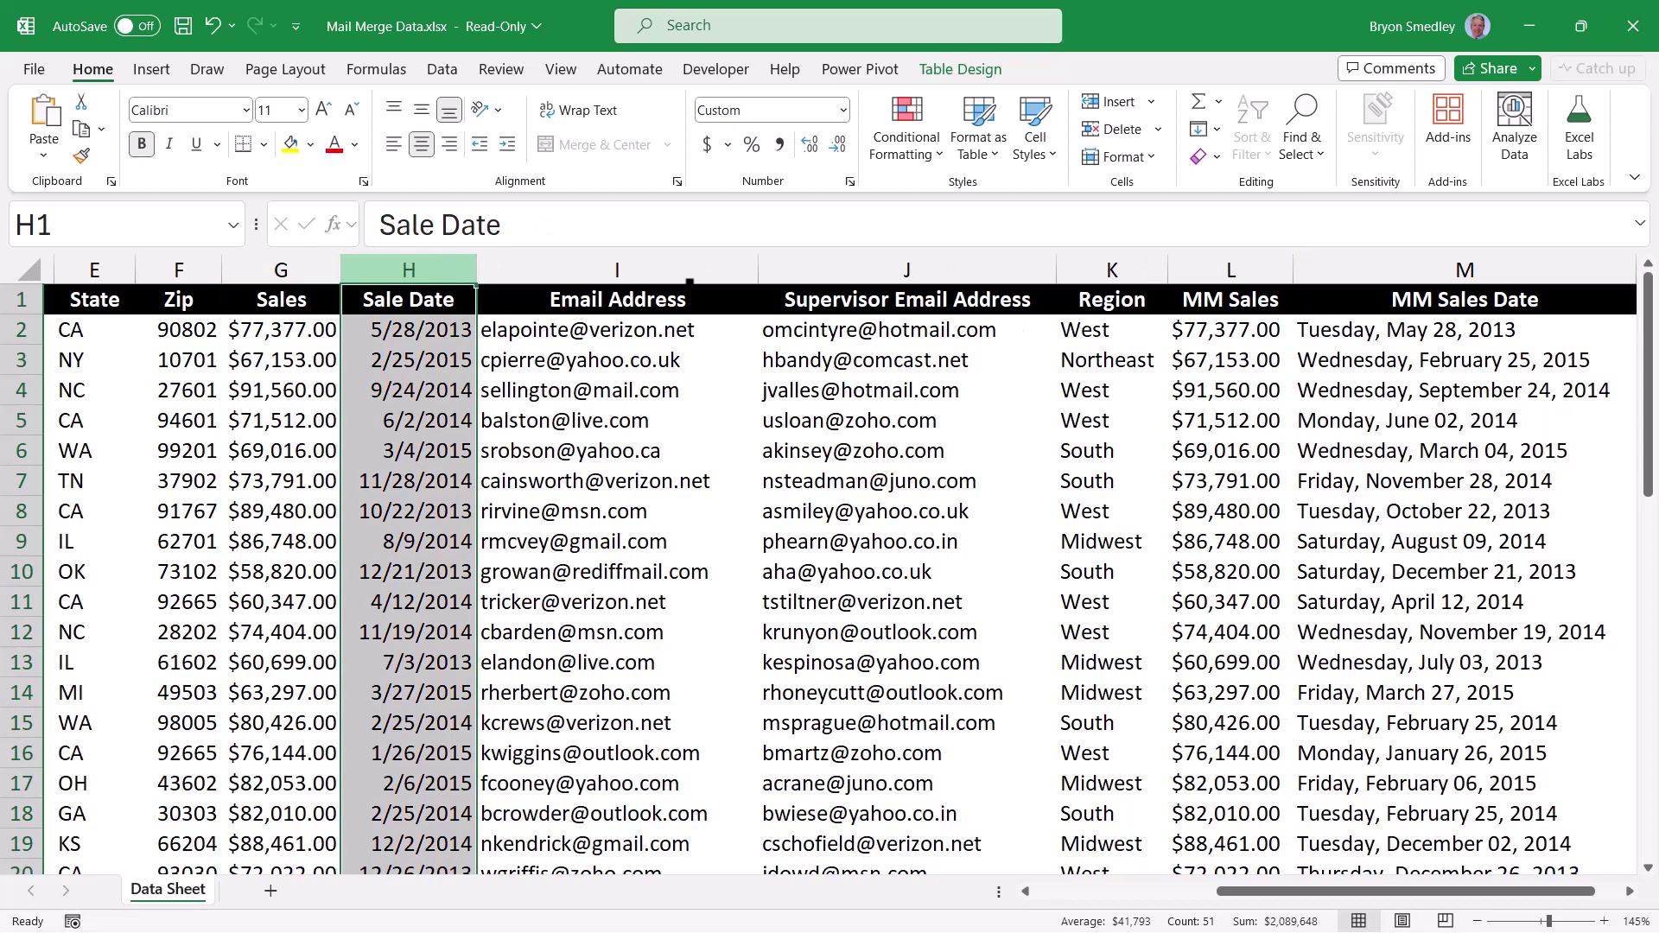
click(1256, 261)
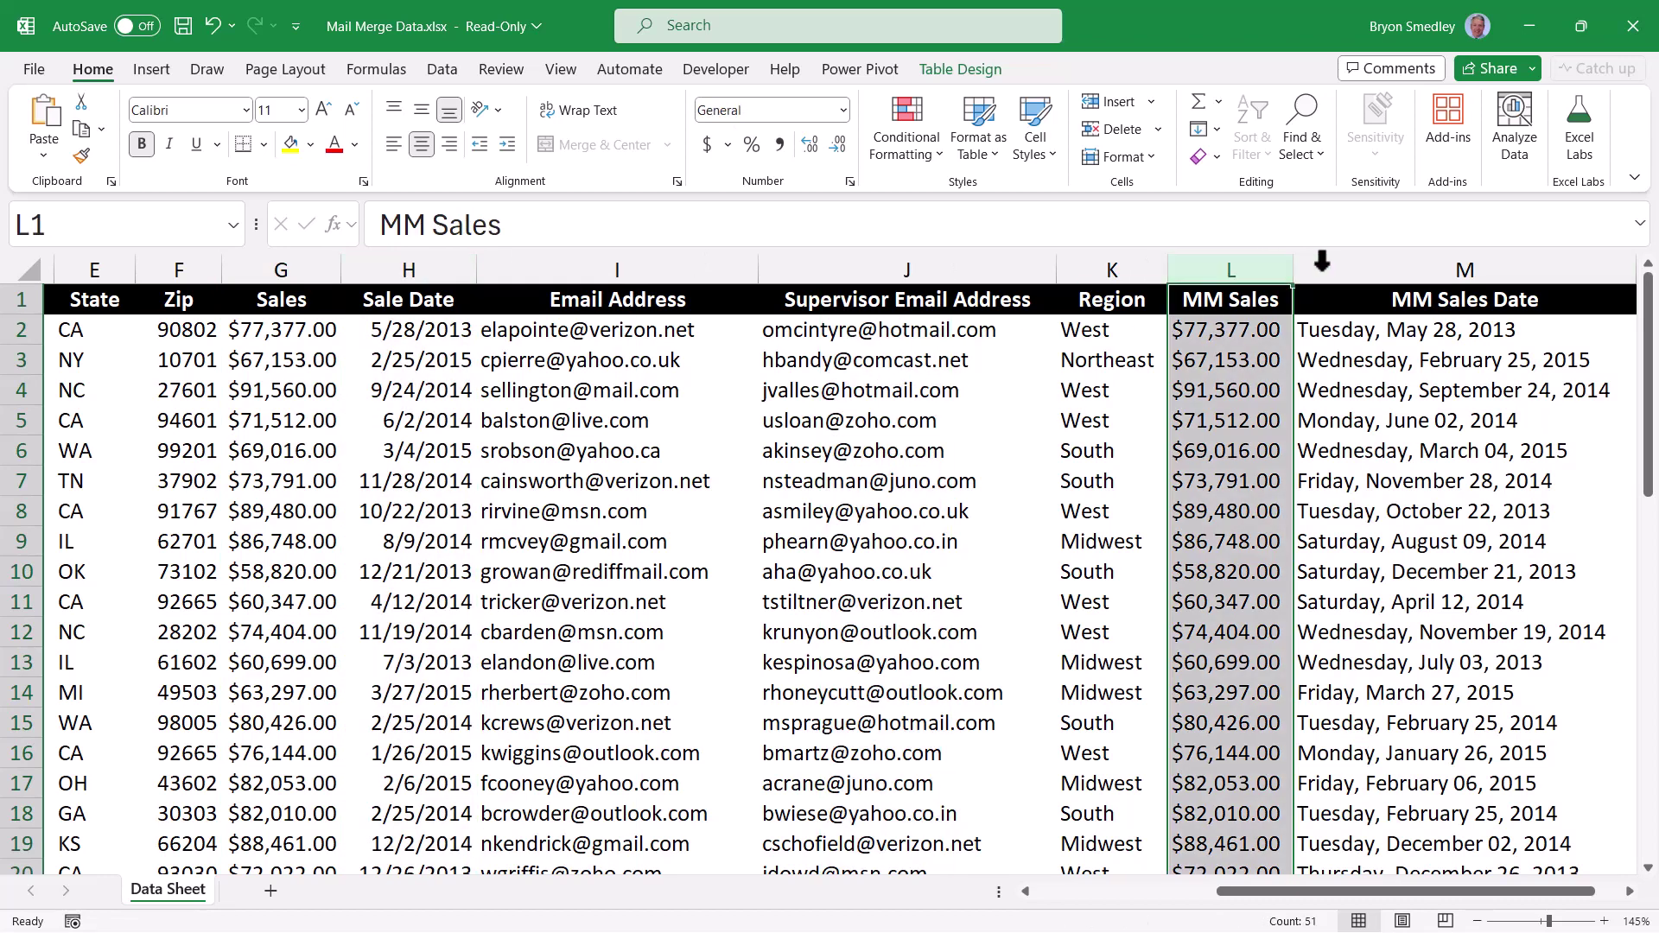
click(1379, 268)
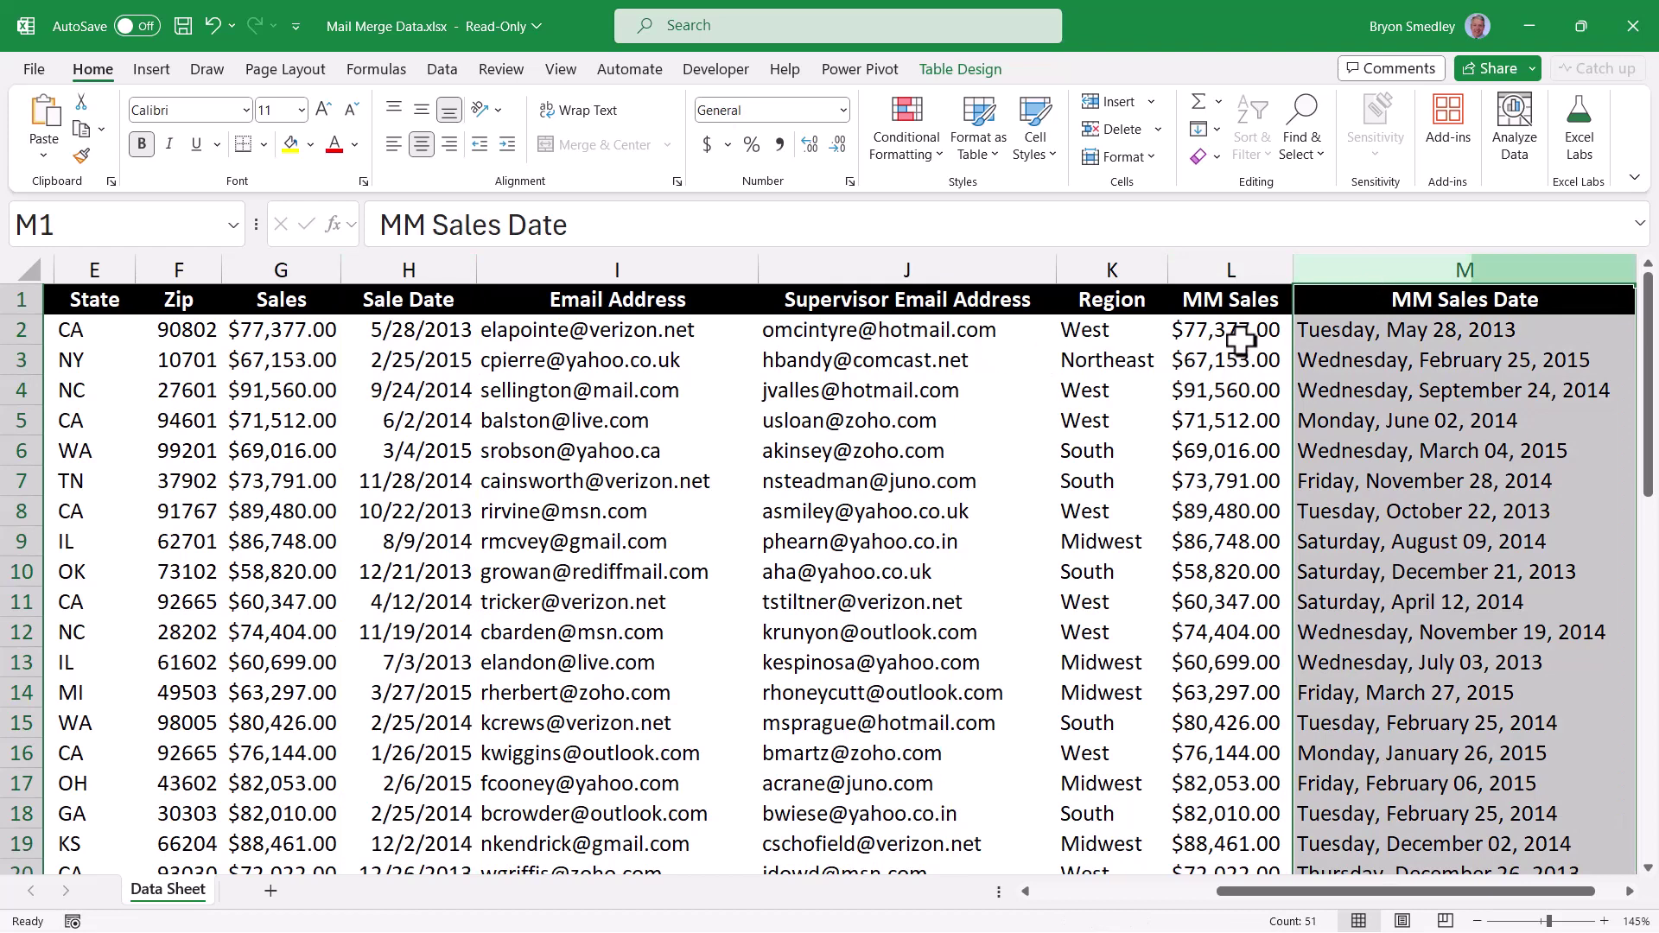
- Inspect the raw sales value in G2 and the TEXT formulas in L2 and M2
click(294, 337)
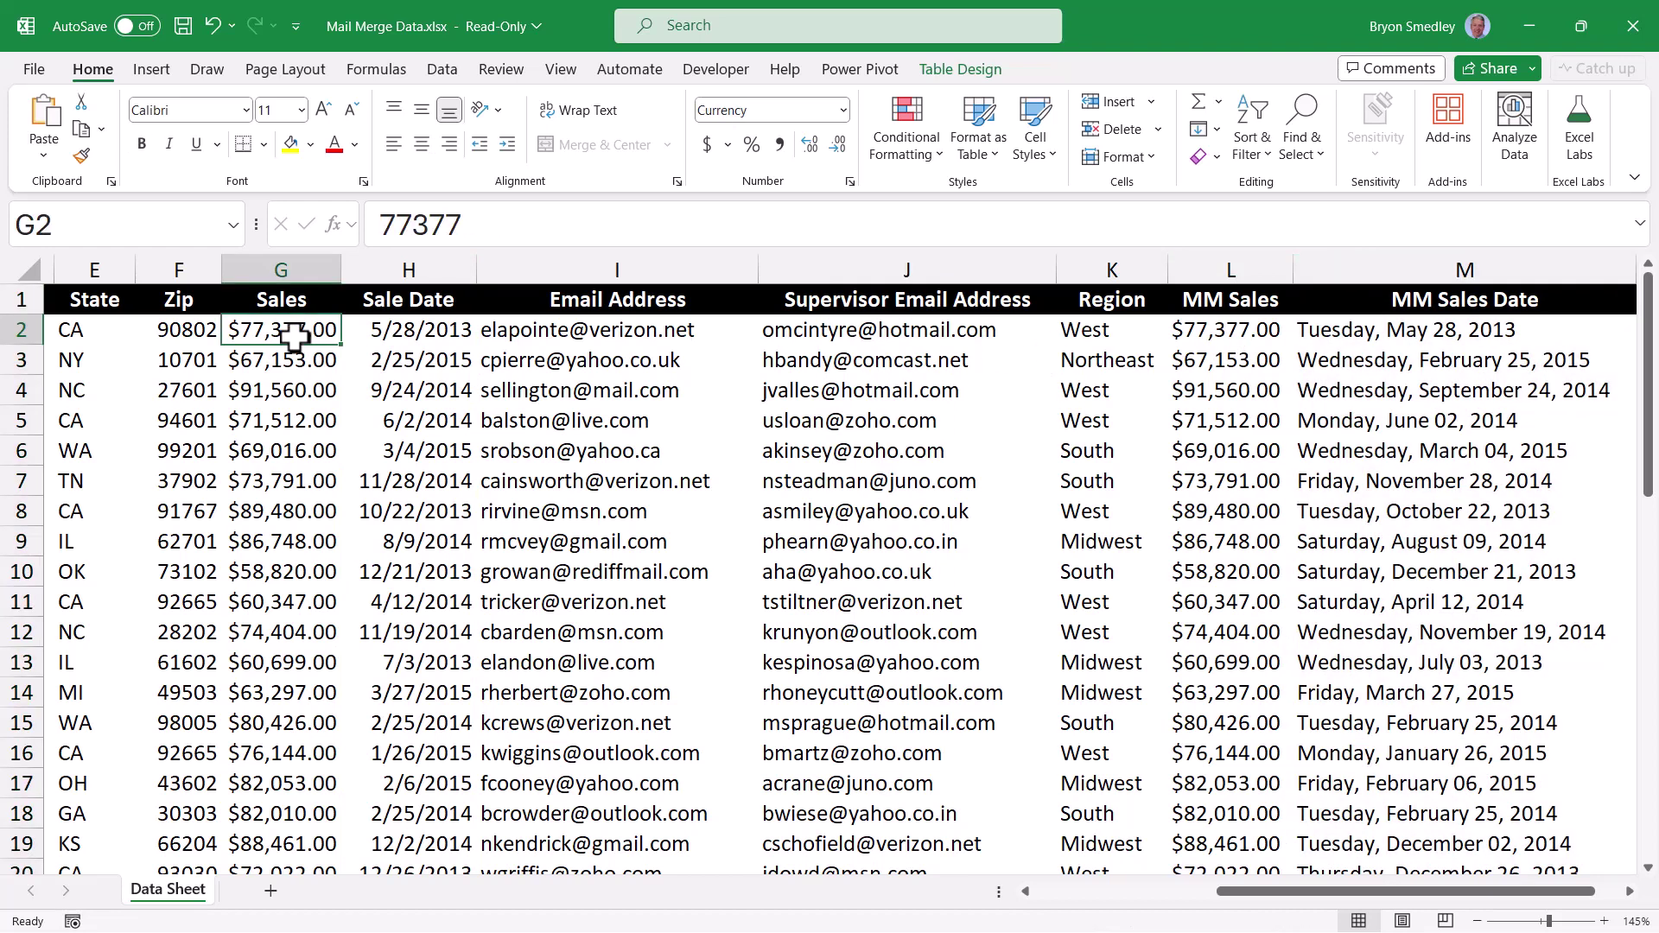
click(1258, 335)
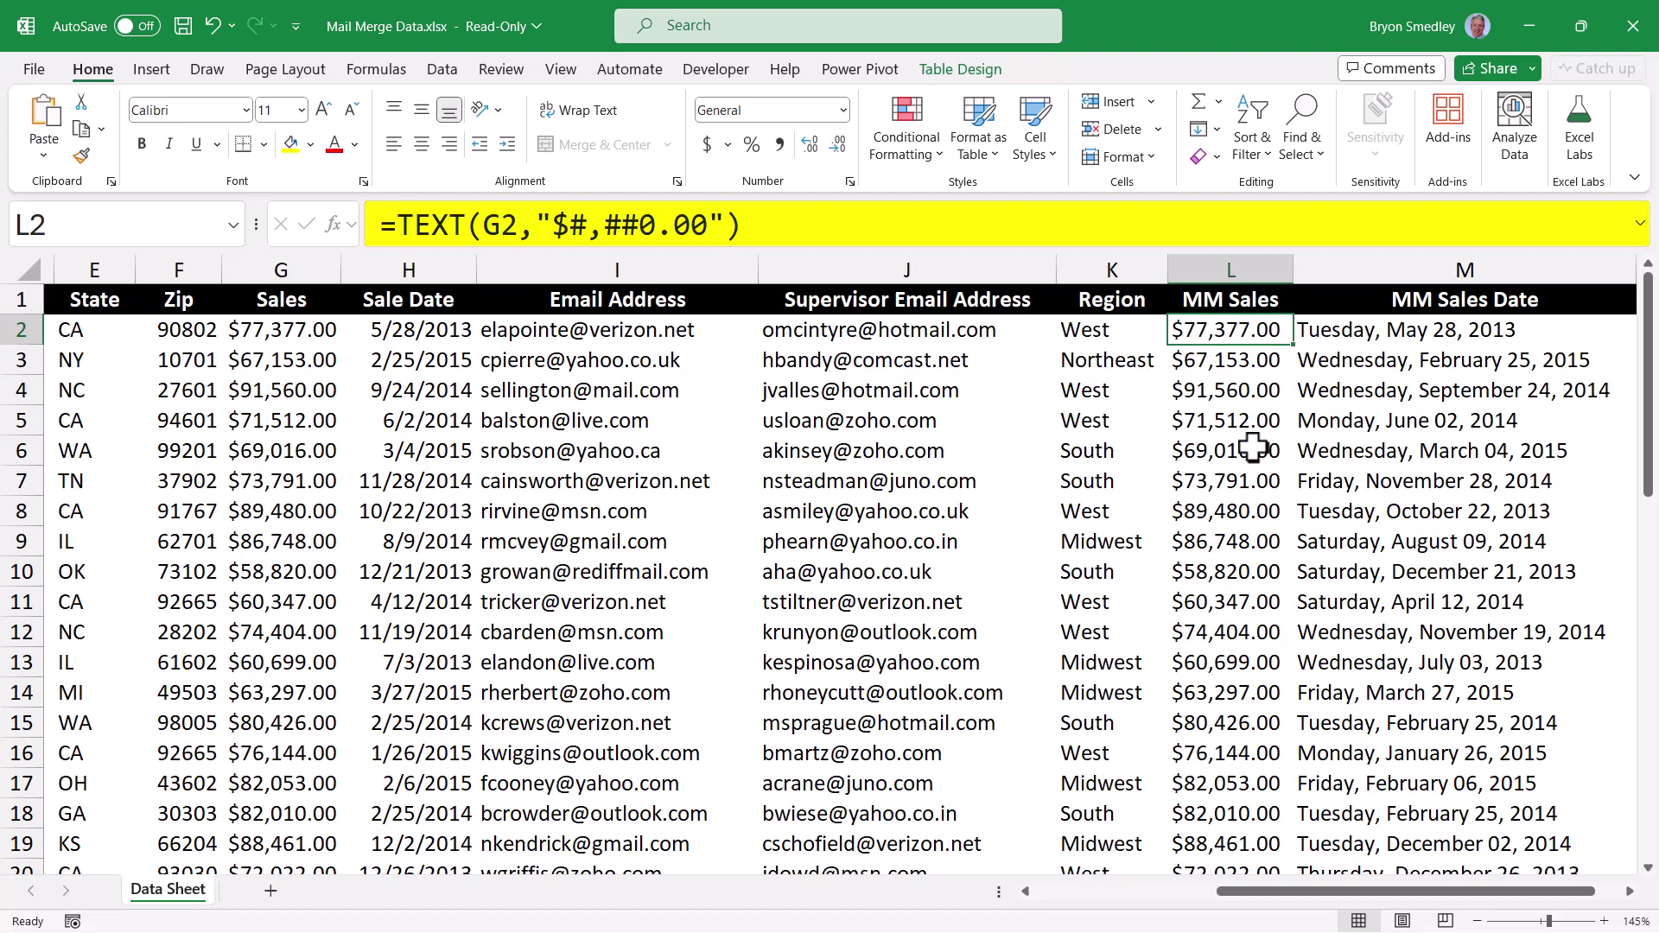
click(1372, 340)
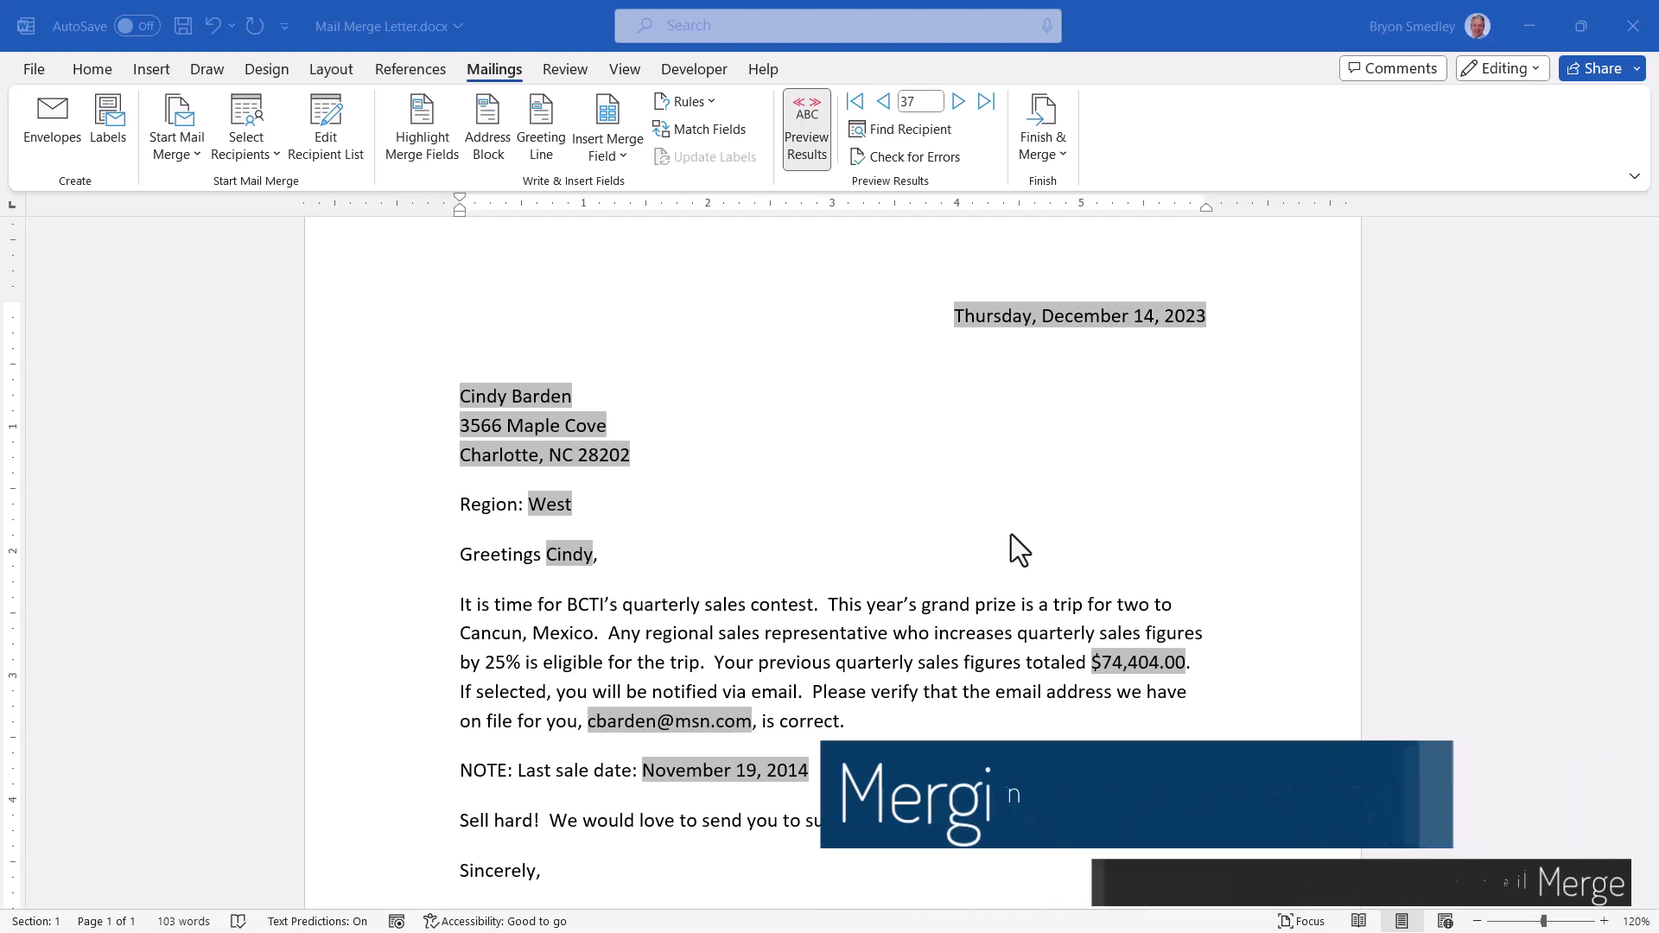
- Create a new blank document and start an envelope merge using Size 10 envelopes
click(33, 69)
key(Escape)
key(ctrl+n)
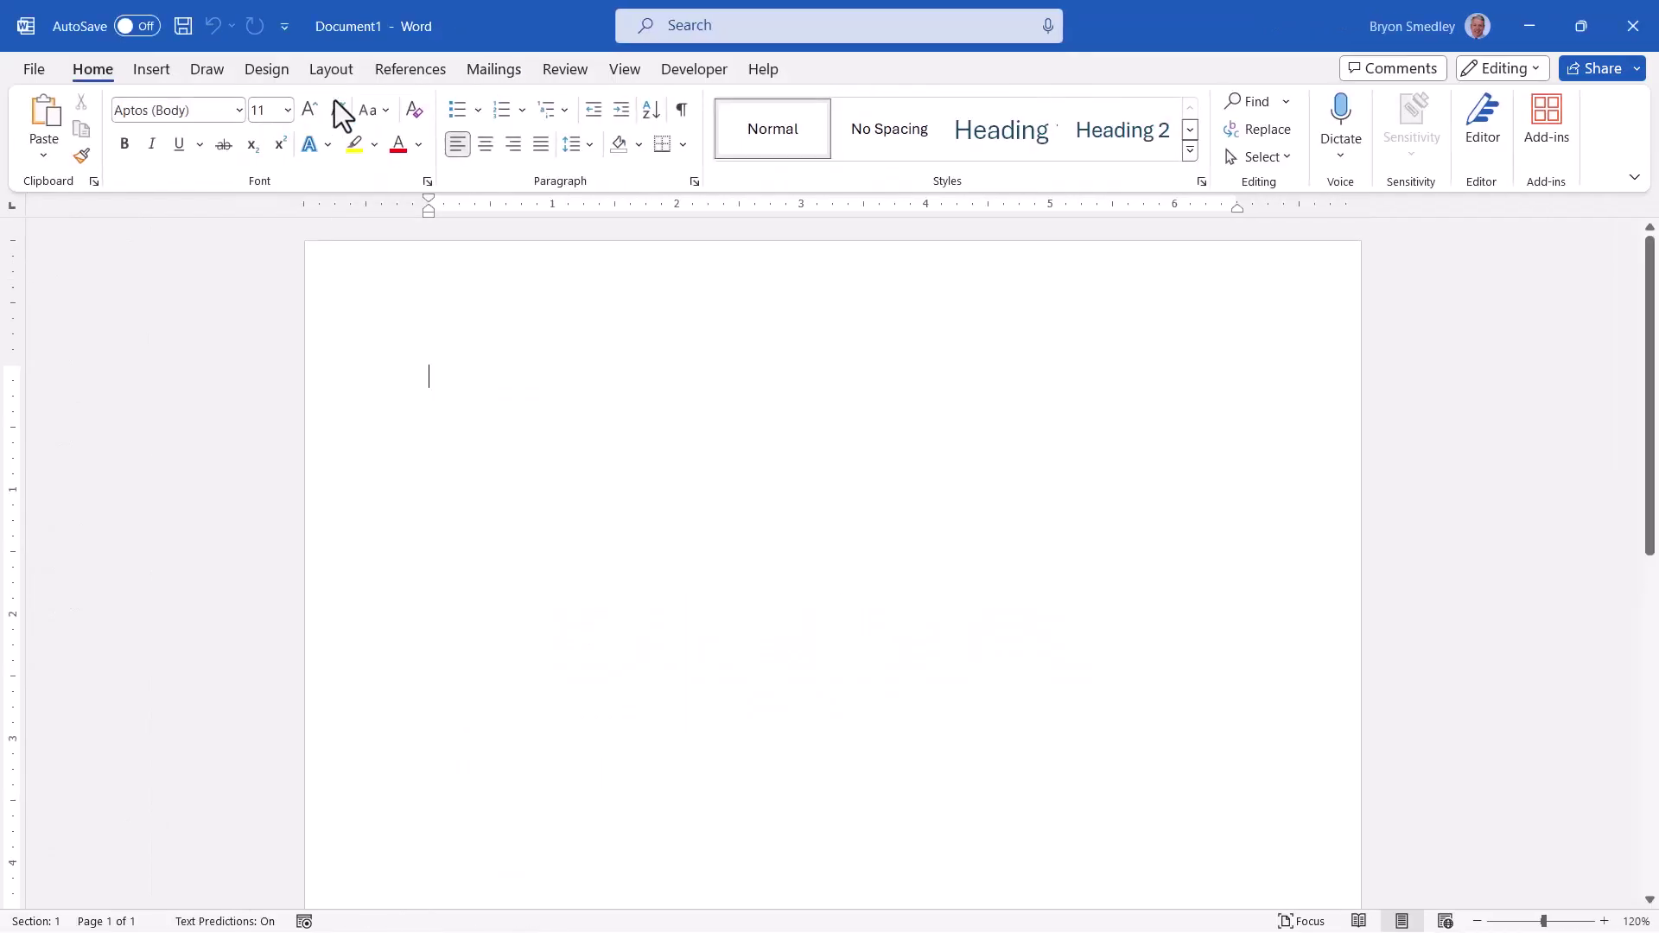
click(484, 69)
click(181, 144)
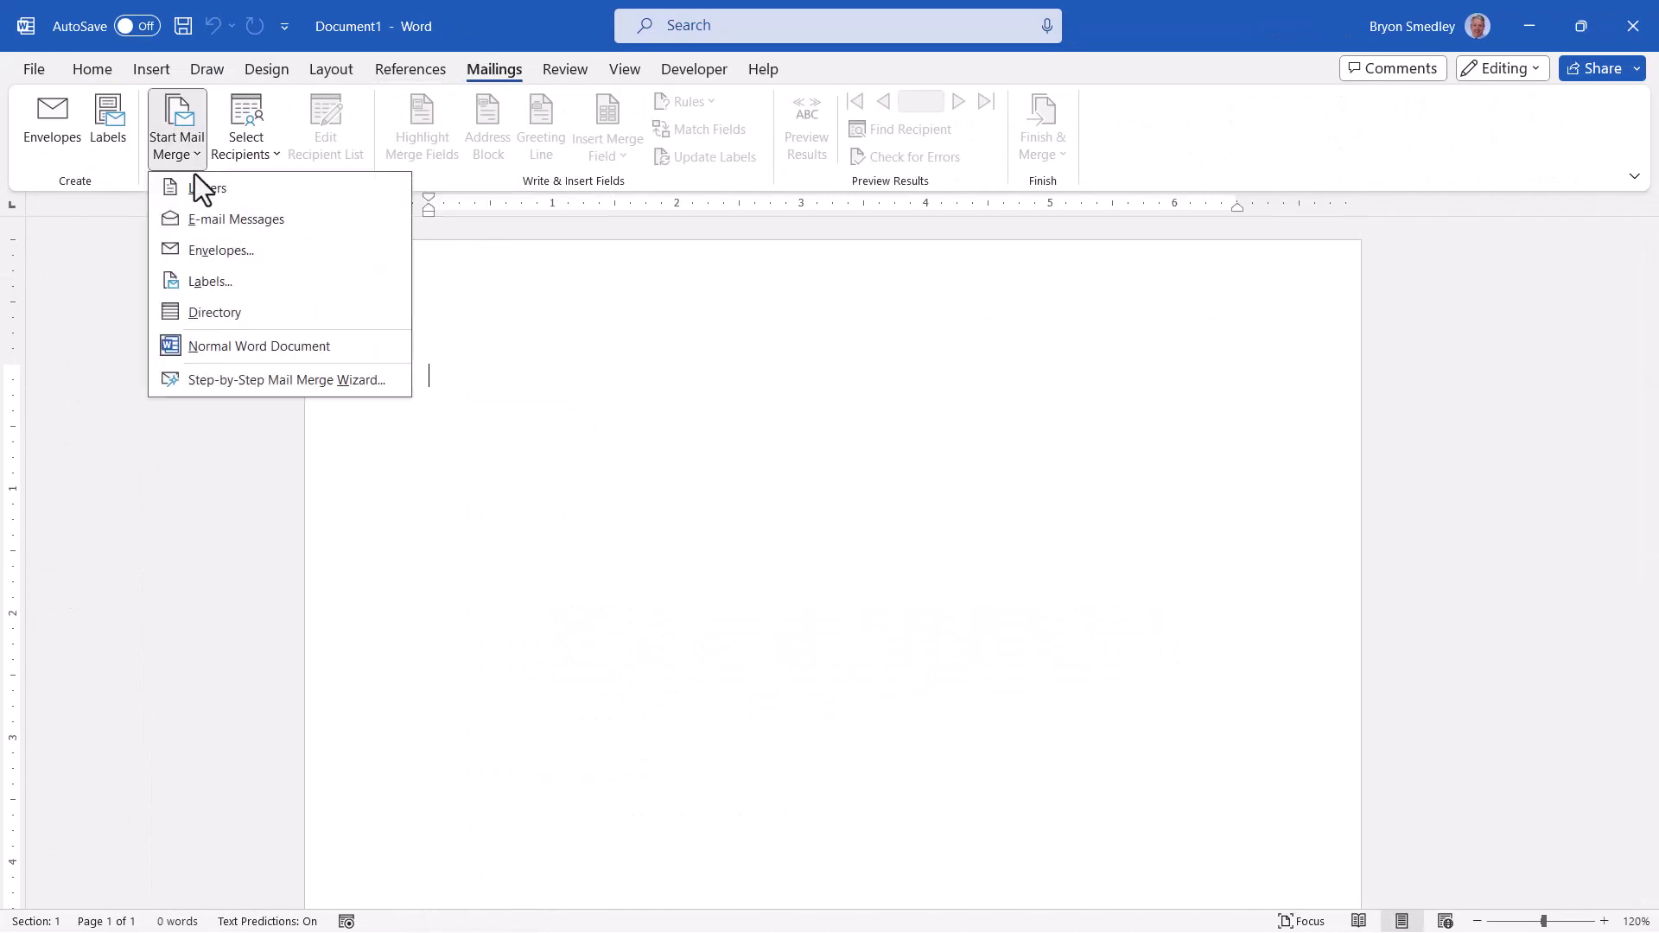
click(256, 251)
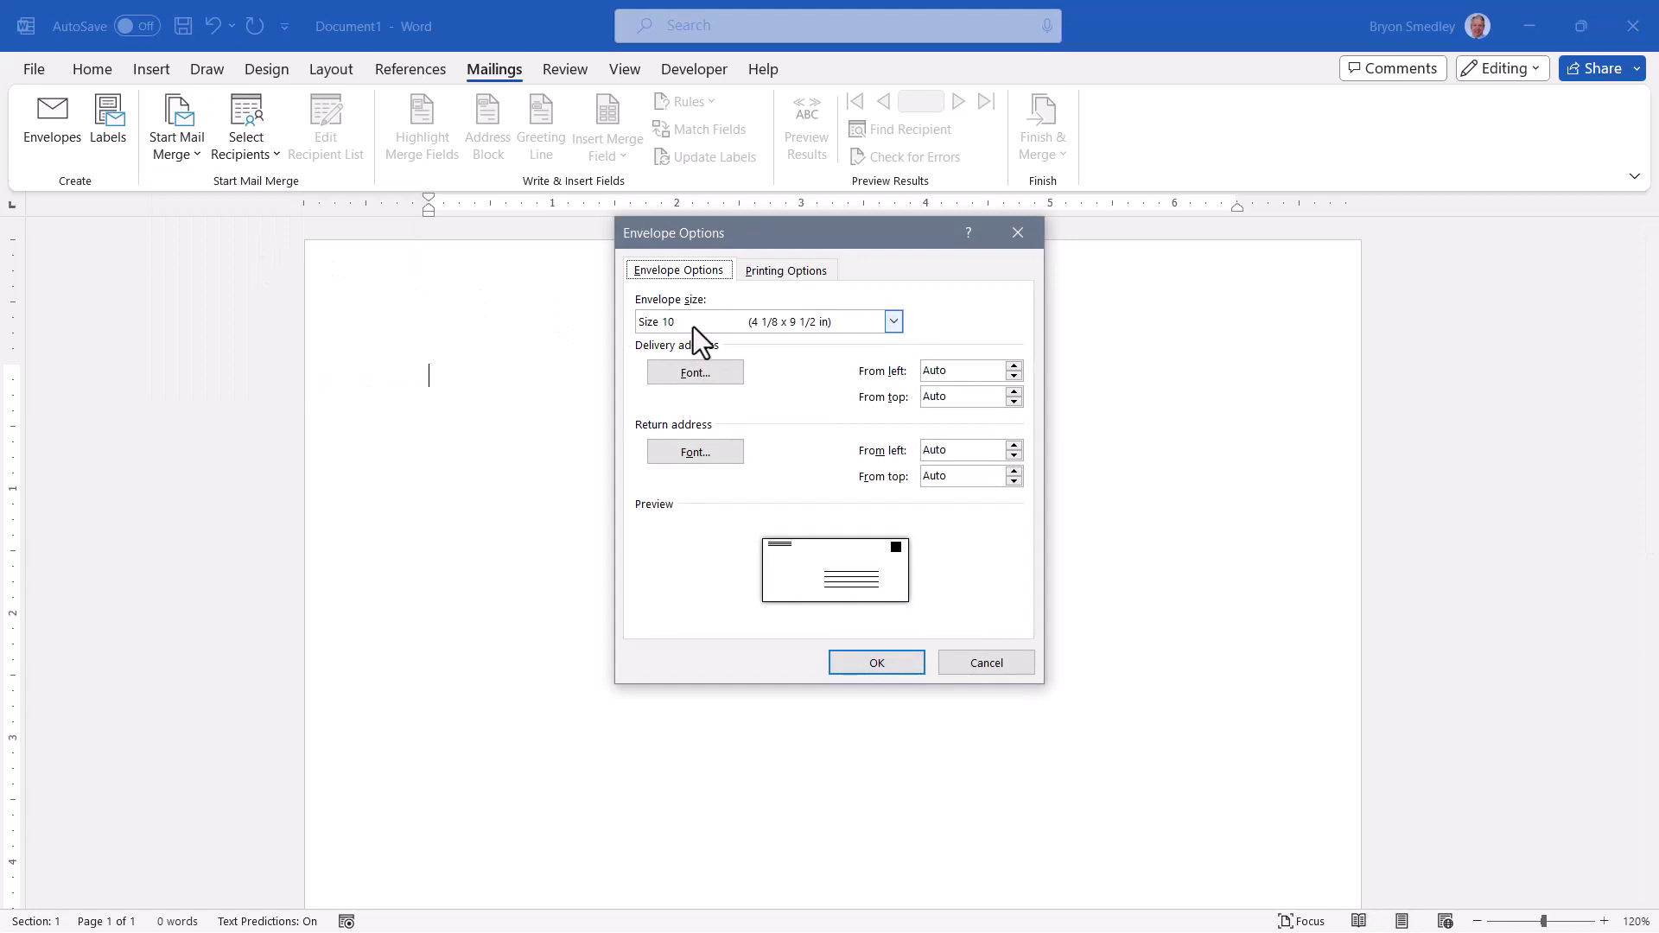
click(873, 662)
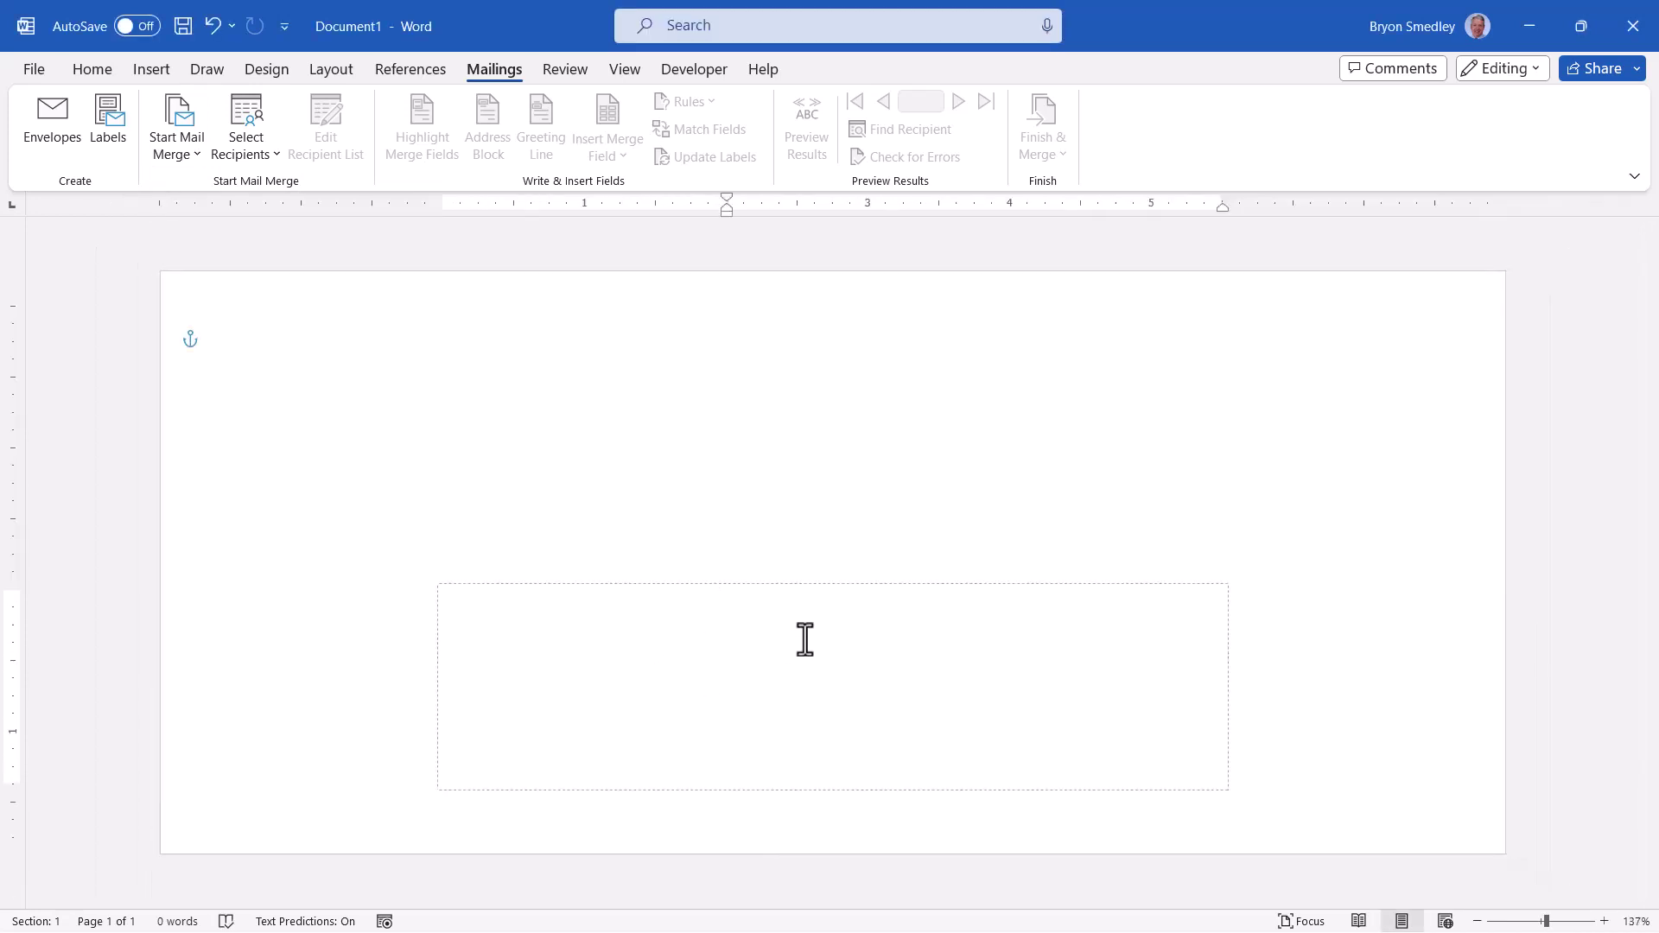
- Use the Data Sheet table in Mail Merge Data.xlsx as the envelope's recipient list
click(262, 157)
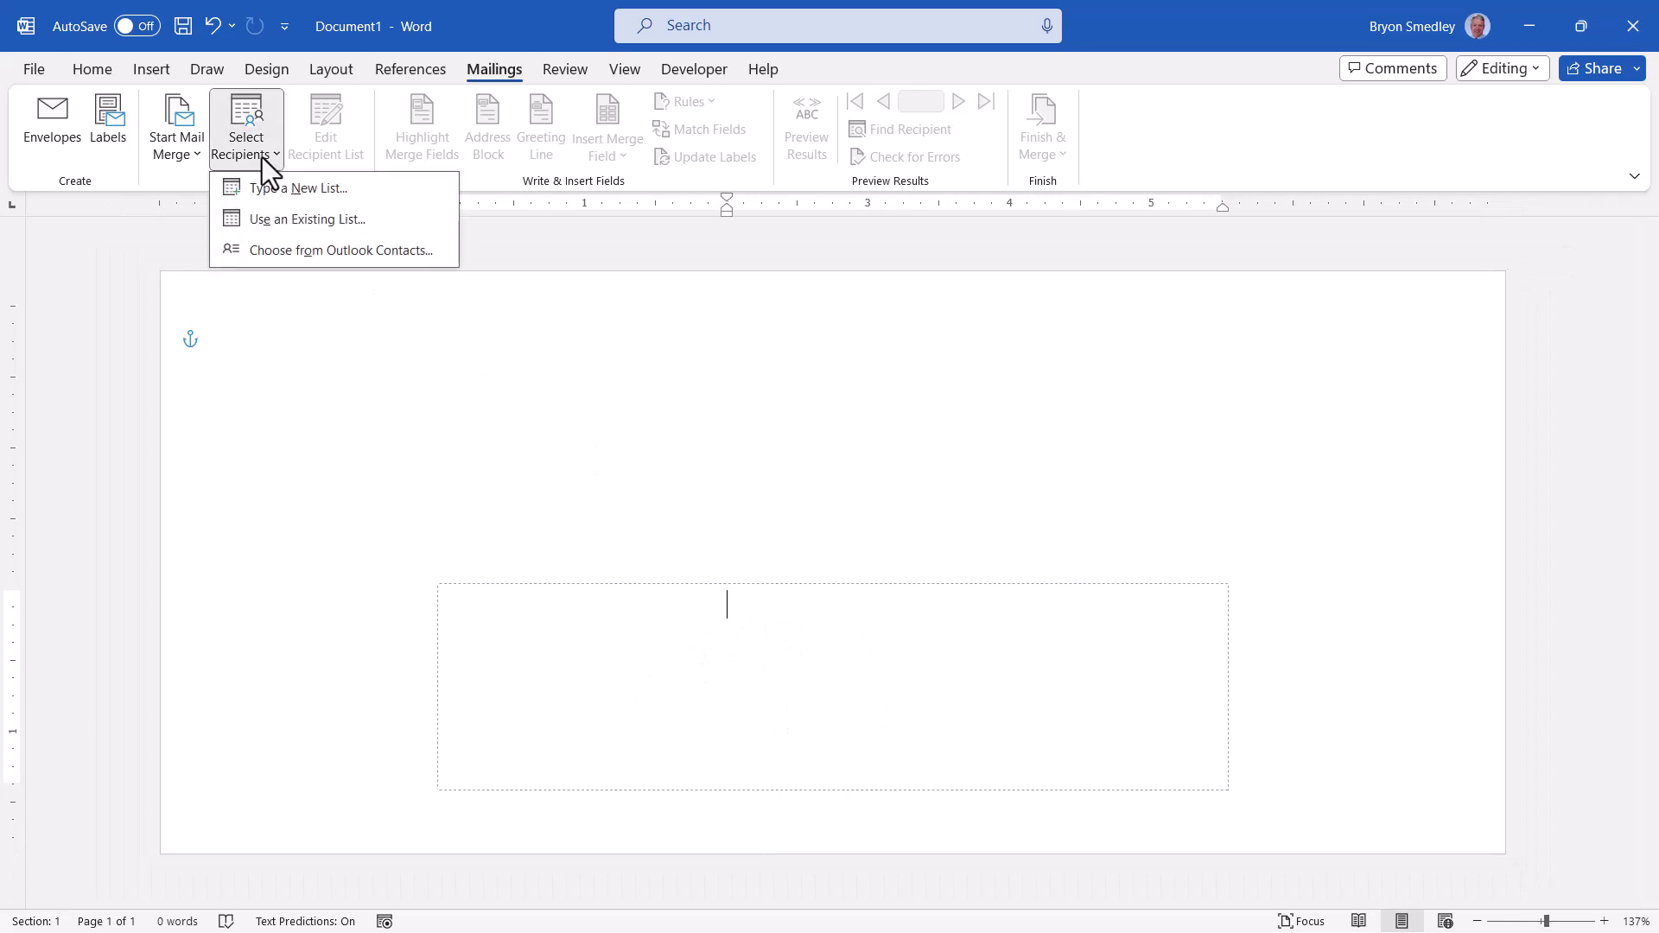
click(270, 218)
click(510, 178)
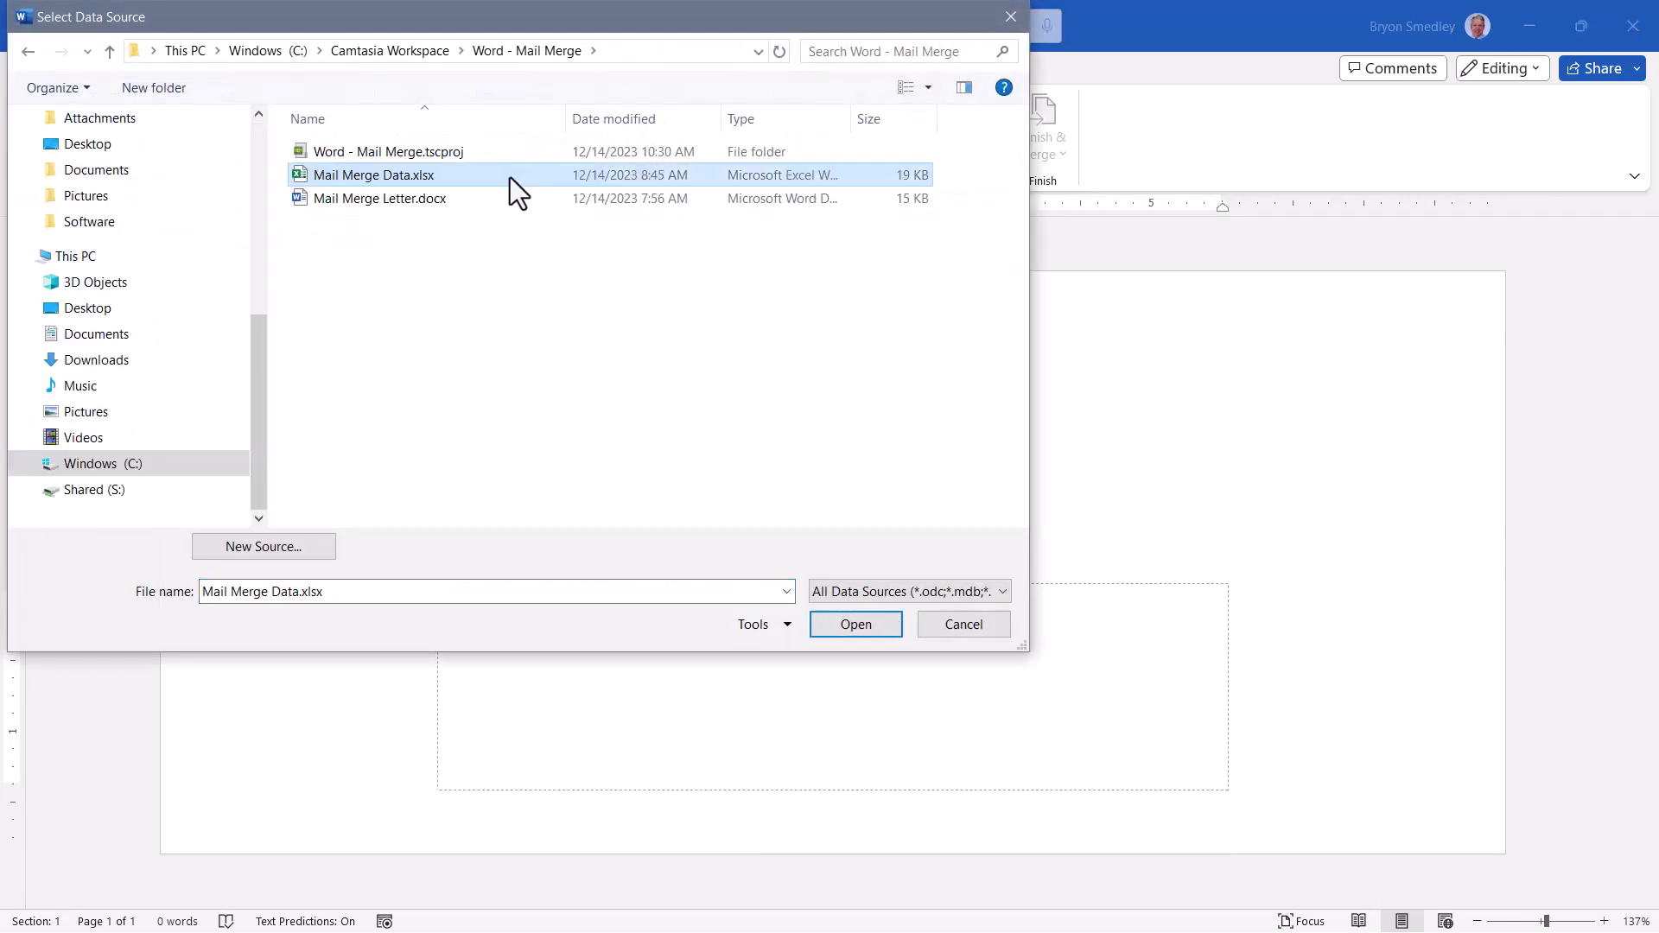
double_click(510, 178)
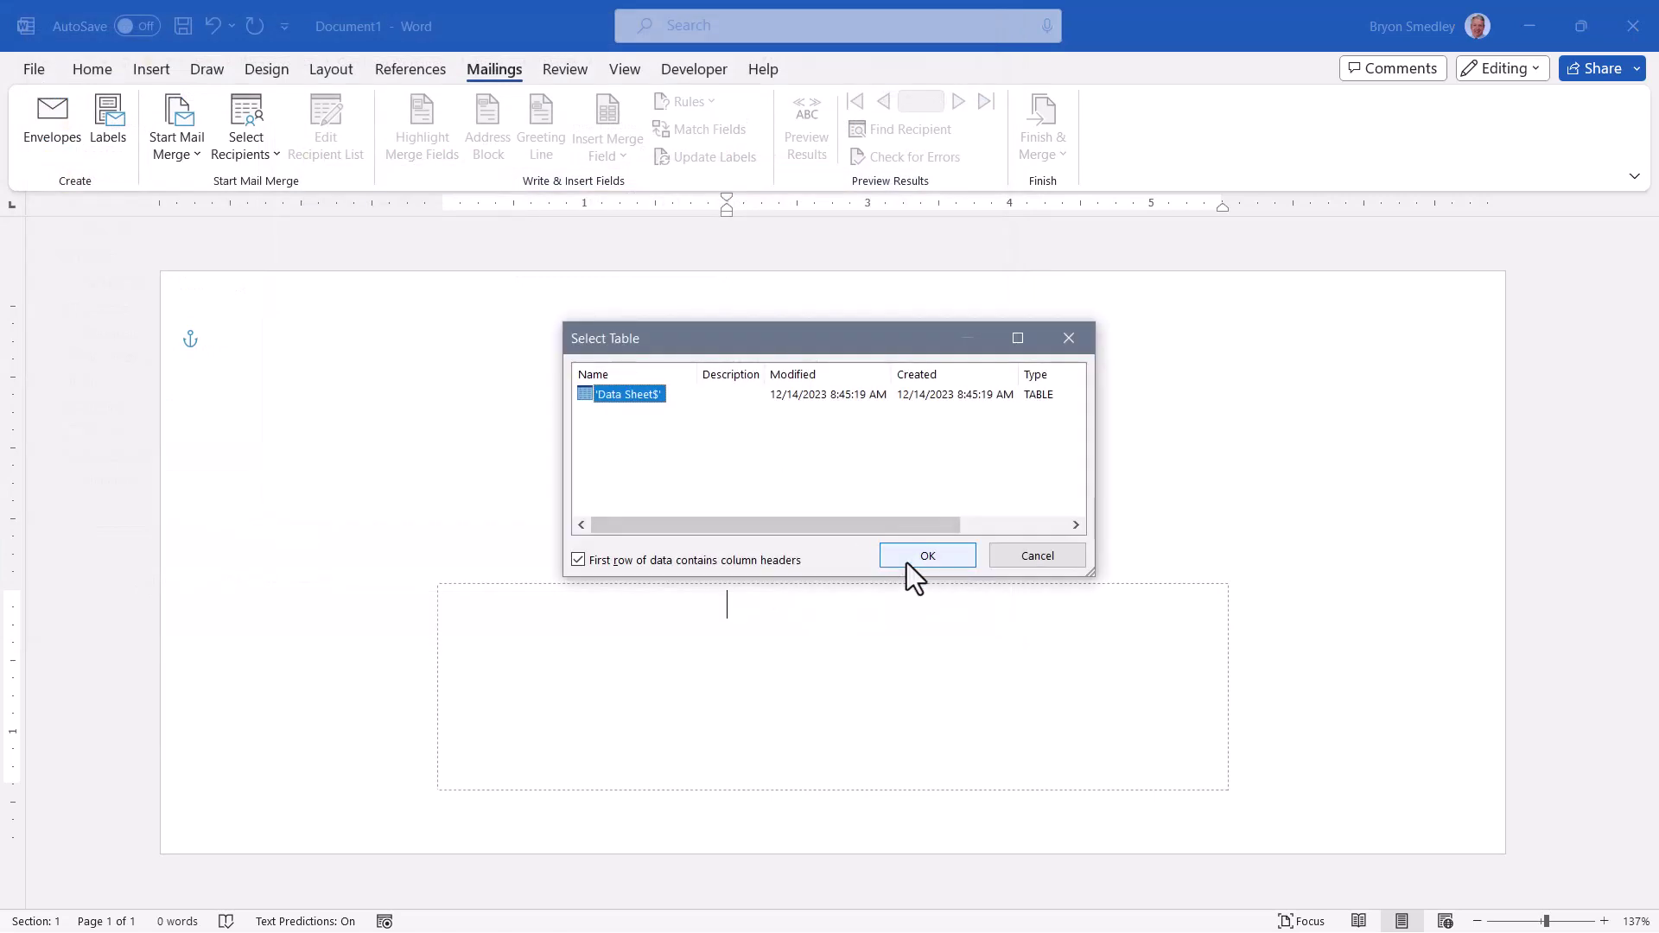
click(907, 563)
- Insert an address block that never includes the country, and toggle Preview Results
click(485, 140)
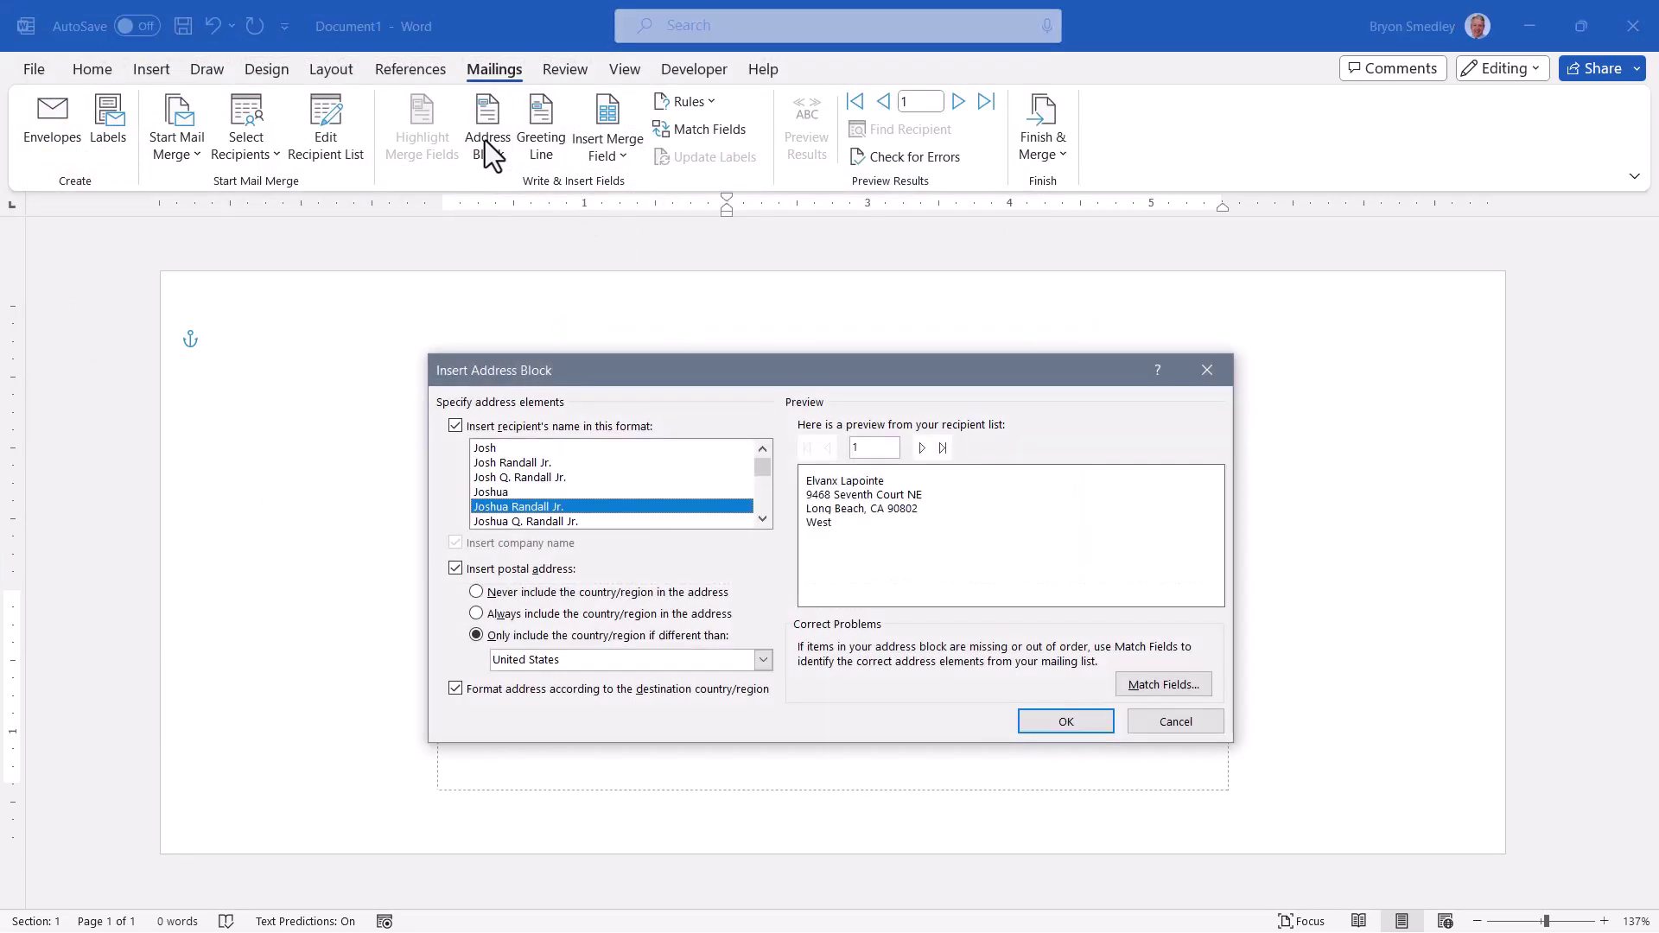
key(alt+n)
click(1044, 717)
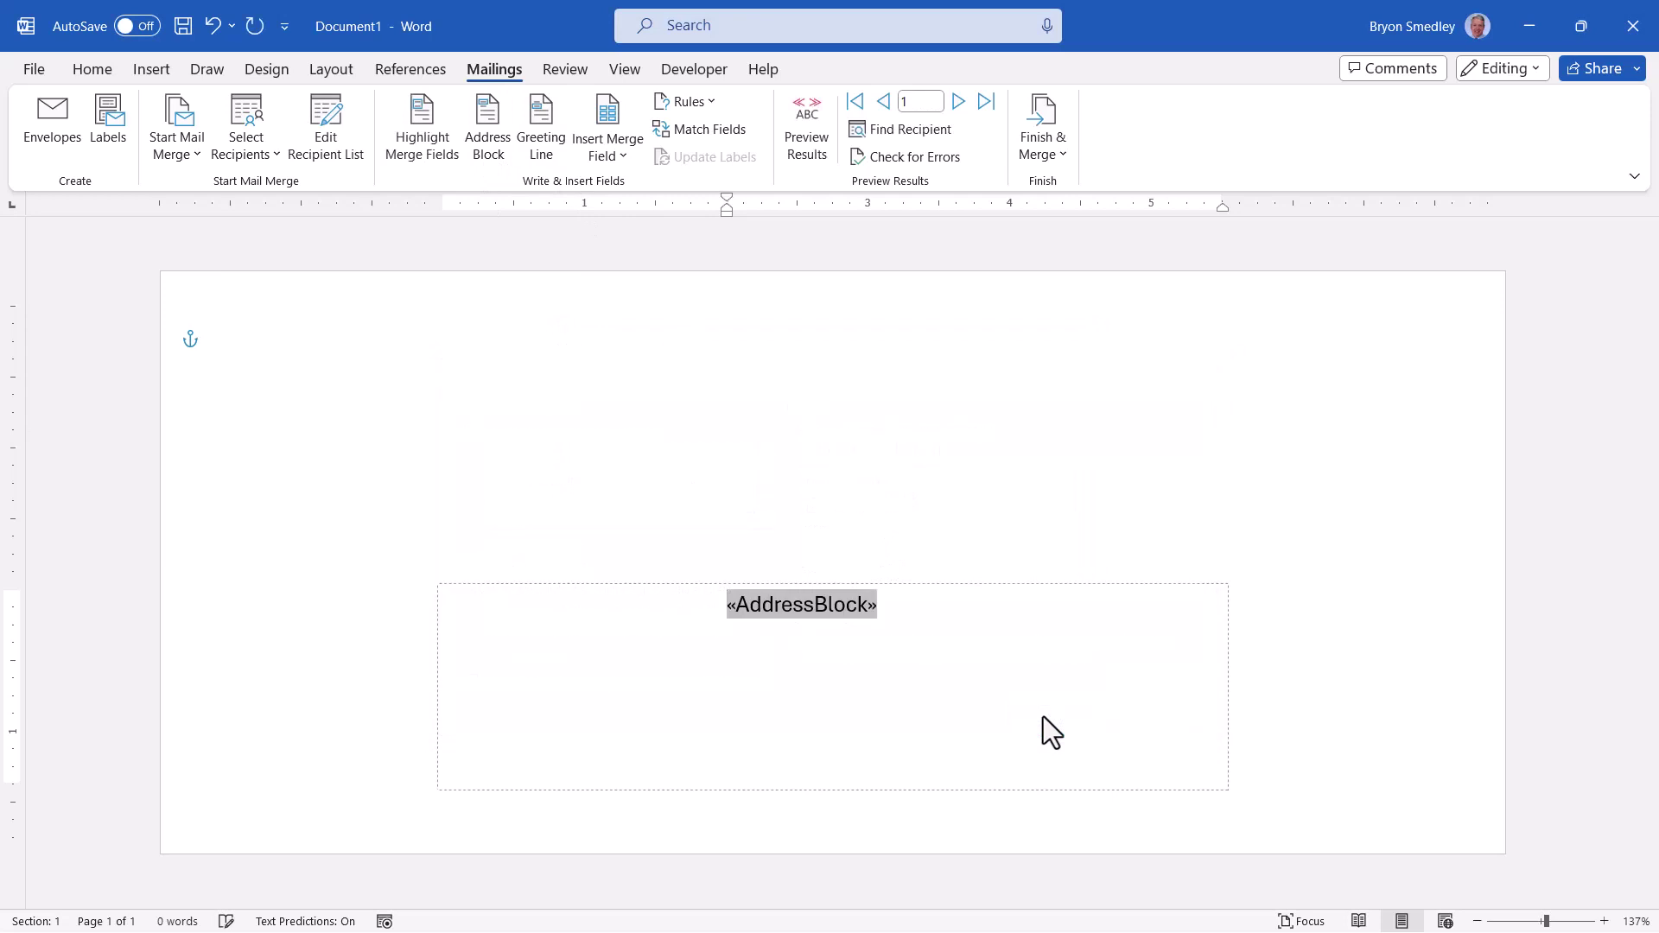
click(809, 136)
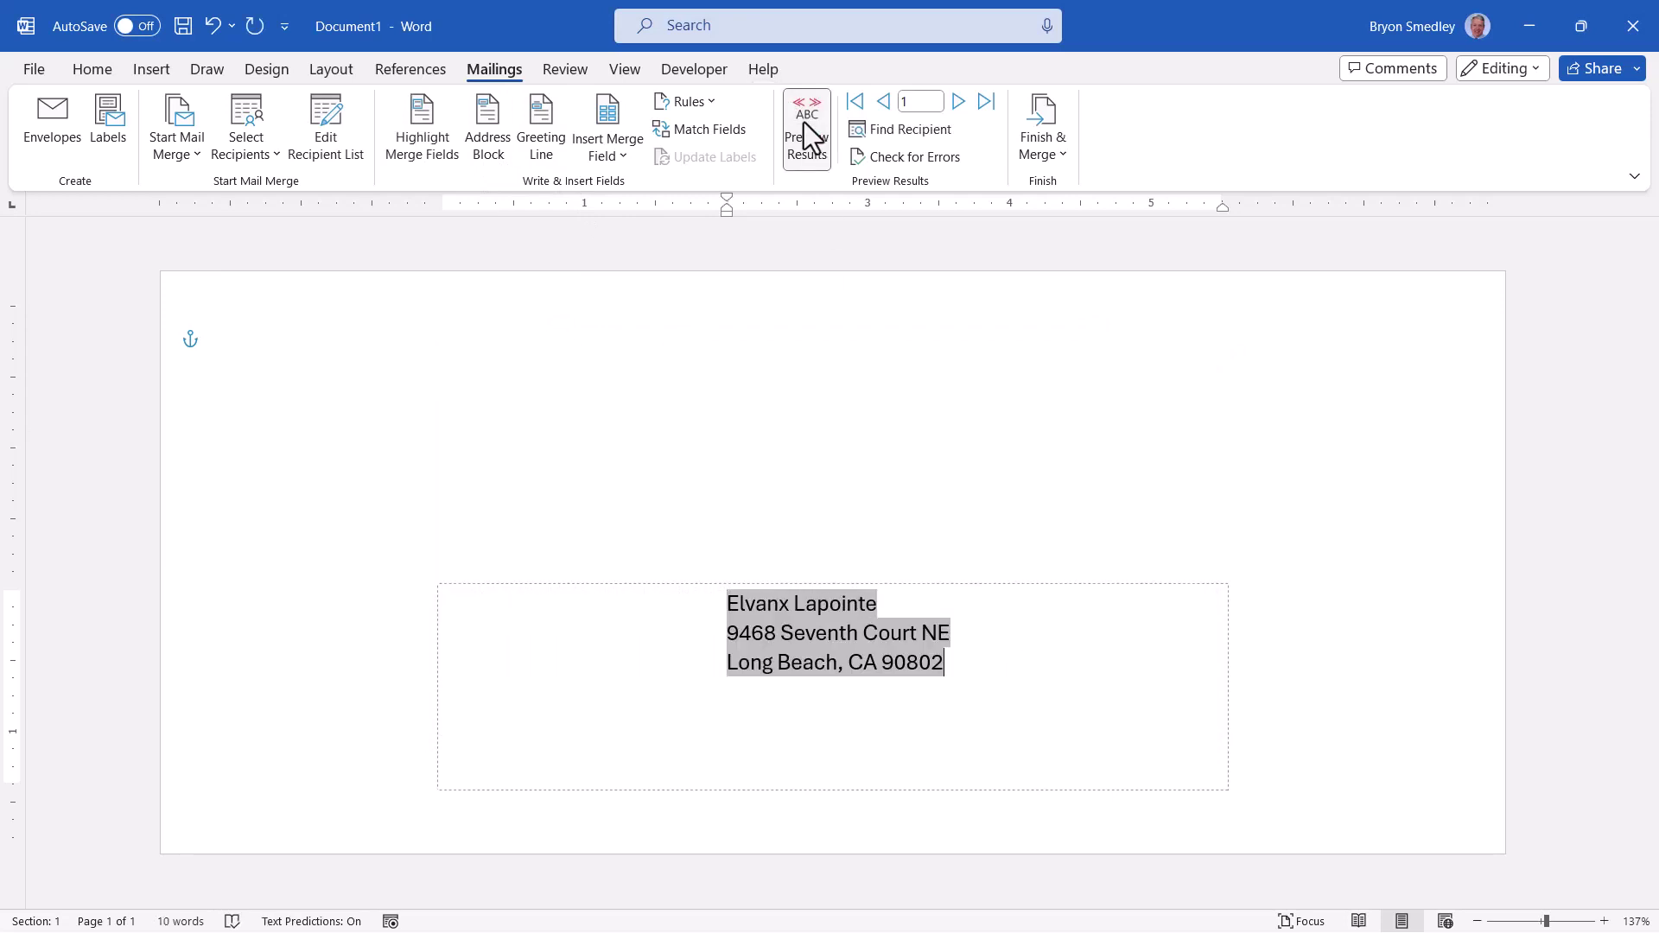
click(789, 145)
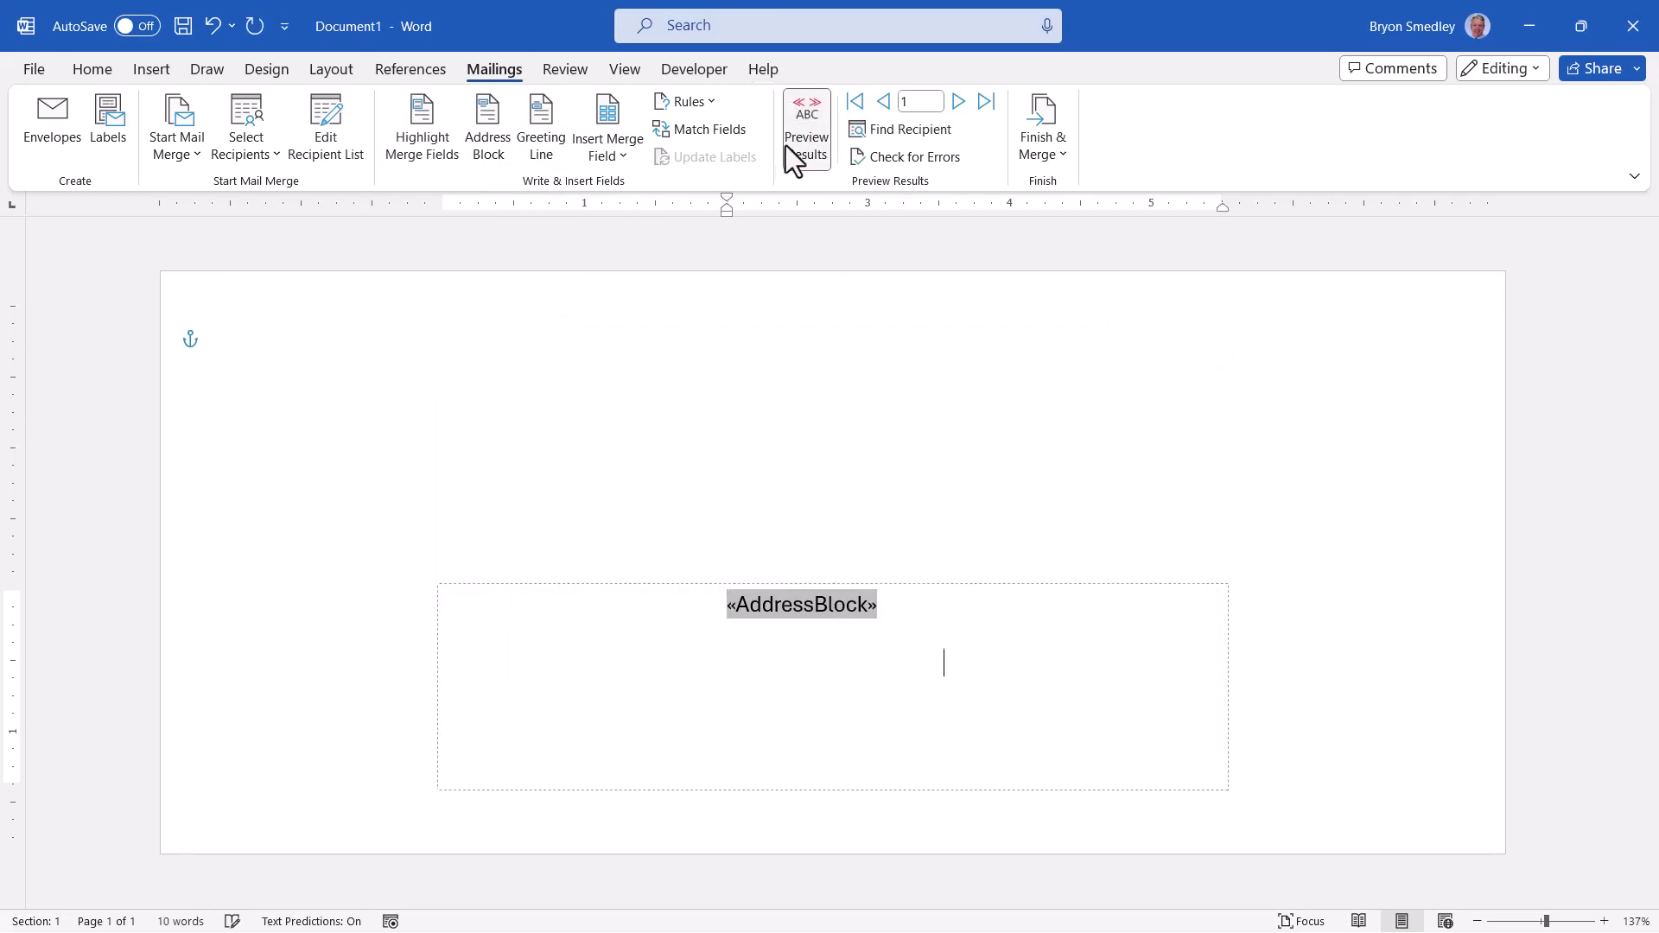
- Undo the address block and insert First_Name, Last_Name and Region fields on the first line
key(ctrl+z)
click(602, 164)
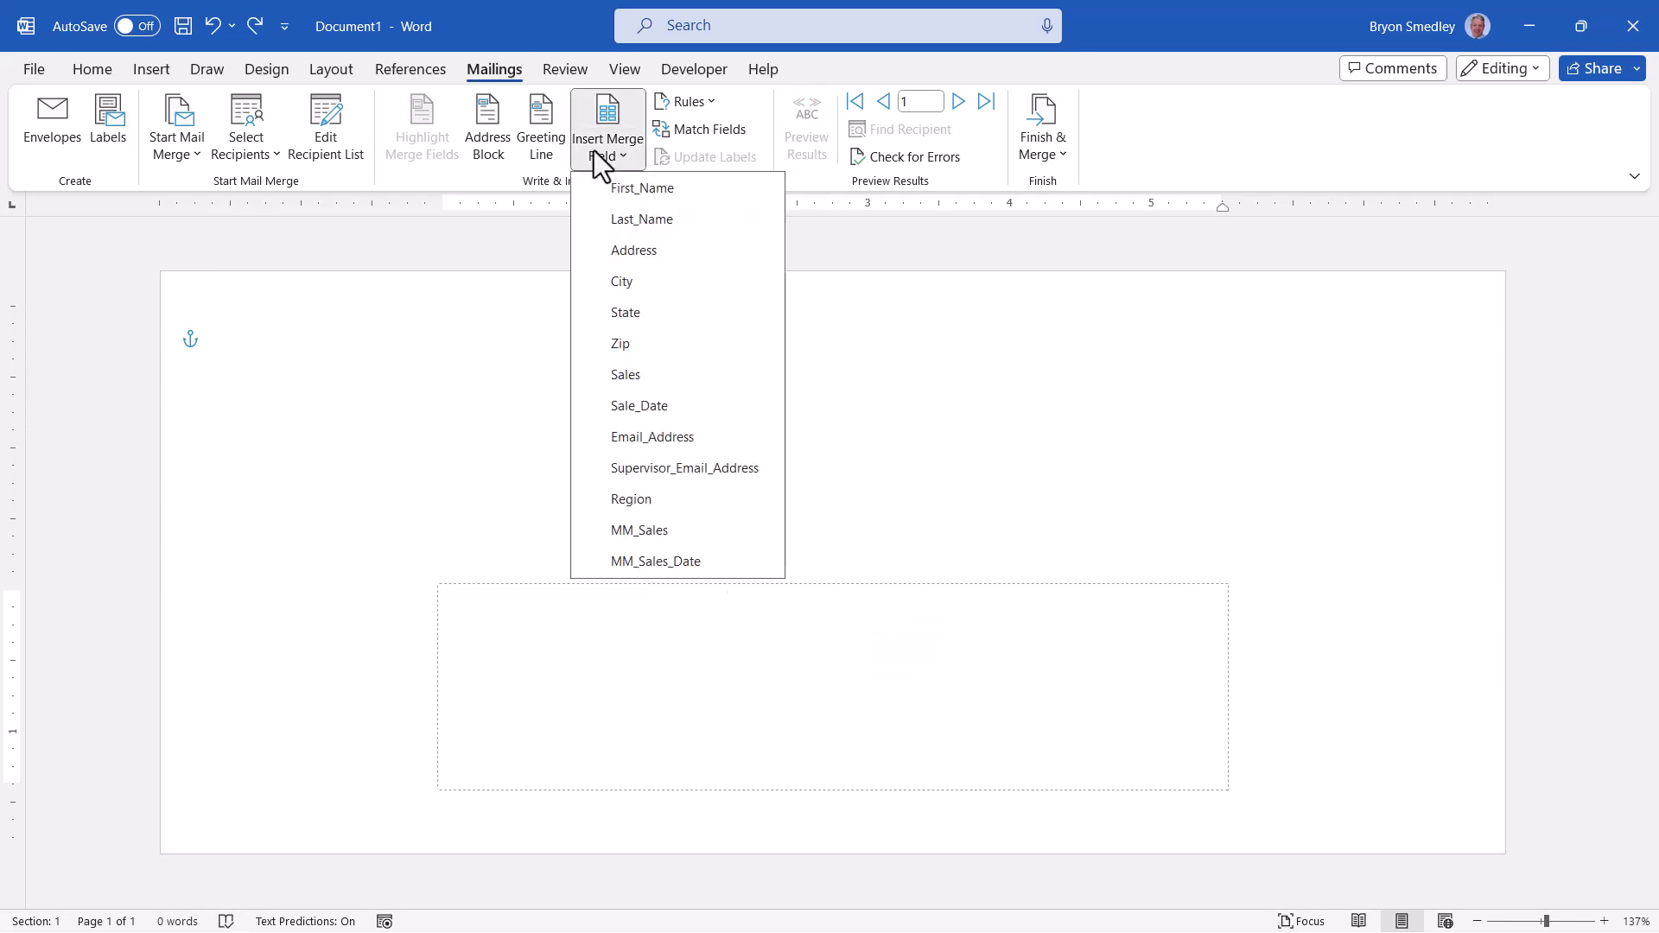
click(625, 190)
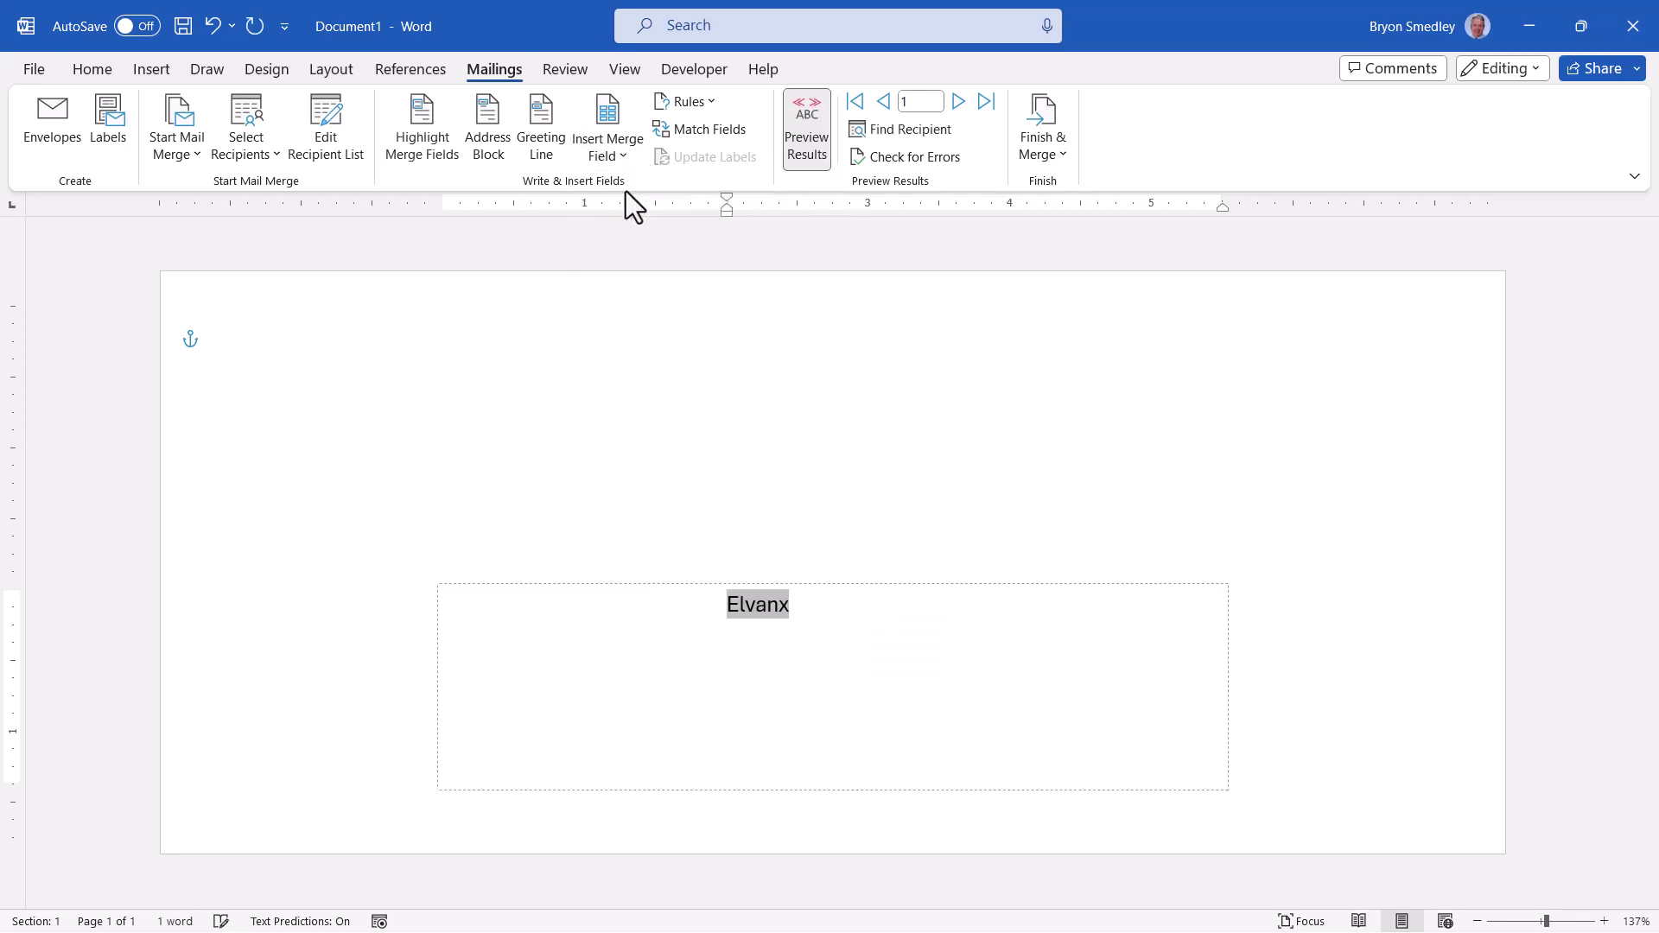
click(608, 147)
click(615, 225)
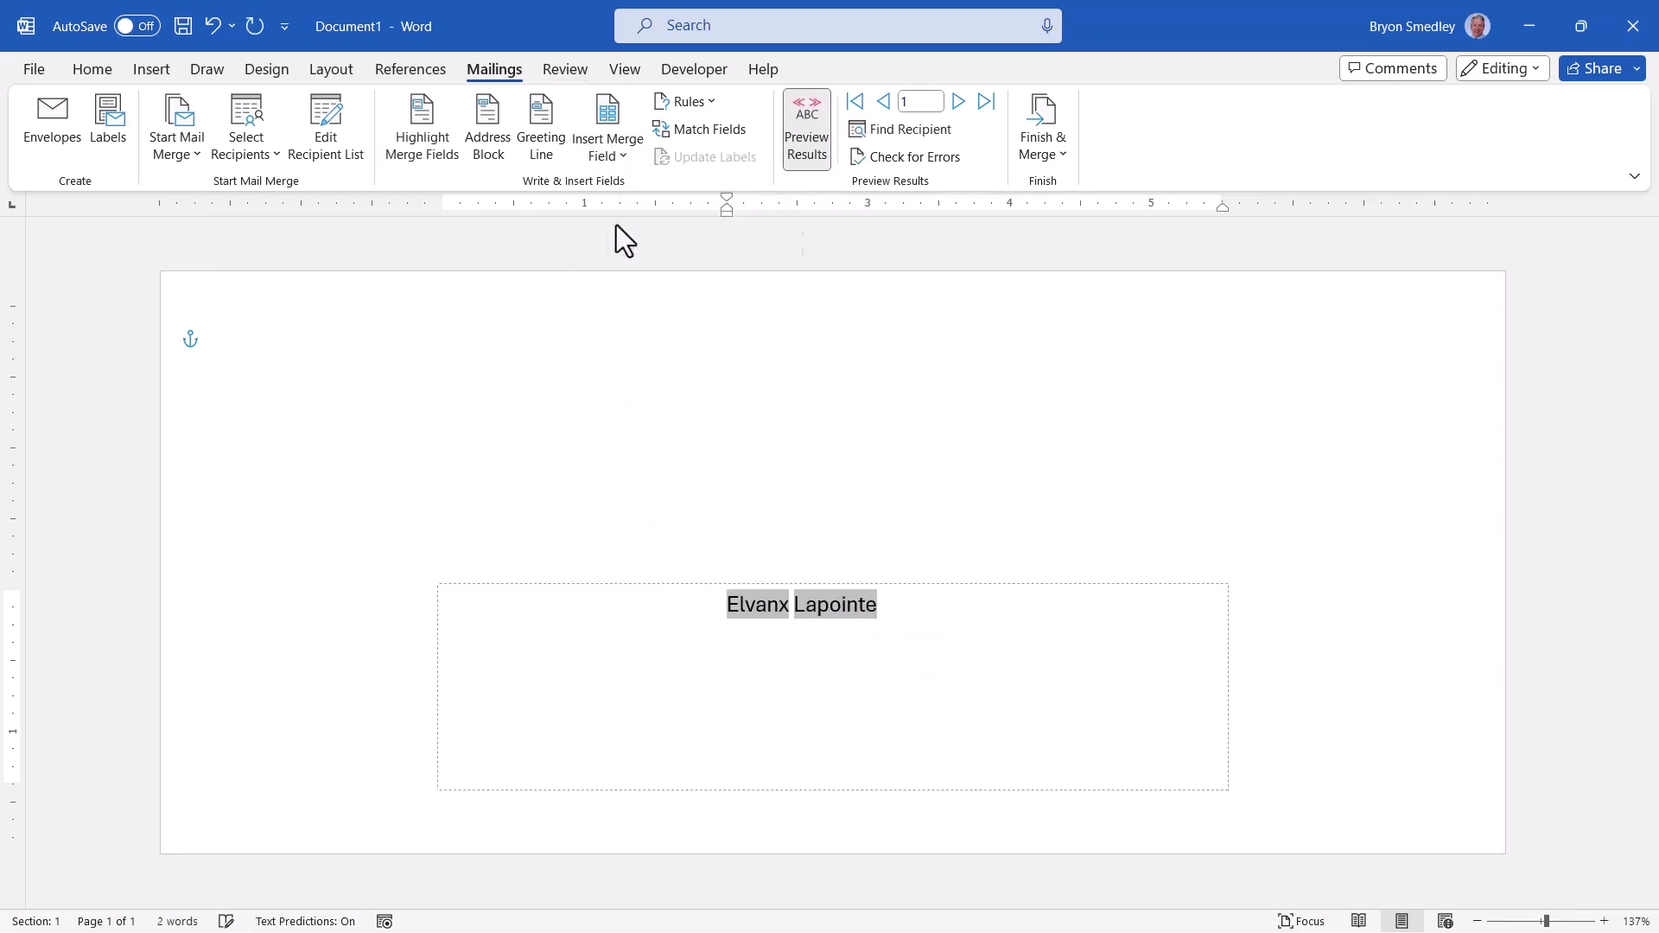
click(609, 151)
click(659, 495)
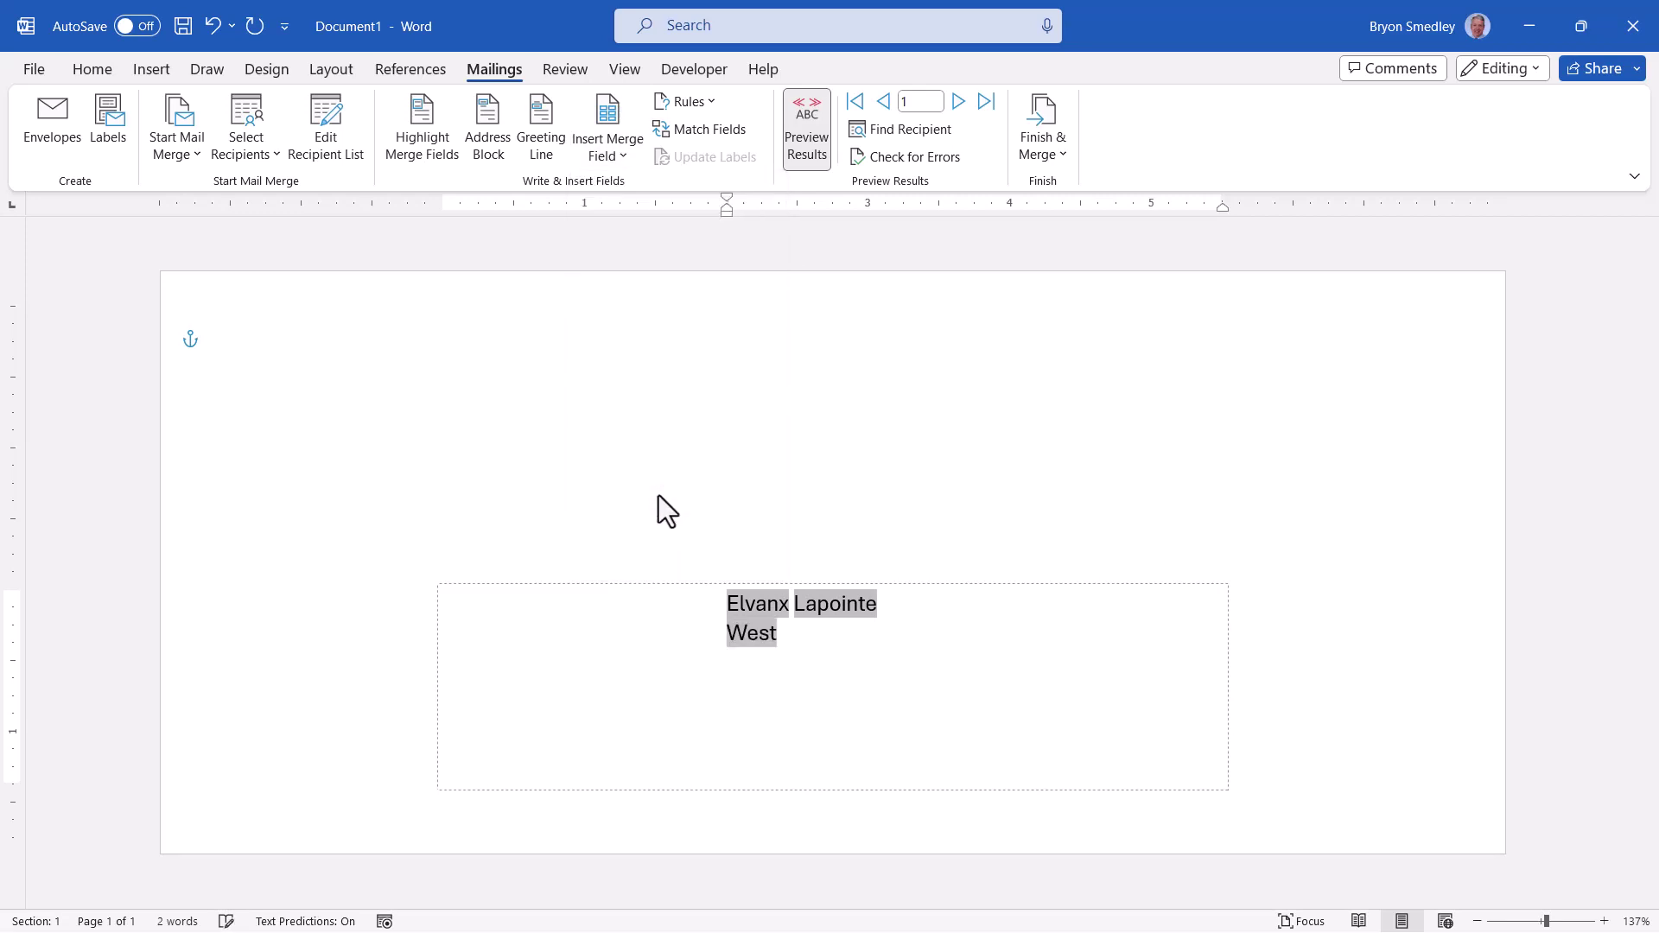
key(Return)
- Add the Address field line, then a City, State Zip line with a comma after City
click(610, 156)
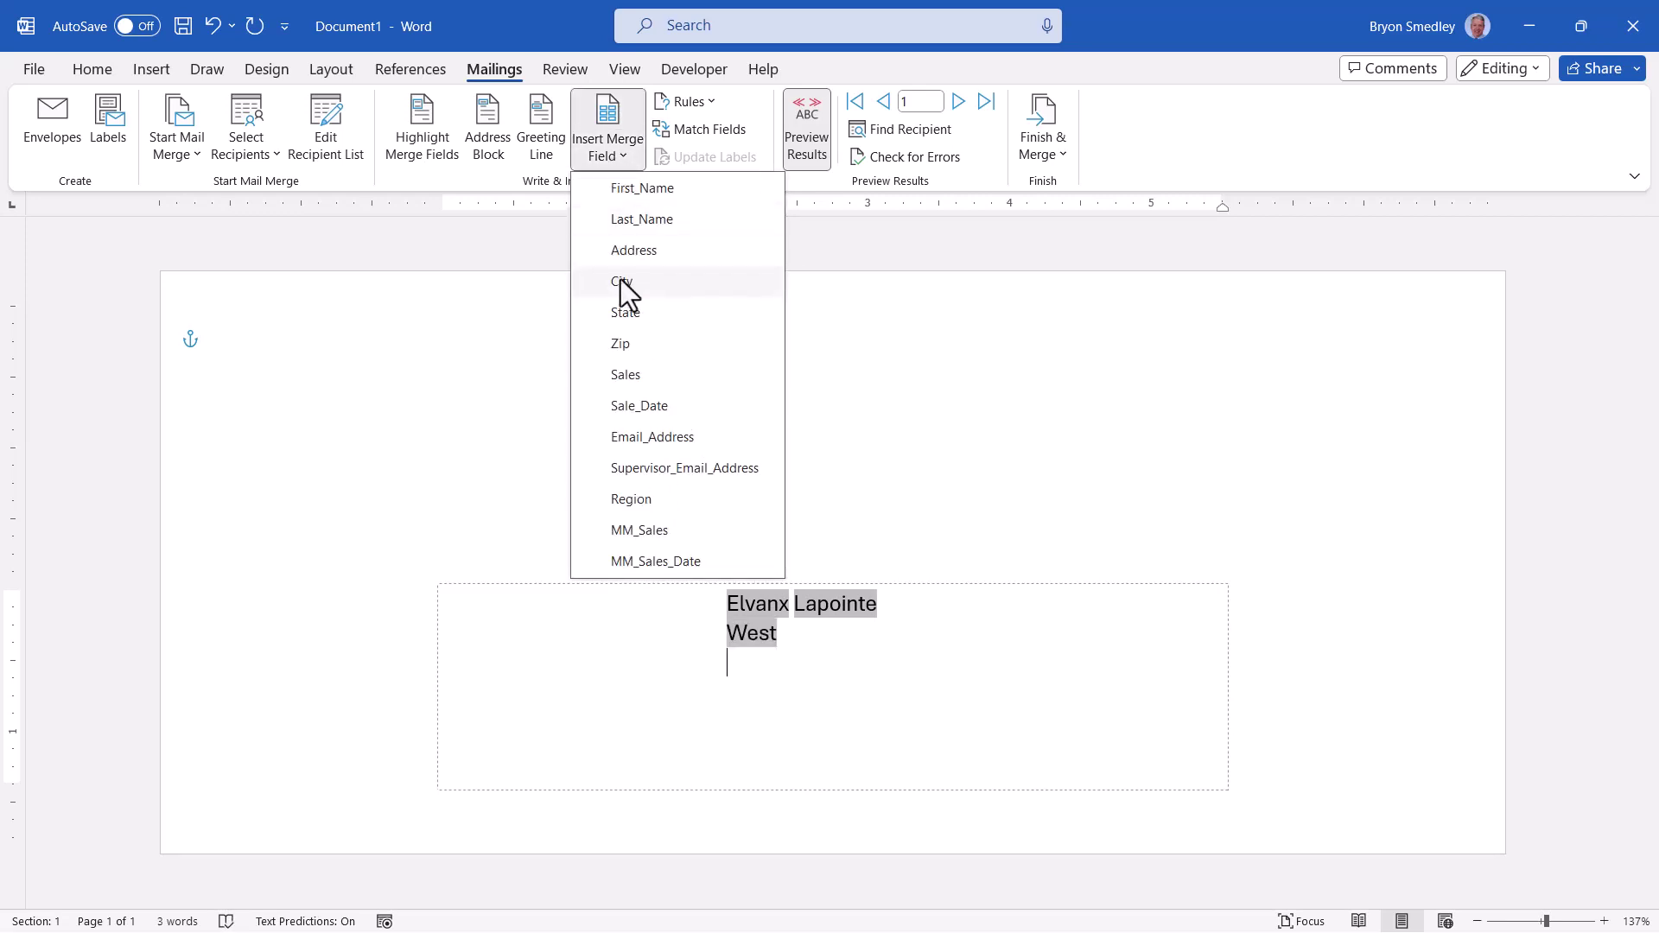
click(620, 258)
key(Return)
click(609, 152)
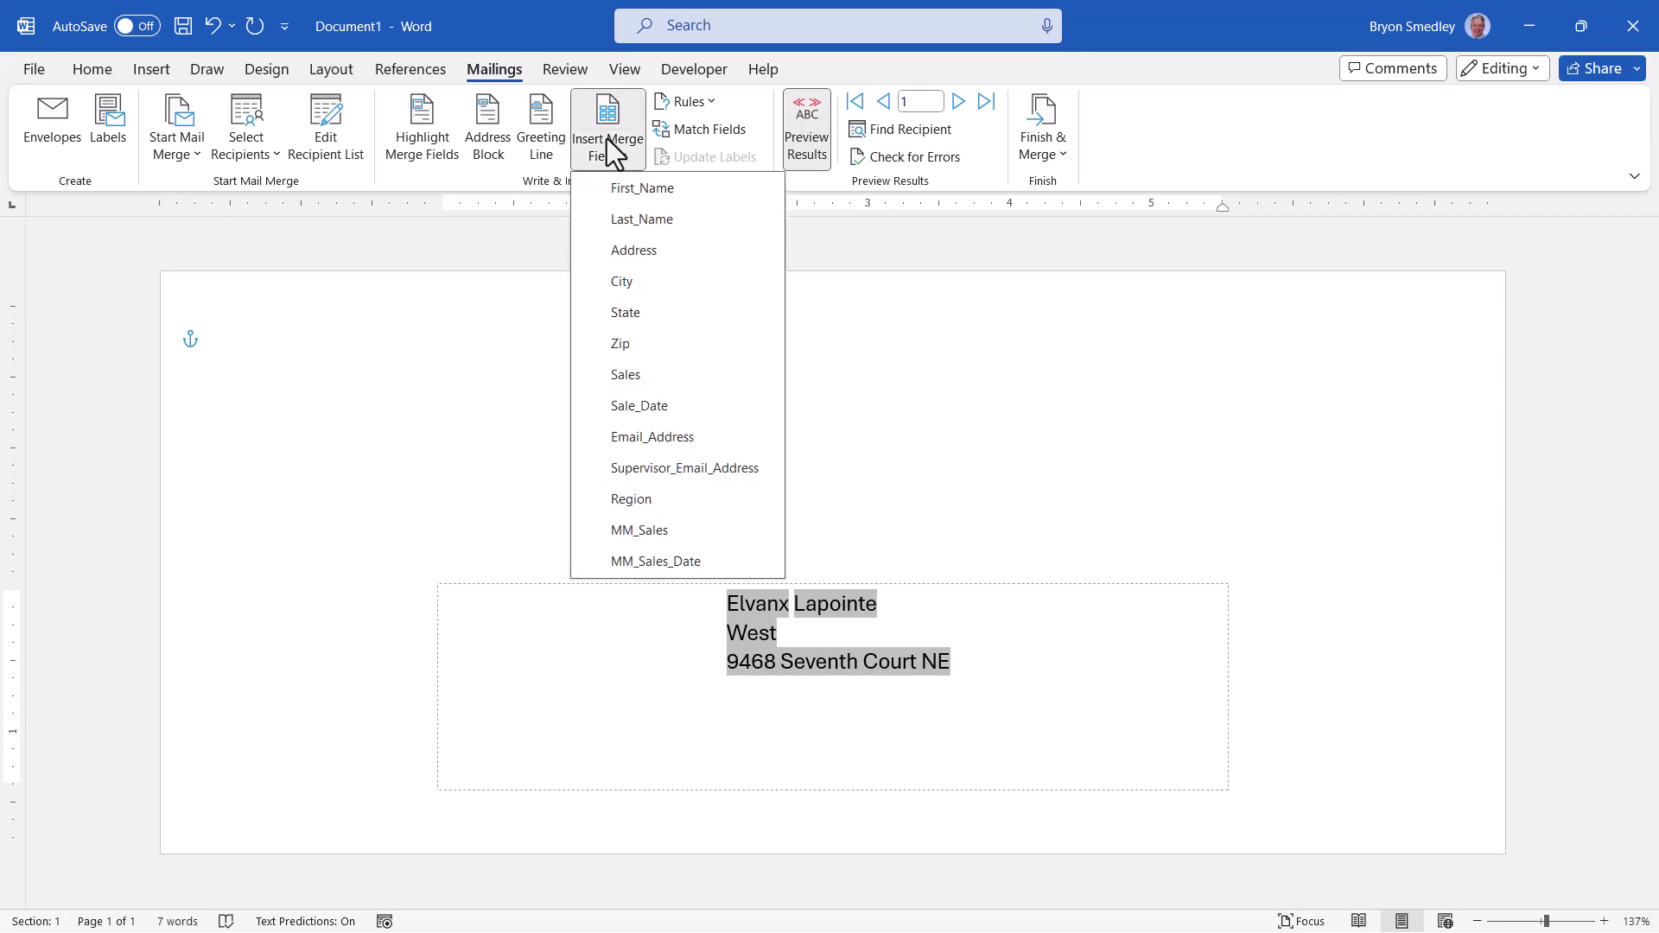
click(619, 276)
text(,)
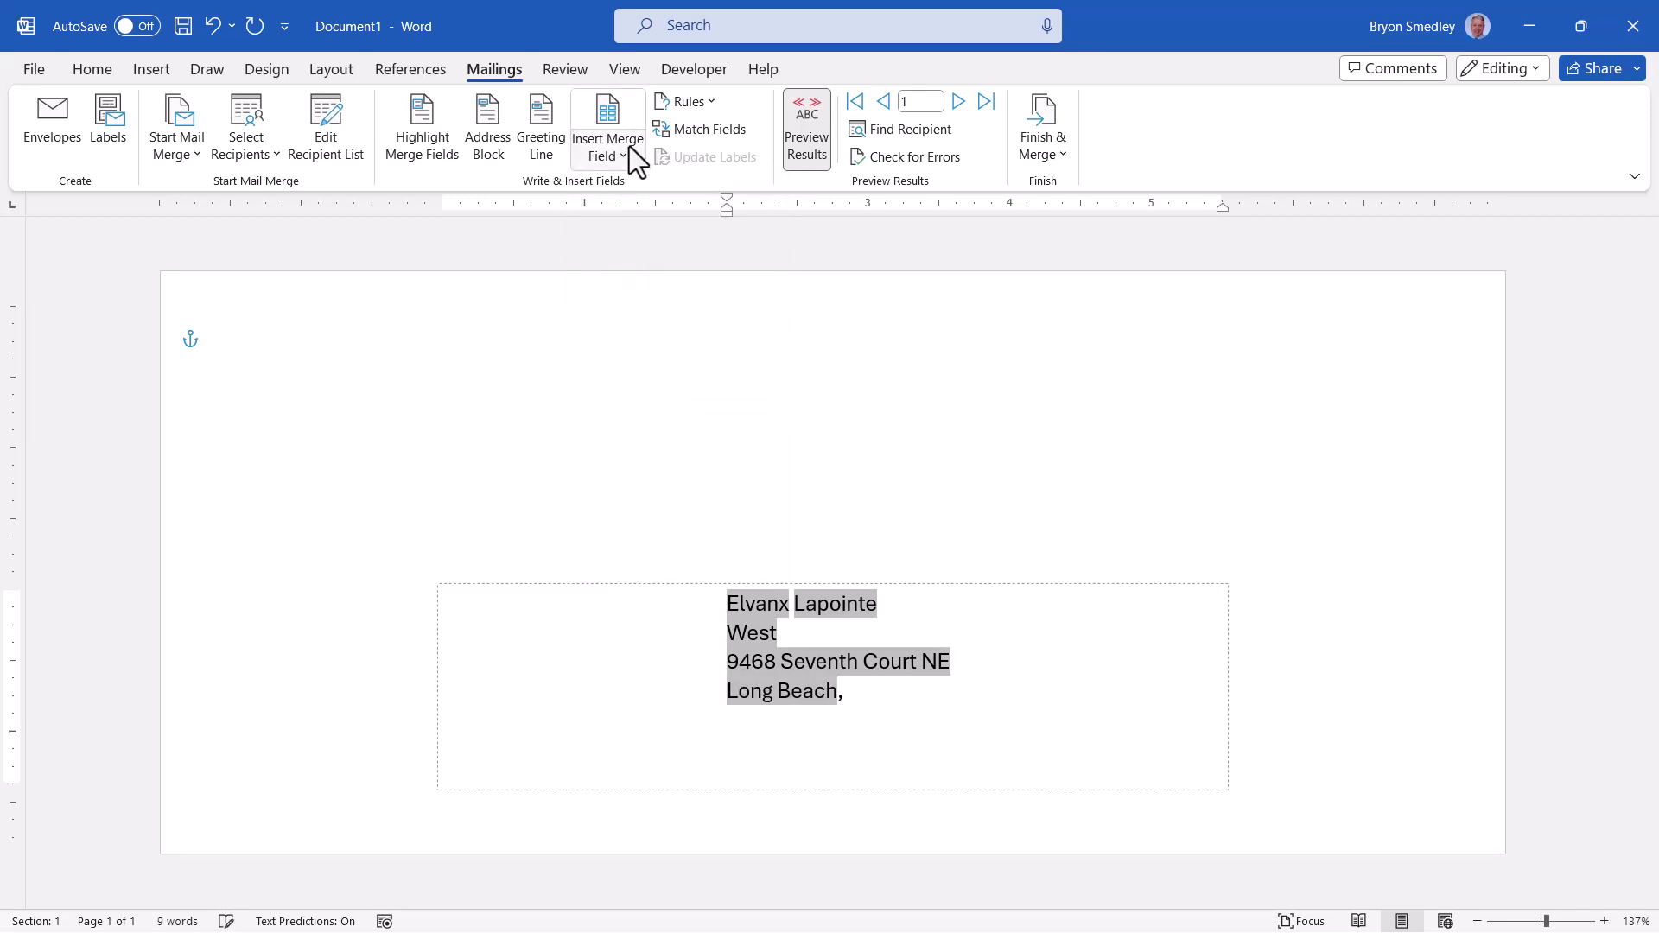
click(614, 157)
click(624, 303)
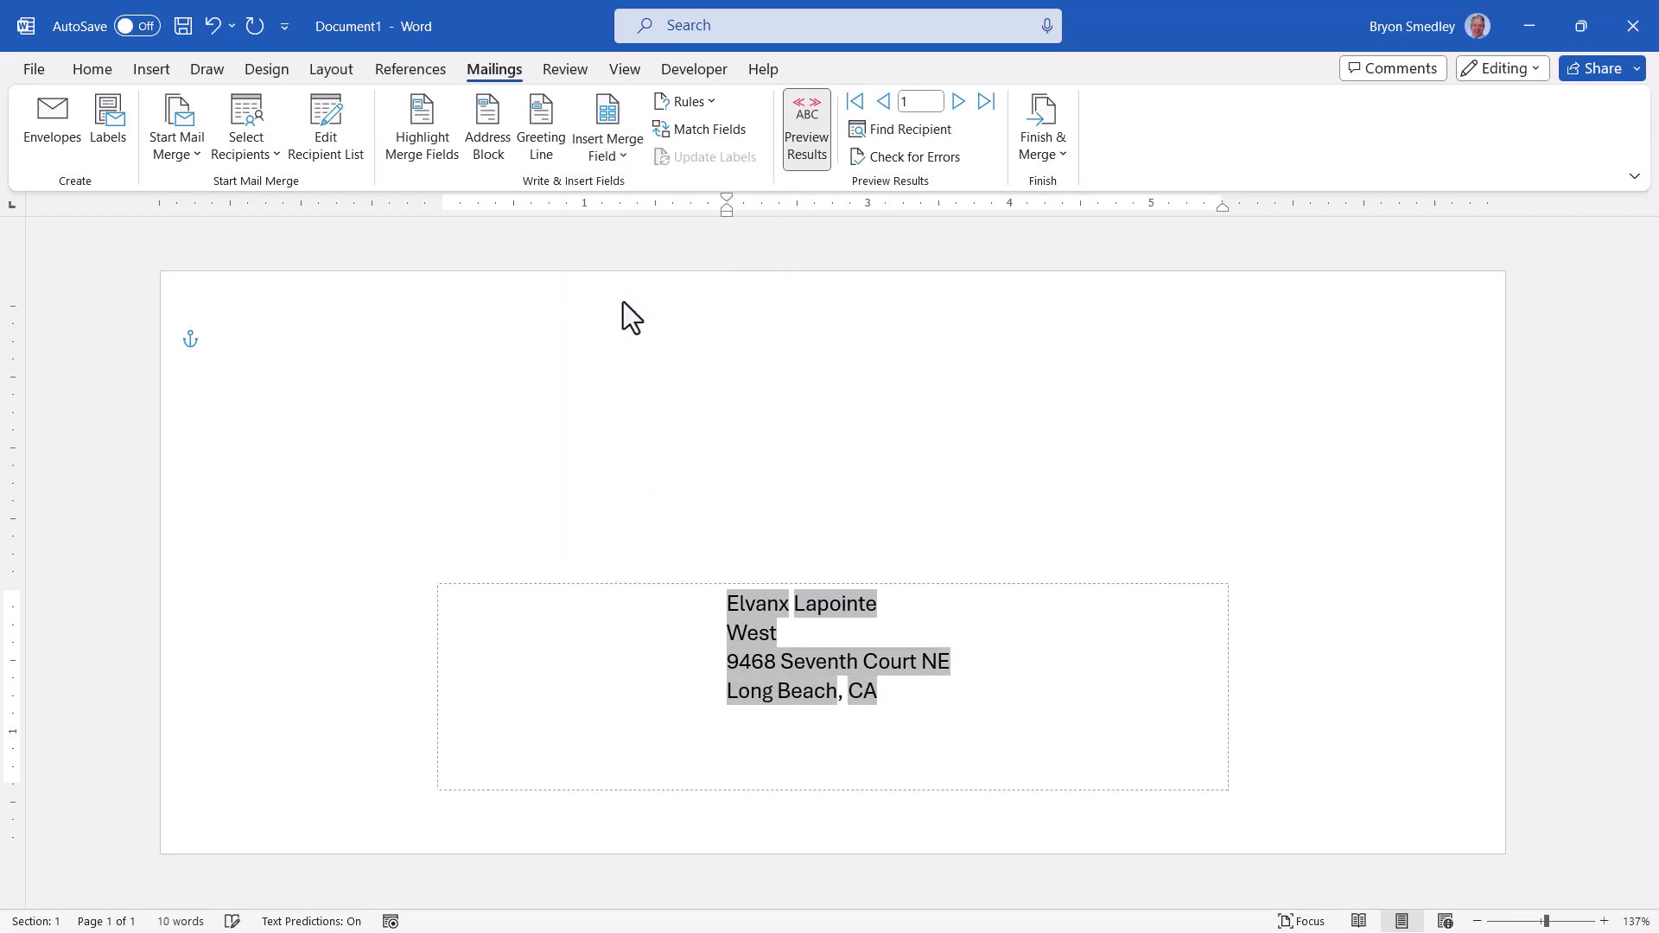
click(608, 158)
click(630, 344)
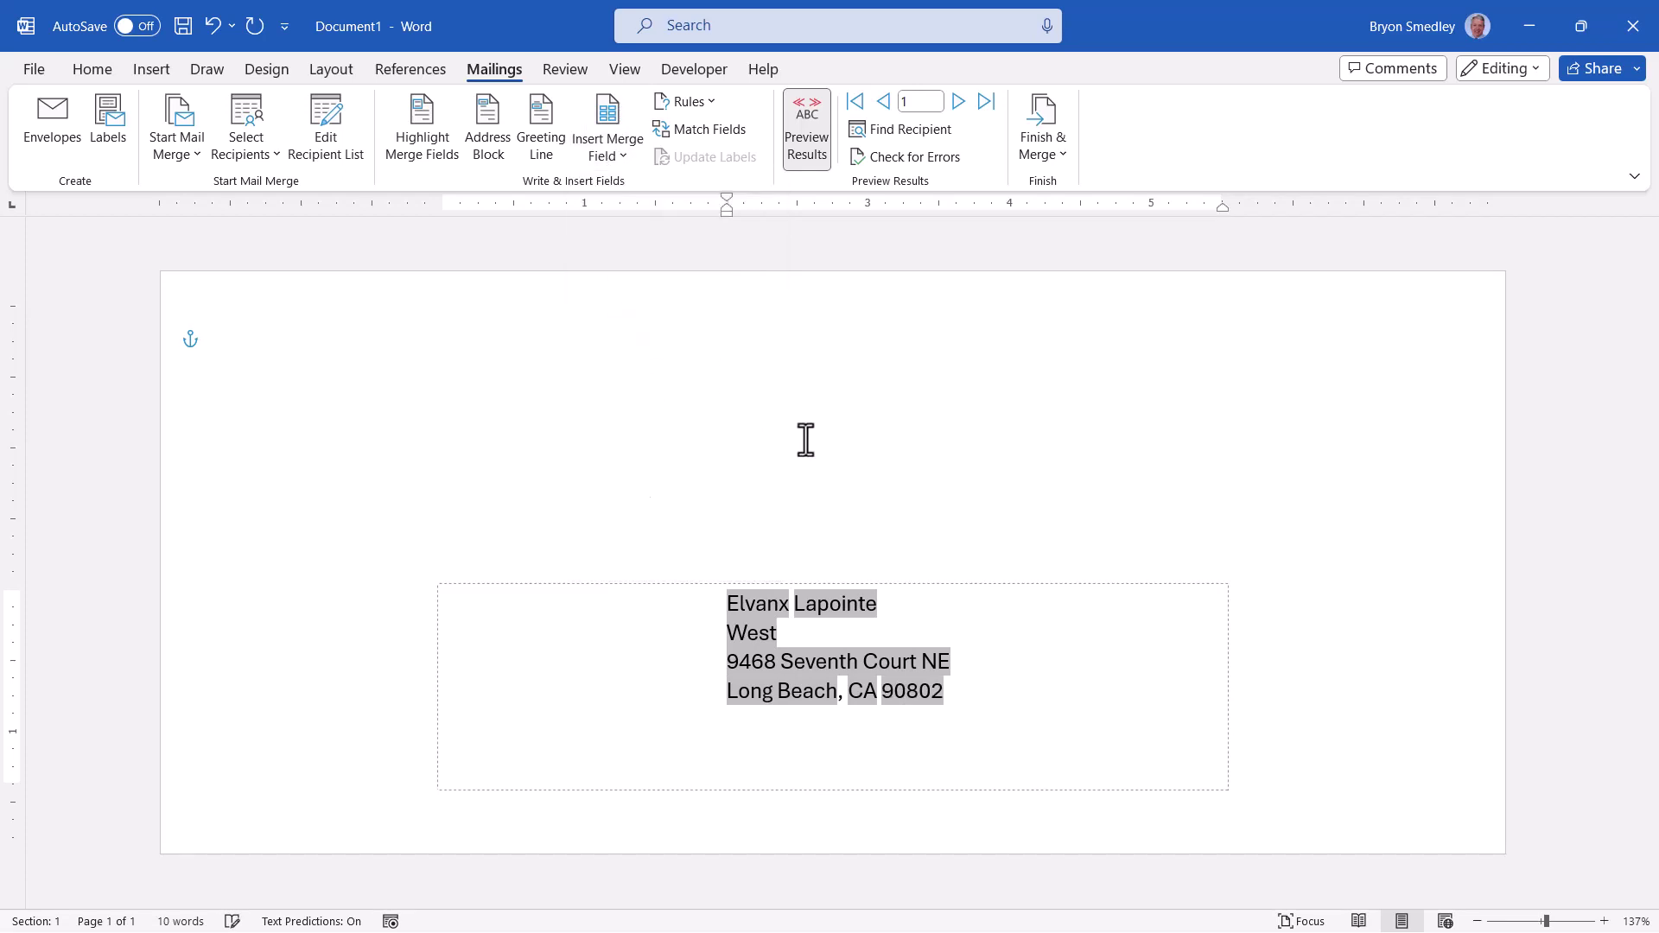
click(588, 166)
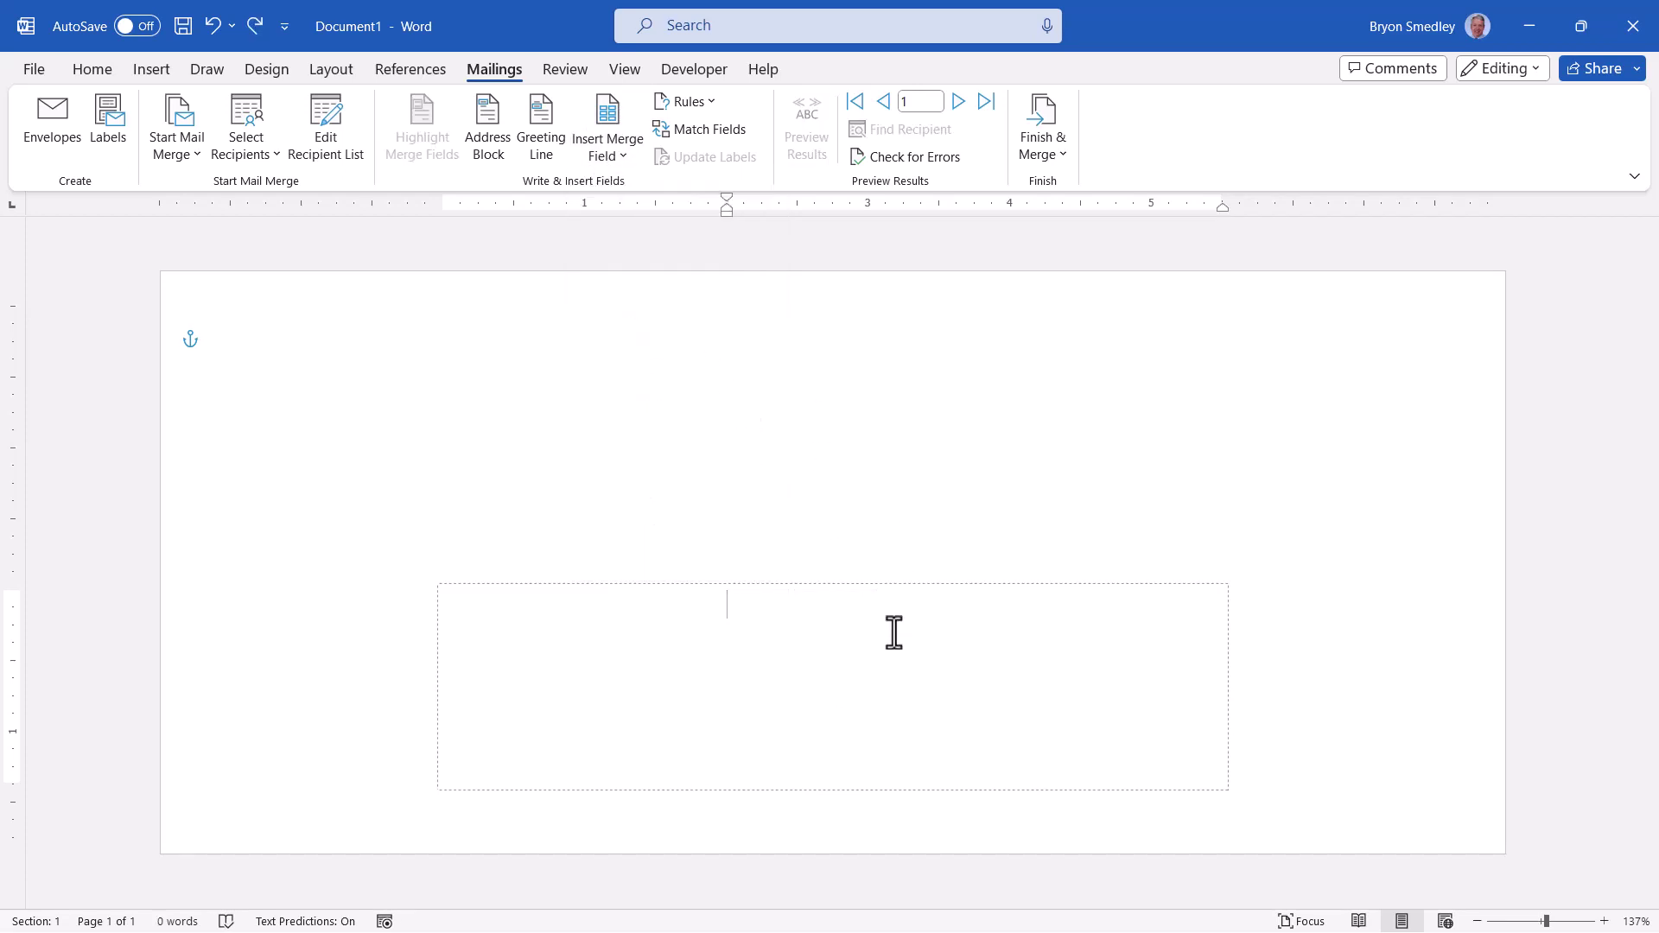
- Insert an address block without the country and enlarge its text to 20 pt
click(487, 147)
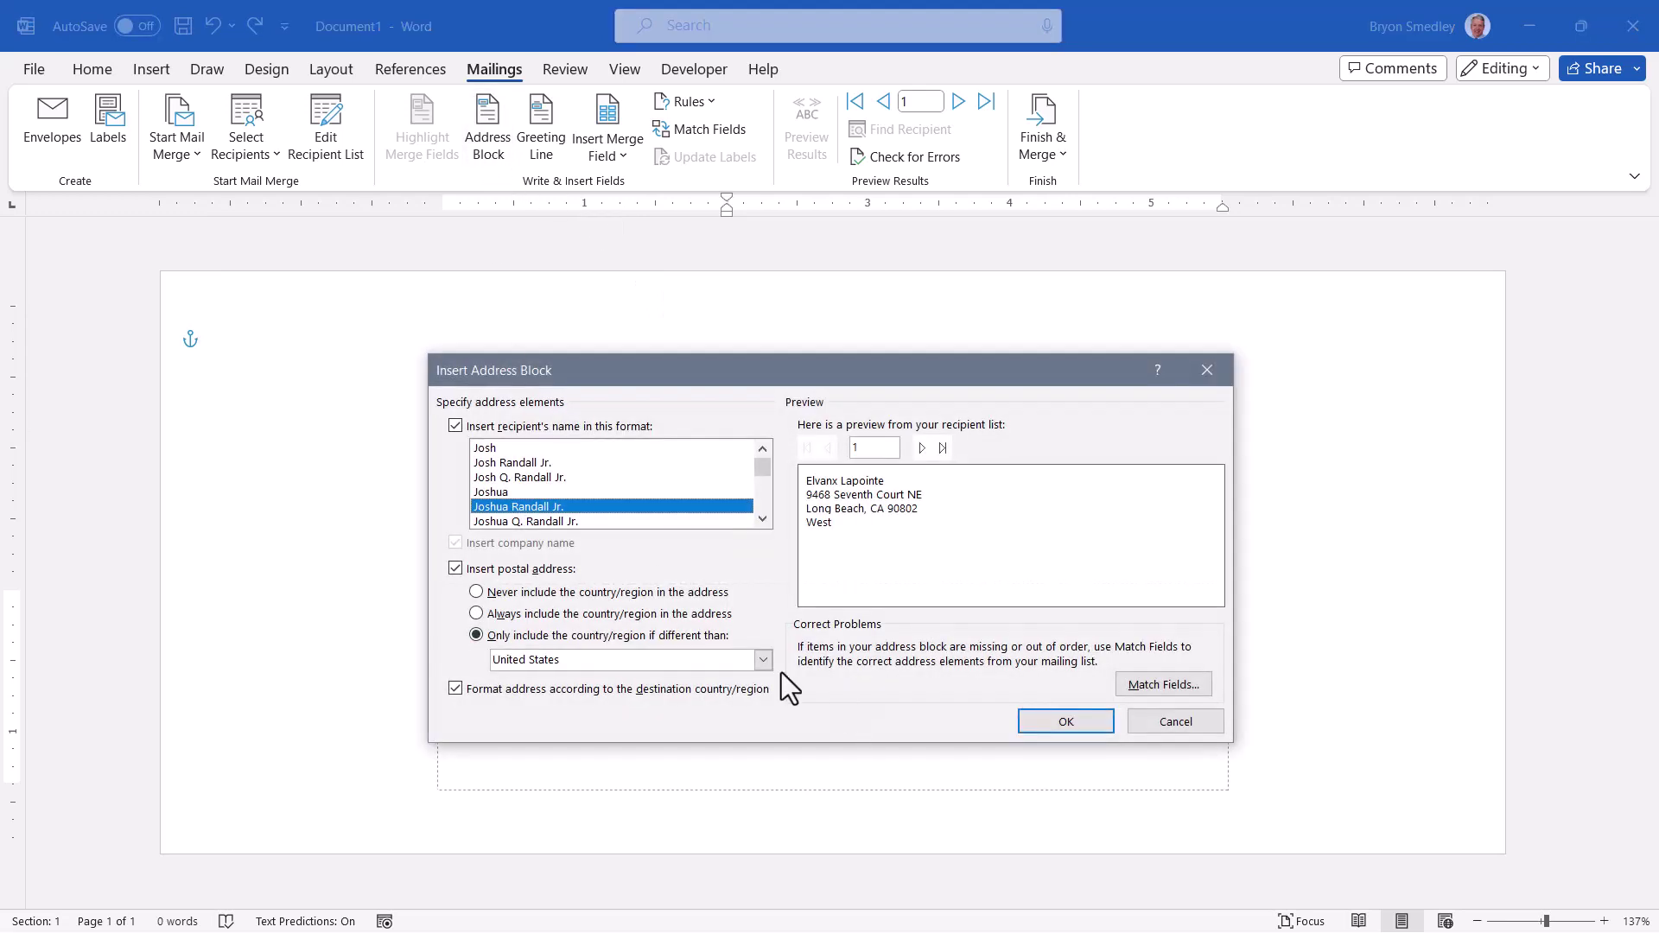
key(alt+n)
click(1058, 723)
click(87, 71)
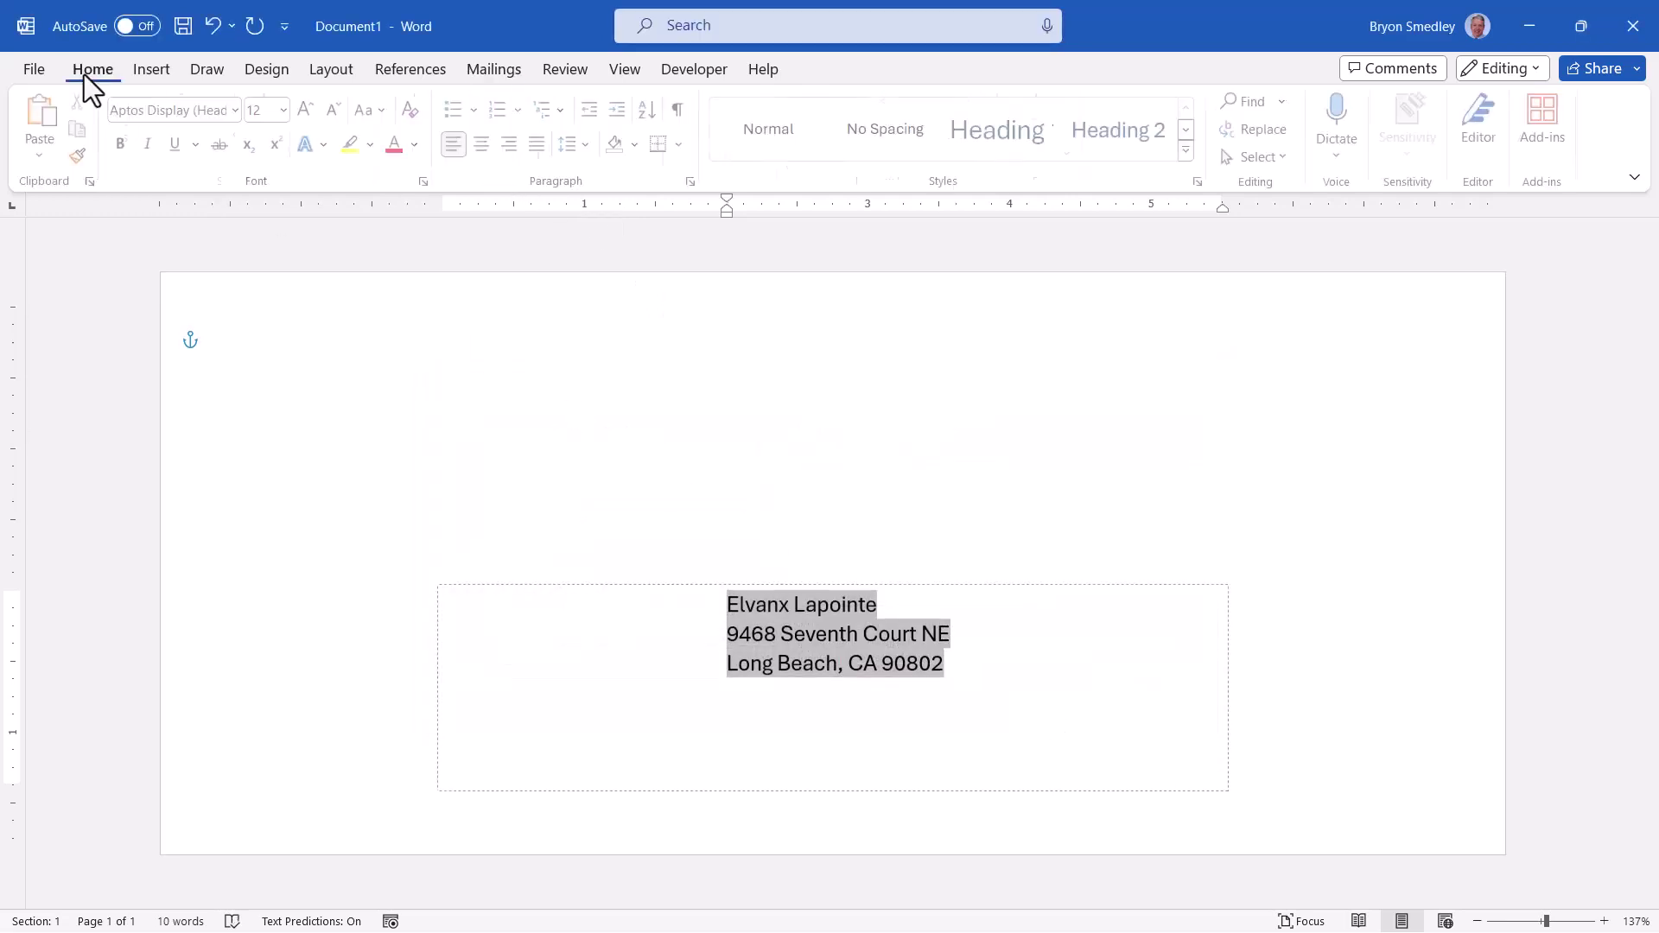
click(310, 109)
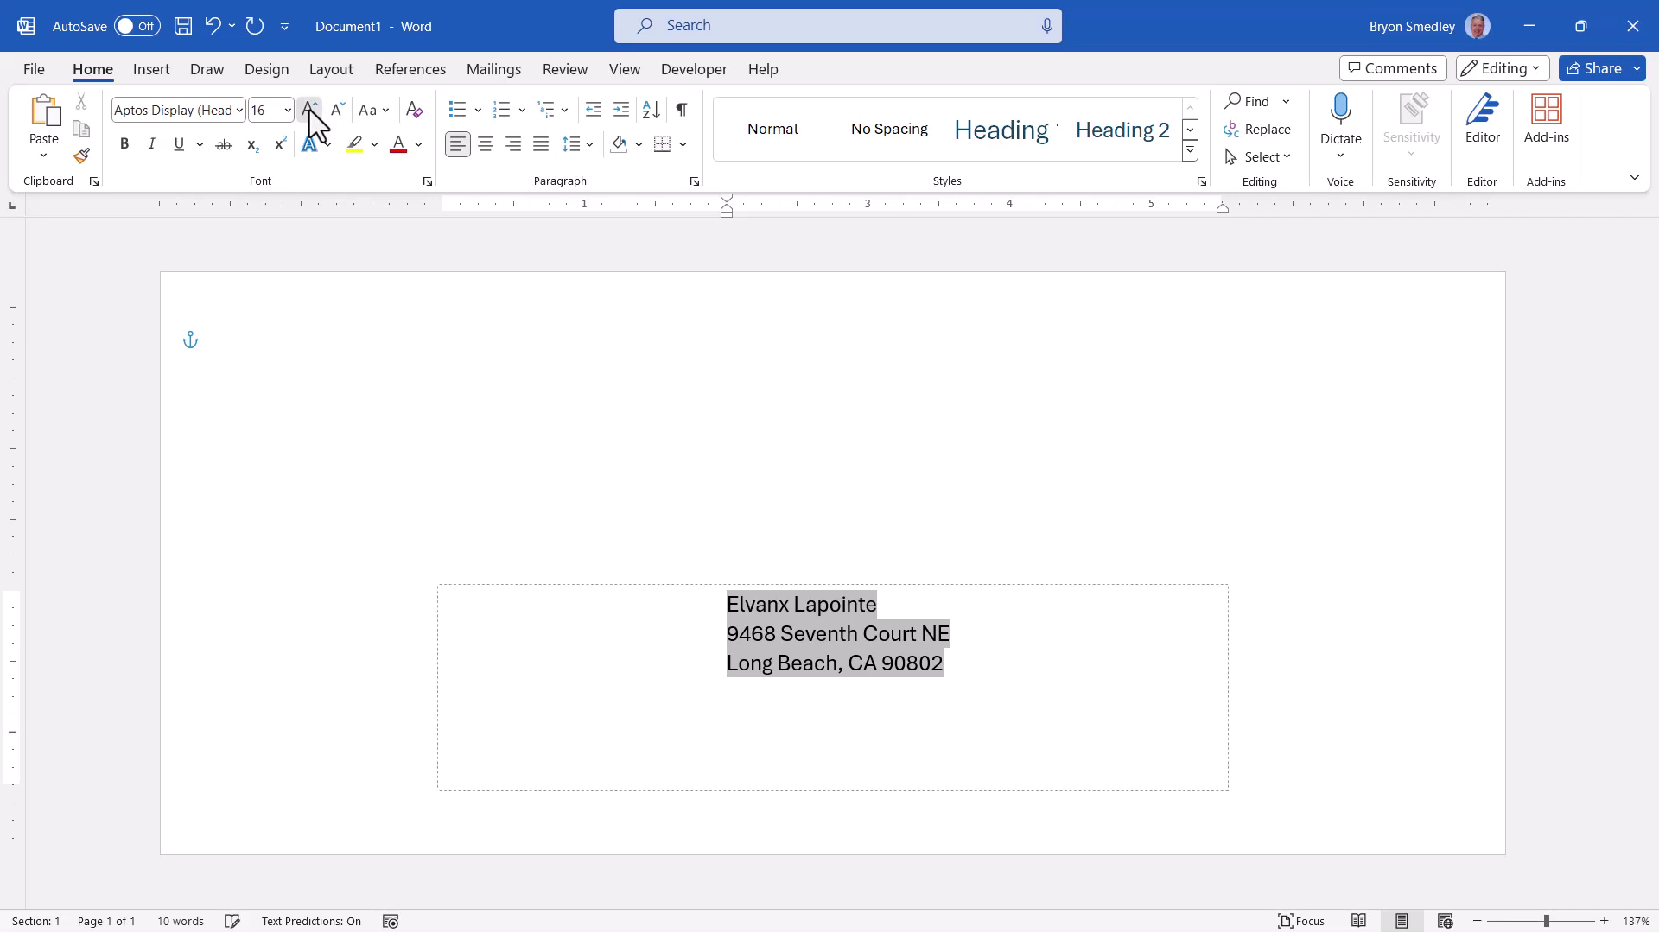
click(310, 108)
click(310, 109)
click(310, 109)
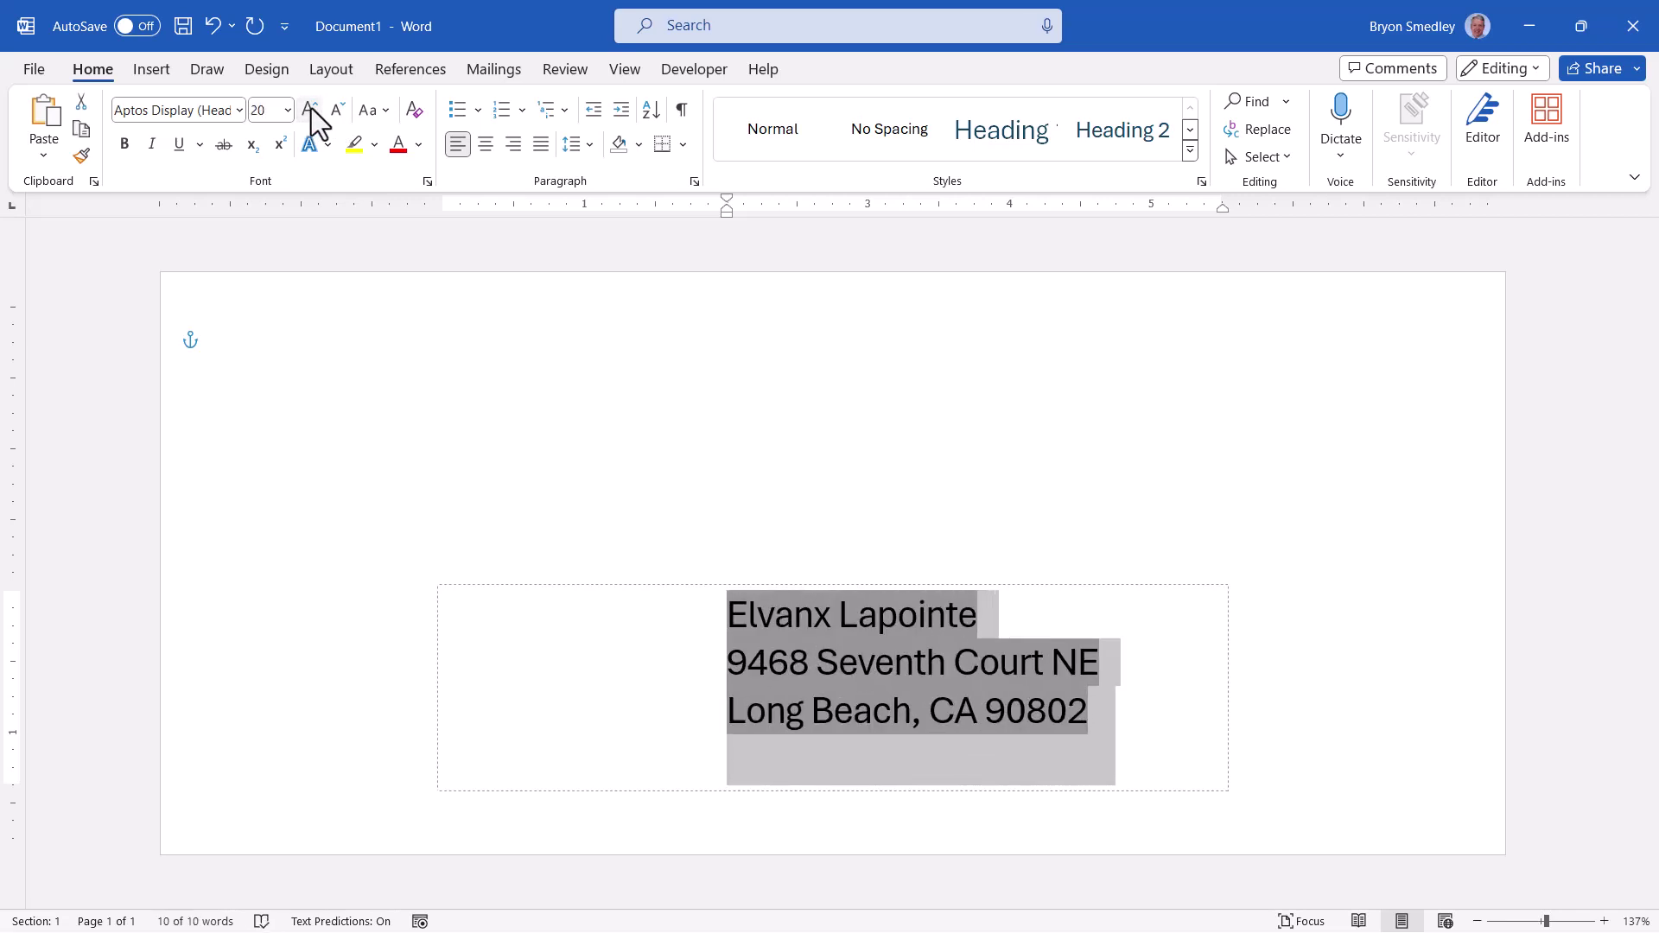
- Bring up the Finish & Merge print dialog for the envelopes, then cancel it
click(486, 71)
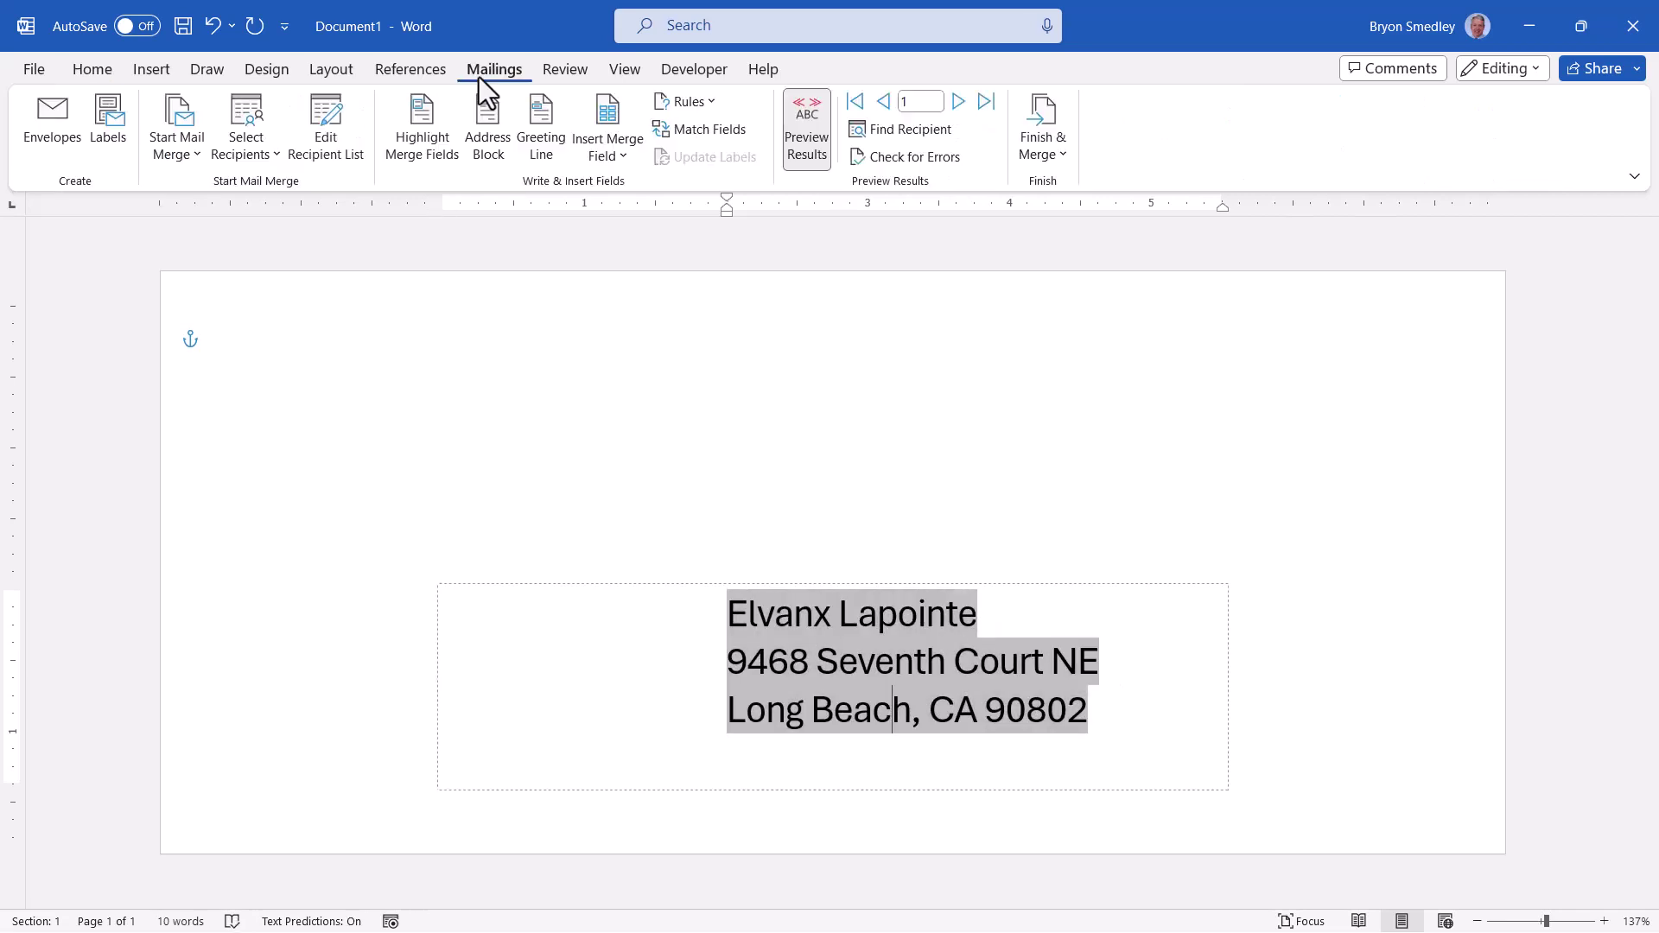
click(1050, 134)
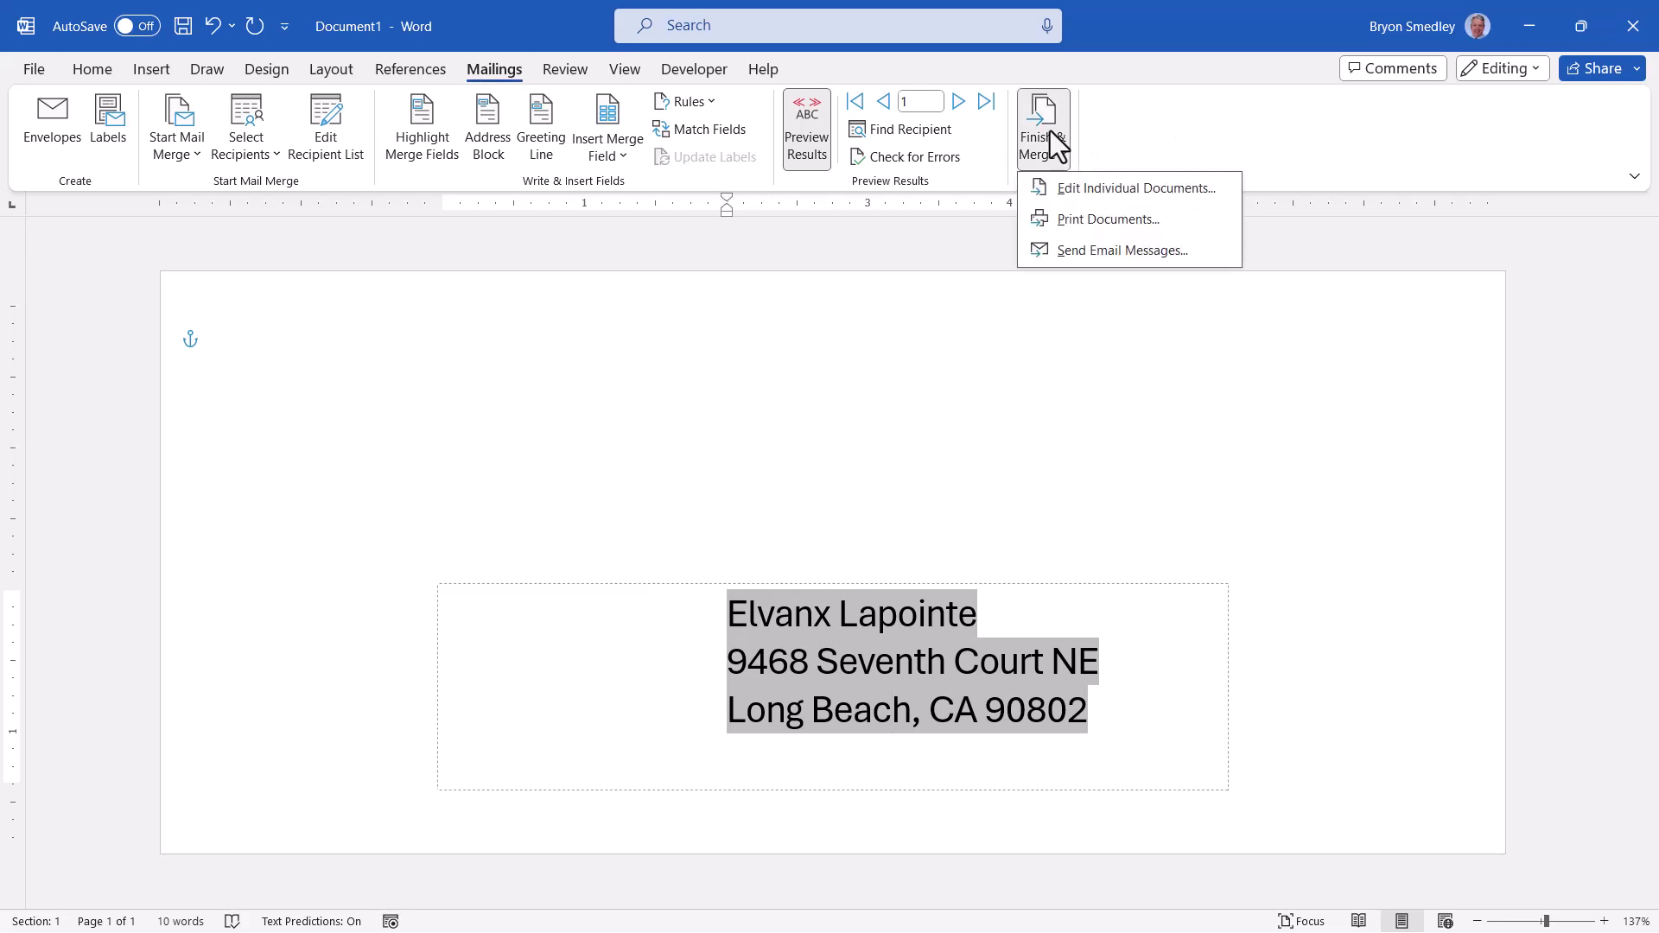
click(1075, 221)
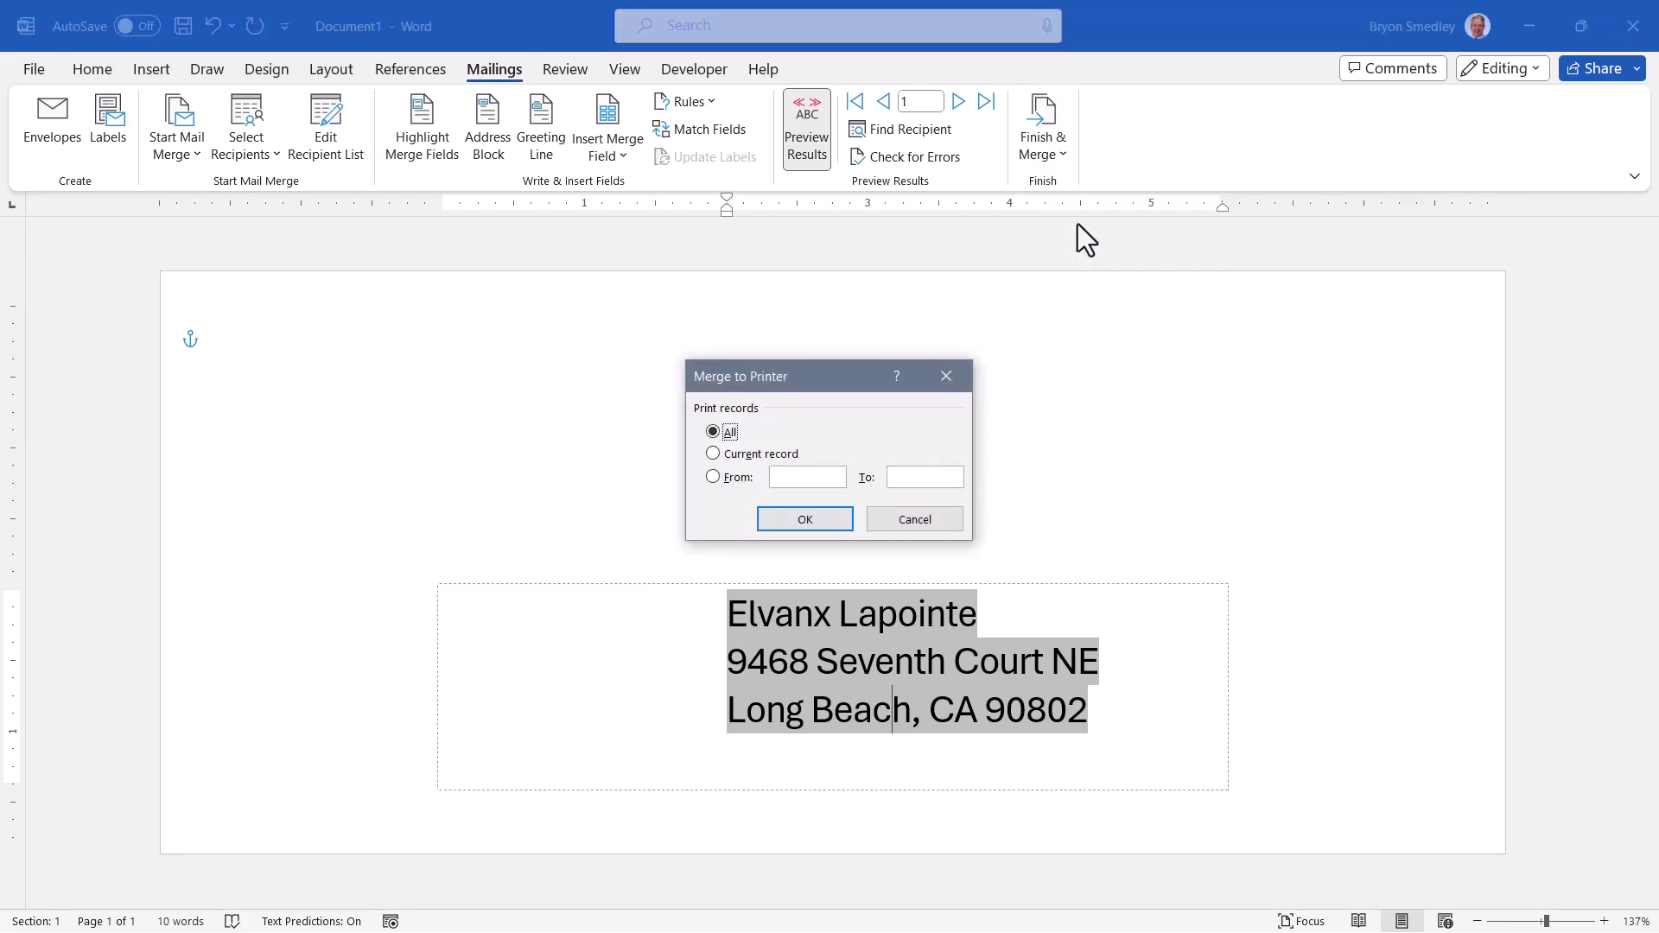
click(947, 517)
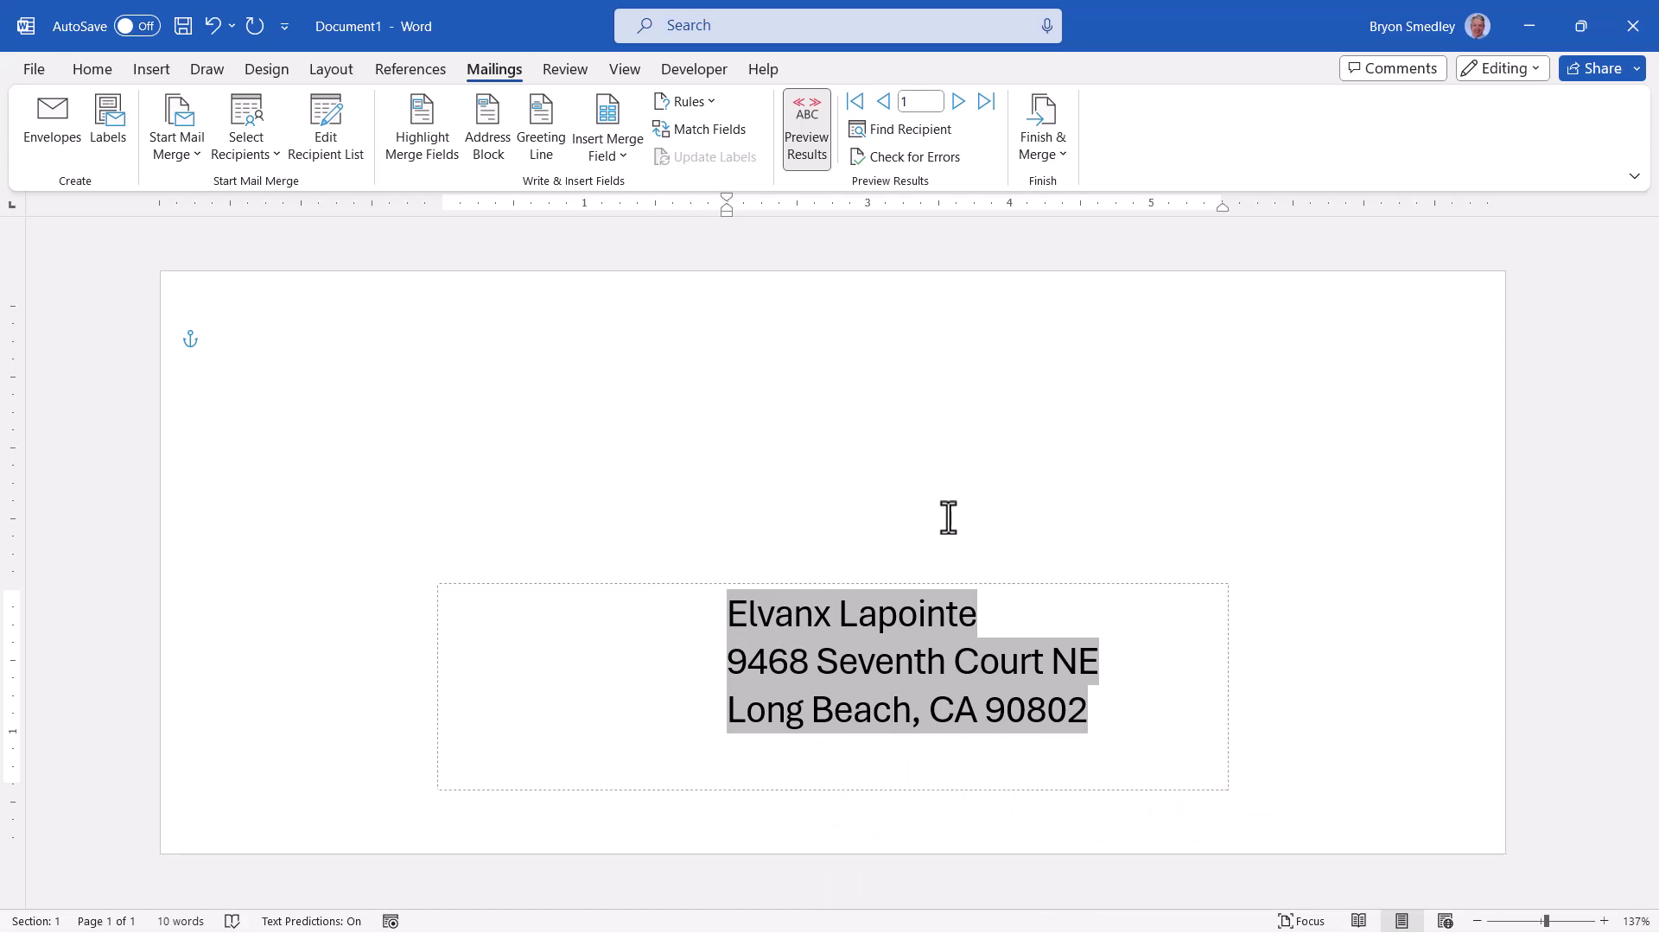
- Create a new blank document set up as Avery US Letter 5160 Address Labels for merging
click(35, 69)
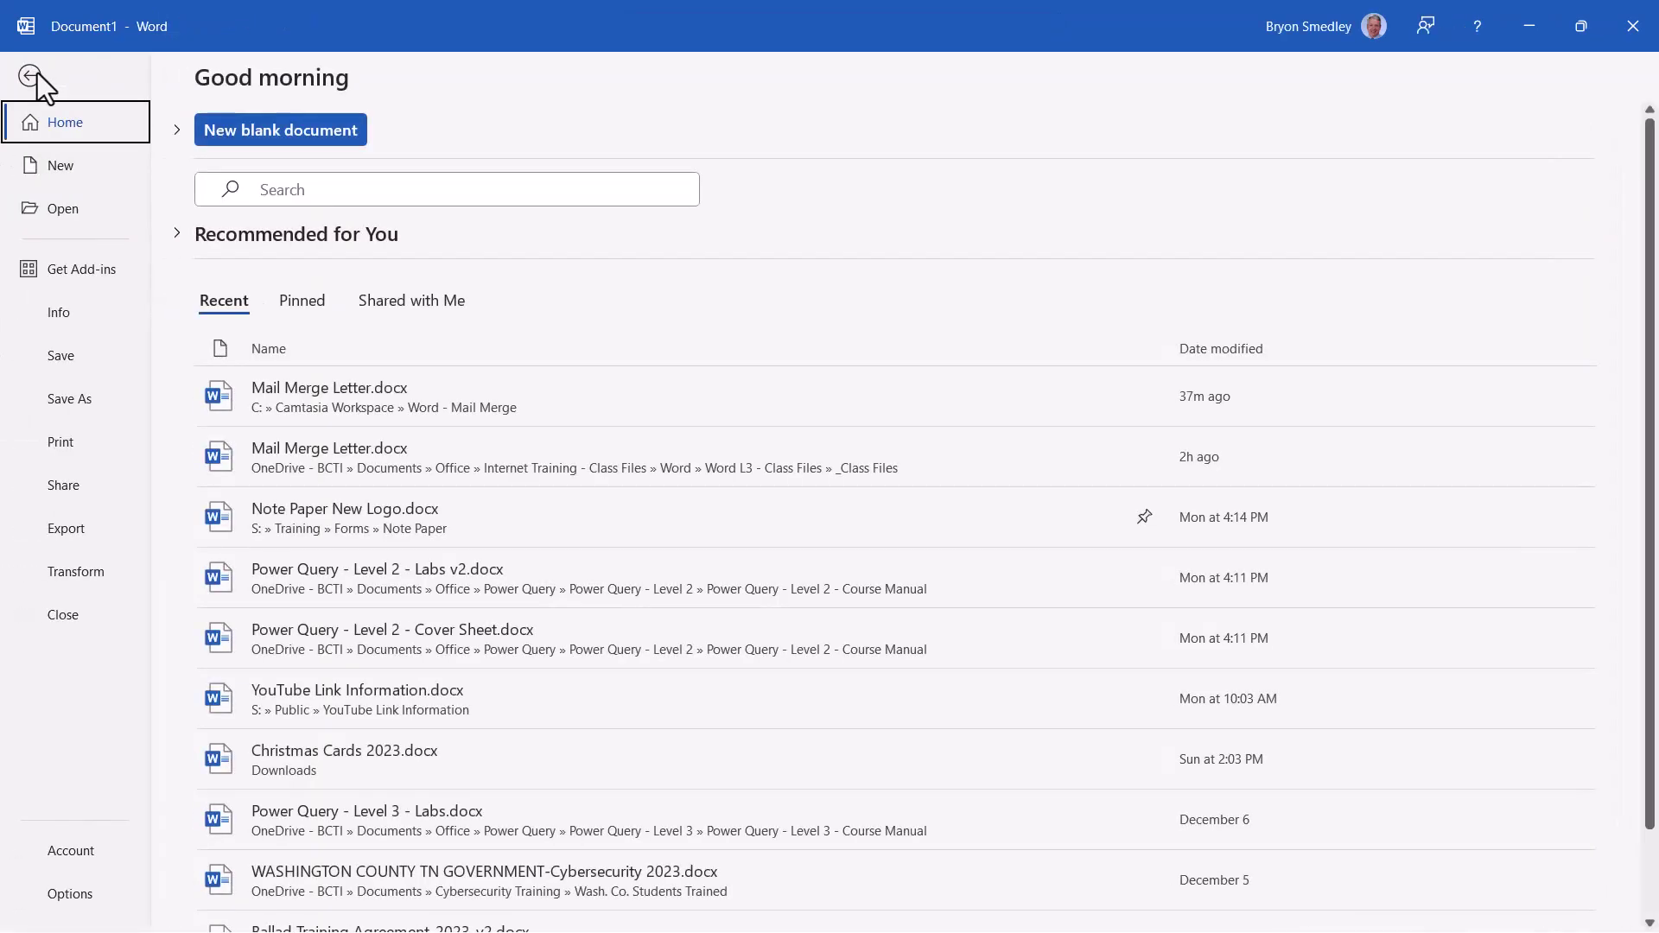
click(231, 126)
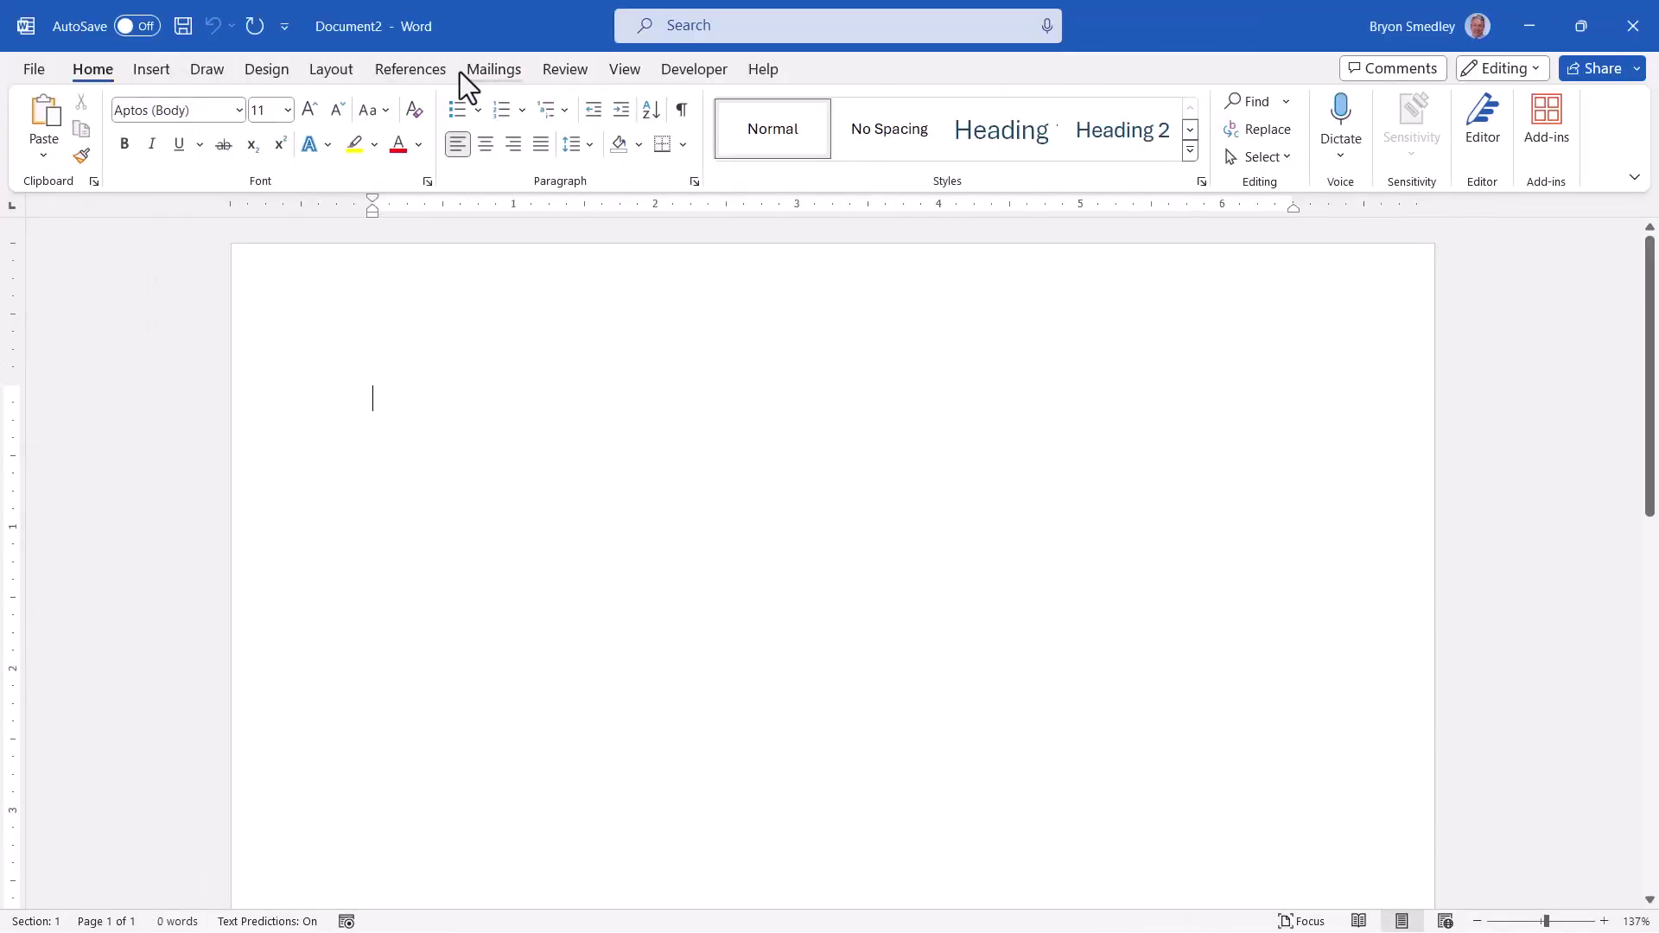
click(460, 71)
click(189, 147)
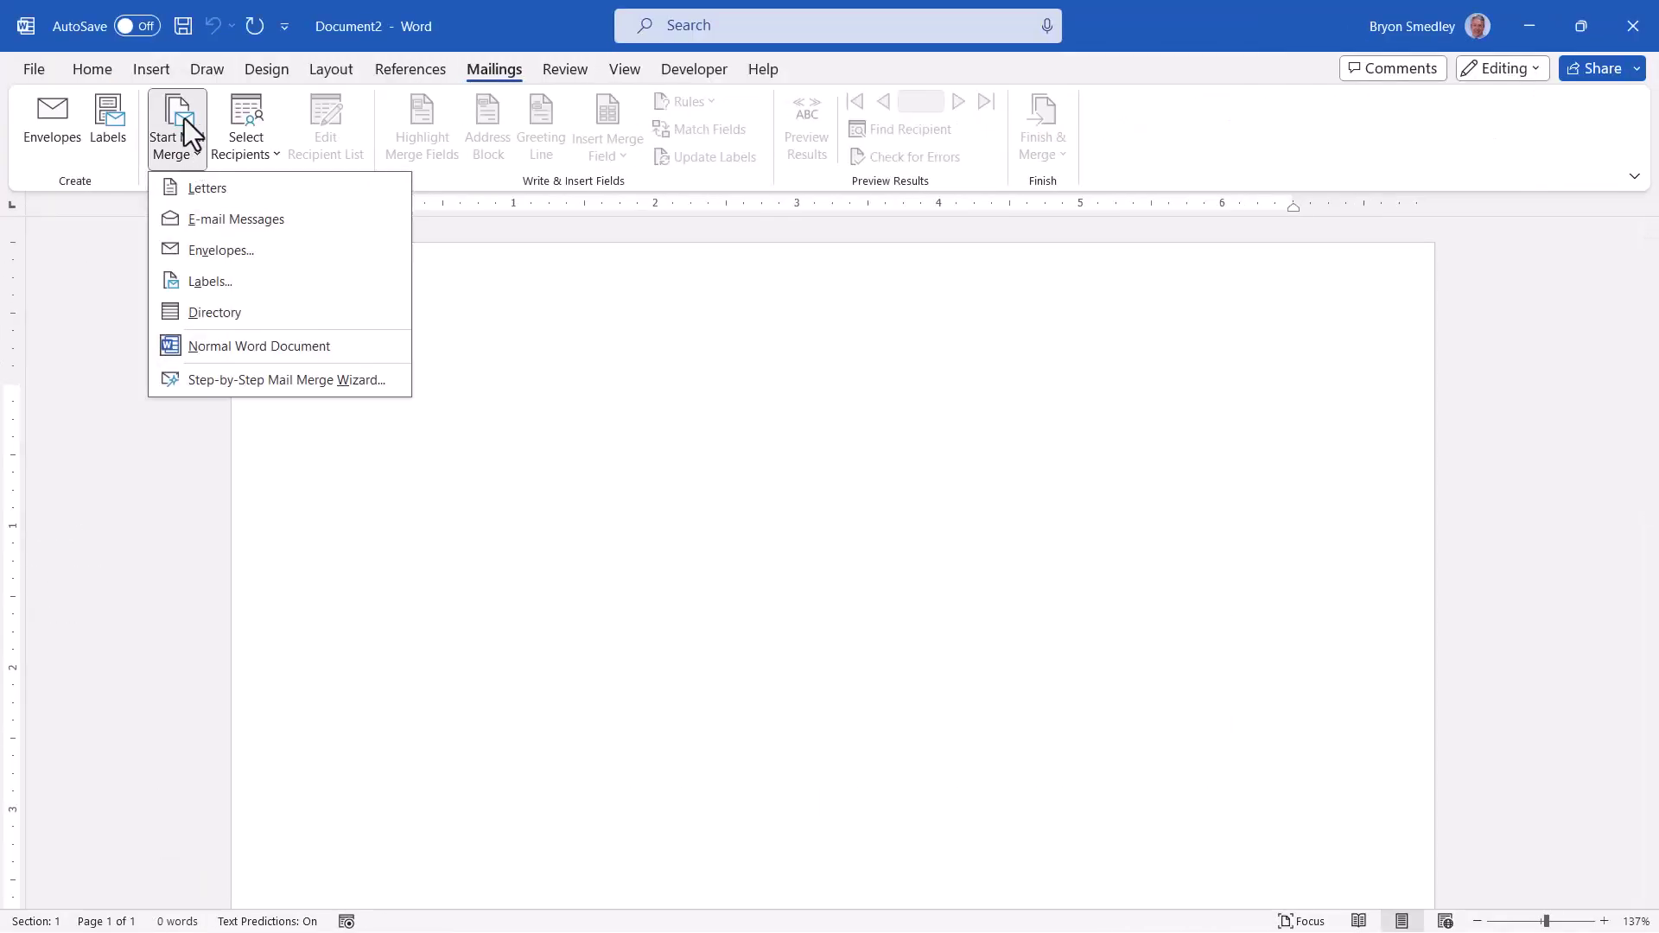
click(210, 281)
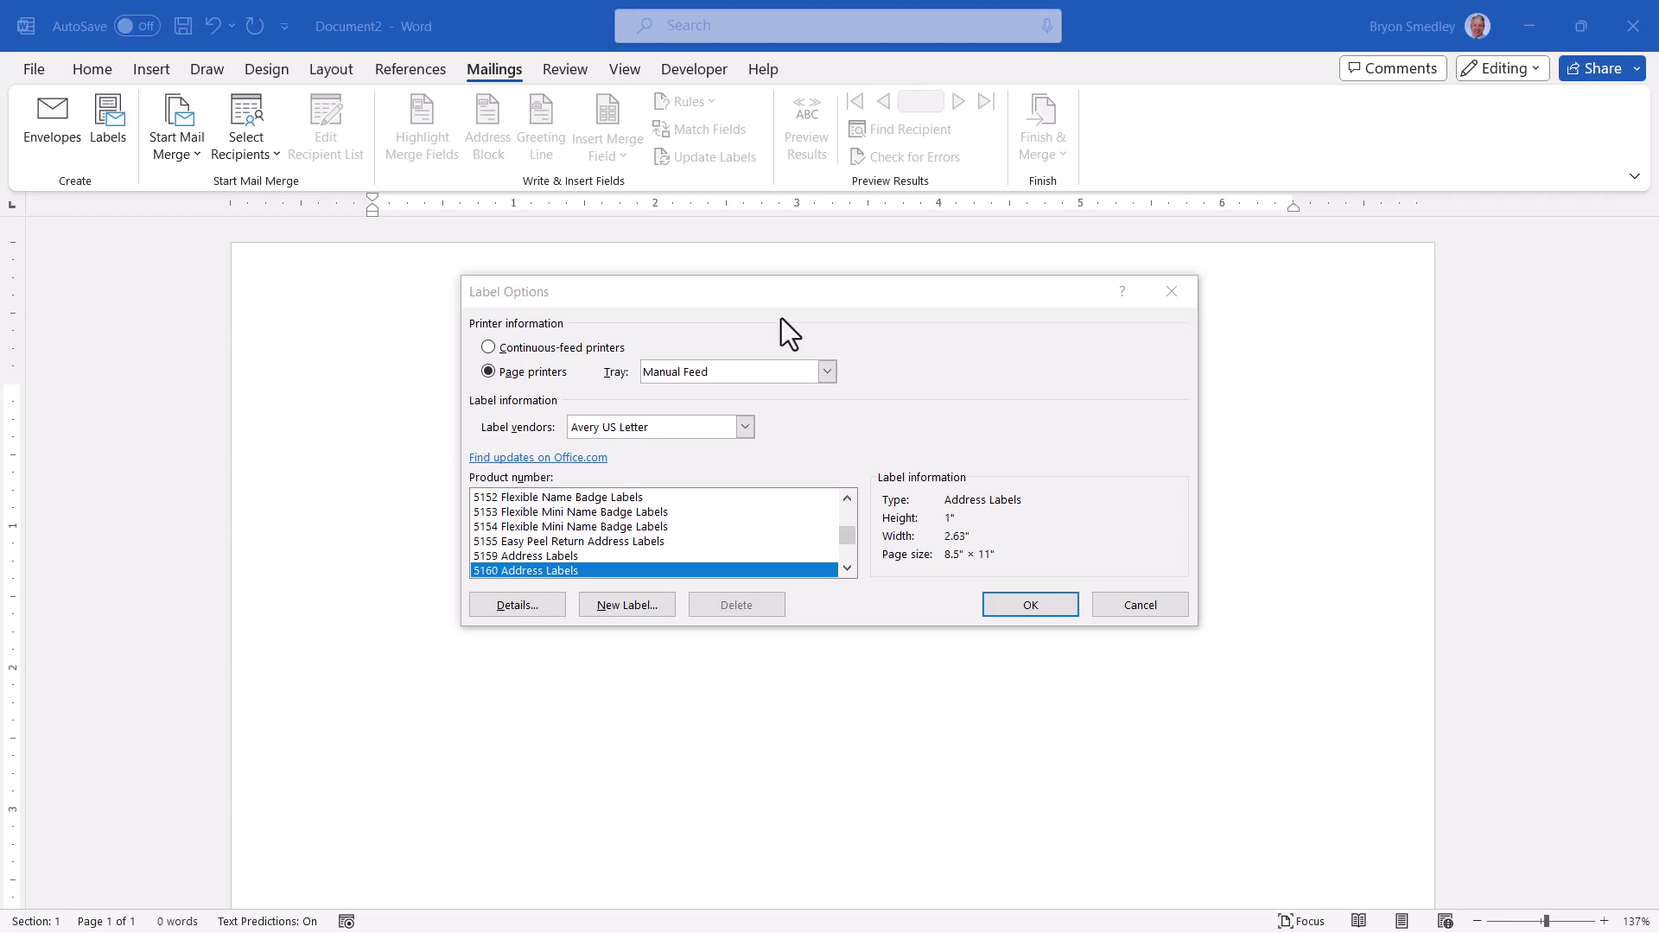
click(1009, 607)
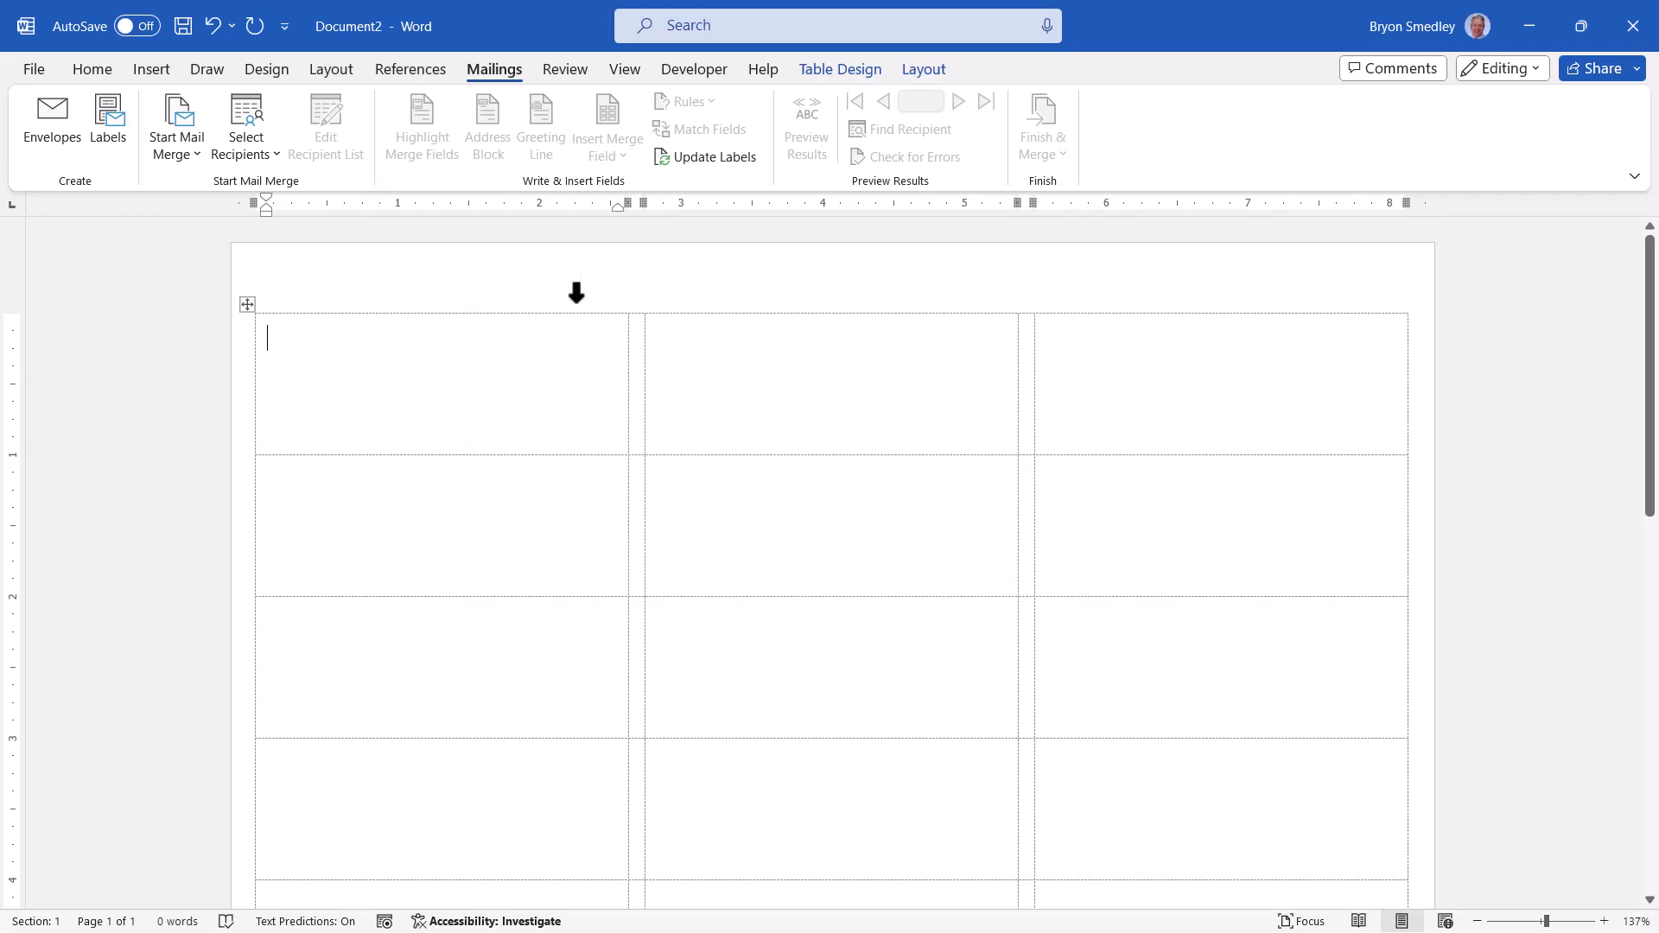
- Link the label sheet to the existing recipient list in Mail Merge Data.xlsx
click(266, 140)
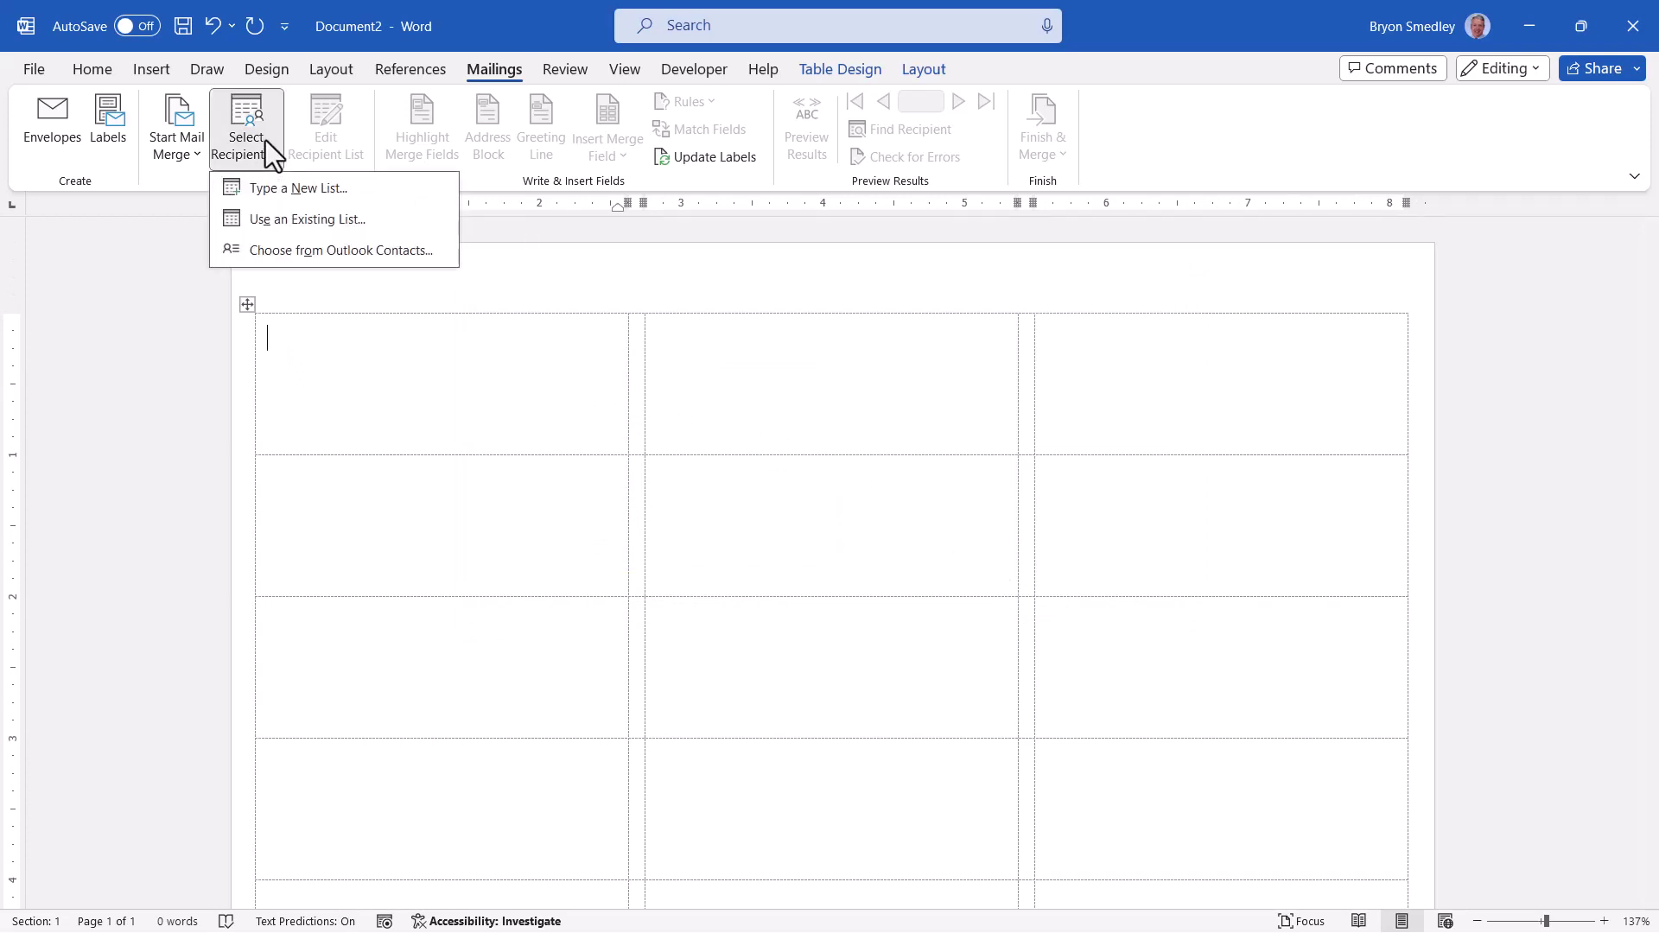
click(282, 221)
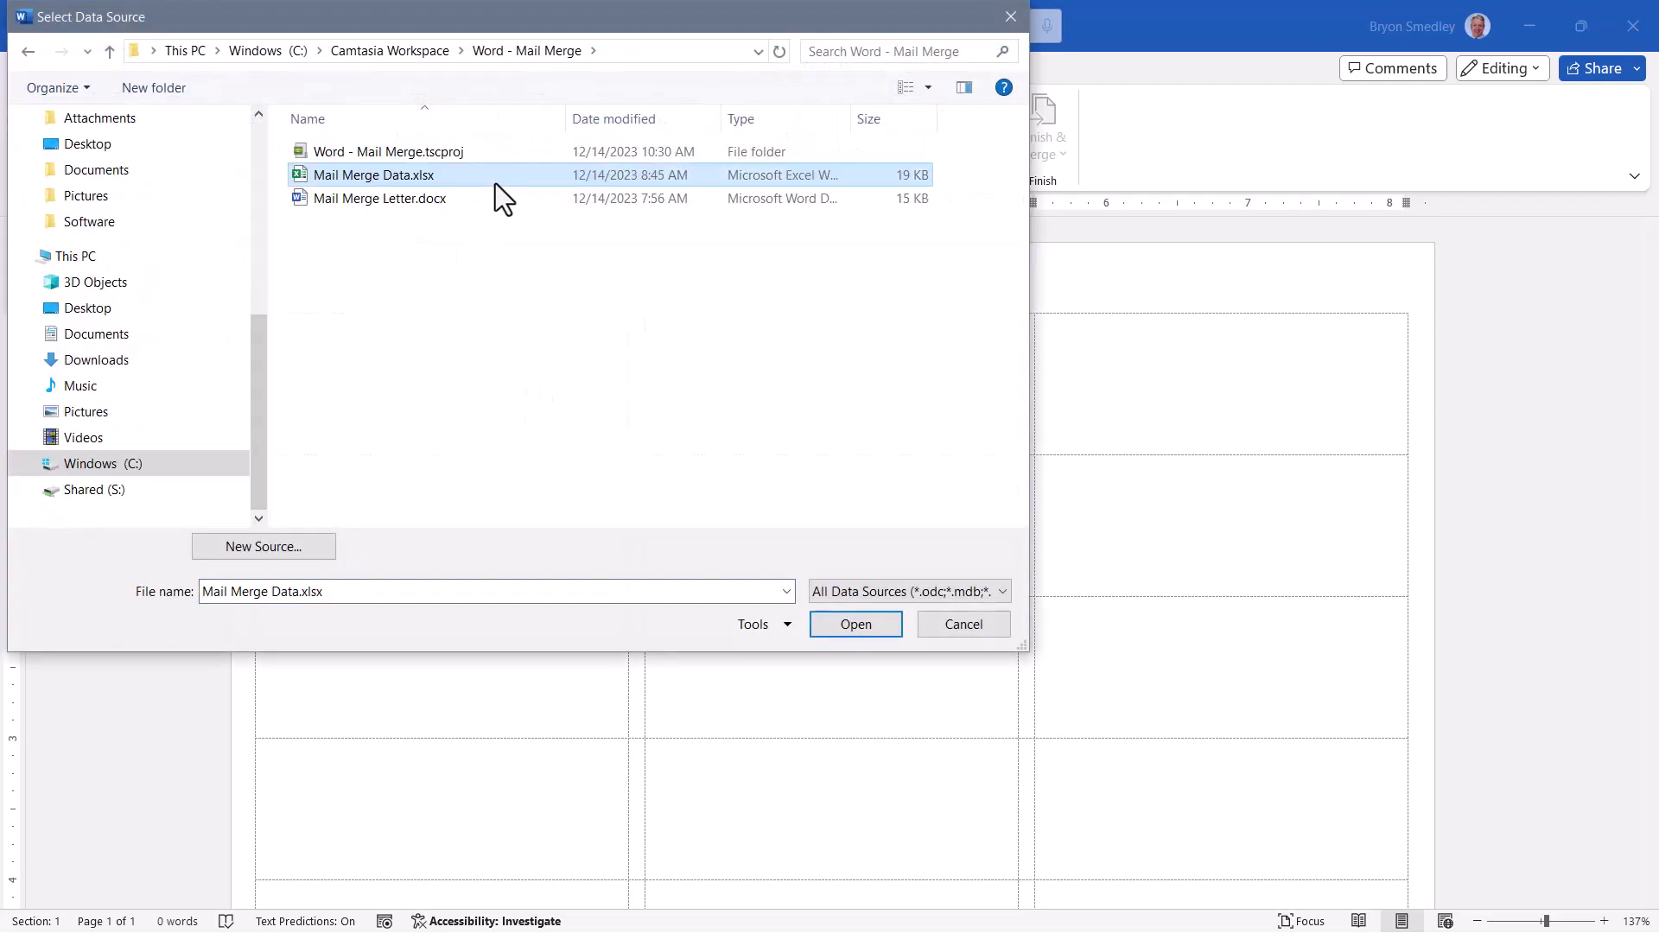
double_click(495, 183)
click(899, 551)
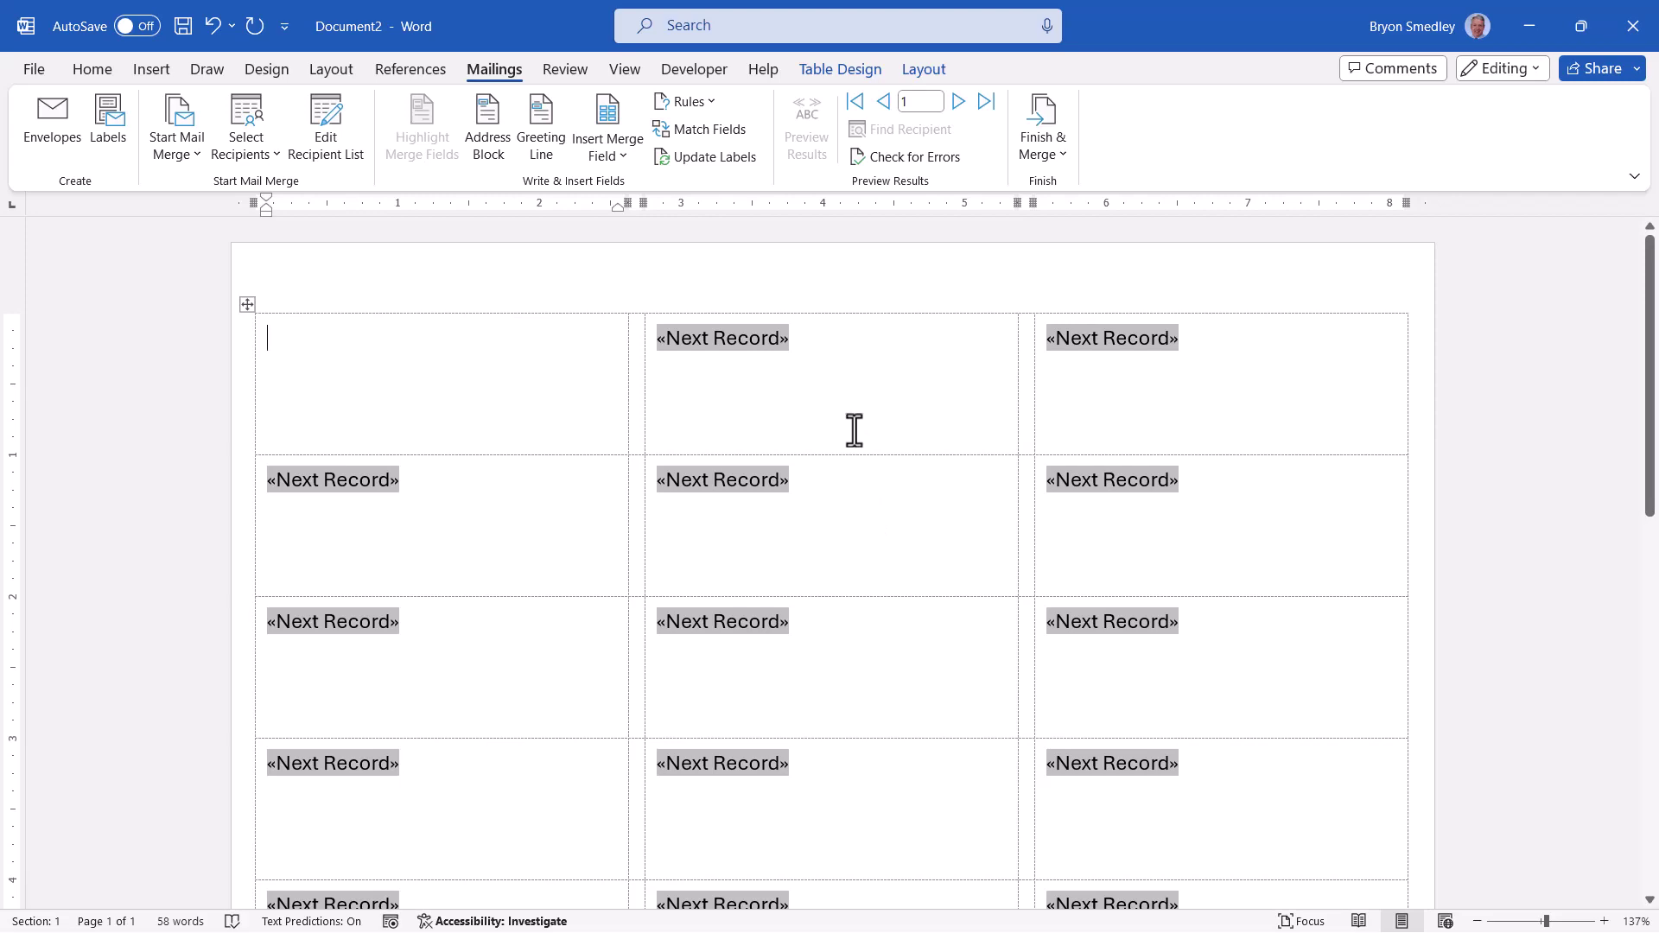
- Insert an address block into the first label and preview recipient 1's real address
click(493, 144)
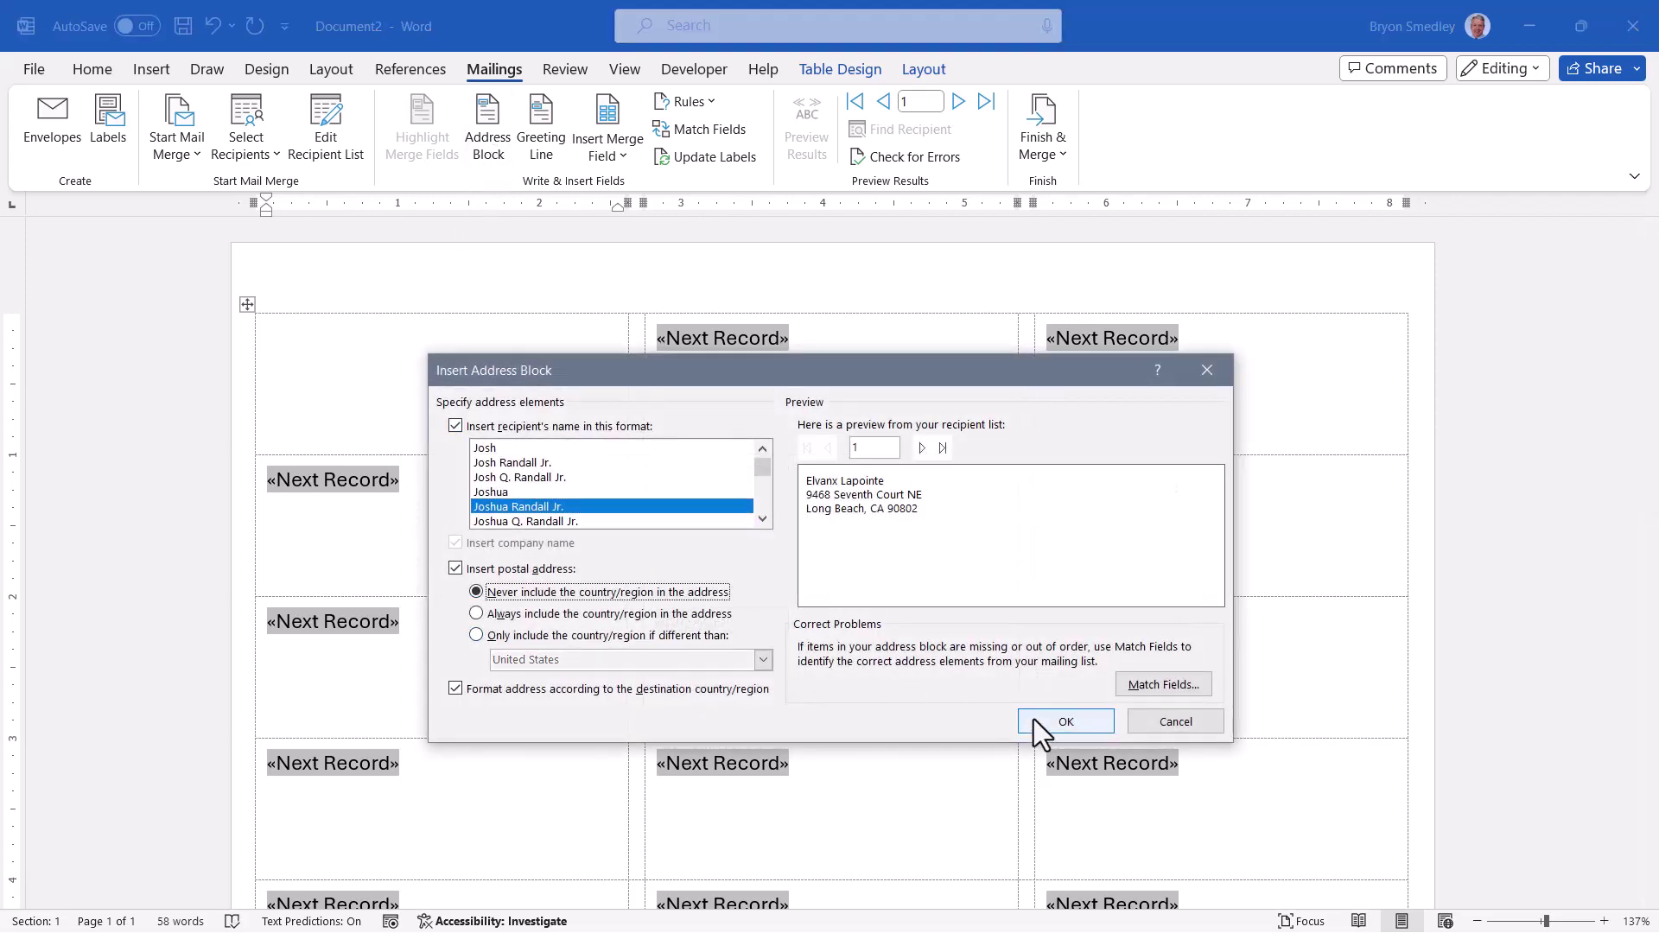
click(1034, 719)
click(806, 121)
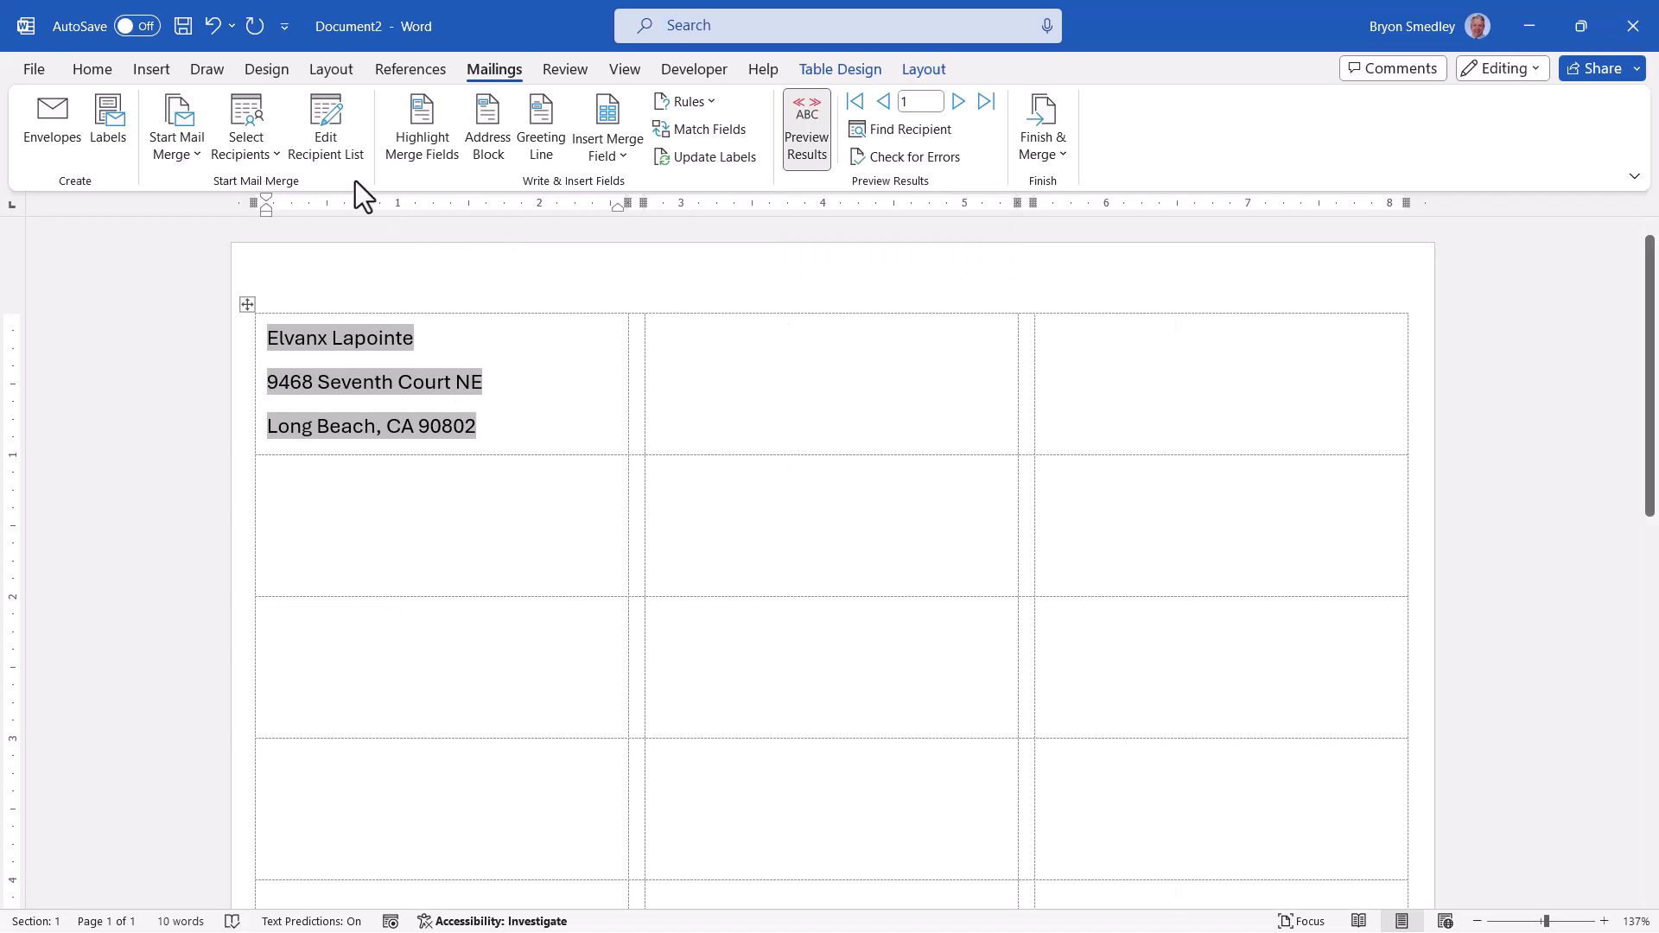
- Center the three address lines in the first label
click(95, 67)
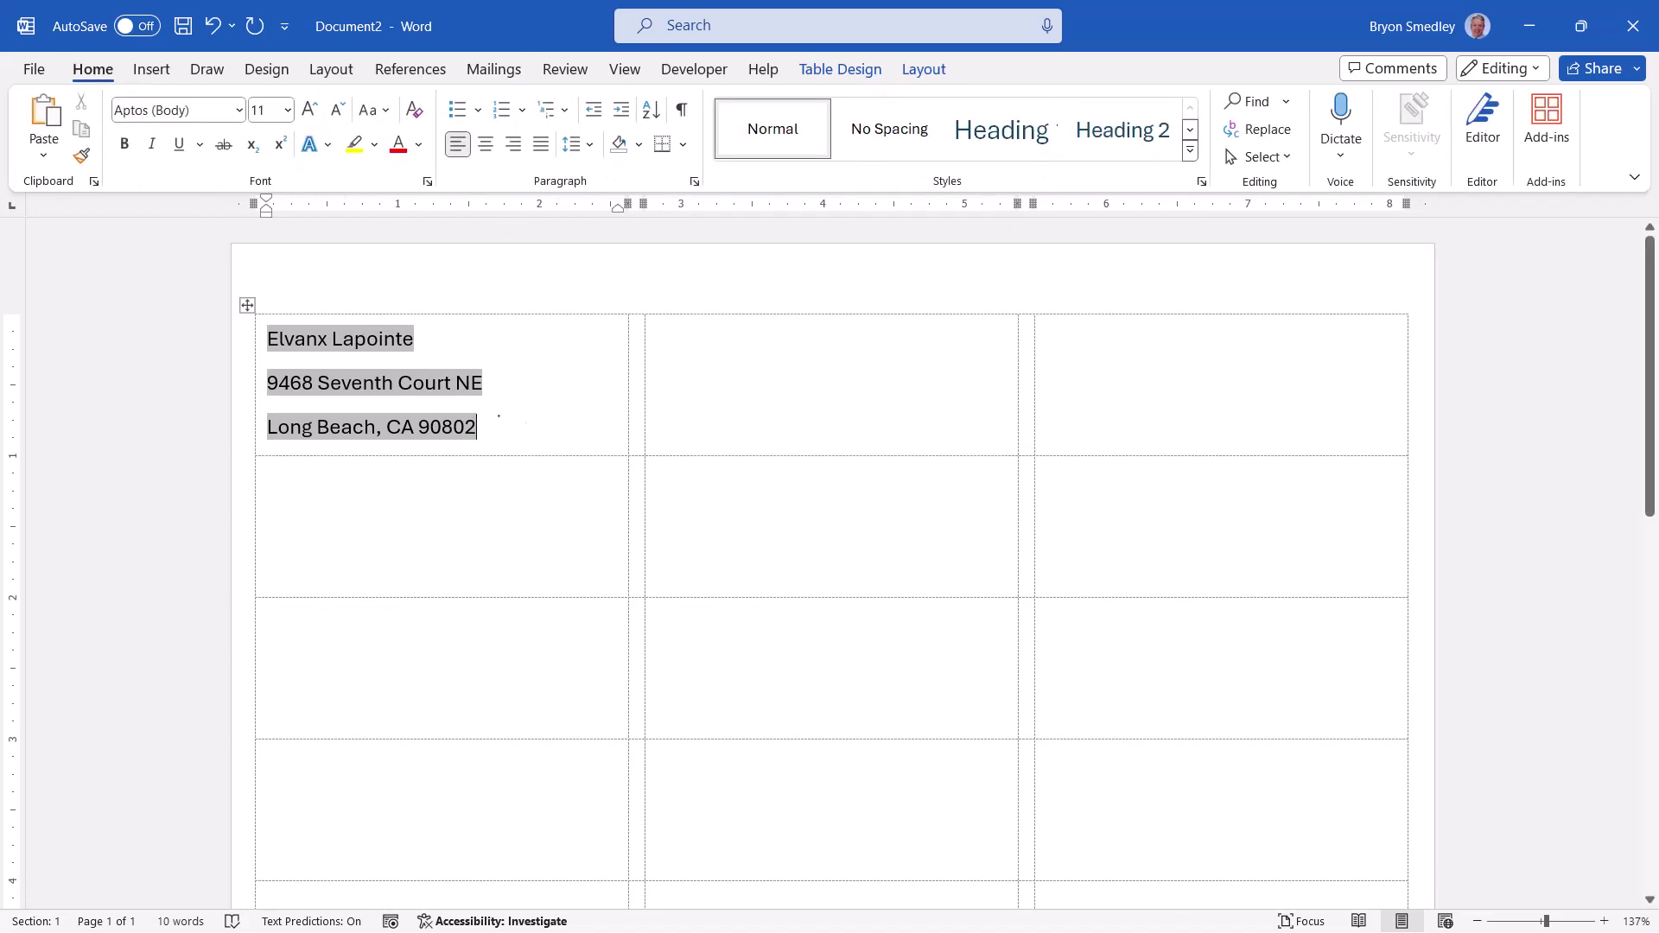
key(ctrl+shift+Home)
click(478, 145)
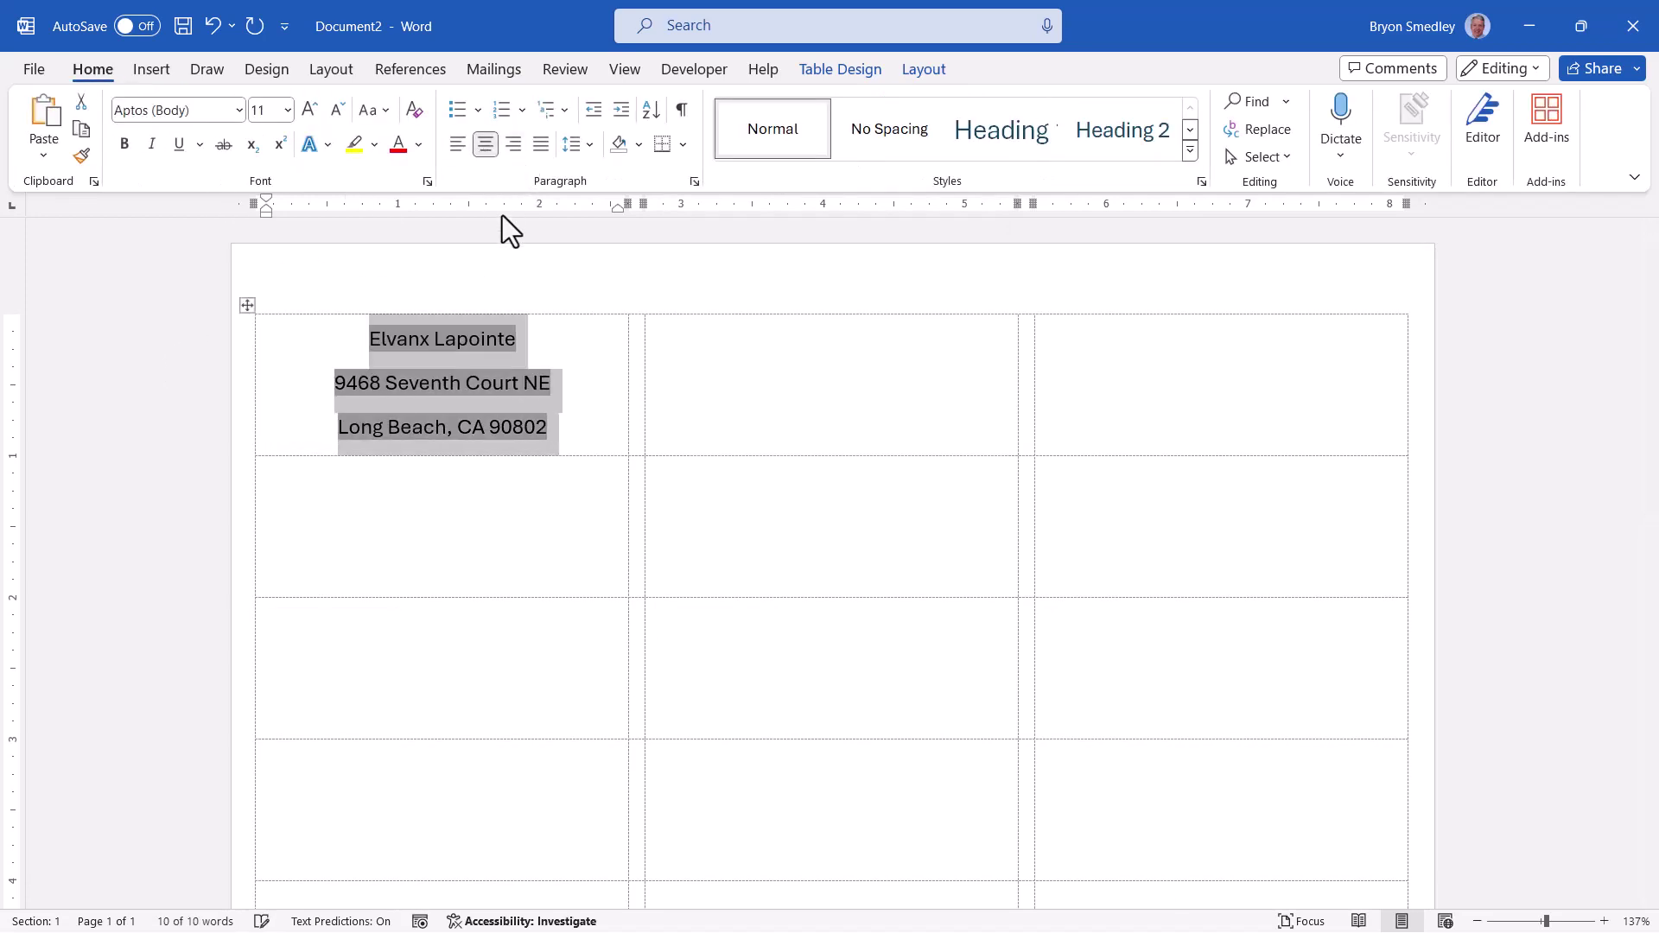
- Propagate the address block to every label and preview each recipient's address
click(495, 68)
click(817, 111)
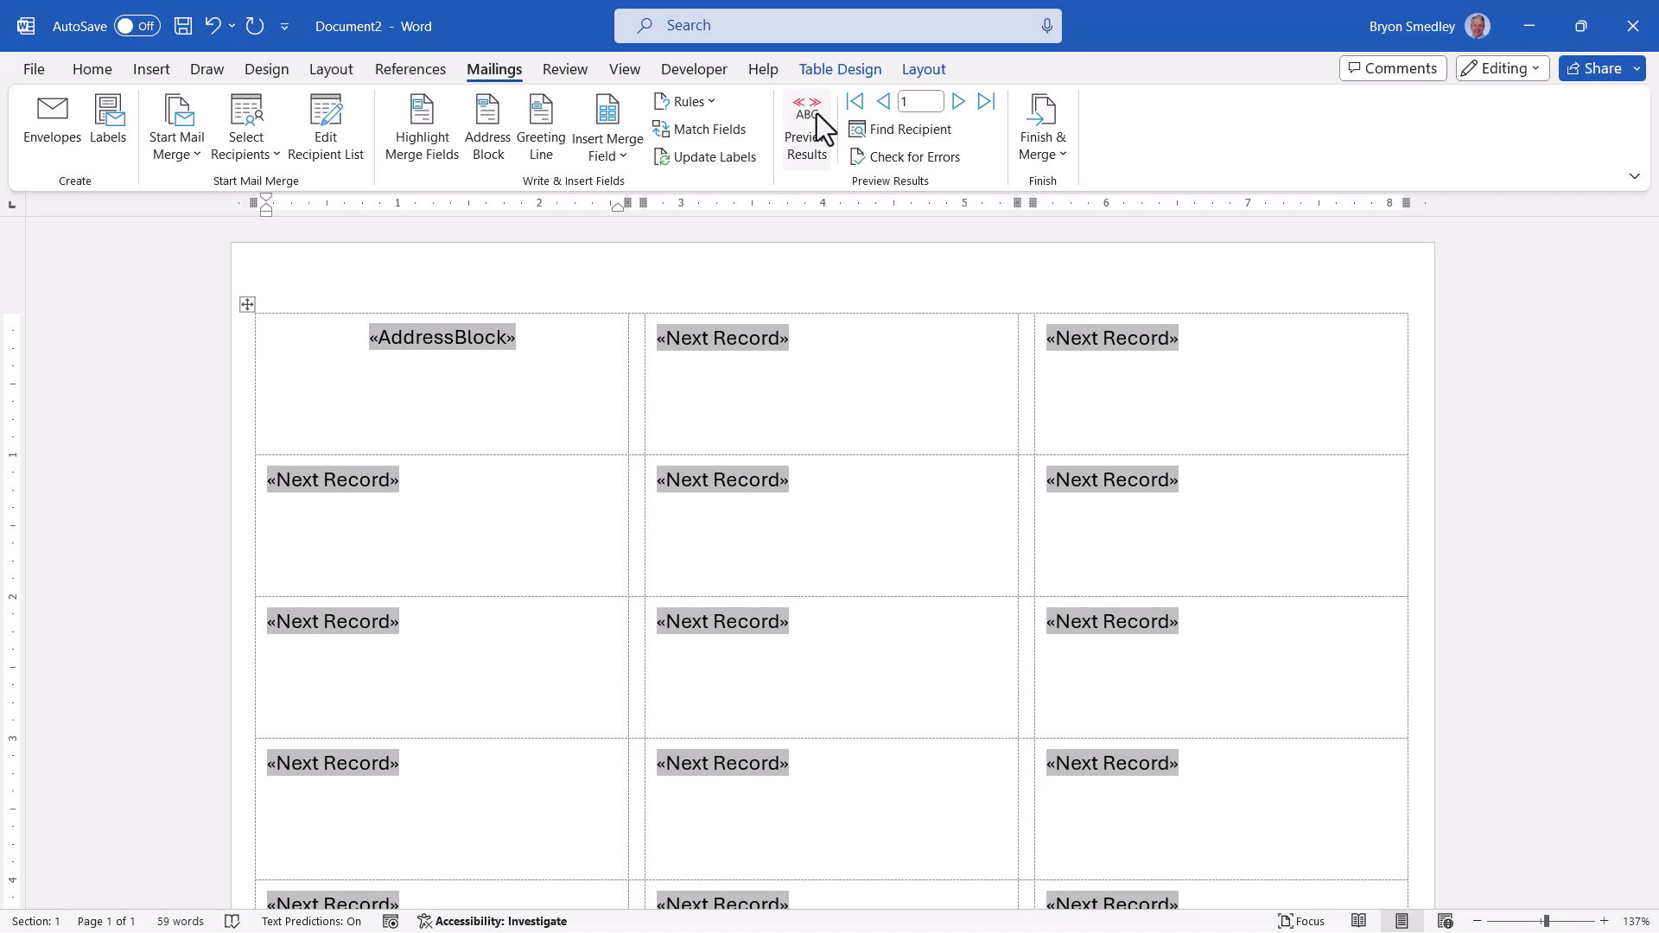
click(736, 159)
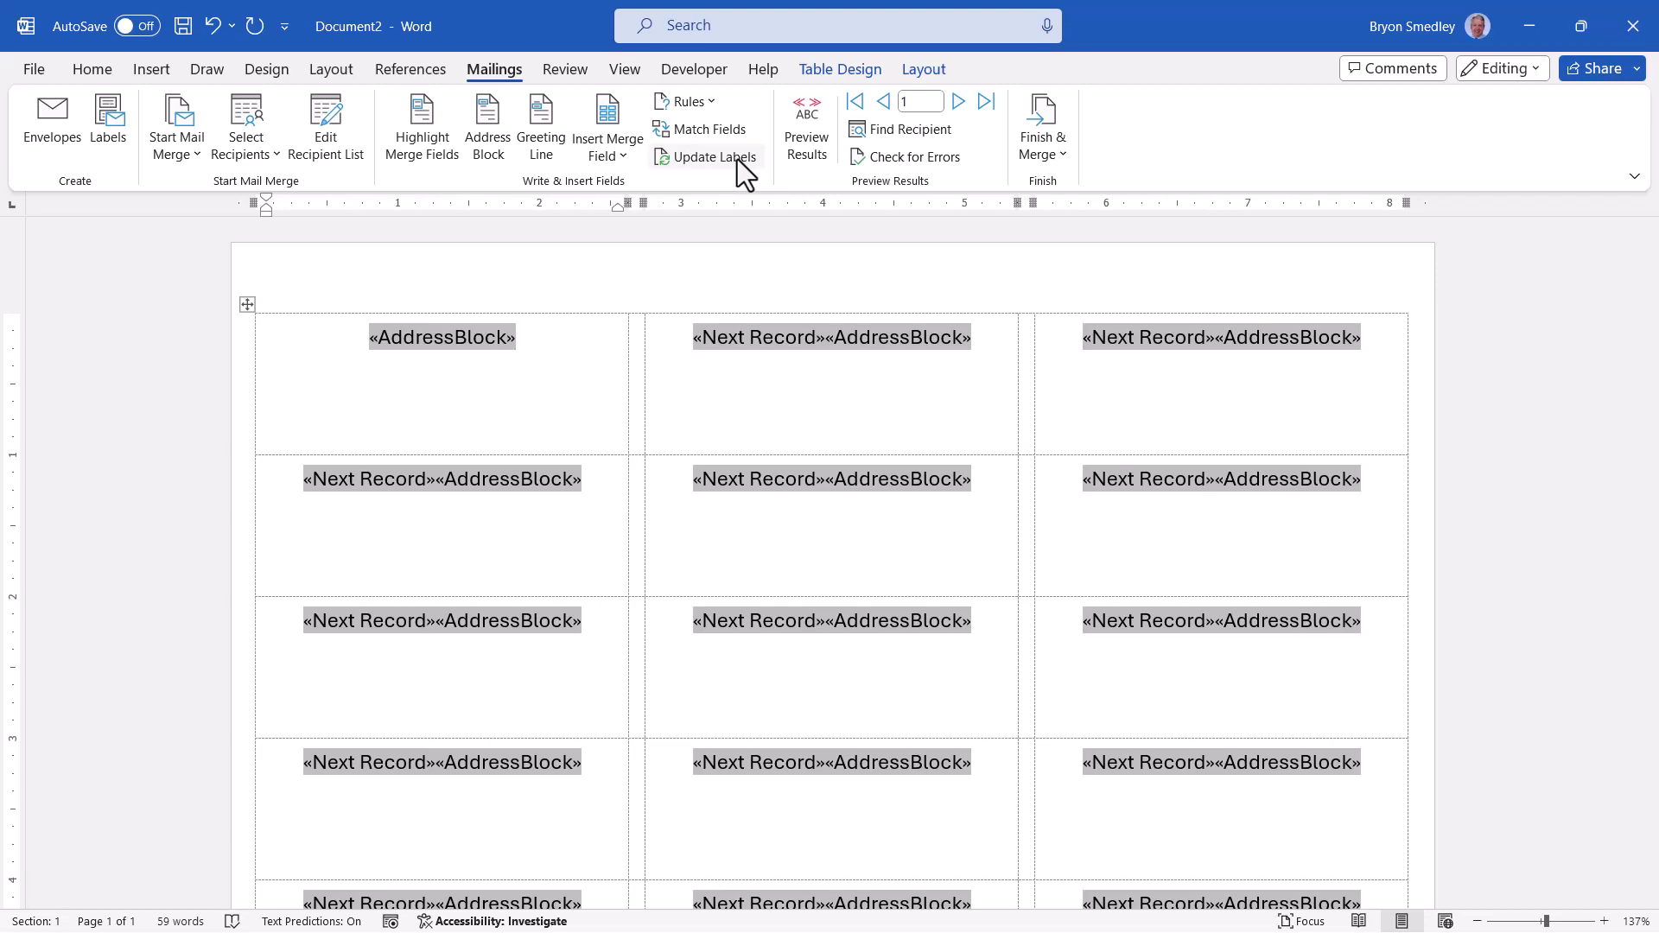
click(807, 148)
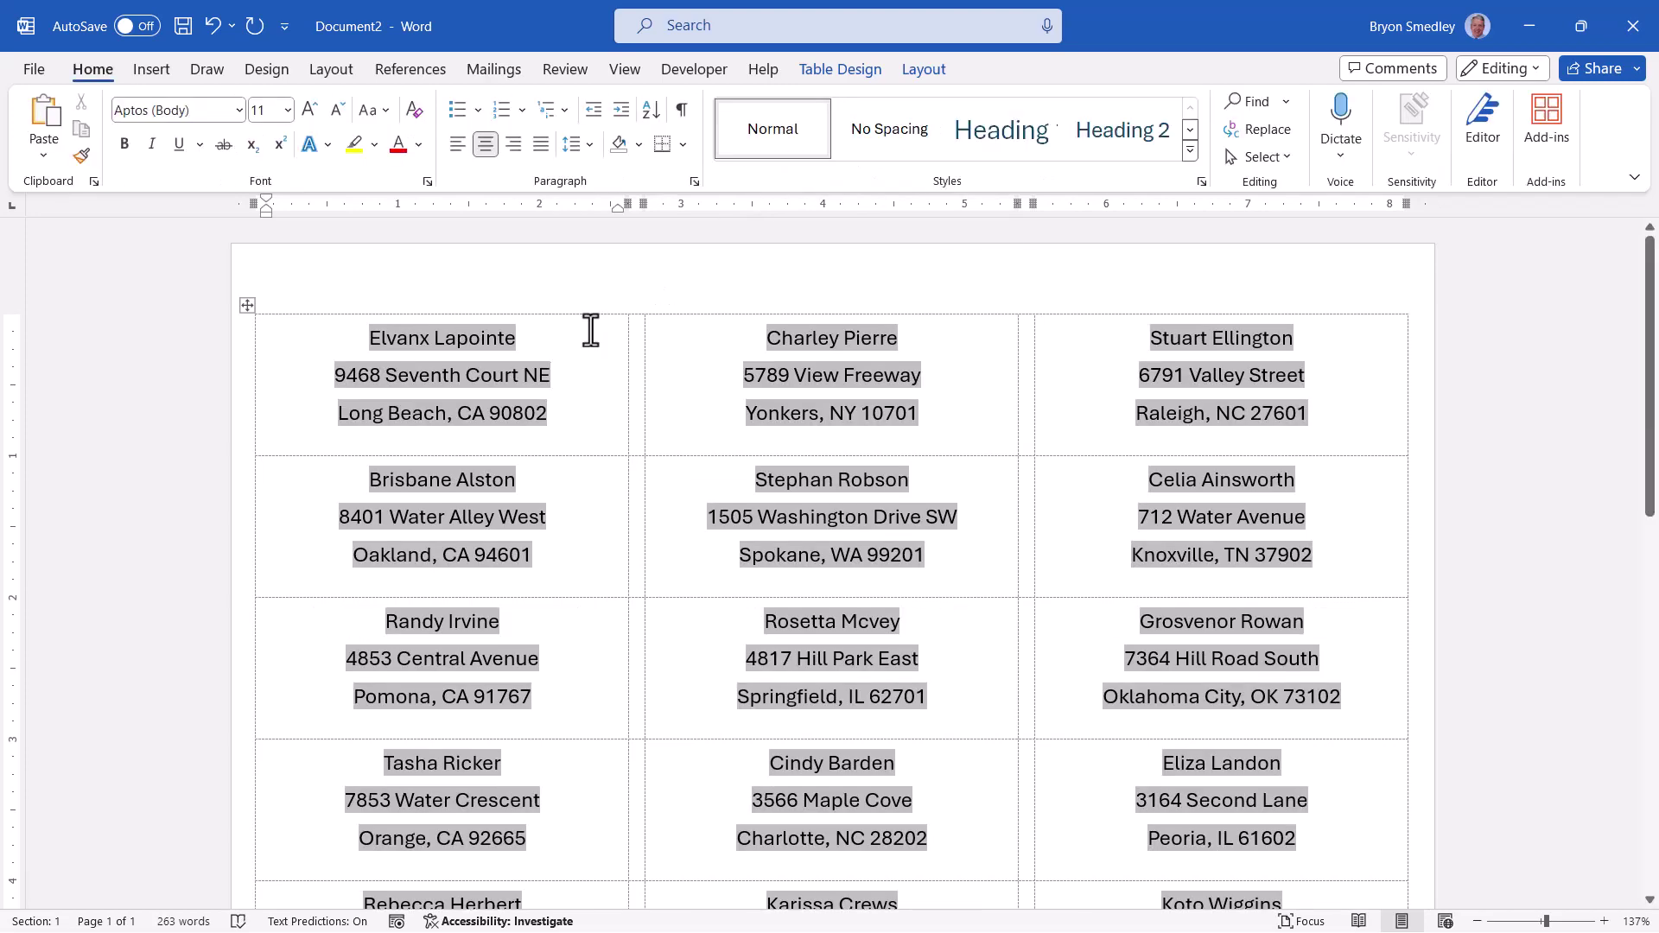